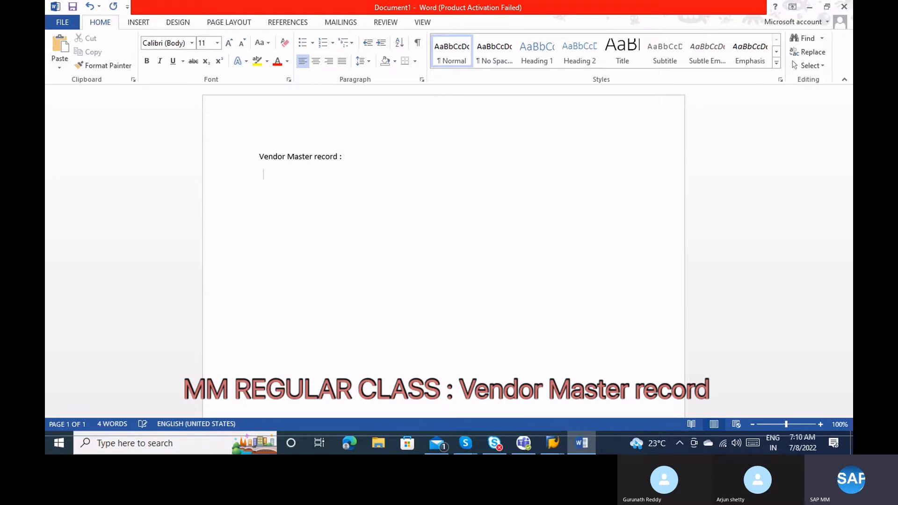
pyautogui.press('Return')
# Type '0001 to 0099 Vendor Account groups' below the heading, fixing the 'grousp' typo.
pyautogui.write('0001 to 0099 Vendor Account grousp')
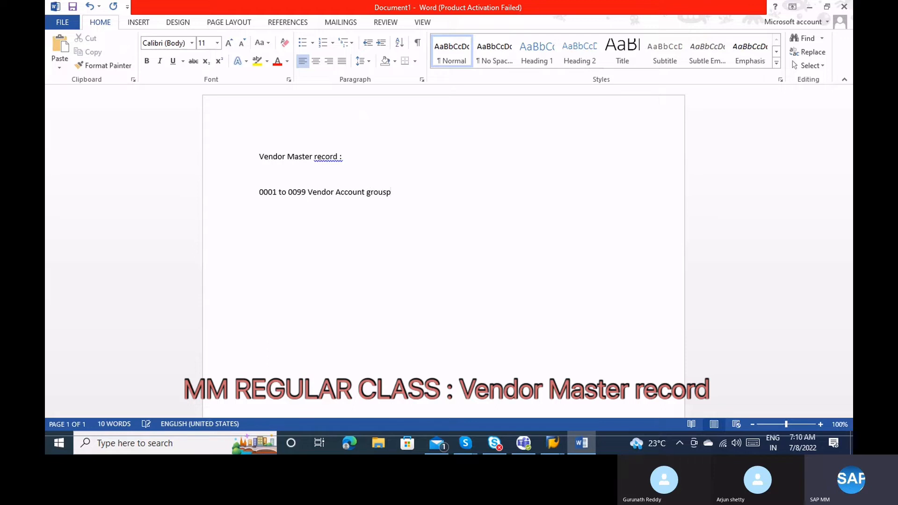
pyautogui.press('BackSpace')
pyautogui.press('BackSpace')
pyautogui.write('ps')
pyautogui.press('Return')
# List items 1-4: Number range, External or internal number range, One time vendor, Vendor Subrange.
pyautogui.write('1) ')
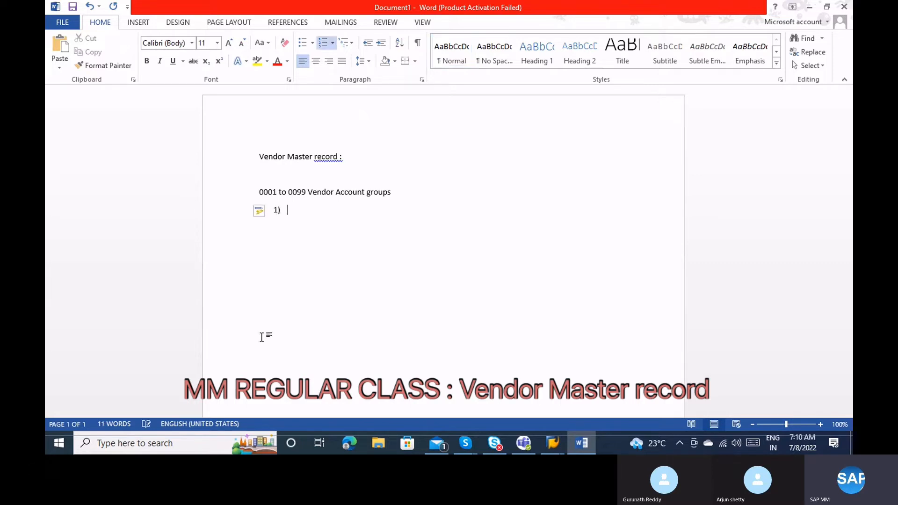
pyautogui.write('Number range')
pyautogui.press('Return')
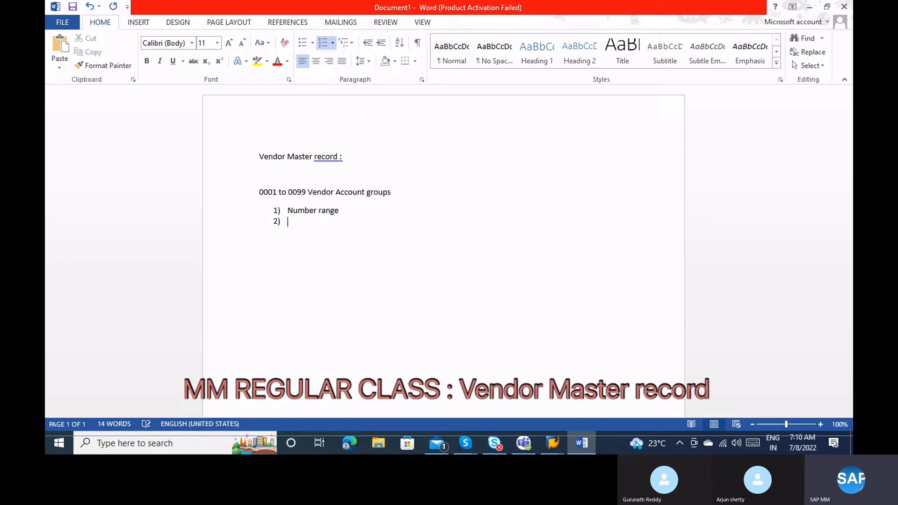
pyautogui.write('External or inte')
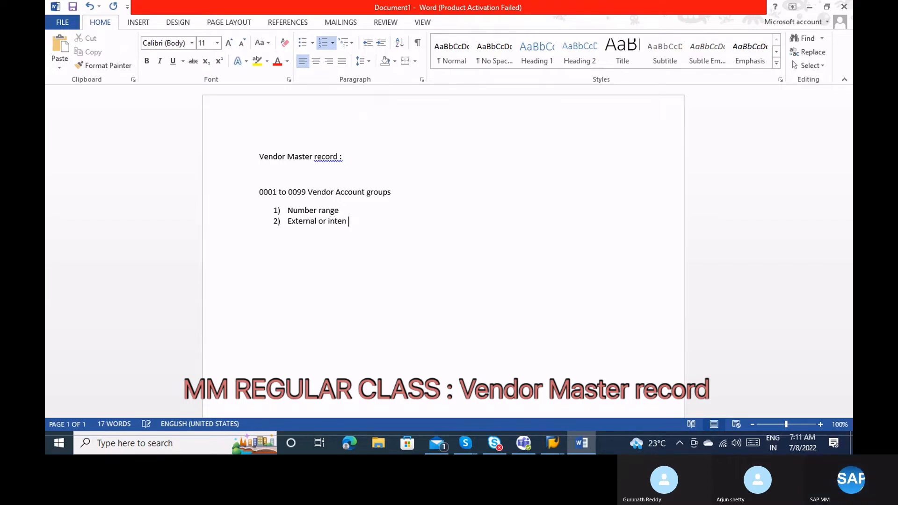
pyautogui.write('rnal number range')
pyautogui.press('Return')
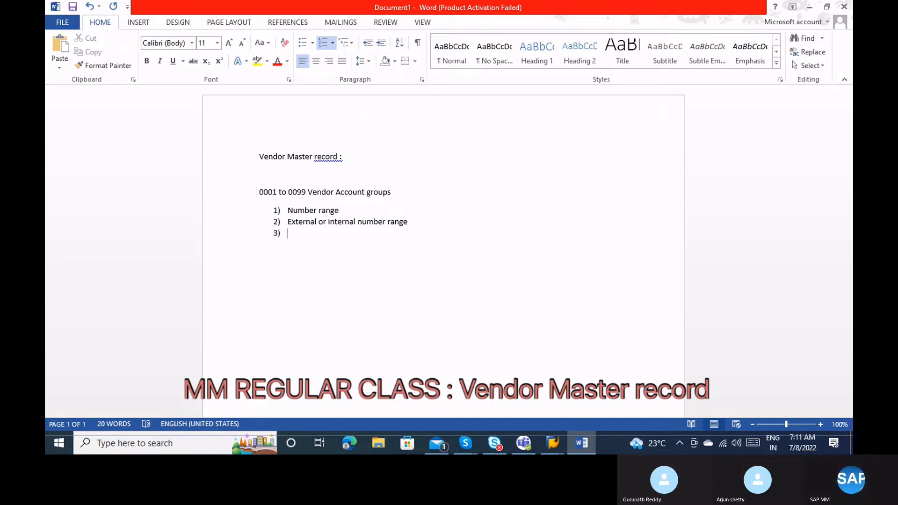
pyautogui.write('O')
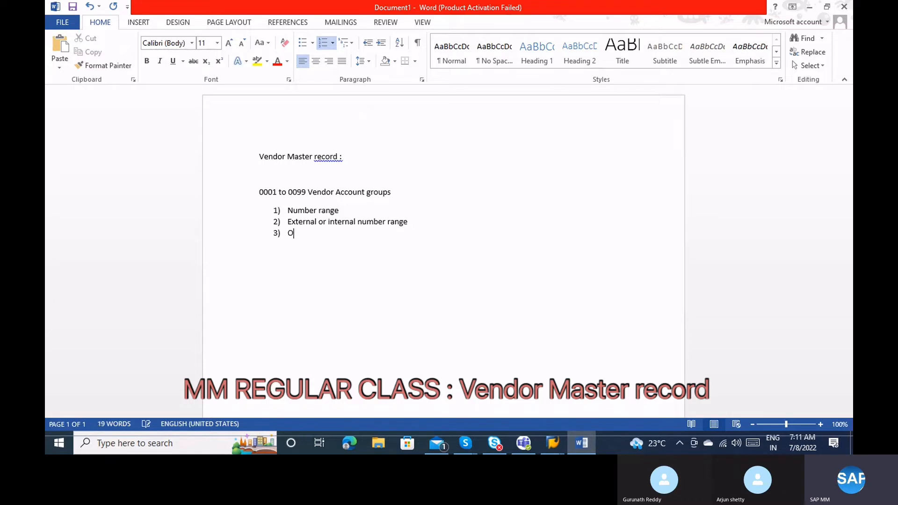
pyautogui.write('ne time vendor')
pyautogui.press('Return')
pyautogui.write('Vendor')
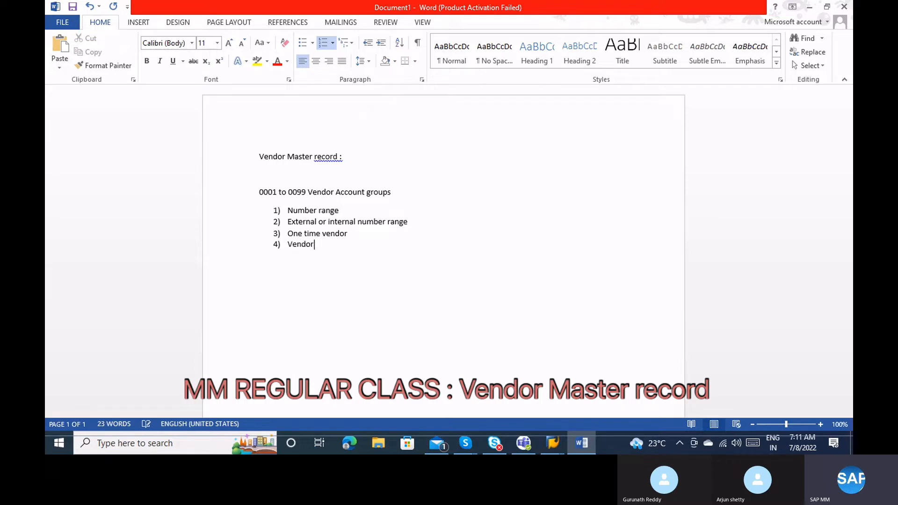
pyautogui.write(' Subrange')
pyautogui.press('Return')
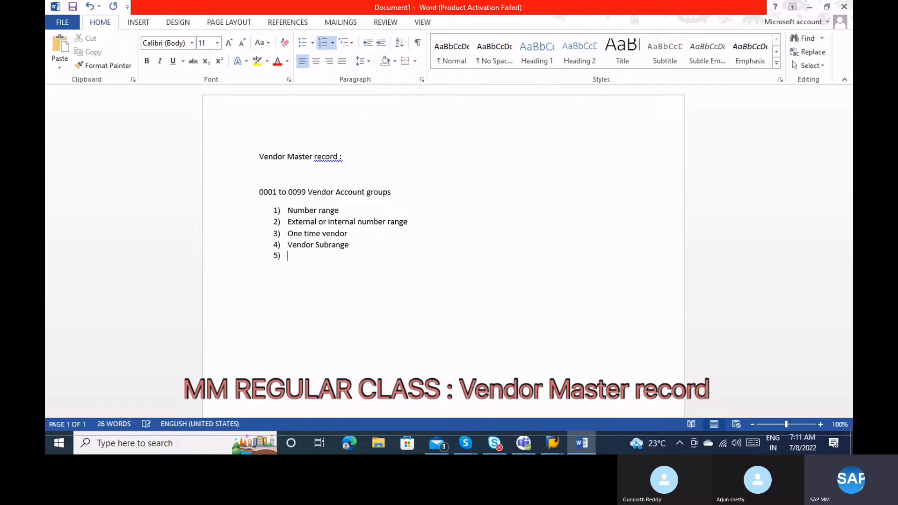
# Add items 5-7: Plant relevant data, Partner selection, Field selection control, then end the list.
pyautogui.write('Plant relevant data')
pyautogui.press('Return')
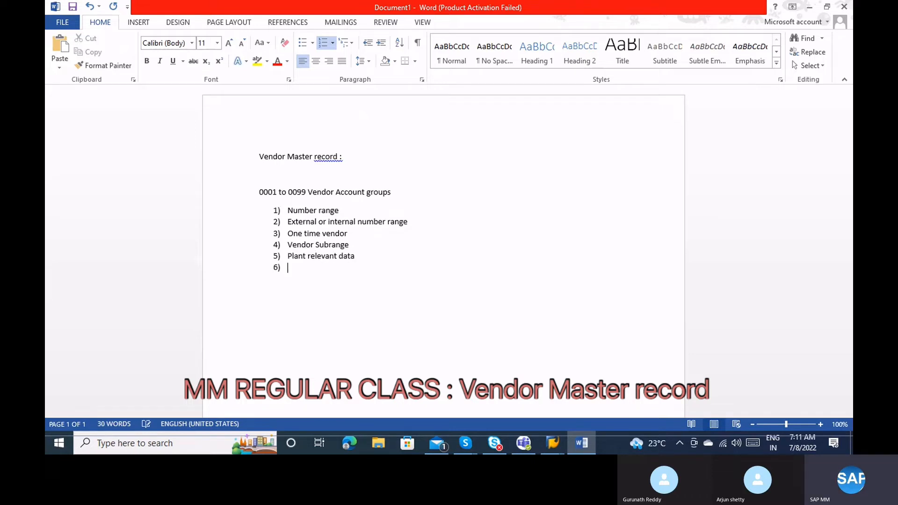
pyautogui.write('Plant')
pyautogui.press('BackSpace')
pyautogui.press('BackSpace')
pyautogui.press('BackSpace')
pyautogui.press('BackSpace')
pyautogui.write('artner selectio')
pyautogui.press('BackSpace')
pyautogui.press('BackSpace')
pyautogui.press('BackSpace')
pyautogui.press('BackSpace')
pyautogui.write('ction')
pyautogui.press('Return')
pyautogui.write('Fie')
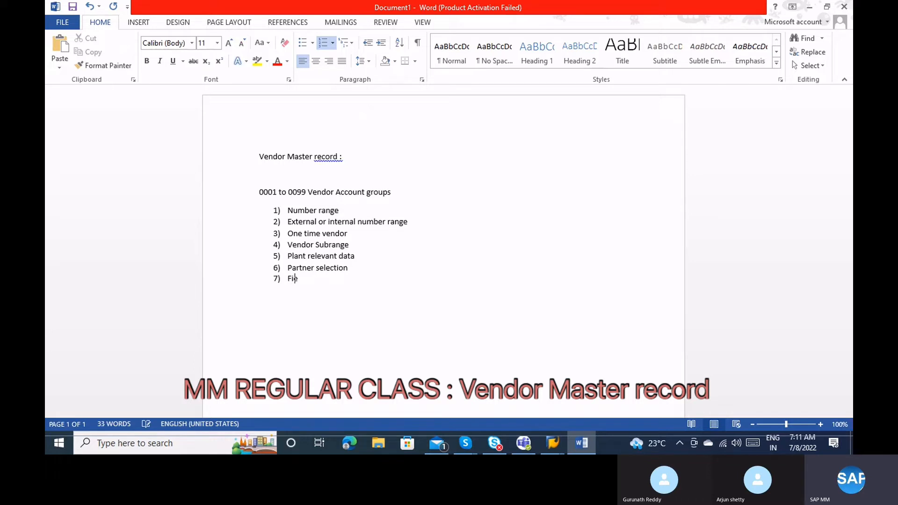
pyautogui.write('ld selection control')
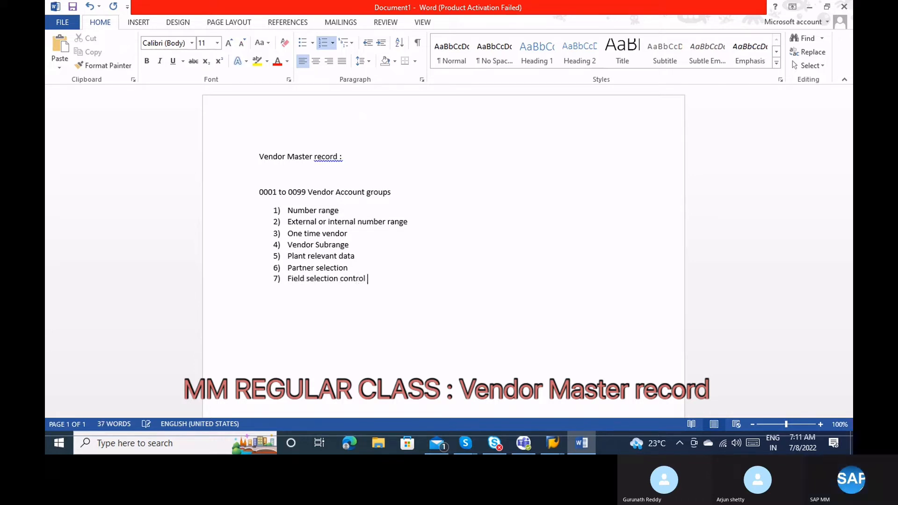
pyautogui.press('Return')
pyautogui.press('Return')
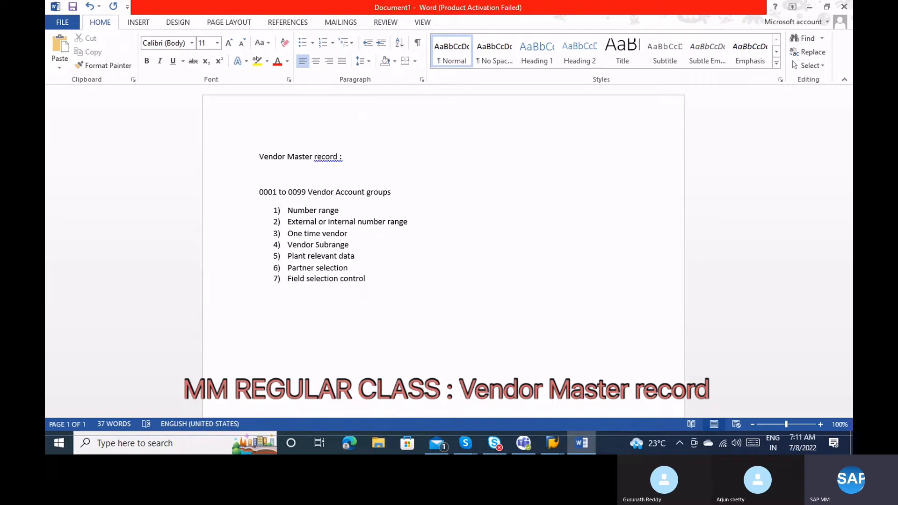
pyautogui.press('Return')
# Type 'XK01, XK02, XK03 - Vendor creation, change, Display (Centrally) - We can create Purchasing data and financial information.'.
pyautogui.write('XK01 , XK02 , XK03 - Vendor')
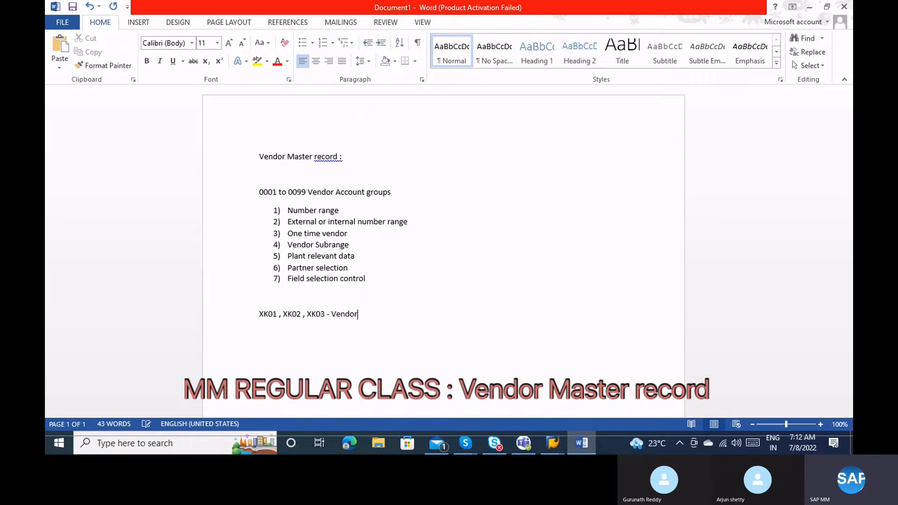
pyautogui.write(' creation , chang')
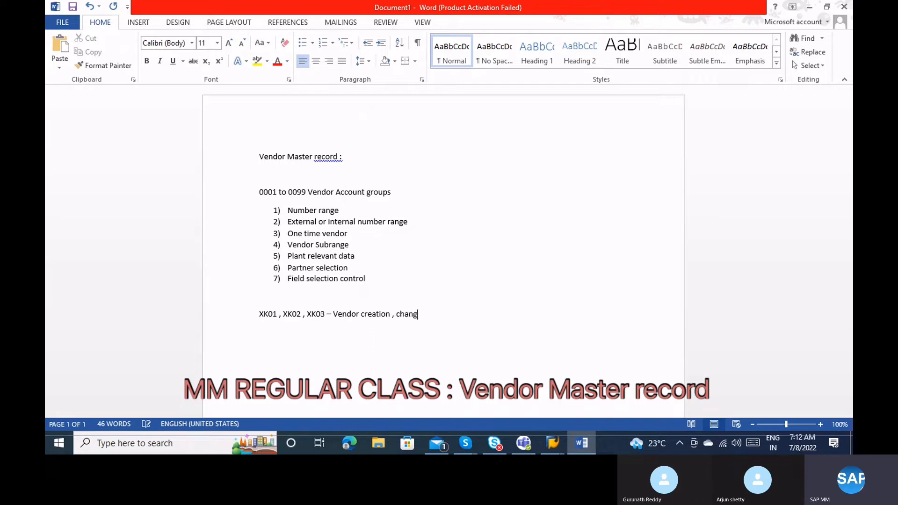
pyautogui.write('e d')
pyautogui.press('BackSpace')
pyautogui.write(', Dispal')
pyautogui.press('BackSpace')
pyautogui.press('BackSpace')
pyautogui.write('lay ( Centrally ) ')
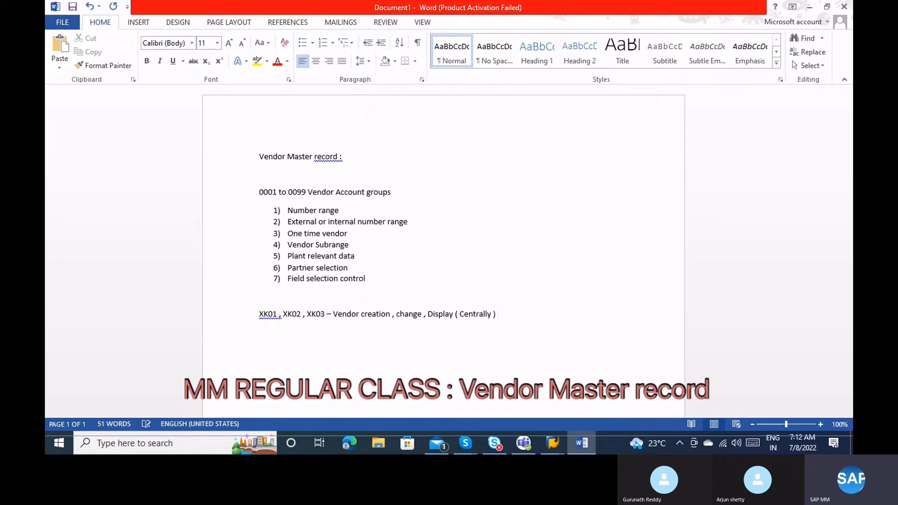
pyautogui.write('- W')
pyautogui.write('e can create')
pyautogui.write(' Purchas')
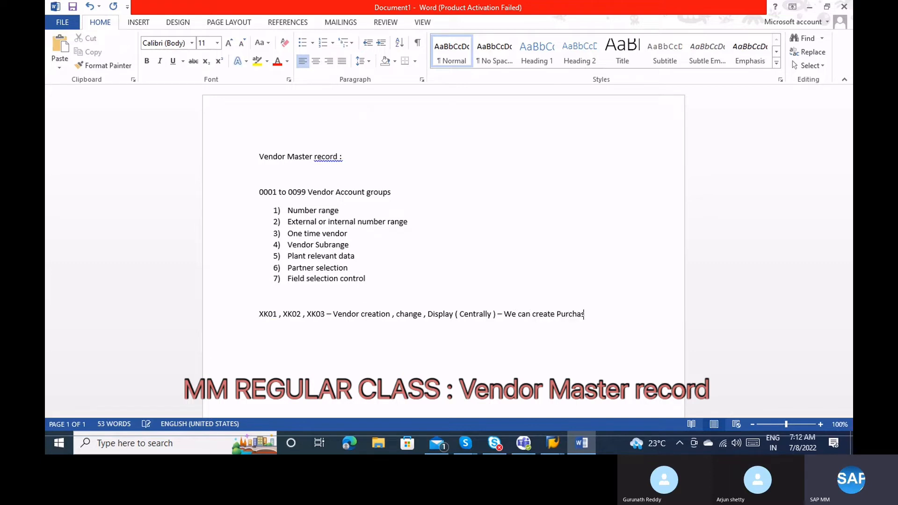
pyautogui.write('ing data and Accoiun')
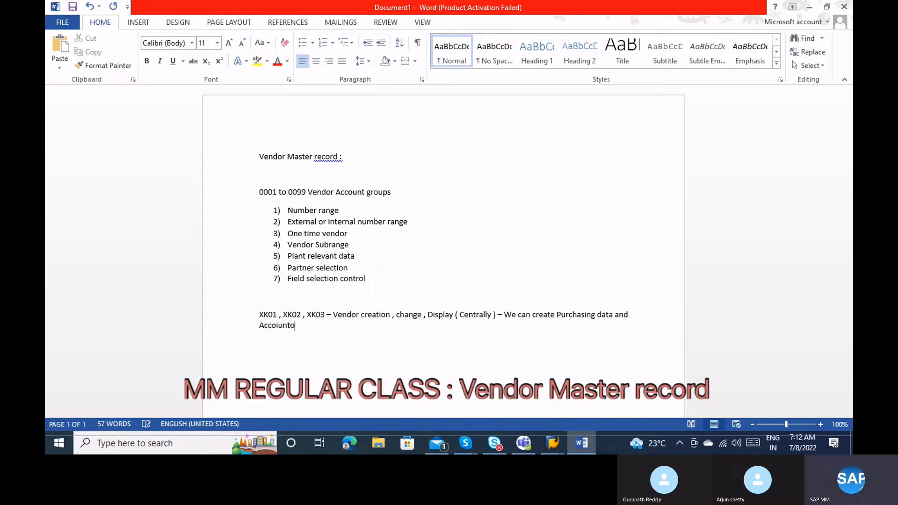
pyautogui.press('BackSpace')
pyautogui.press('BackSpace')
pyautogui.press('BackSpace')
pyautogui.press('BackSpace')
pyautogui.write('unting')
pyautogui.press('BackSpace')
pyautogui.press('BackSpace')
pyautogui.press('BackSpace')
pyautogui.press('BackSpace')
pyautogui.press('BackSpace')
pyautogui.press('BackSpace')
pyautogui.press('BackSpace')
pyautogui.press('BackSpace')
pyautogui.press('BackSpace')
pyautogui.press('BackSpace')
pyautogui.press('BackSpace')
pyautogui.write('financial information .')
pyautogui.press('Return')
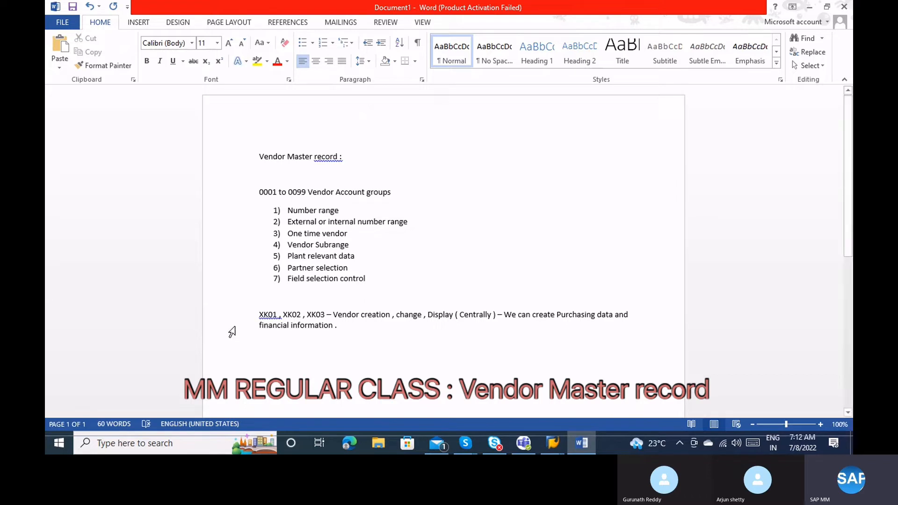
# Accept Word's spelling suggestions for XK01, XK02 and creation, then select 'Purchasing'.
pyautogui.rightClick(275, 310)
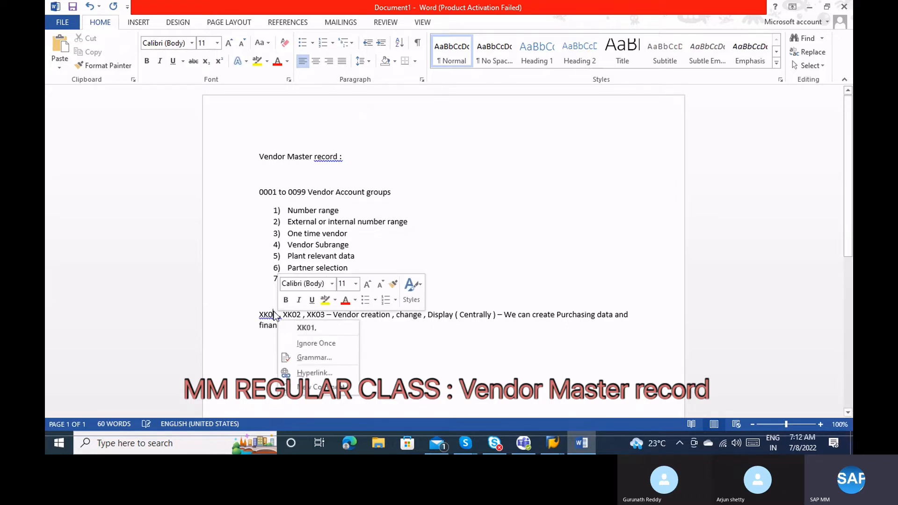
pyautogui.click(291, 322)
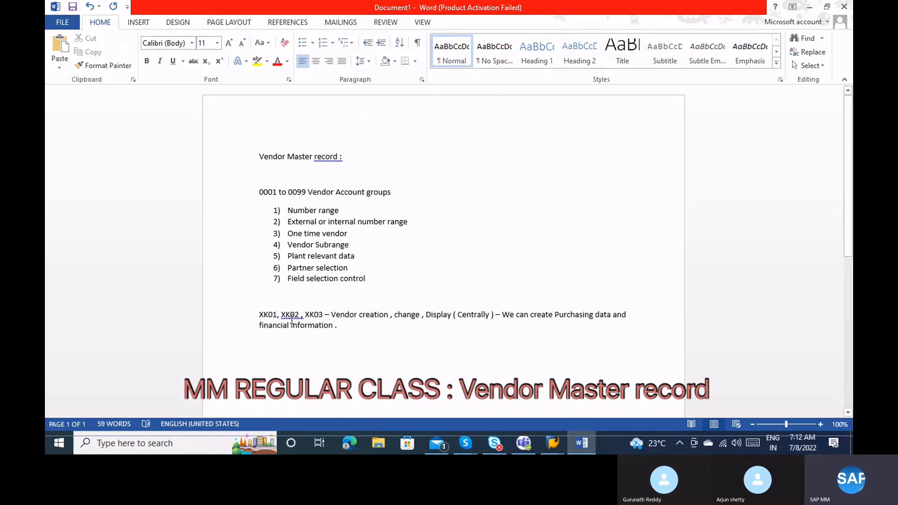
pyautogui.rightClick(290, 316)
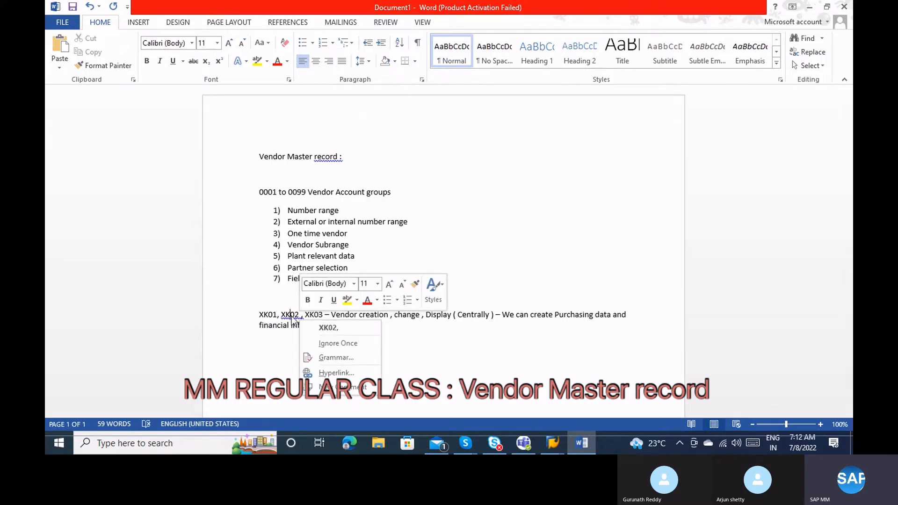
pyautogui.click(314, 329)
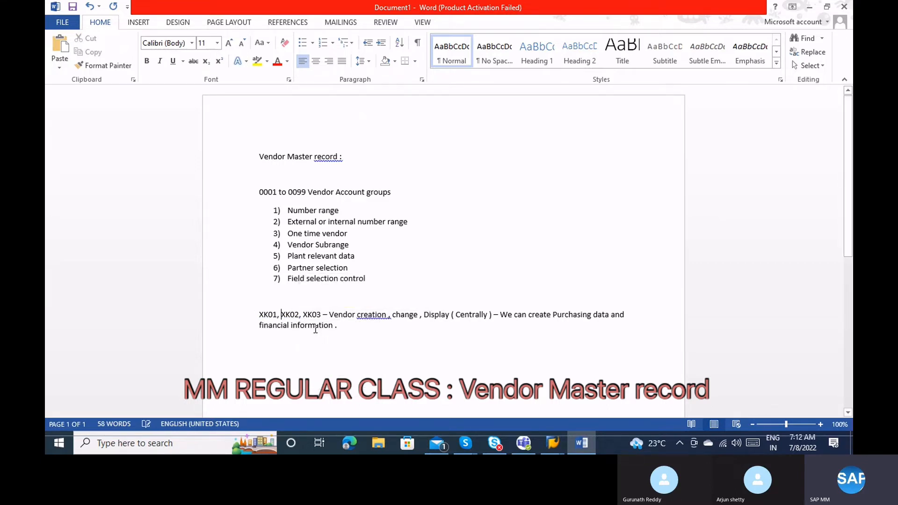
pyautogui.rightClick(376, 316)
pyautogui.click(406, 322)
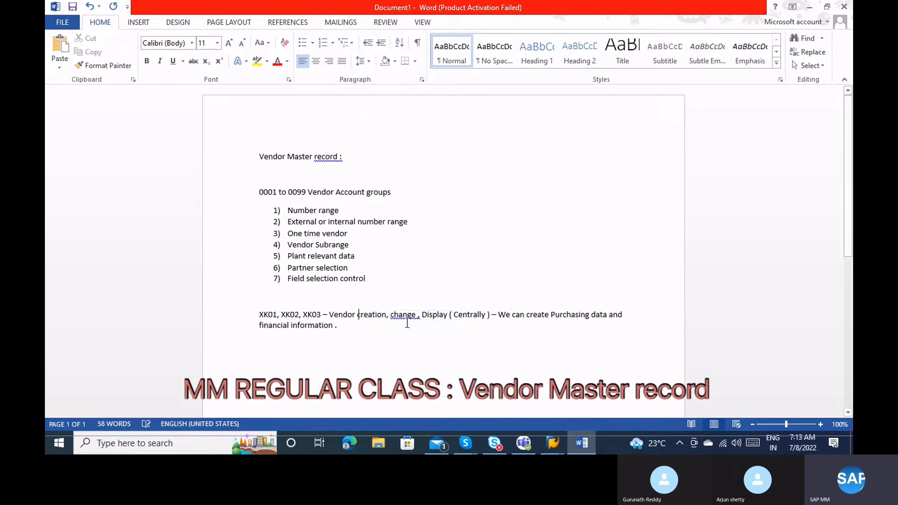
pyautogui.moveTo(551, 316); pyautogui.dragTo(608, 316)
# Type 'MK01, MK02, MK03 - Vendor creation, change, display (Purchasing data along general data)'.
pyautogui.press('Return')
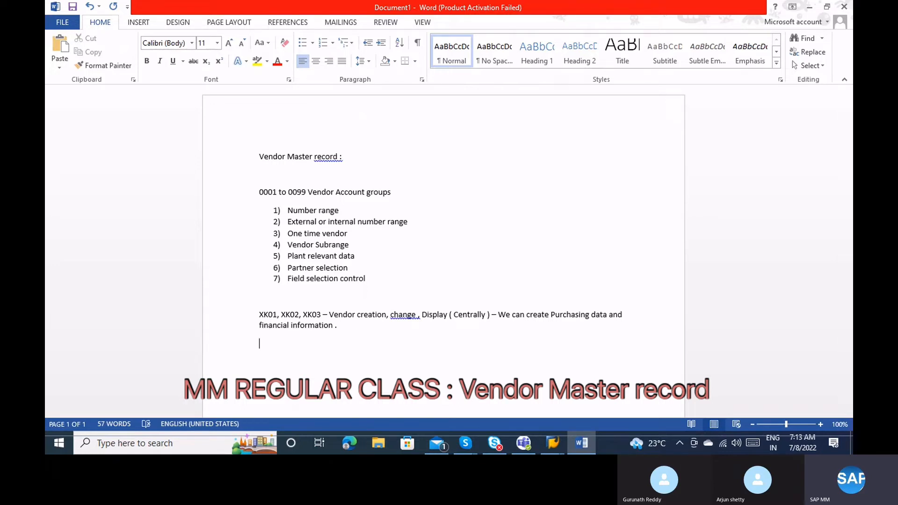
pyautogui.write('MK0`')
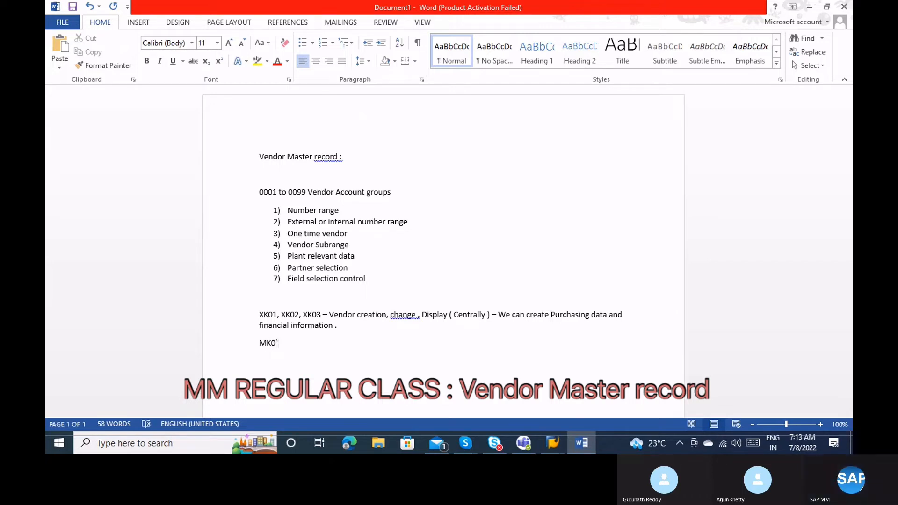
pyautogui.press('BackSpace')
pyautogui.write('1, MK')
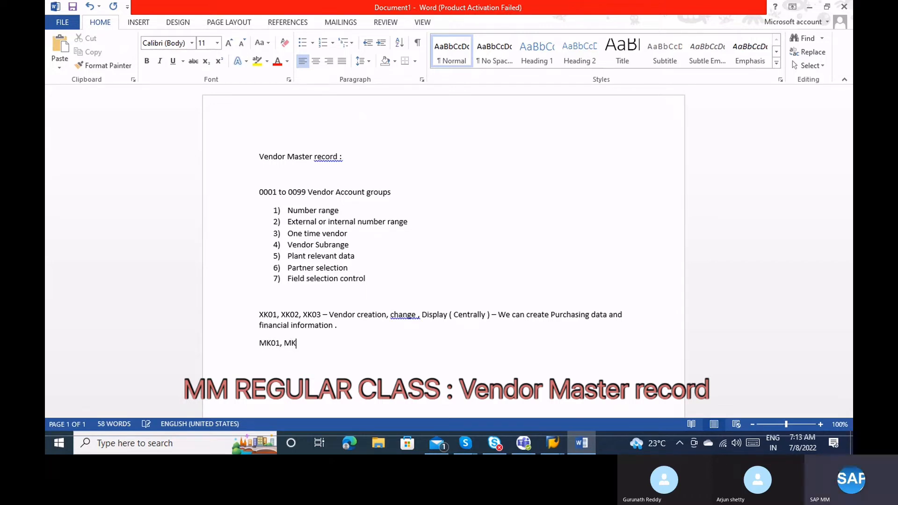
pyautogui.write('02, MK03')
pyautogui.write('- Vendor creat')
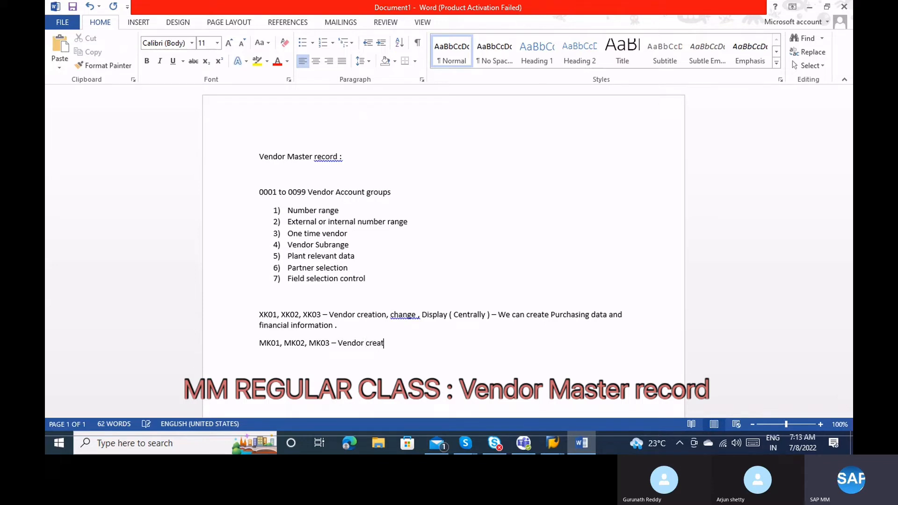
pyautogui.write('ion , change')
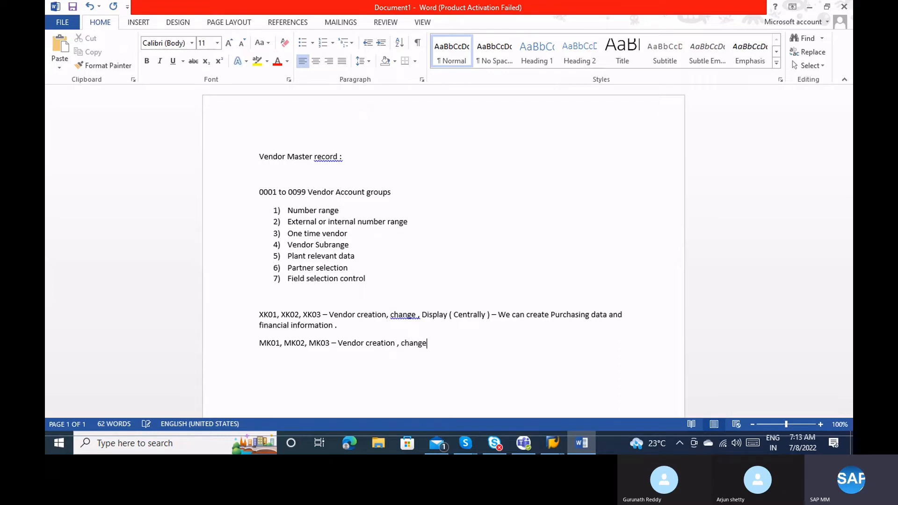
pyautogui.write(' , displa')
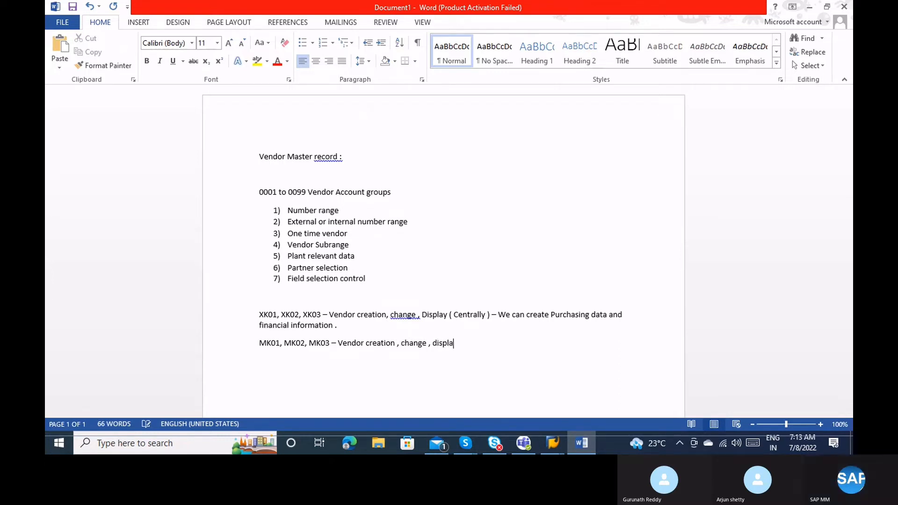
pyautogui.write('y ( ')
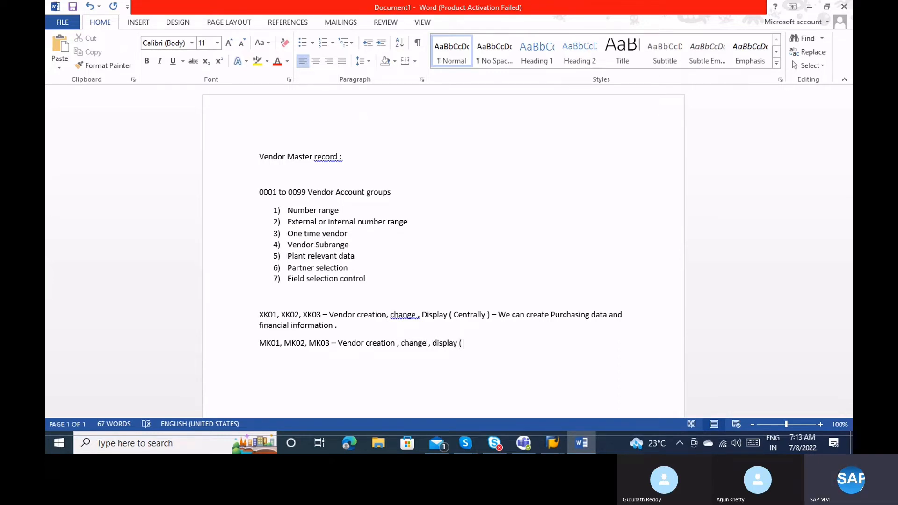
pyautogui.write('Purchaisng')
pyautogui.press('BackSpace')
pyautogui.write('sing data along general data ')
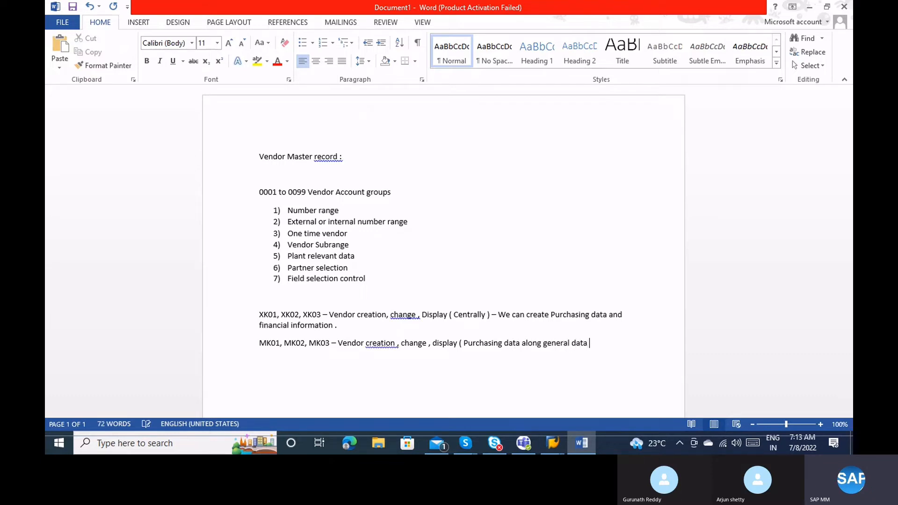
pyautogui.write(')')
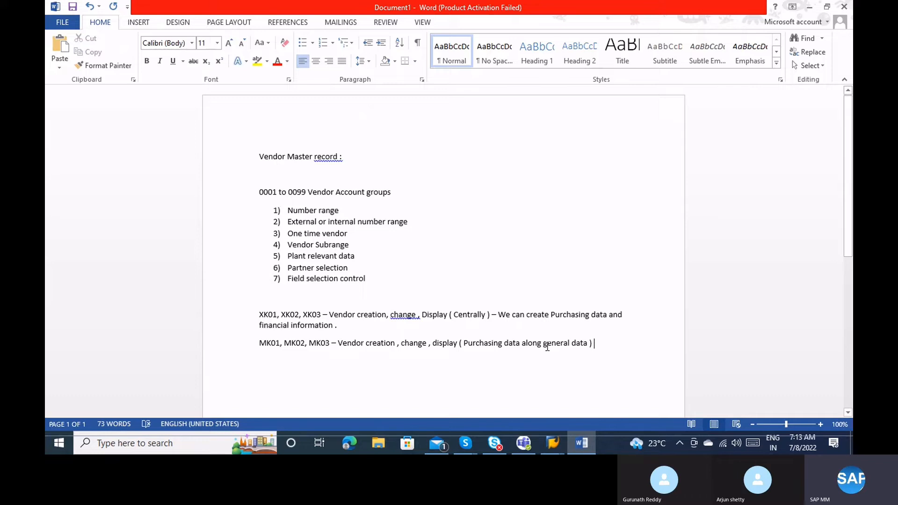
pyautogui.click(545, 346)
pyautogui.moveTo(545, 346); pyautogui.dragTo(584, 350)
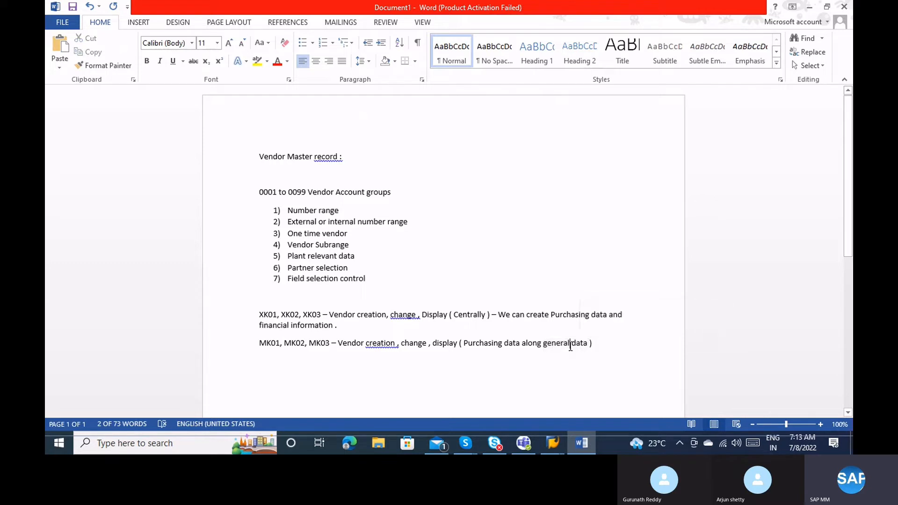
pyautogui.click(570, 346)
pyautogui.click(464, 346)
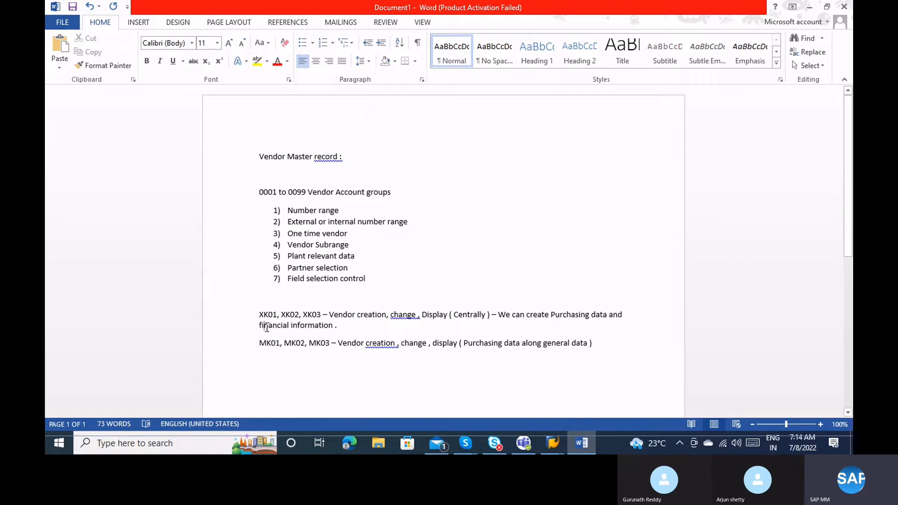
pyautogui.click(602, 343)
# Start an 'FK01, FK02, FK03' line below and zoom the document to 130%.
pyautogui.press('Return')
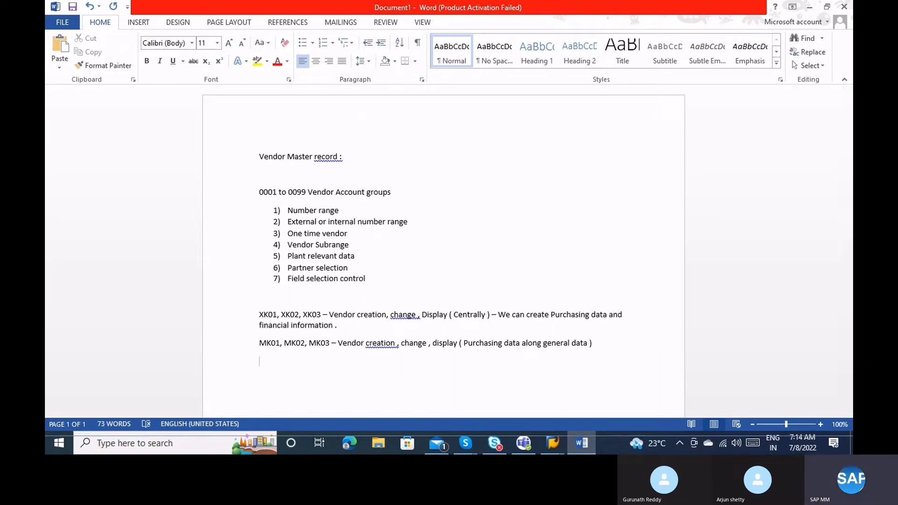
pyautogui.write('FKn')
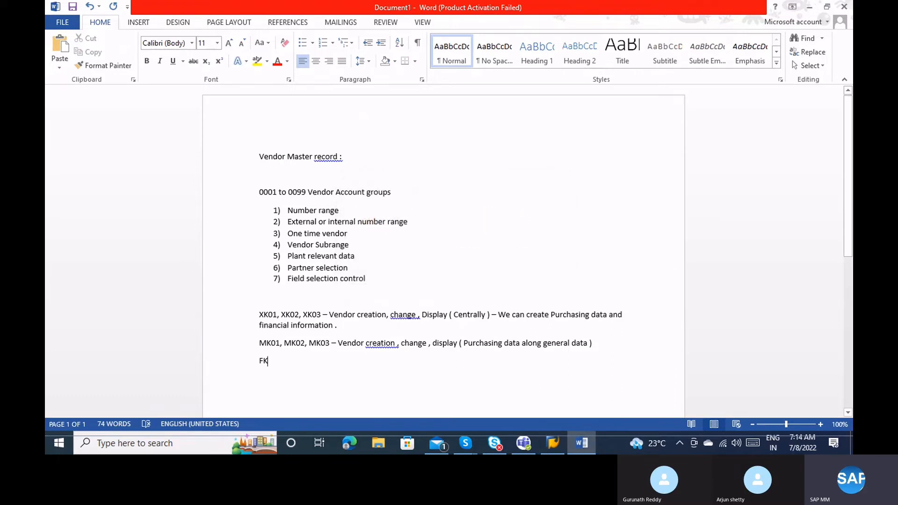
pyautogui.write('01, ')
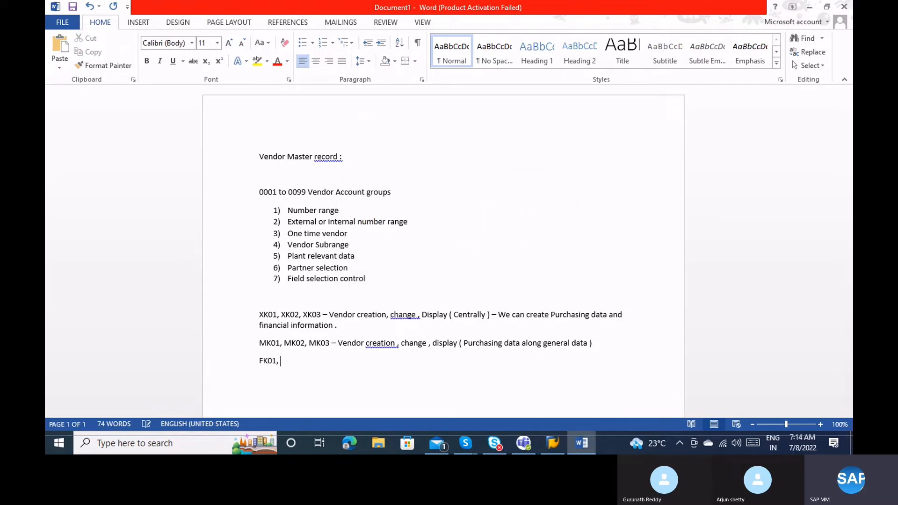
pyautogui.write('FK02, FK03')
pyautogui.click(821, 425)
pyautogui.click(821, 425)
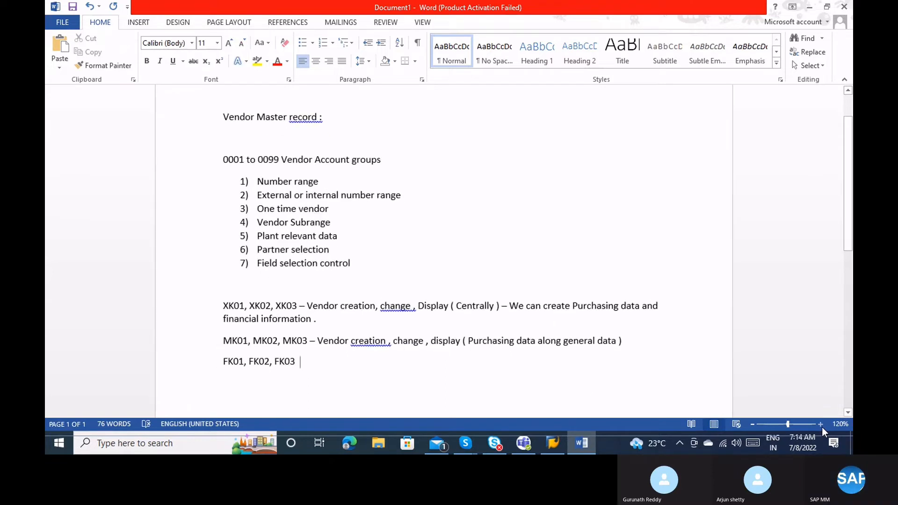
pyautogui.click(821, 425)
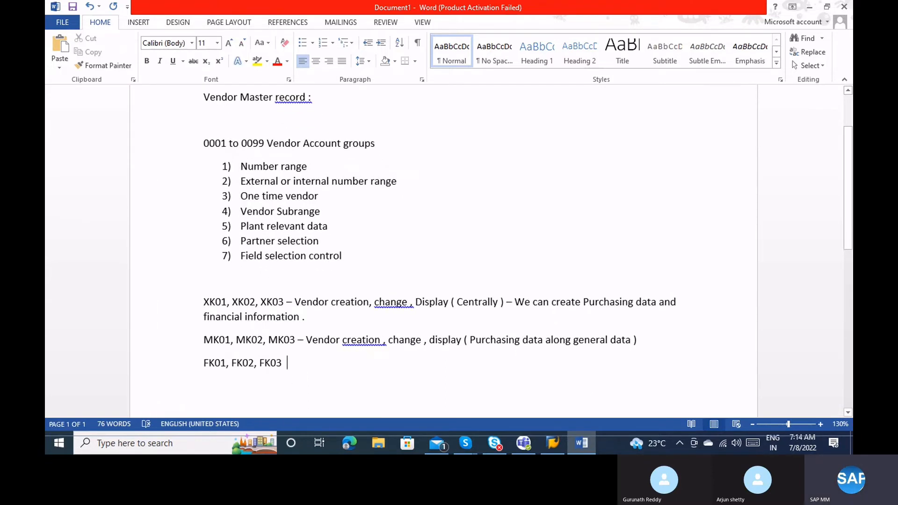
# Continue the FK line with '- Vendor Creation, change, Display (Financal'.
pyautogui.write('- Vendor m')
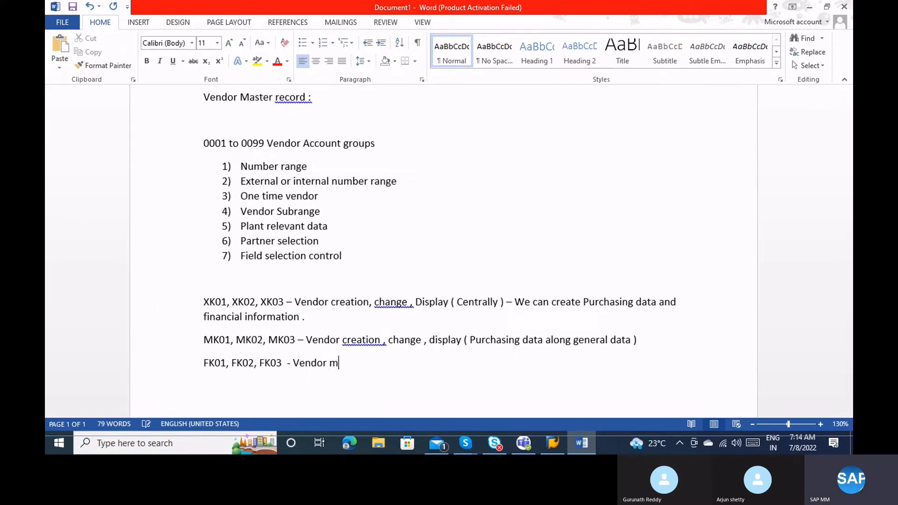
pyautogui.press('BackSpace')
pyautogui.write('Creation m')
pyautogui.press('BackSpace')
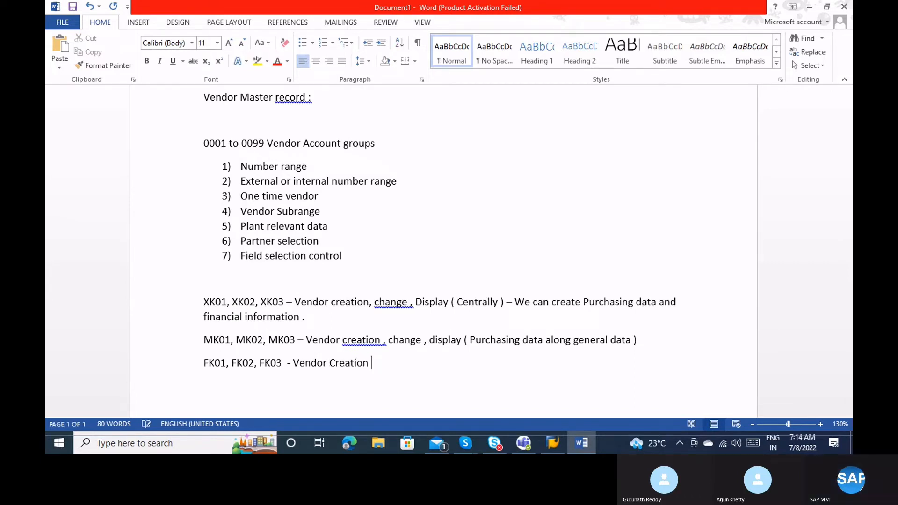
pyautogui.write(', change , ')
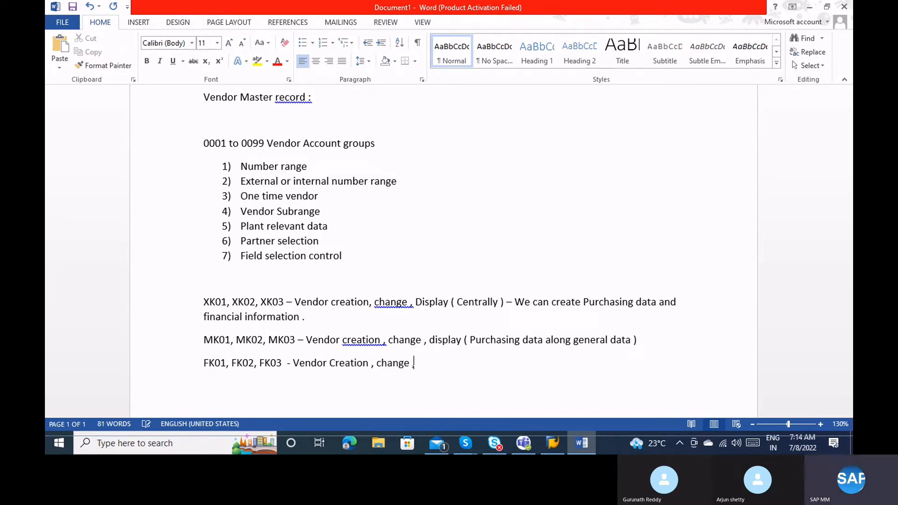
pyautogui.write('Display ( Finacial')
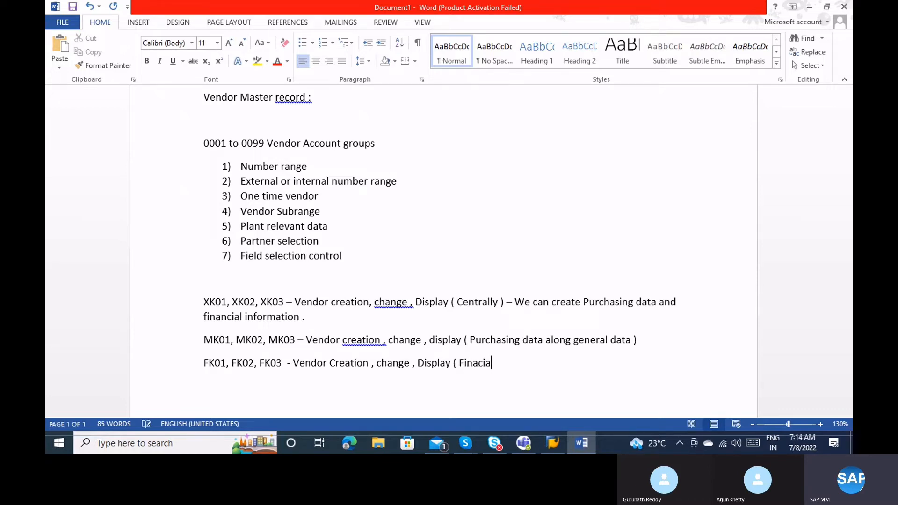
pyautogui.press('BackSpace')
pyautogui.press('BackSpace')
pyautogui.press('BackSpace')
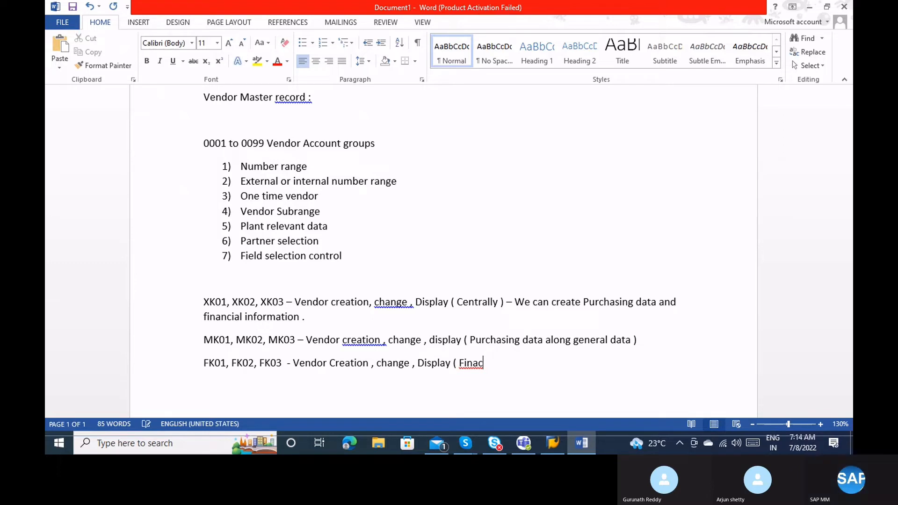
pyautogui.press('BackSpace')
pyautogui.write('ncila')
pyautogui.press('BackSpace')
pyautogui.press('BackSpace')
pyautogui.press('BackSpace')
pyautogui.write('al')
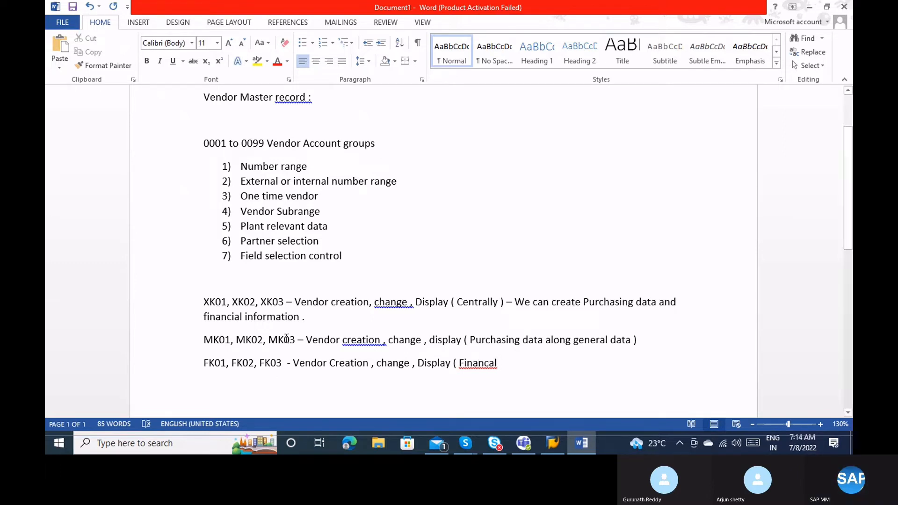
# Correct 'Financal' to 'Financial' and finish the line with 'data along general data )'.
pyautogui.rightClick(486, 363)
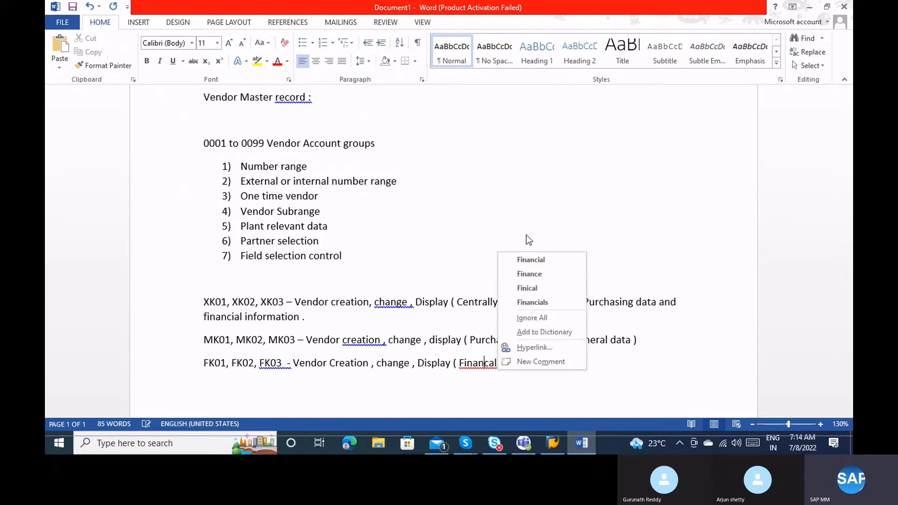
pyautogui.click(529, 259)
pyautogui.moveTo(646, 450)
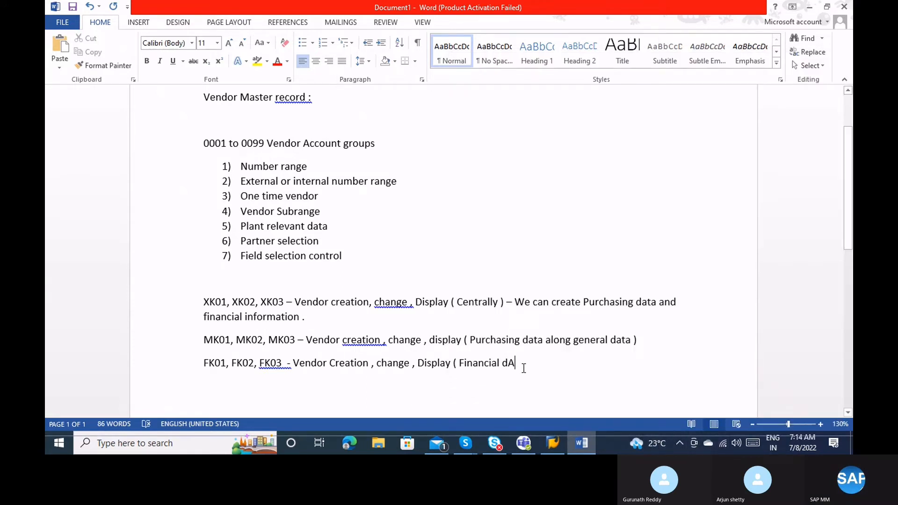
pyautogui.press('BackSpace')
pyautogui.write('at')
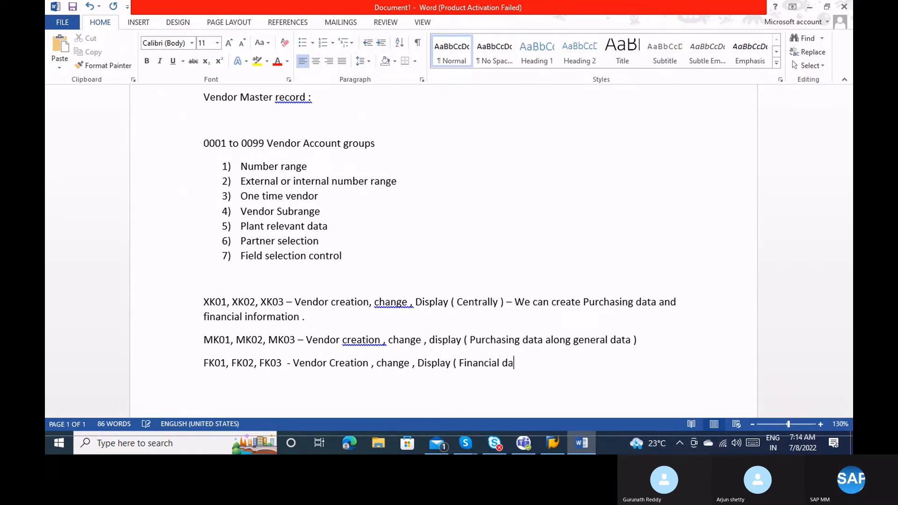
pyautogui.write('a a')
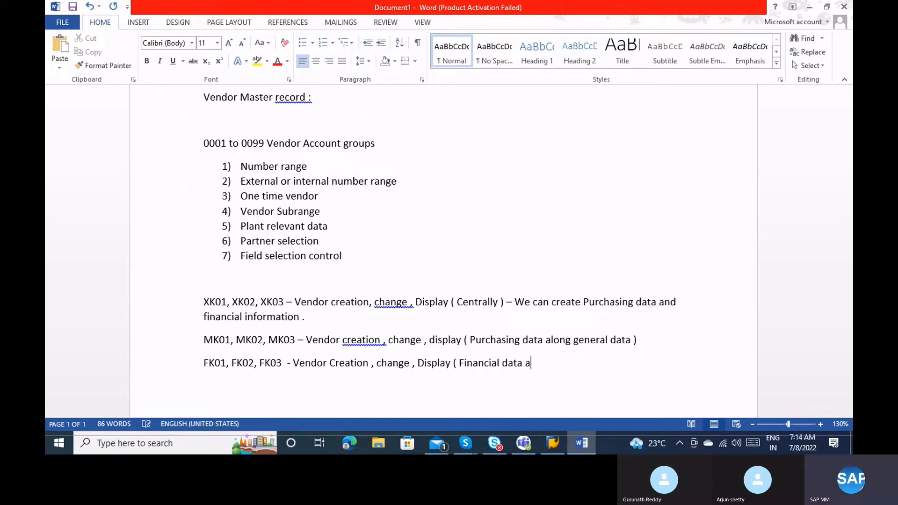
pyautogui.write('long general data )')
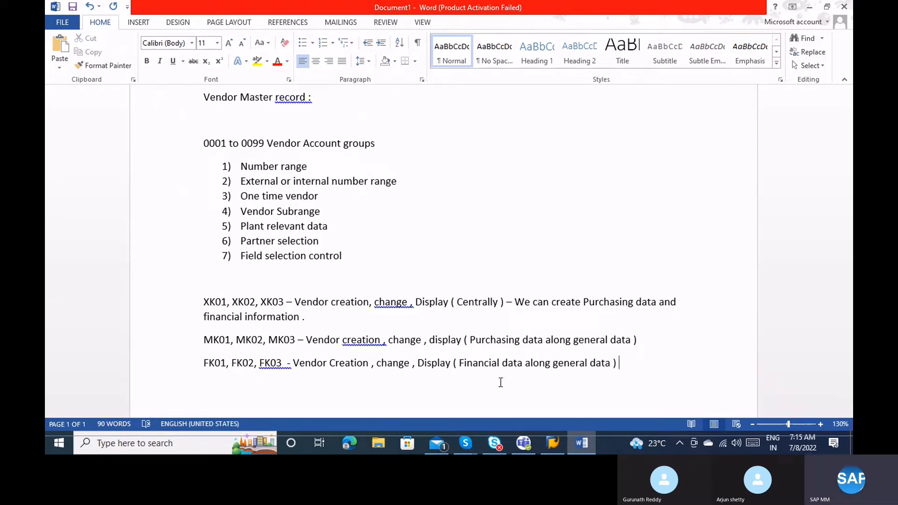
pyautogui.click(220, 339)
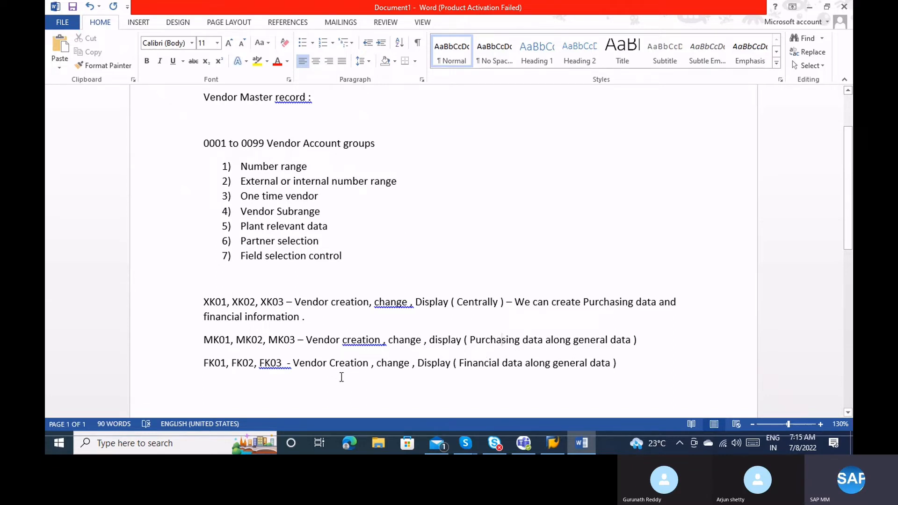
pyautogui.click(282, 360)
# Add 'Vendor master record - combination of Finance & MM' below the FK01 line, then dismiss Save As.
pyautogui.press('End')
pyautogui.press('Return')
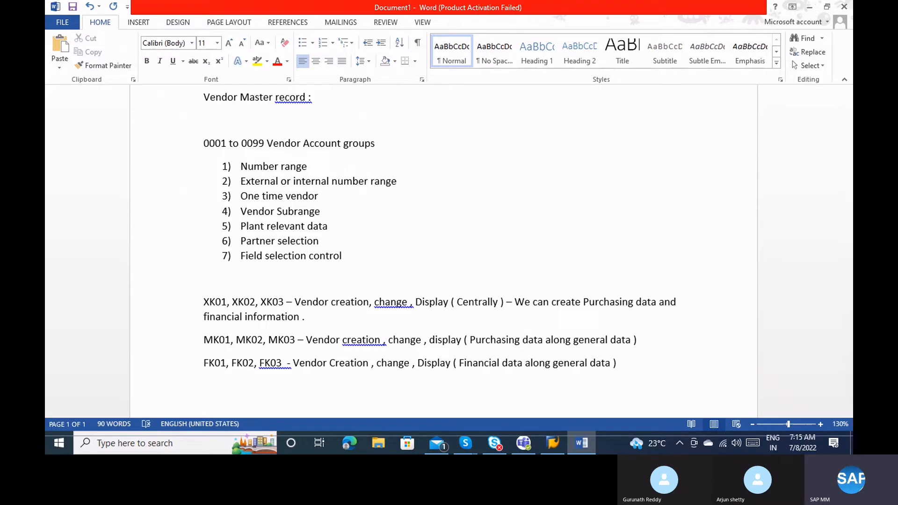
pyautogui.write('Vendor master reco')
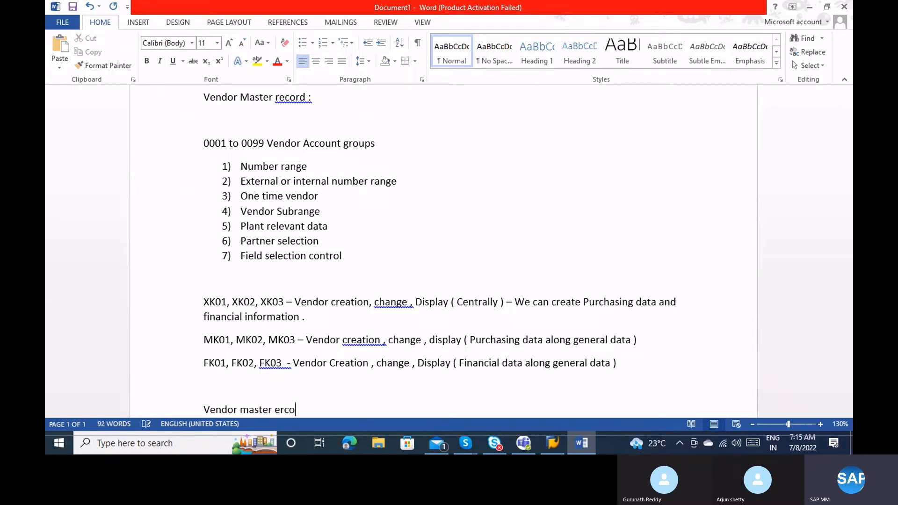
pyautogui.press('BackSpace')
pyautogui.press('BackSpace')
pyautogui.press('BackSpace')
pyautogui.press('BackSpace')
pyautogui.write('reocrd ')
pyautogui.write('- com')
pyautogui.write('bination of ')
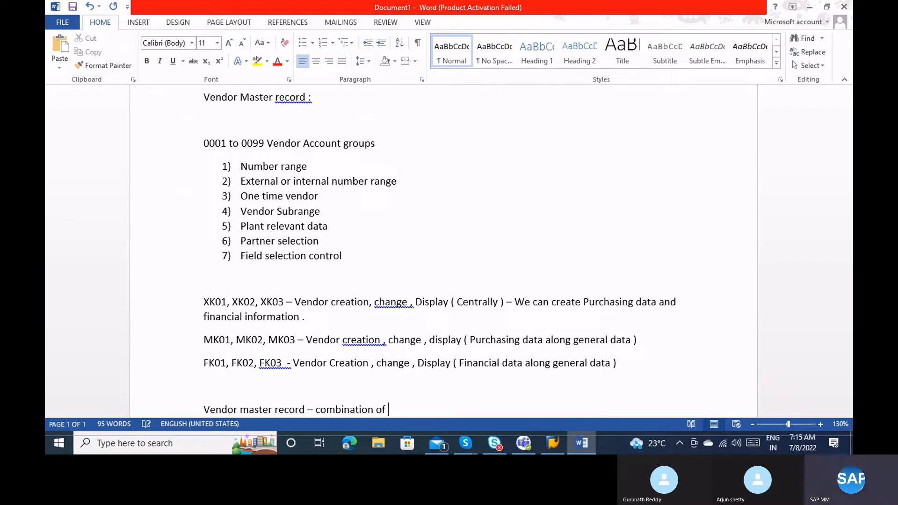
pyautogui.write('Finance & M')
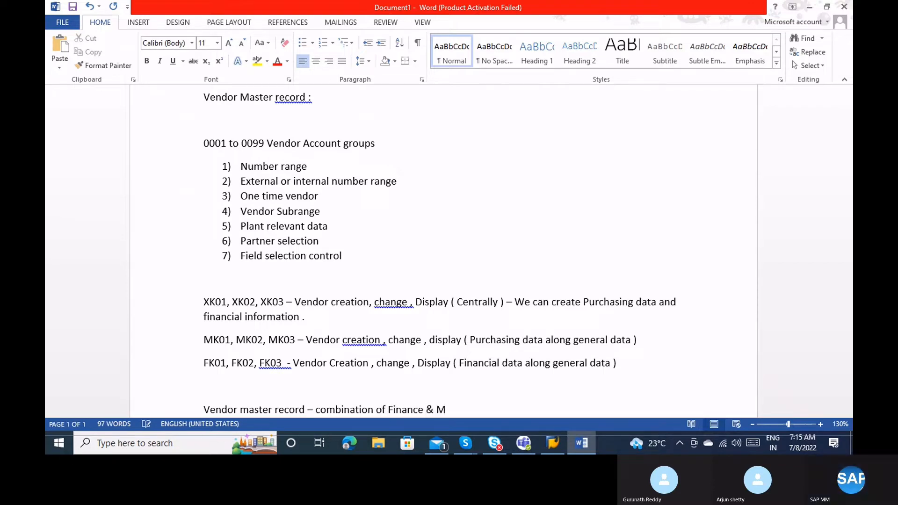
pyautogui.write('M')
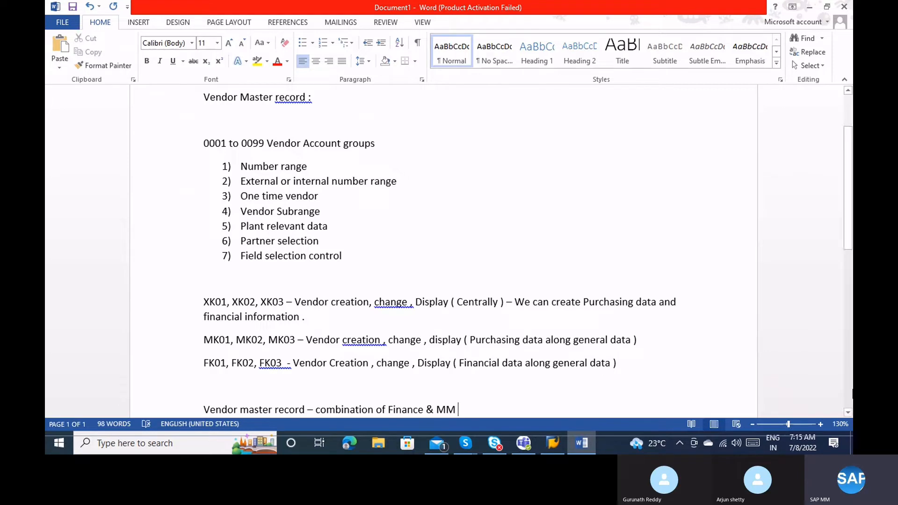
pyautogui.scroll(-1, 852, 212)
pyautogui.scroll(-3, 853, 211)
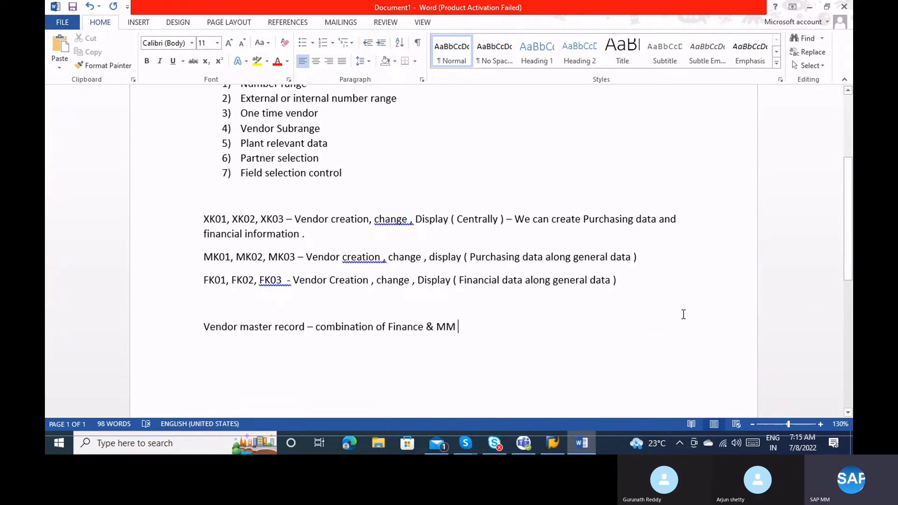
pyautogui.press('Return')
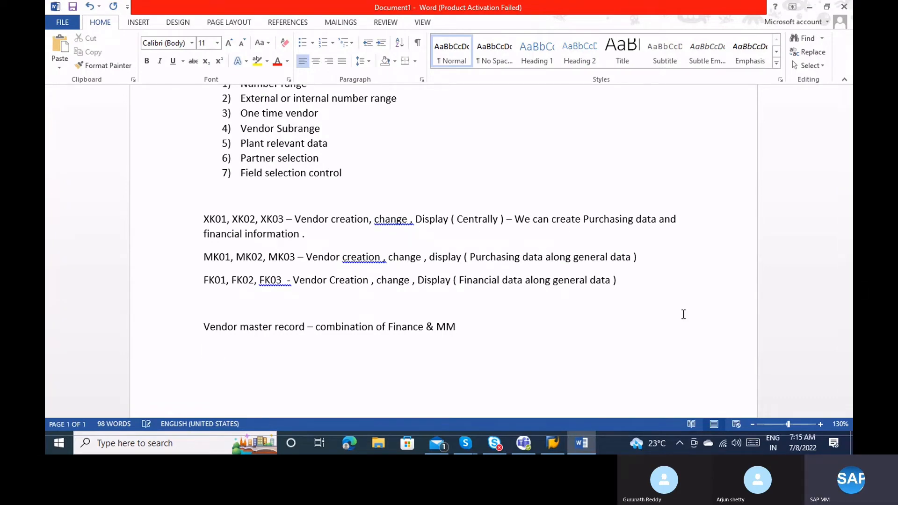
pyautogui.press('Escape')
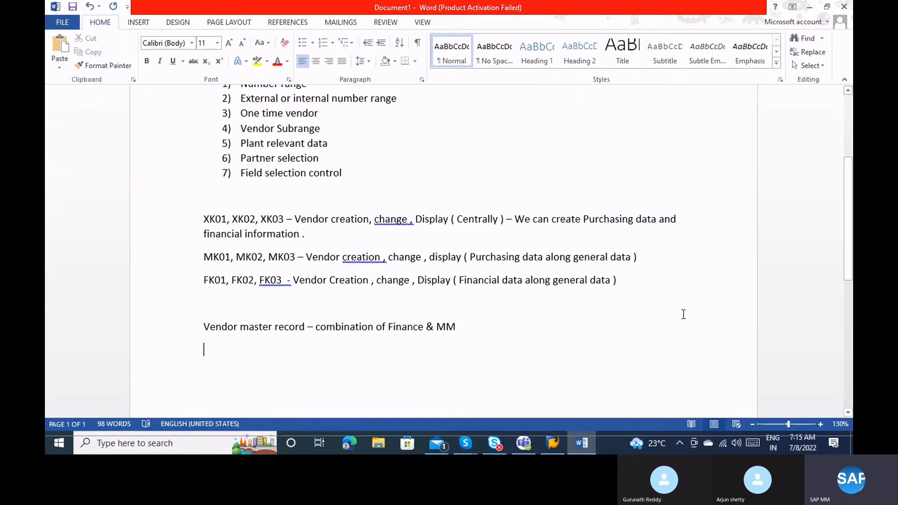
# Point out the XK01 and MK03 codes in the notes, then switch to SAP Logon.
pyautogui.click(230, 220)
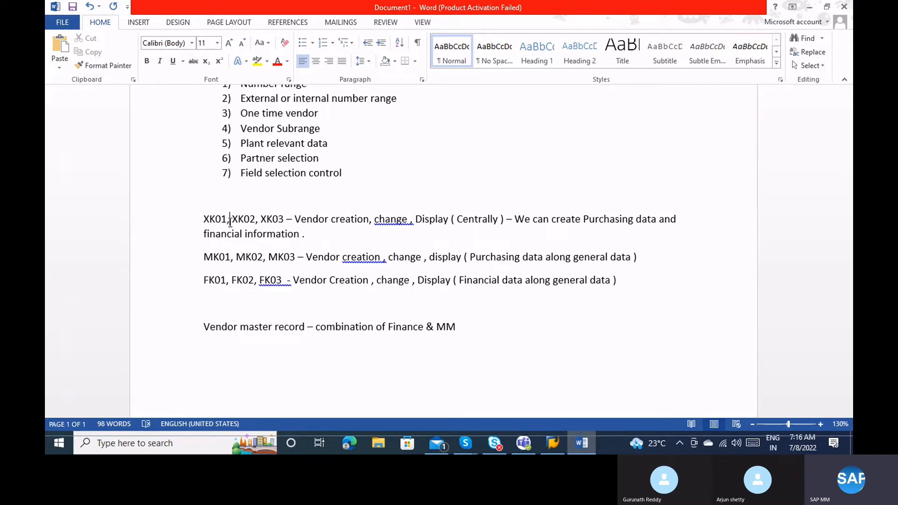
pyautogui.click(269, 258)
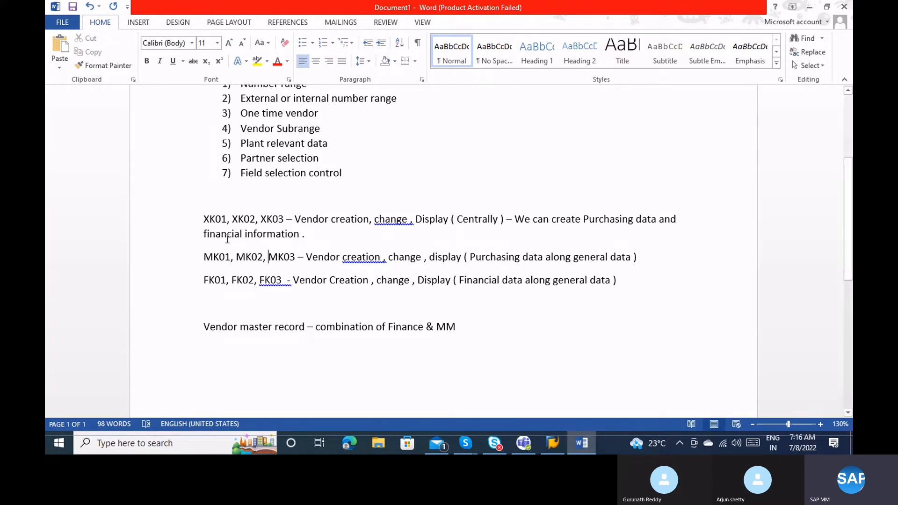
pyautogui.click(552, 443)
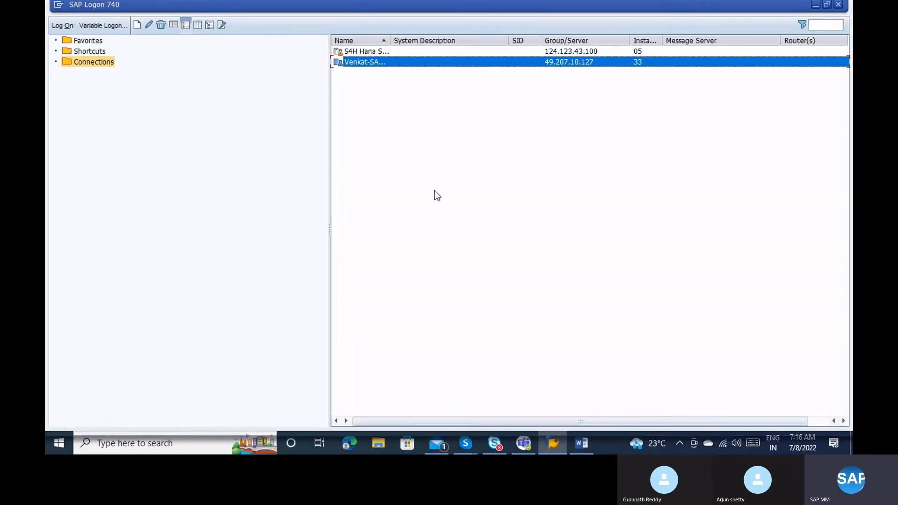
# Log on to the server in client 800, re-entering the password and acknowledging the failed-attempt notice.
pyautogui.doubleClick(361, 62)
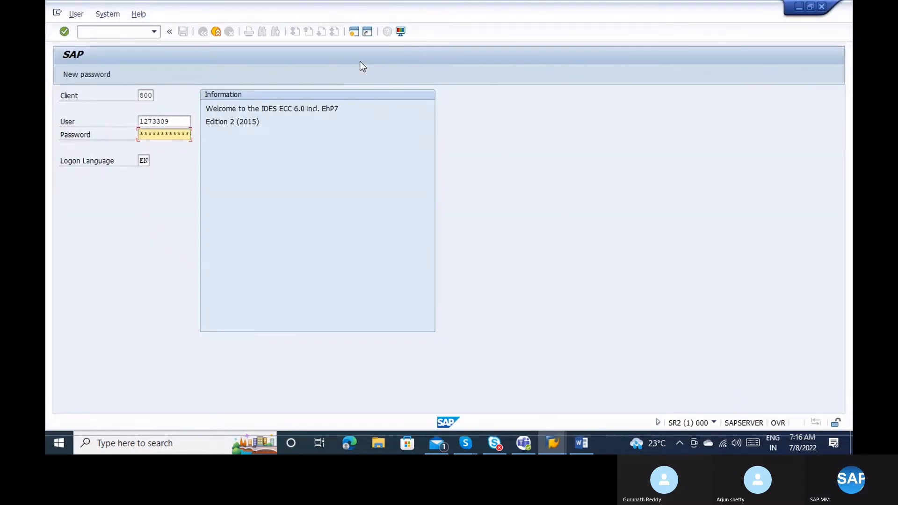
pyautogui.press('Right')
pyautogui.press('Right')
pyautogui.press('Right')
pyautogui.press('Right')
pyautogui.press('Right')
pyautogui.press('Return')
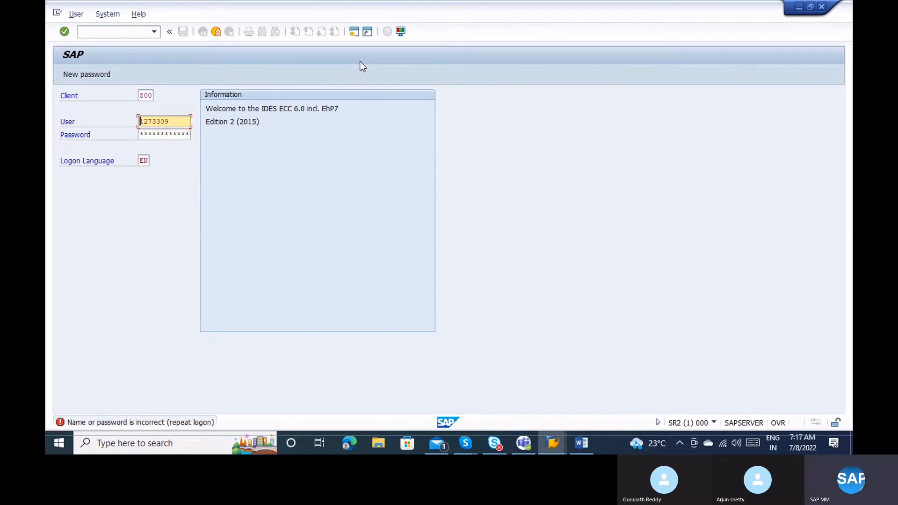
pyautogui.press('Tab')
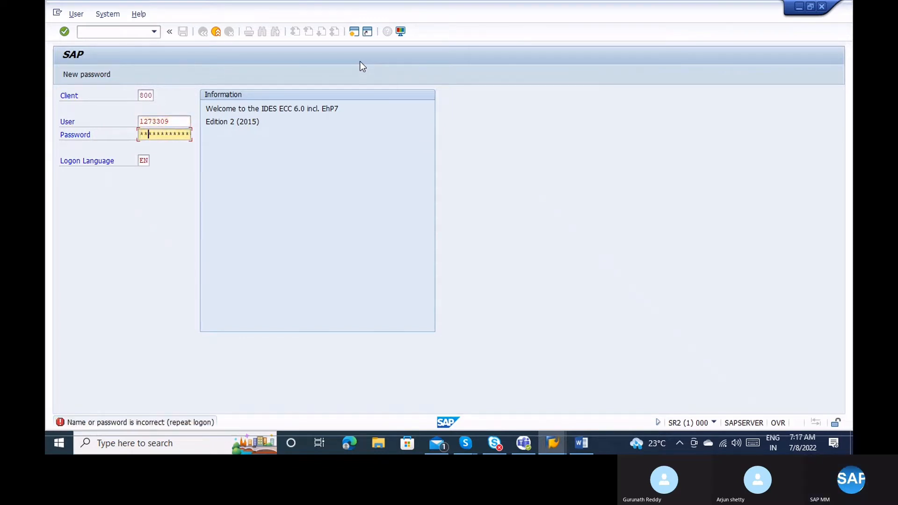
pyautogui.press('Left')
pyautogui.press('Right')
pyautogui.press('Right')
pyautogui.press('Right')
pyautogui.press('Return')
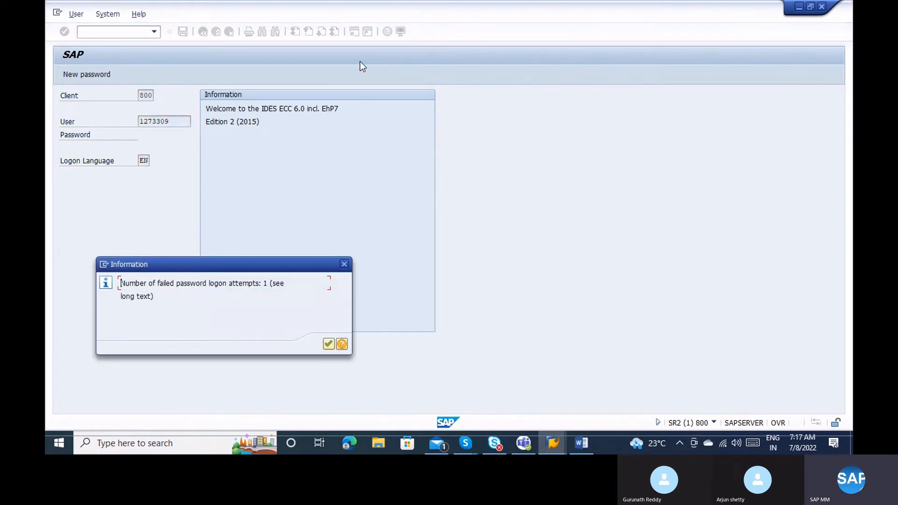
pyautogui.press('Return')
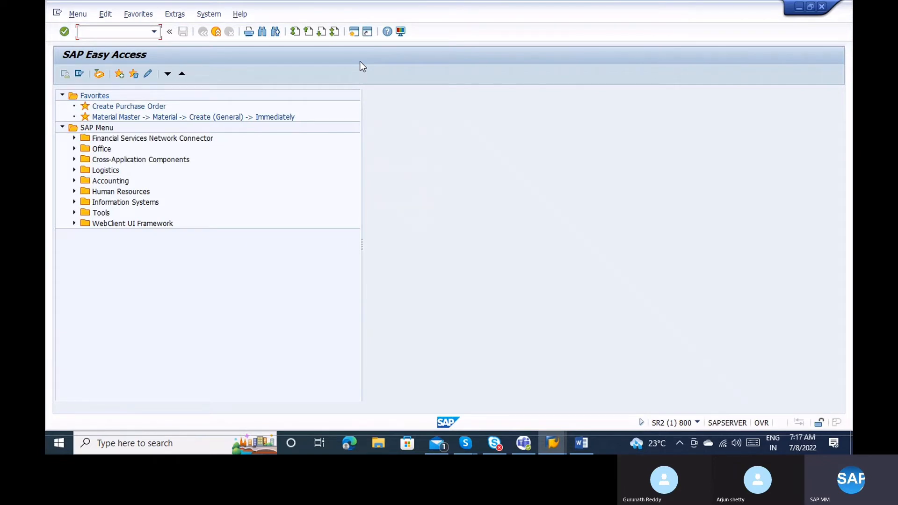
# Run XK01 and point out its Company Code and PurchasingOrganization fields.
pyautogui.write('xk01')
pyautogui.press('Return')
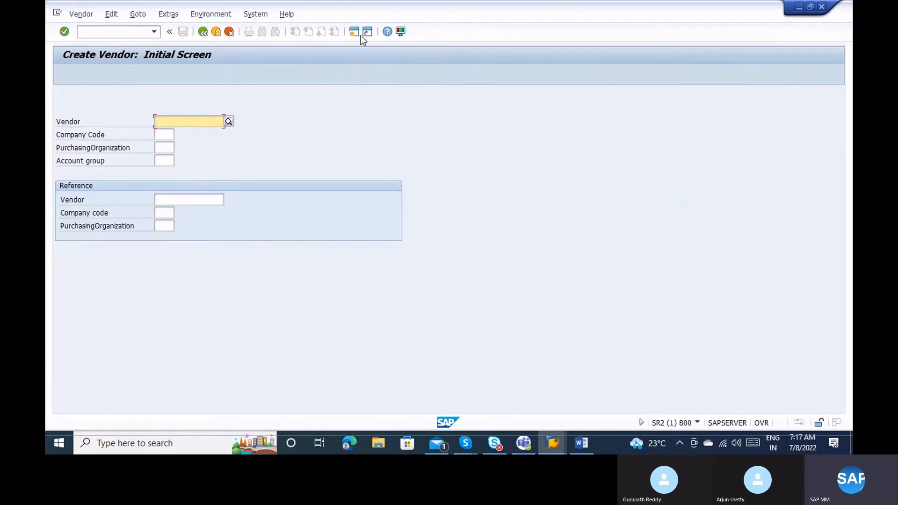
pyautogui.click(174, 135)
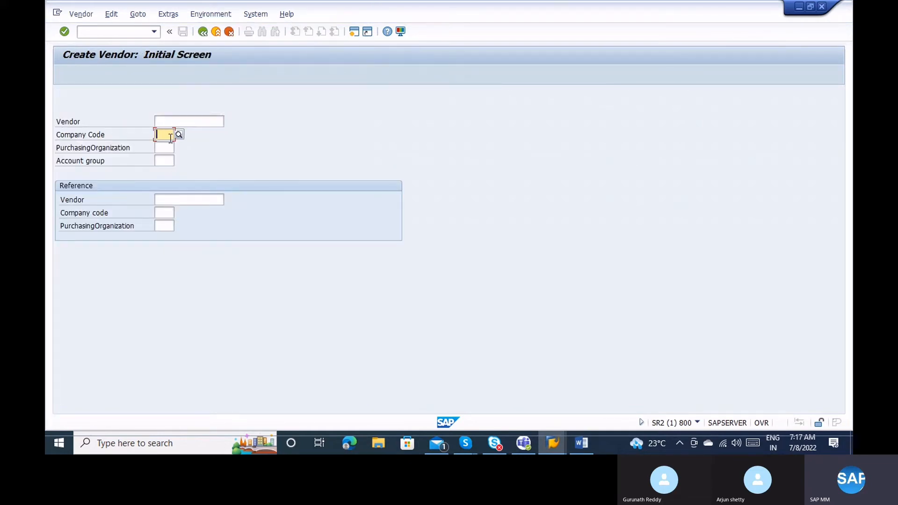
pyautogui.click(165, 145)
pyautogui.click(165, 133)
pyautogui.click(113, 139)
pyautogui.click(162, 148)
# Begin entering the /nMK01 transaction code in the command field.
pyautogui.click(84, 32)
pyautogui.write('/nmk0')
pyautogui.press('BackSpace')
pyautogui.press('BackSpace')
pyautogui.press('BackSpace')
pyautogui.press('BackSpace')
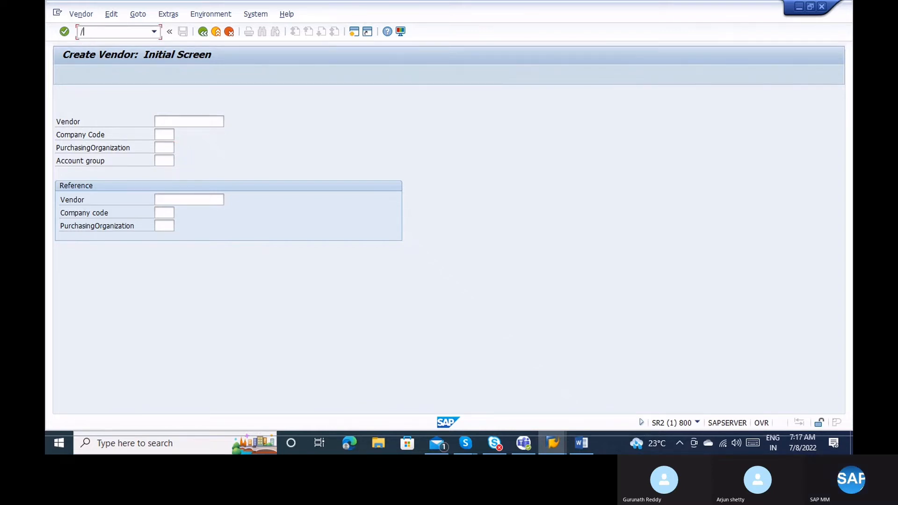
# Run /nMK01 and point out its PurchasingOrganization field, which has no Company Code.
pyautogui.write('nmk01')
pyautogui.press('Return')
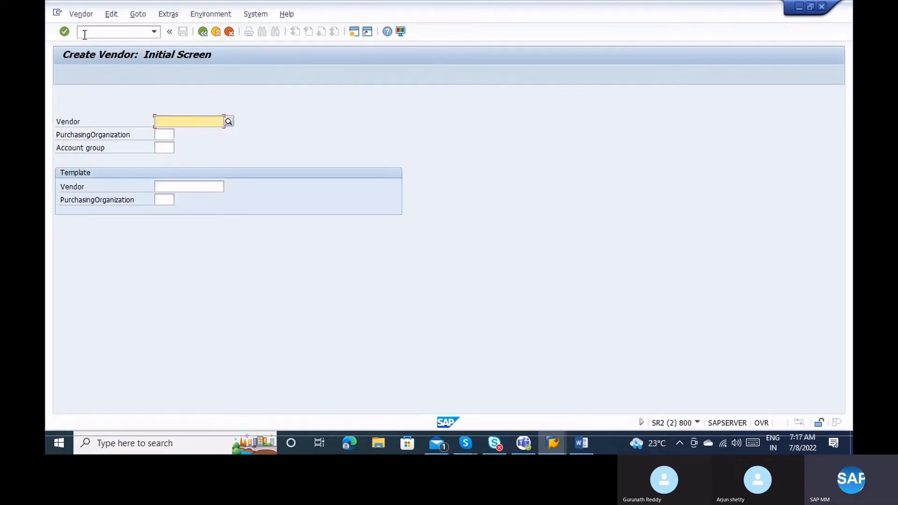
pyautogui.click(169, 132)
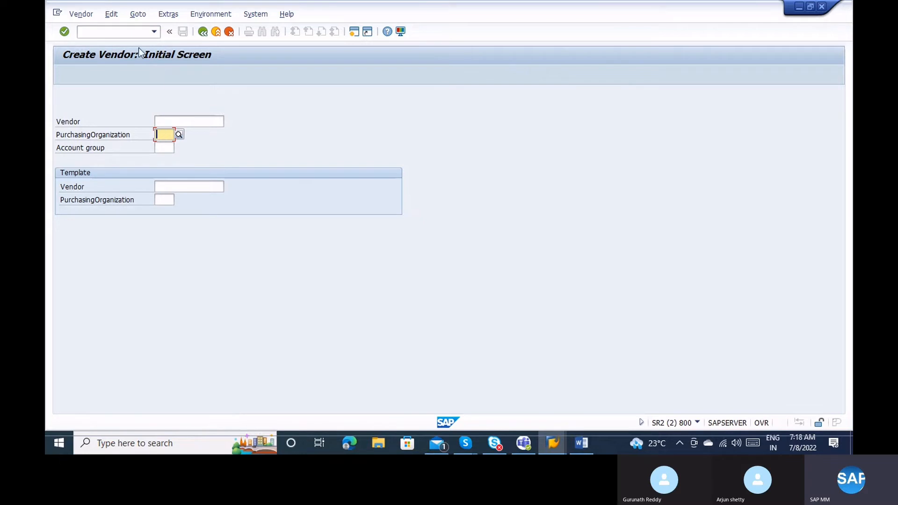
# Open FK01 Create Vendor in a new session with /oFK01.
pyautogui.click(117, 33)
pyautogui.write('/ofk0')
pyautogui.press('Return')
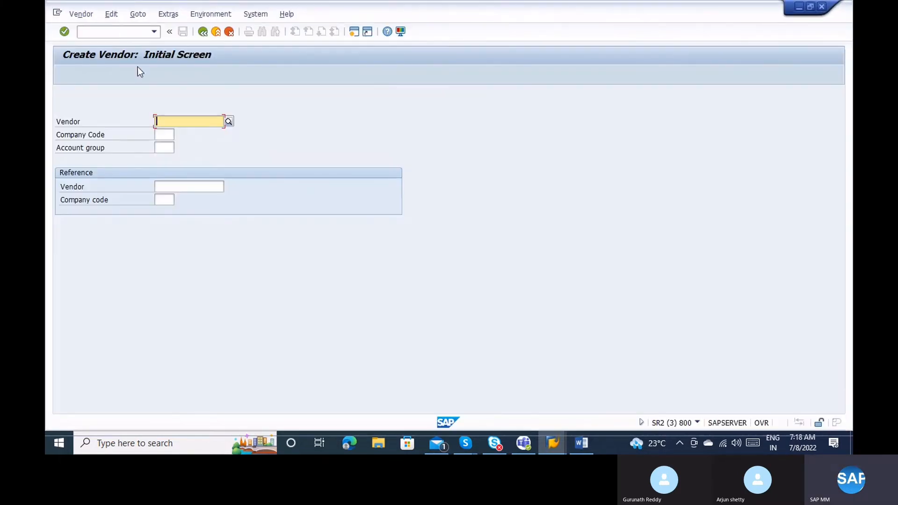
# After checking the Word notes, leave FK01 for the central vendor screen via /nxk02.
pyautogui.click(167, 136)
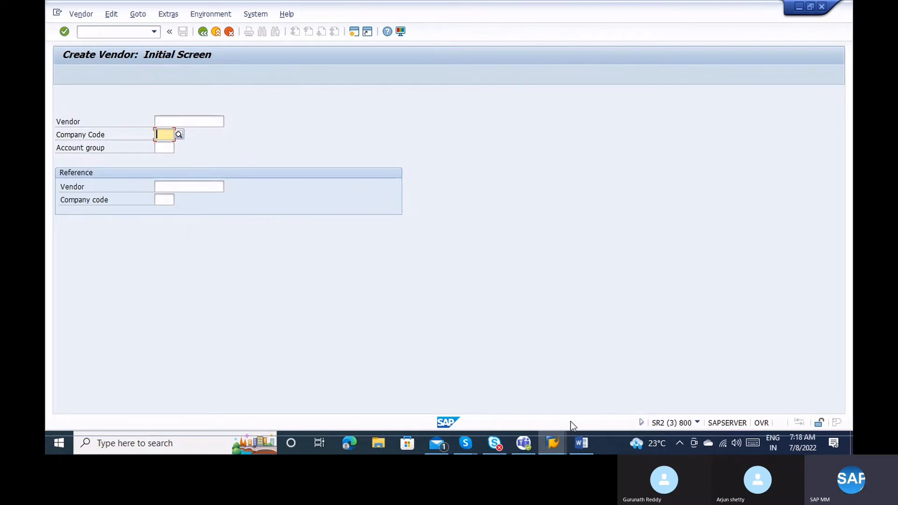
pyautogui.click(592, 451)
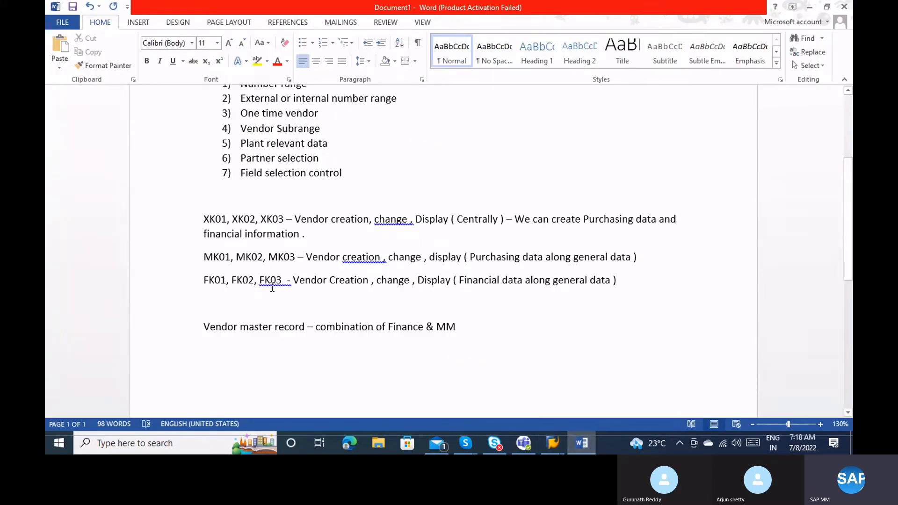
pyautogui.hotkey('alt', 'Tab')
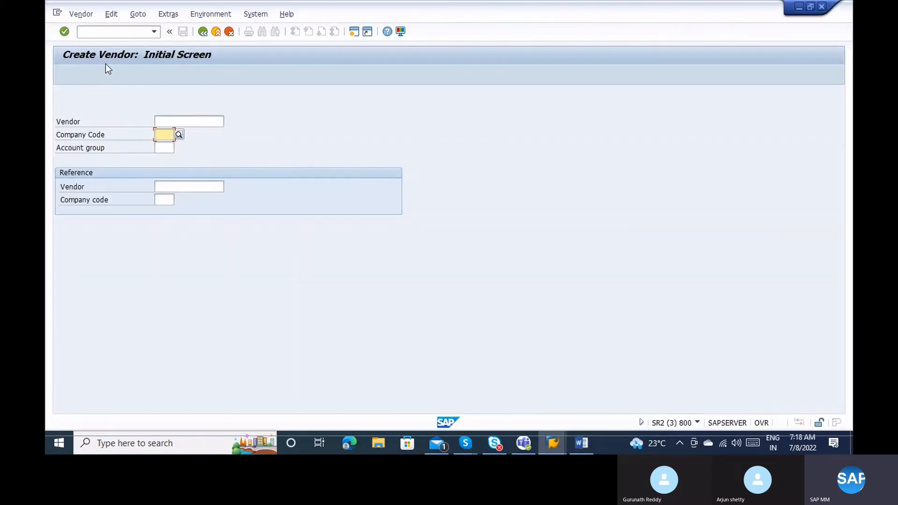
pyautogui.click(103, 31)
pyautogui.write('/nxk02')
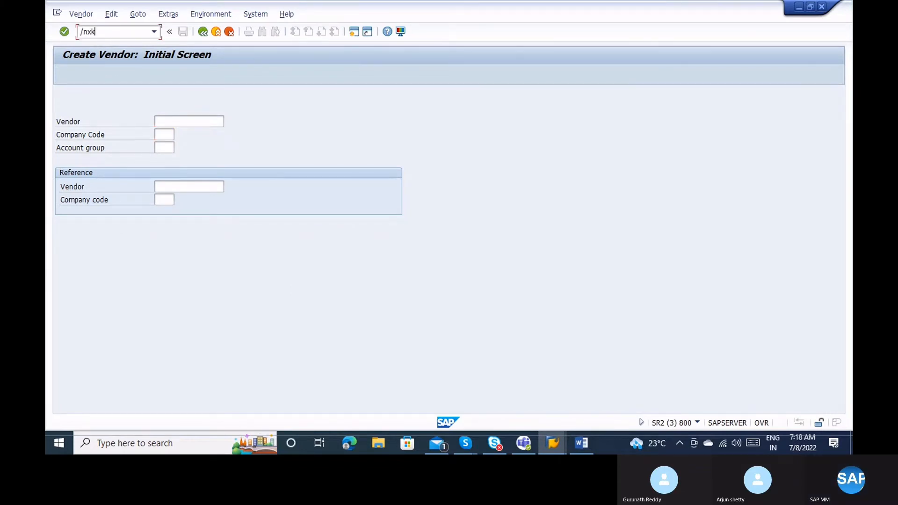
pyautogui.press('Return')
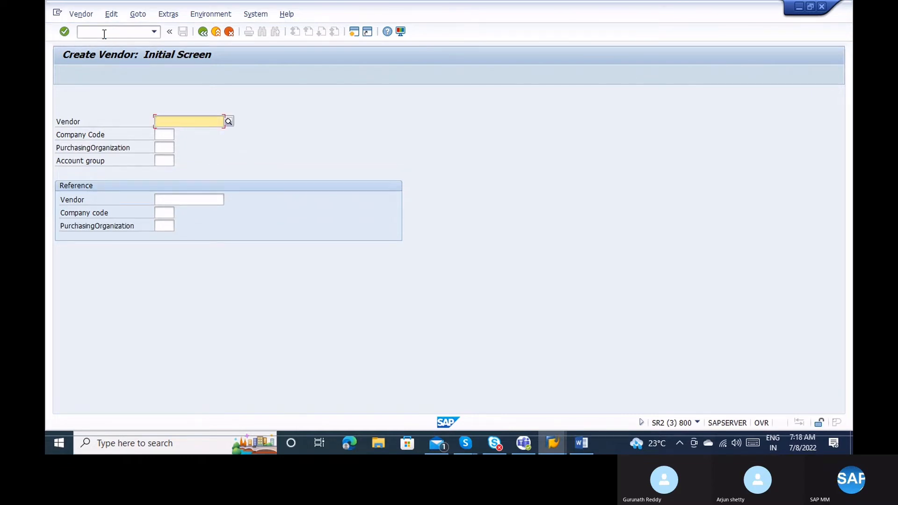
pyautogui.click(169, 135)
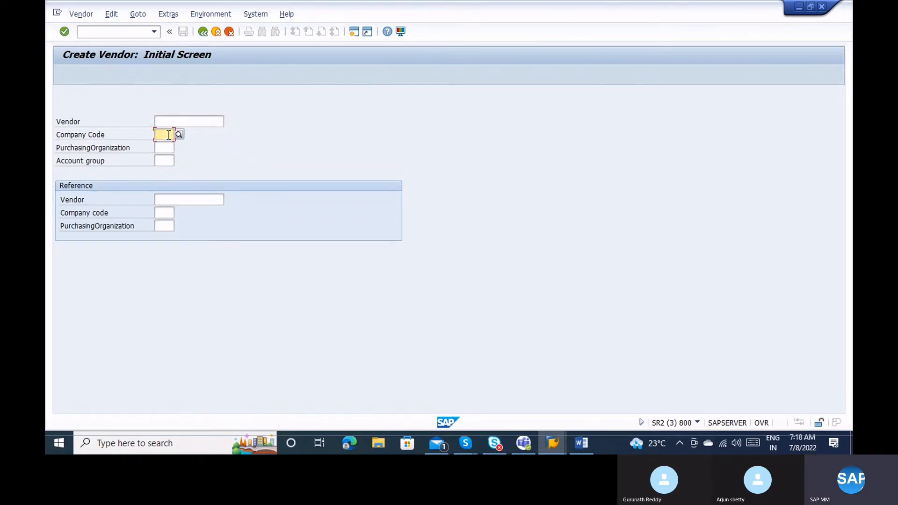
pyautogui.write('1000')
pyautogui.click(166, 148)
pyautogui.write('10')
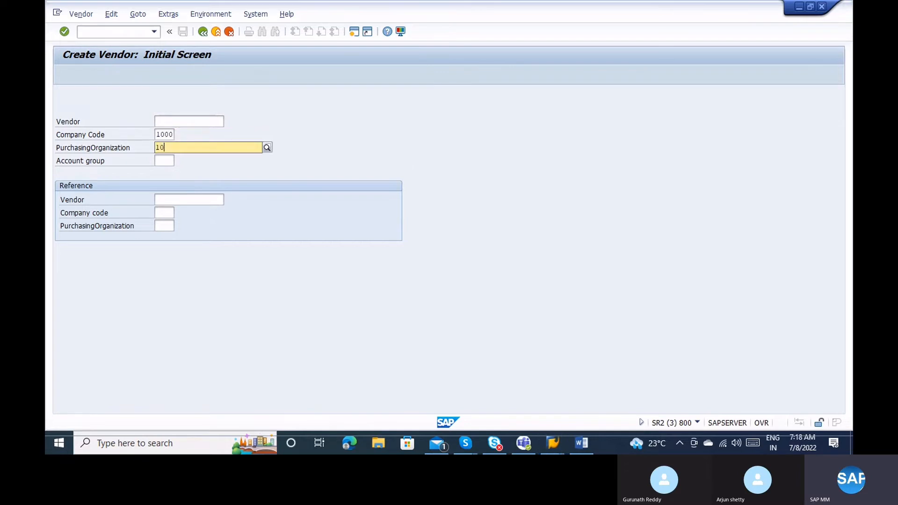
pyautogui.write('00')
pyautogui.press('Tab')
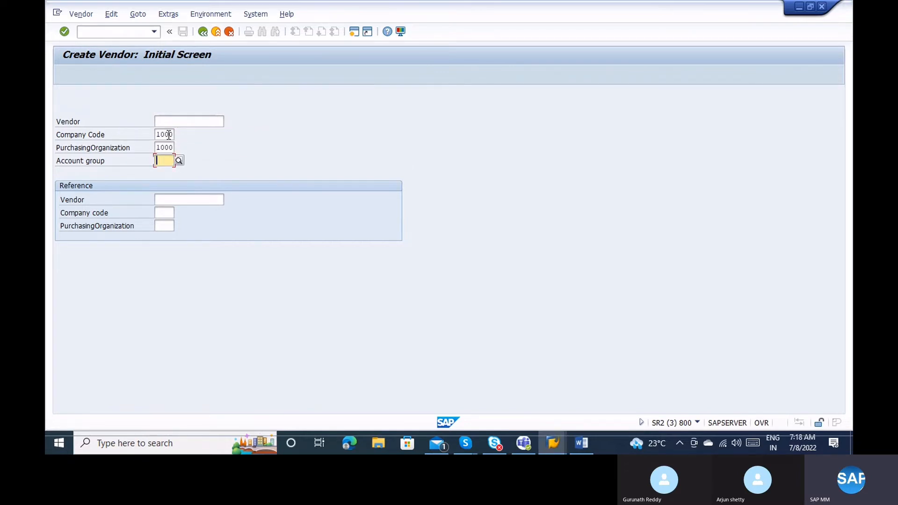
pyautogui.click(179, 160)
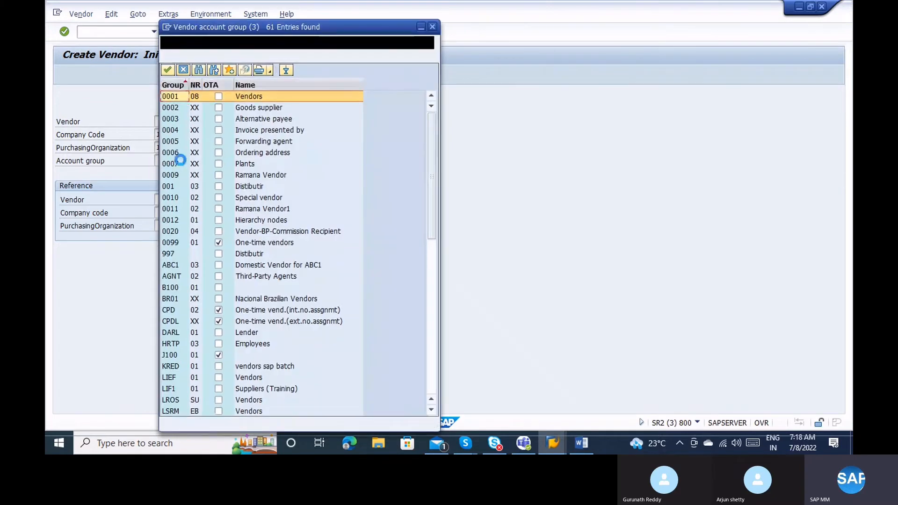
pyautogui.click(434, 330)
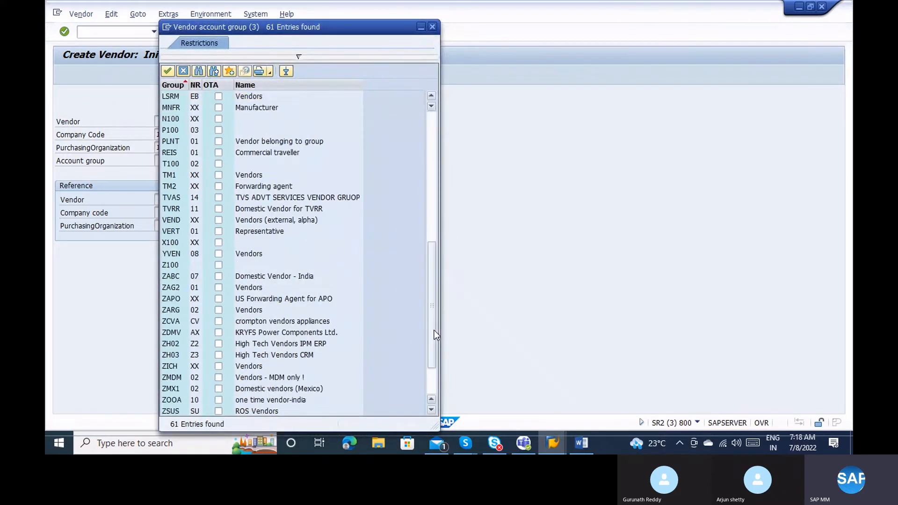
pyautogui.click(434, 375)
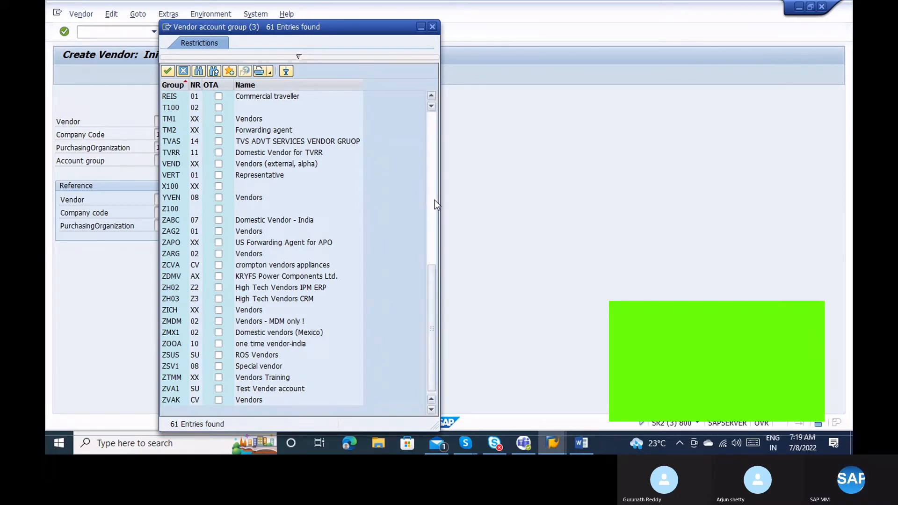
pyautogui.click(434, 200)
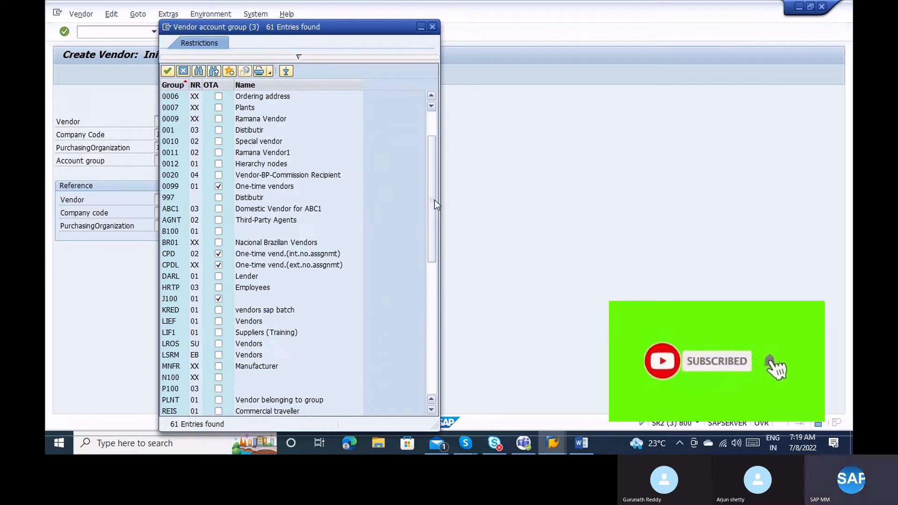
pyautogui.press('Escape')
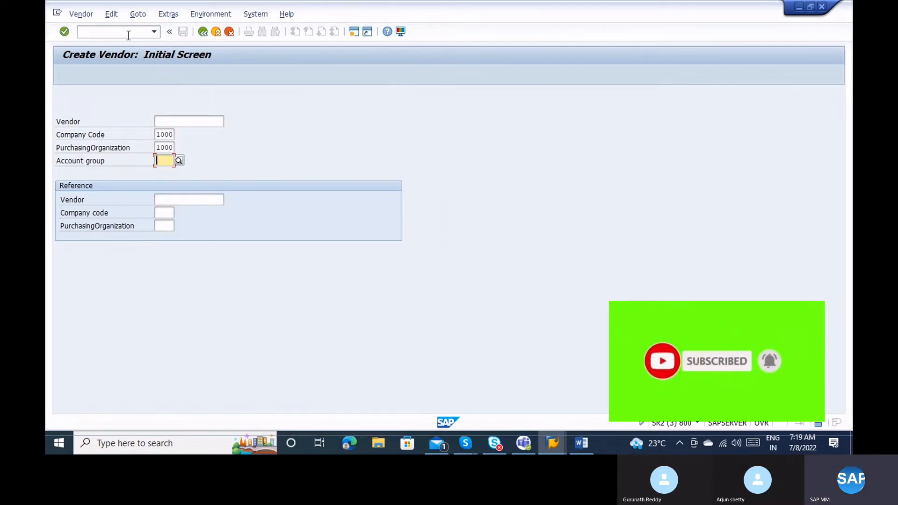
# Run the /oomsg system command in the command field.
pyautogui.click(129, 36)
pyautogui.write('/oomsg')
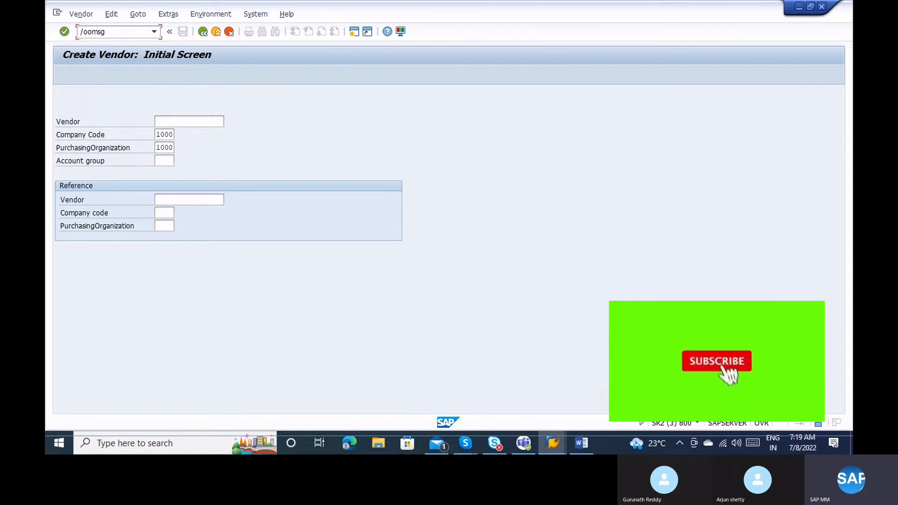
pyautogui.press('Return')
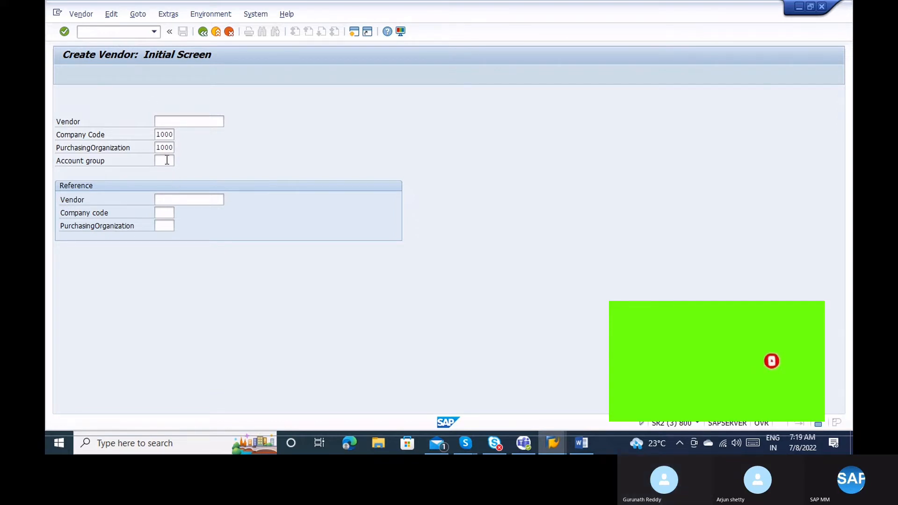
# Switch to the other SAP session's blank Create Vendor screen at the Account group field.
pyautogui.hotkey('alt', 'Tab')
pyautogui.hotkey('alt', 'Tab')
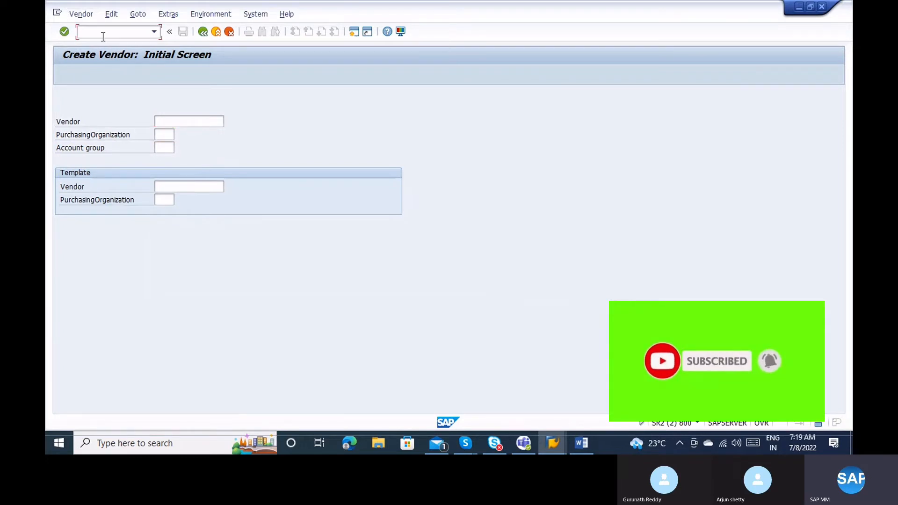
pyautogui.hotkey('alt', 'Tab')
pyautogui.hotkey('alt', 'Tab')
pyautogui.hotkey('alt', 'Tab')
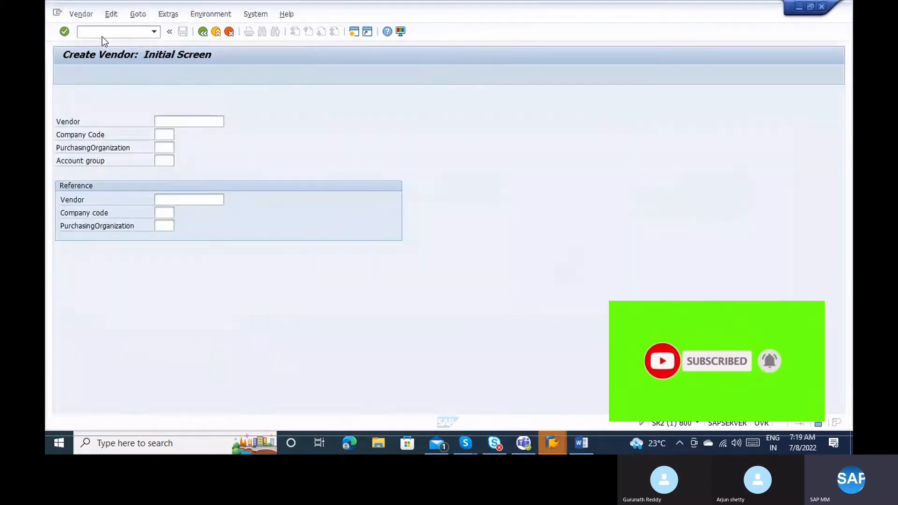
pyautogui.click(165, 160)
# Choose ZABC Domestic Vendor - India from the Account group value list.
pyautogui.click(178, 161)
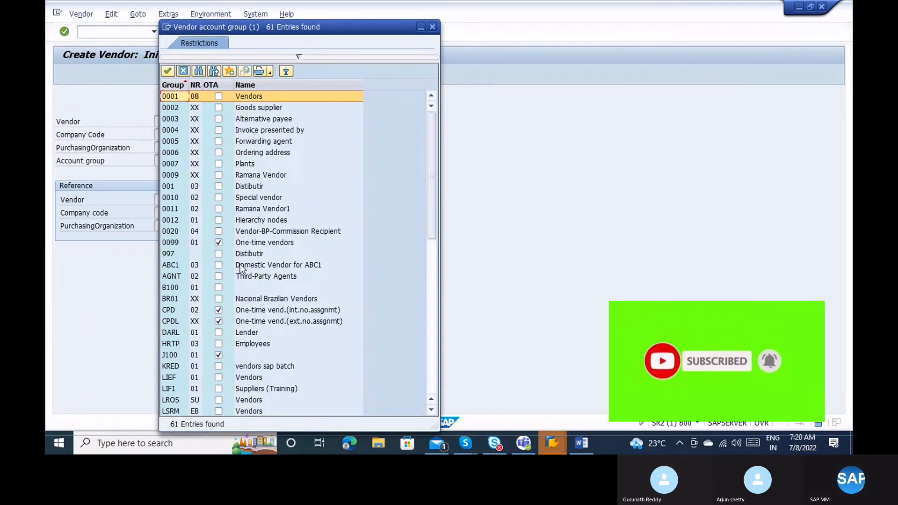
pyautogui.click(243, 266)
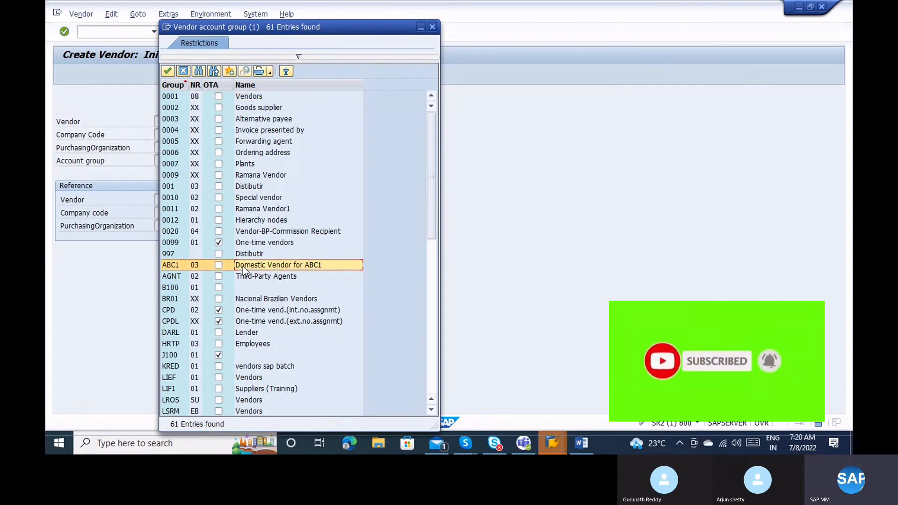
pyautogui.click(434, 315)
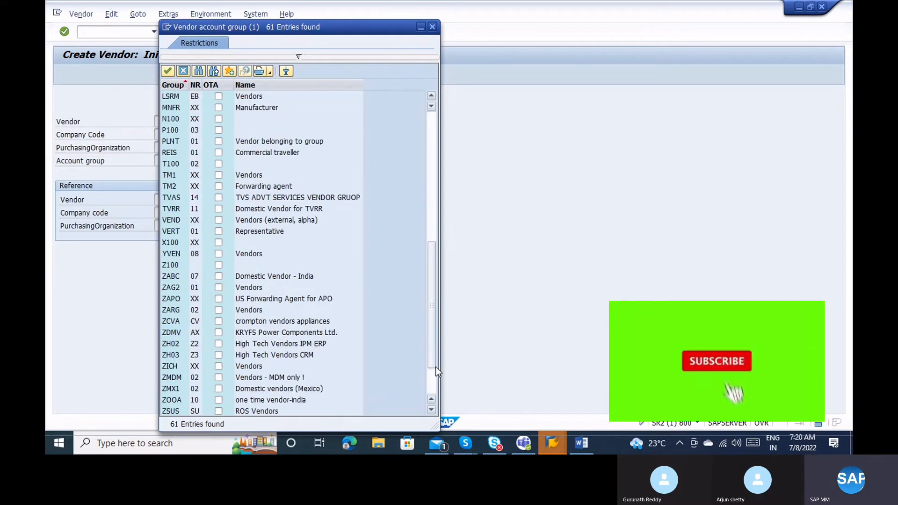
pyautogui.click(289, 273)
pyautogui.doubleClick(289, 273)
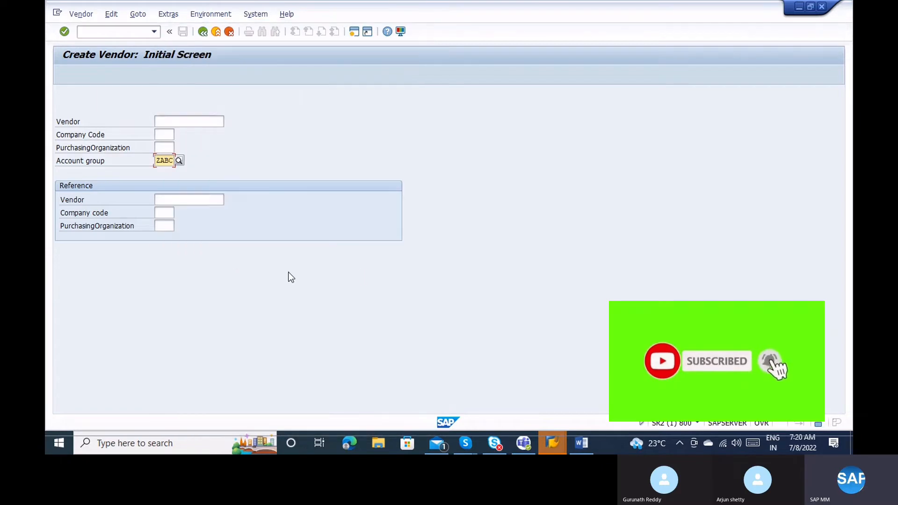
pyautogui.click(179, 161)
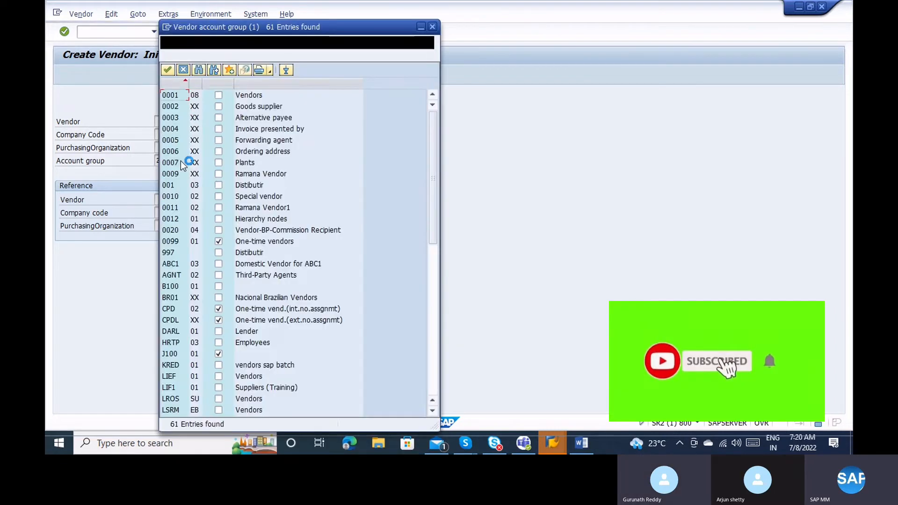
pyautogui.click(435, 381)
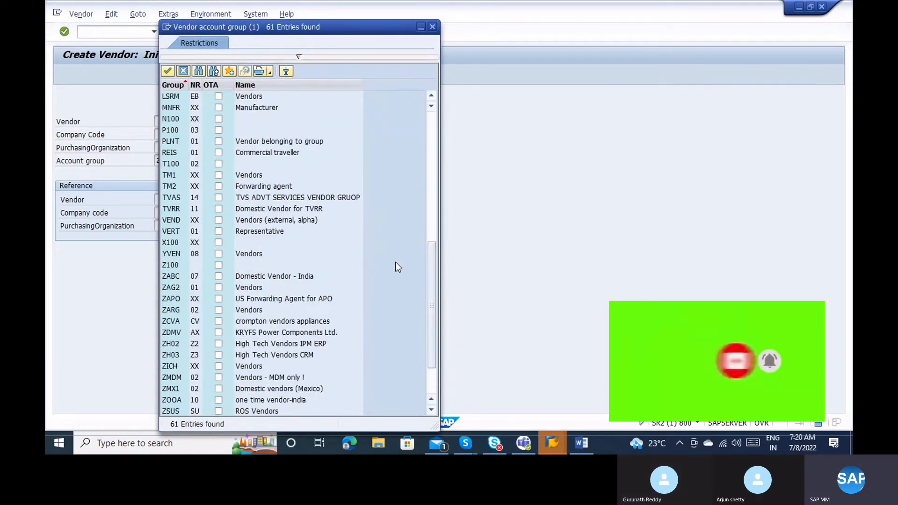
pyautogui.click(295, 276)
pyautogui.doubleClick(294, 276)
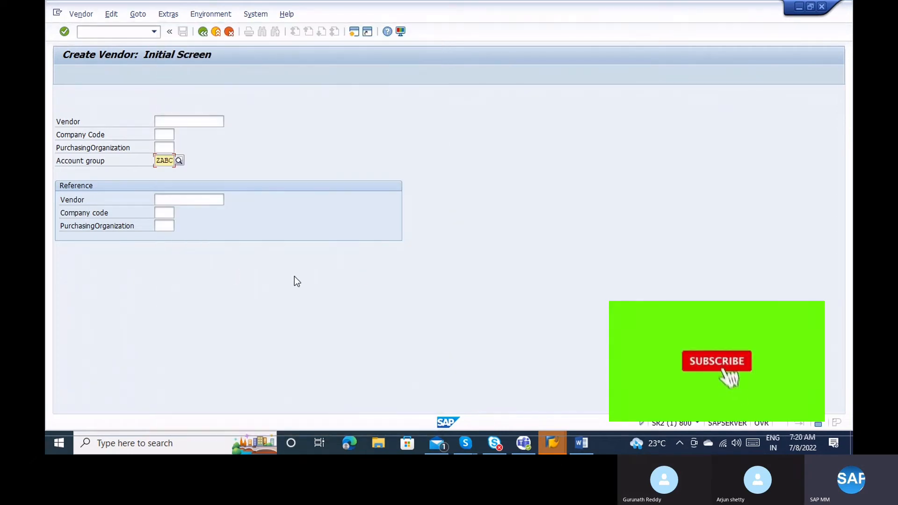
# Enter company code 1000 and purchasing organization 1000, then continue to the Address screen.
pyautogui.click(163, 134)
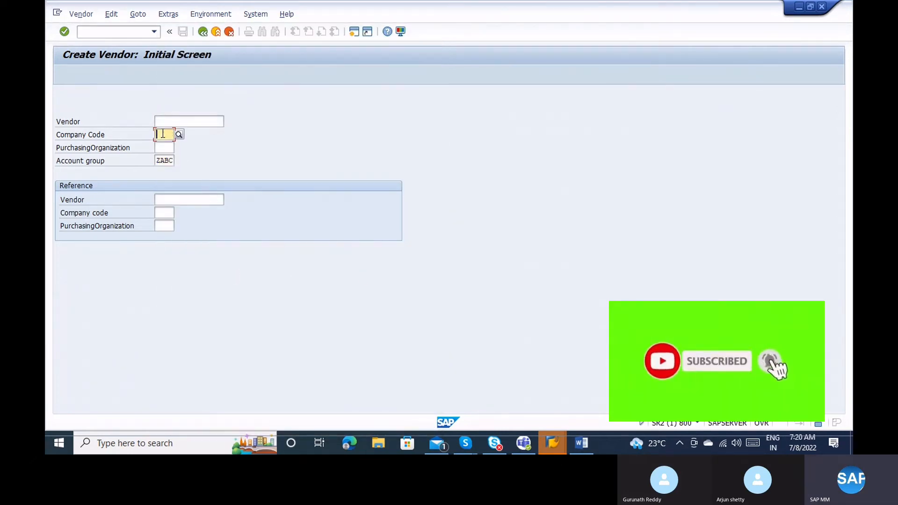
pyautogui.write('1000')
pyautogui.press('Tab')
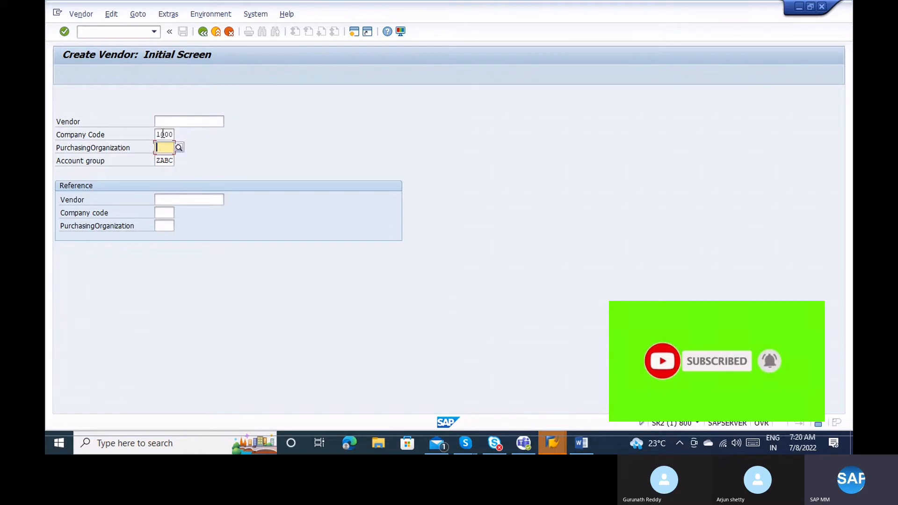
pyautogui.write('1000')
pyautogui.press('Return')
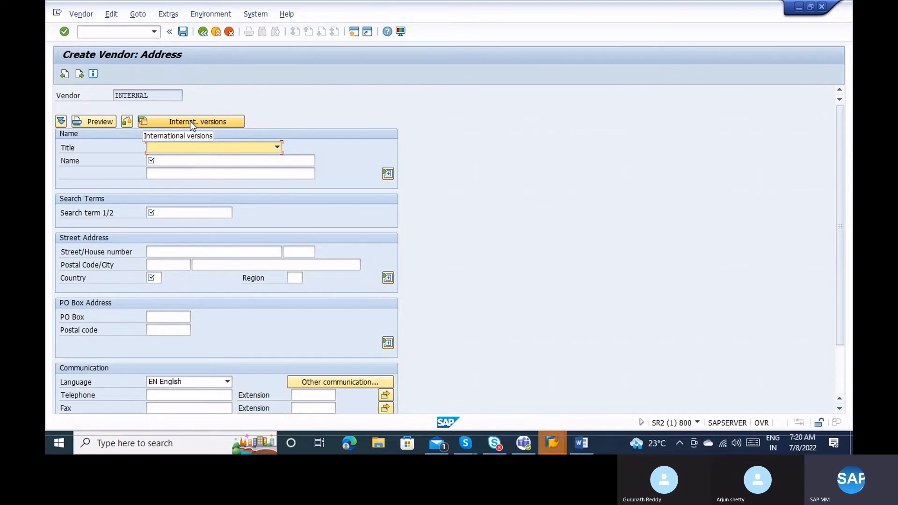
# Enter the vendor name 'Vendor - Ingredients'.
pyautogui.click(206, 161)
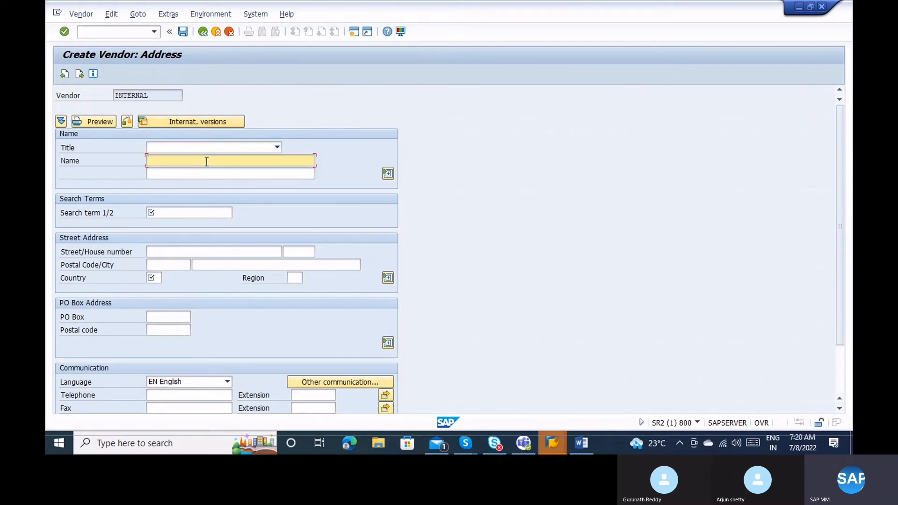
pyautogui.write('Vendor ')
pyautogui.write('-')
pyautogui.write('In')
pyautogui.write('gredi')
pyautogui.write('ents')
# Set the search term to 'Ingradiants', correcting typos along the way.
pyautogui.click(170, 209)
pyautogui.write('Inte')
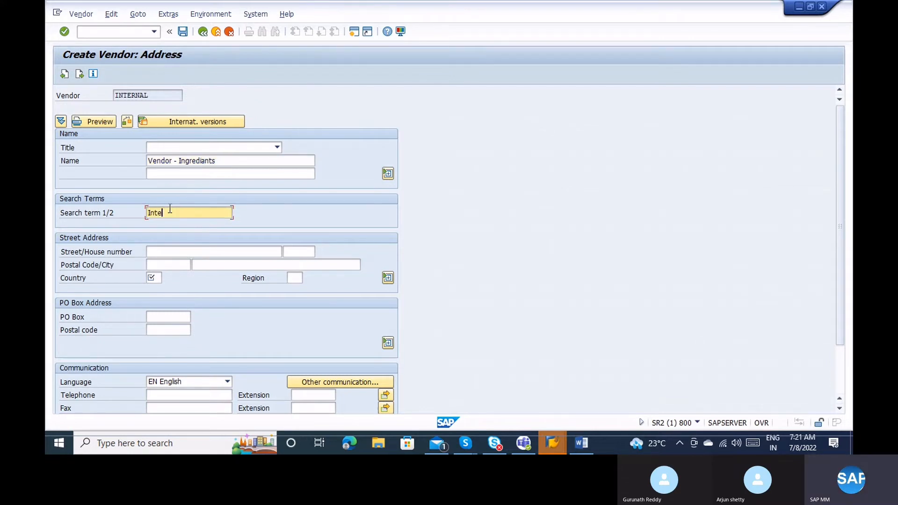
pyautogui.write('r')
pyautogui.press('BackSpace')
pyautogui.press('BackSpace')
pyautogui.write('reg')
pyautogui.write('a')
pyautogui.press('BackSpace')
pyautogui.press('BackSpace')
pyautogui.press('BackSpace')
pyautogui.press('BackSpace')
pyautogui.press('BackSpace')
pyautogui.write('fr')
pyautogui.press('BackSpace')
pyautogui.press('BackSpace')
pyautogui.write('grediants')
pyautogui.press('BackSpace')
# Set the vendor's country to IN and confirm.
pyautogui.click(154, 278)
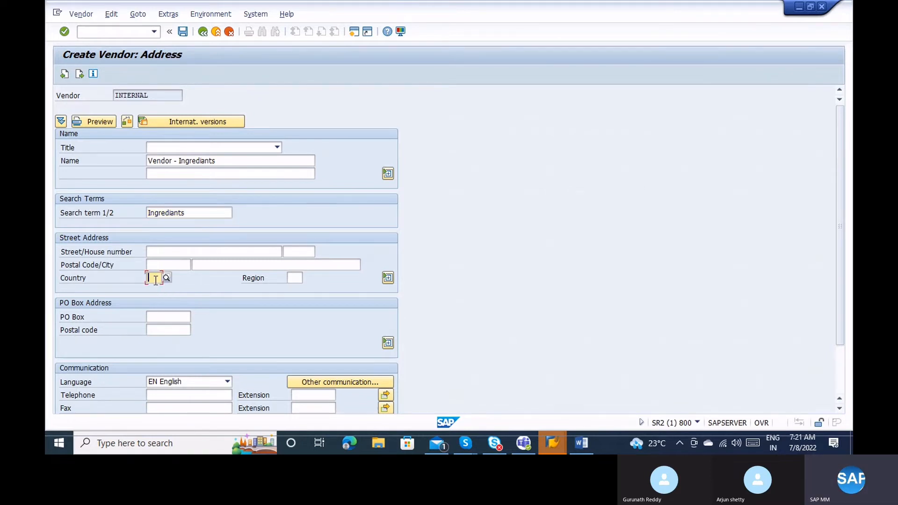
pyautogui.write('IN')
pyautogui.press('Return')
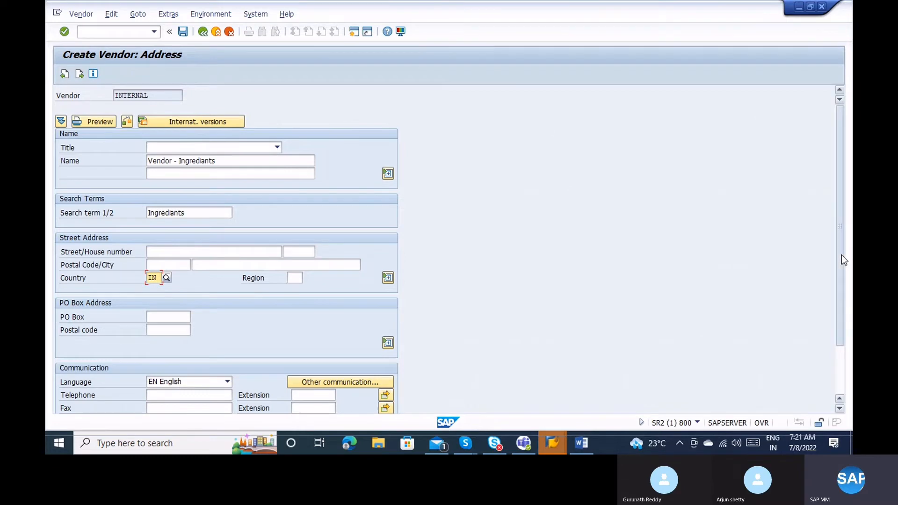
# Set the standard communication method to INT E-Mail.
pyautogui.moveTo(841, 255); pyautogui.dragTo(842, 395)
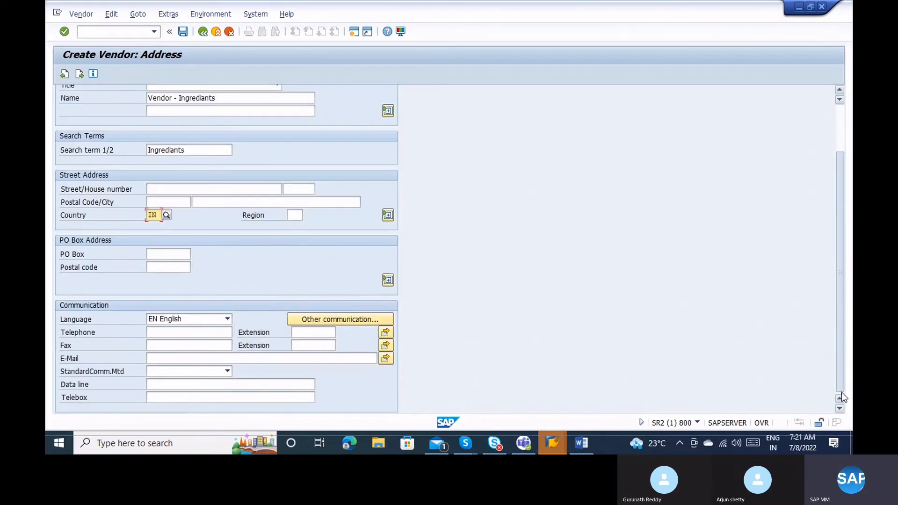
pyautogui.click(187, 358)
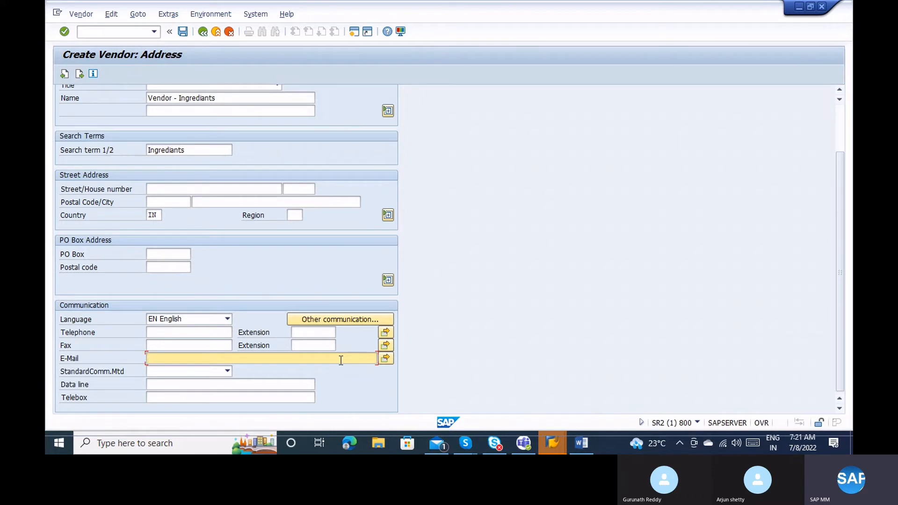
pyautogui.click(82, 358)
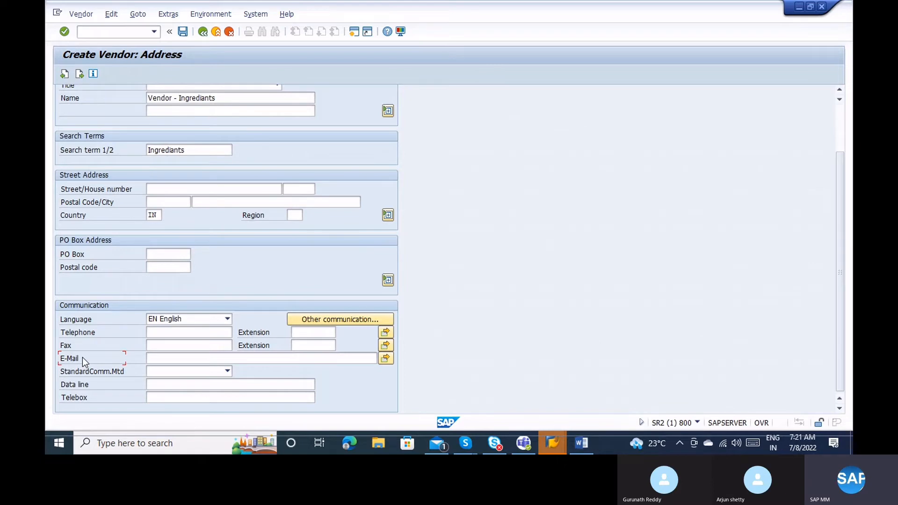
pyautogui.click(154, 356)
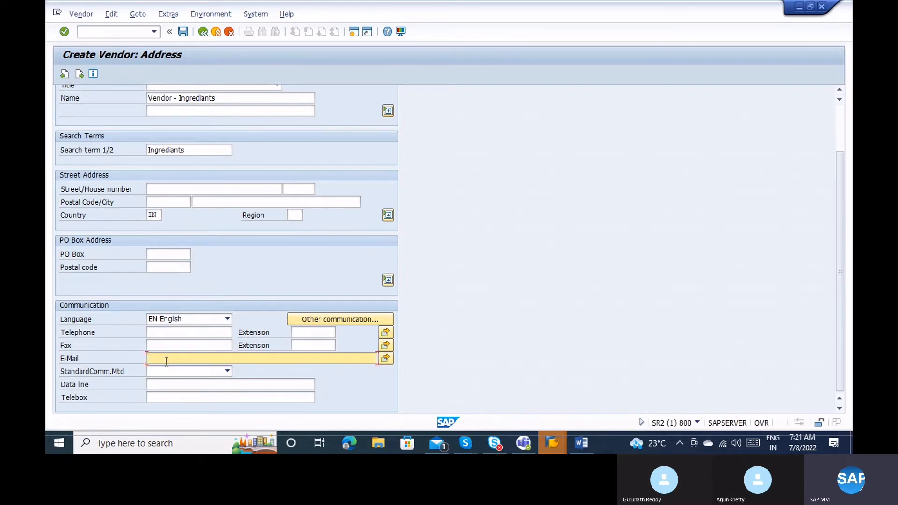
pyautogui.click(173, 370)
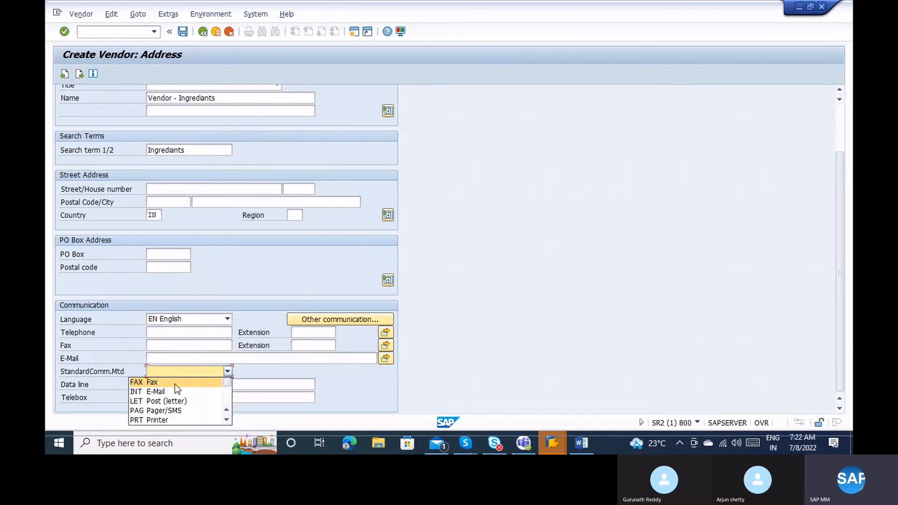
pyautogui.click(176, 393)
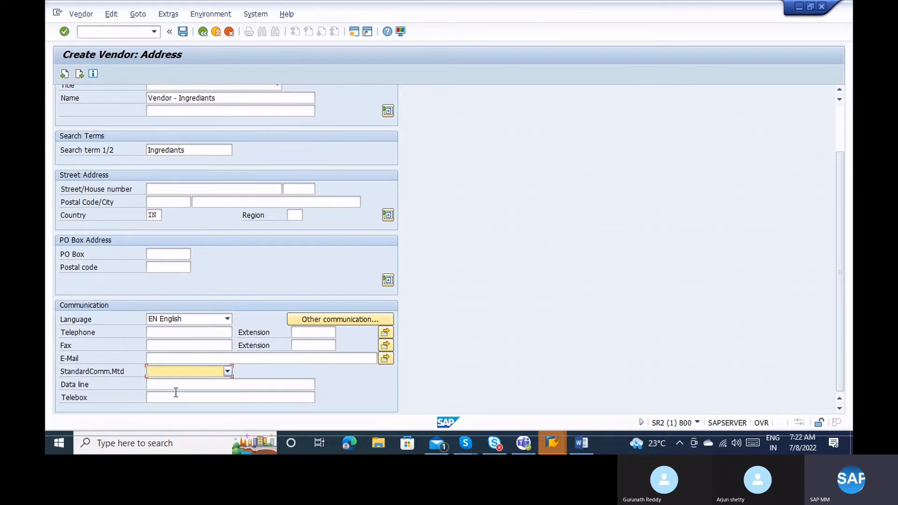
# Enter the vendor's e-mail address in the E-Mail field.
pyautogui.click(165, 359)
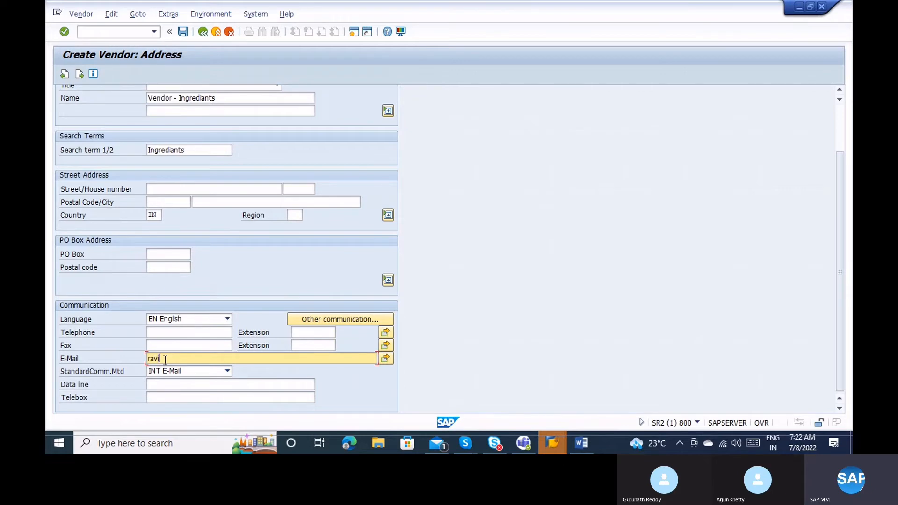
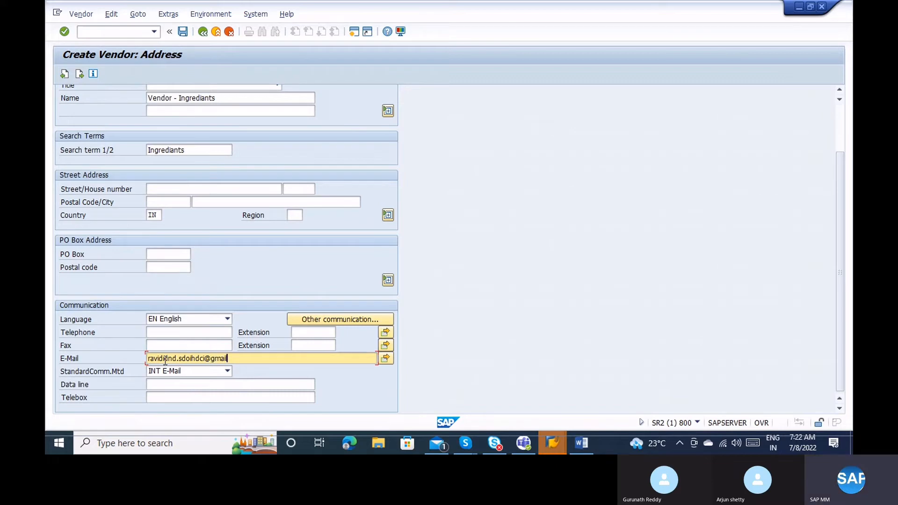
pyautogui.click(184, 331)
pyautogui.click(180, 345)
pyautogui.click(215, 393)
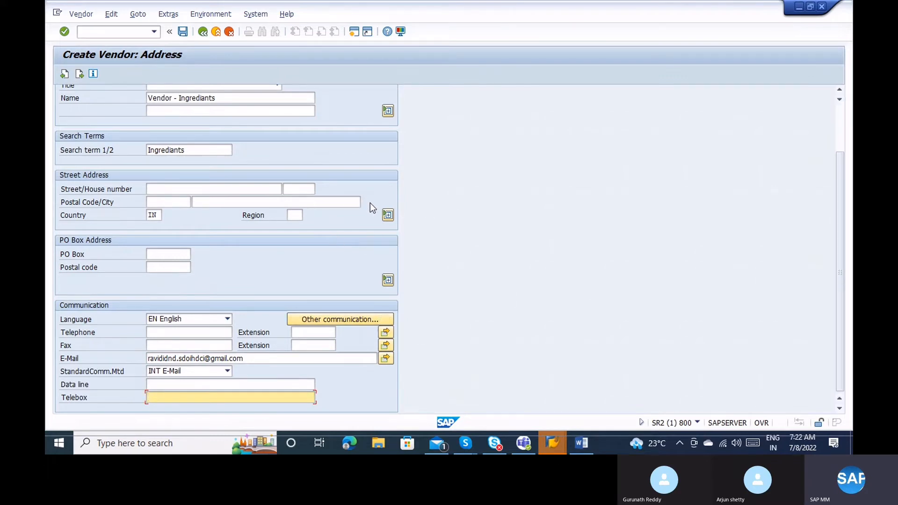
# Expand the street address fields and continue to the Control screen.
pyautogui.click(388, 215)
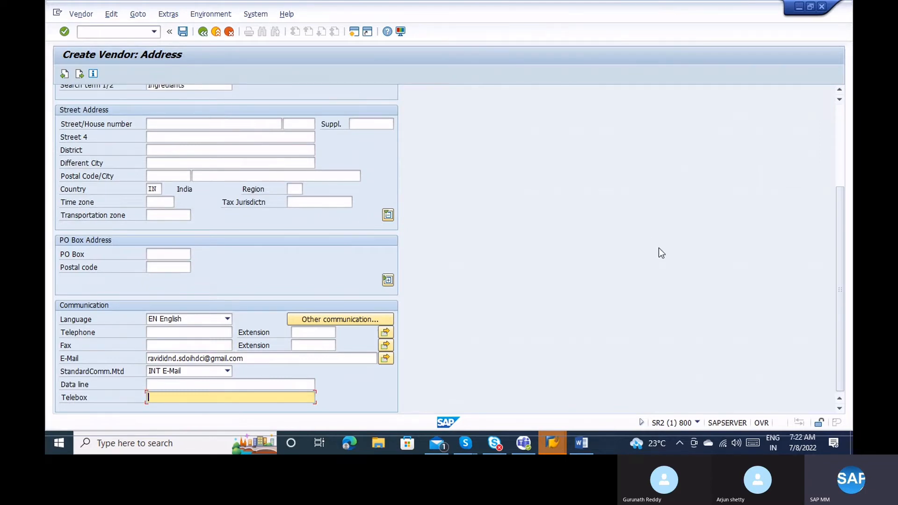
pyautogui.click(842, 165)
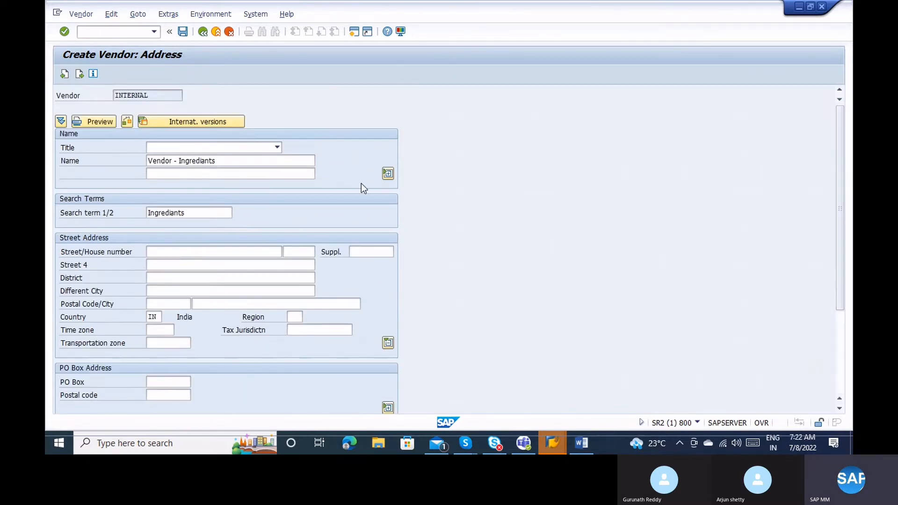
pyautogui.press('Return')
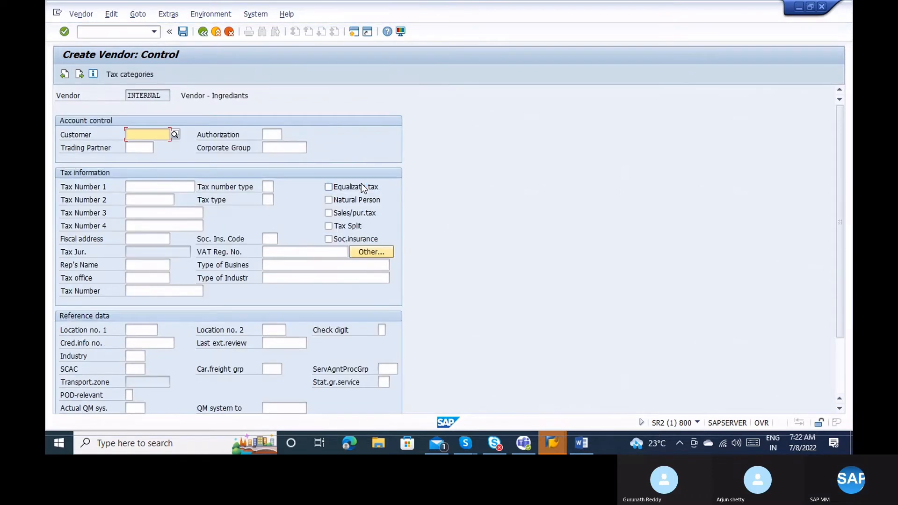
# Leave the Control screen's customer and tax fields blank and continue to Payment transactions.
pyautogui.click(143, 96)
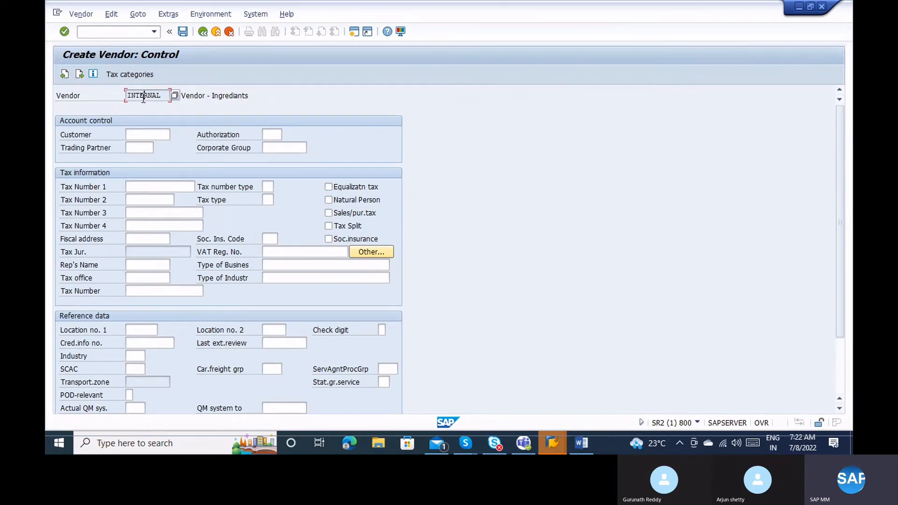
pyautogui.click(143, 133)
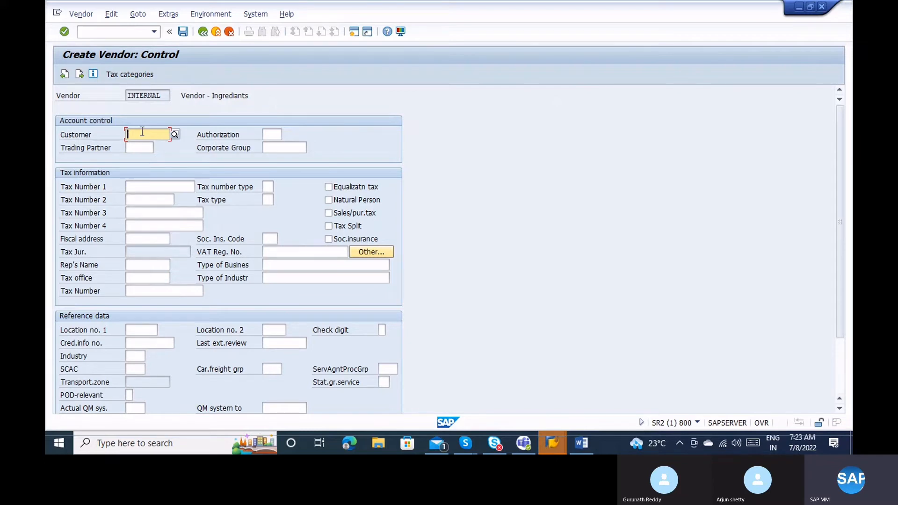
pyautogui.click(143, 95)
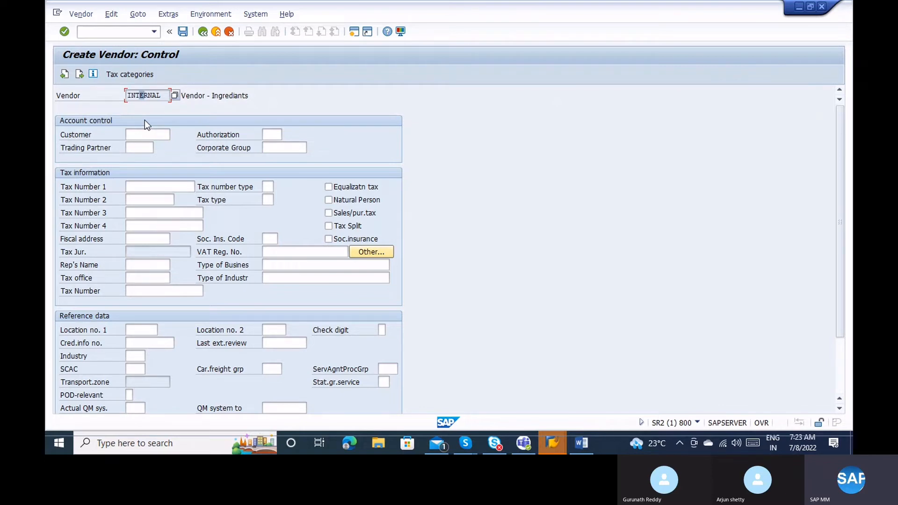
pyautogui.click(179, 227)
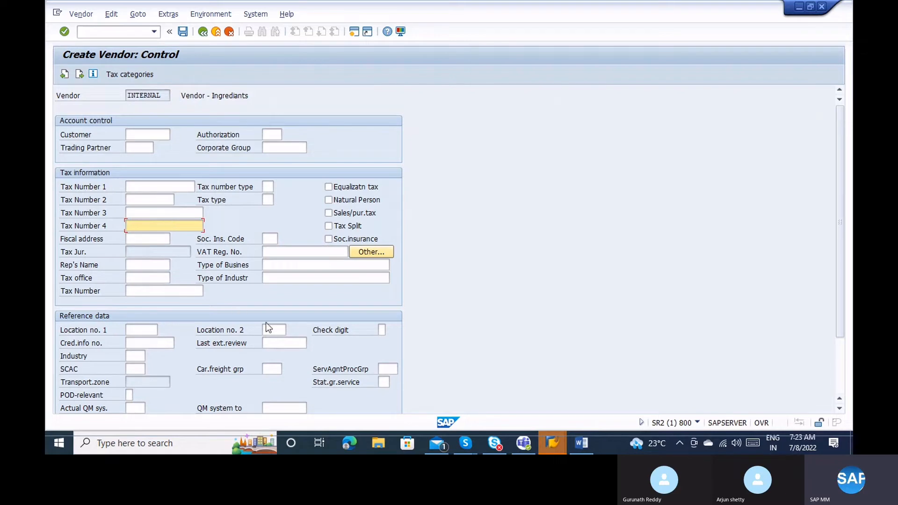
pyautogui.press('Return')
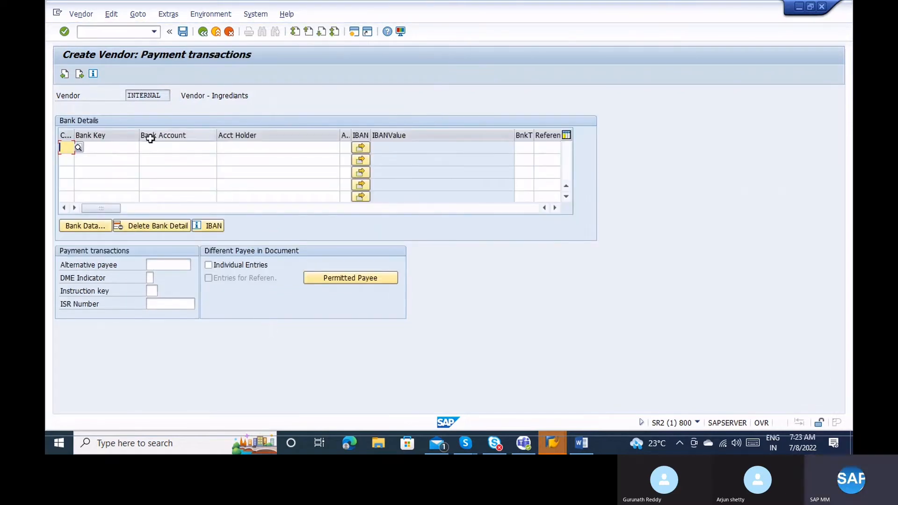
# Leave bank details and alternative payee empty and continue to Contact persons.
pyautogui.click(104, 148)
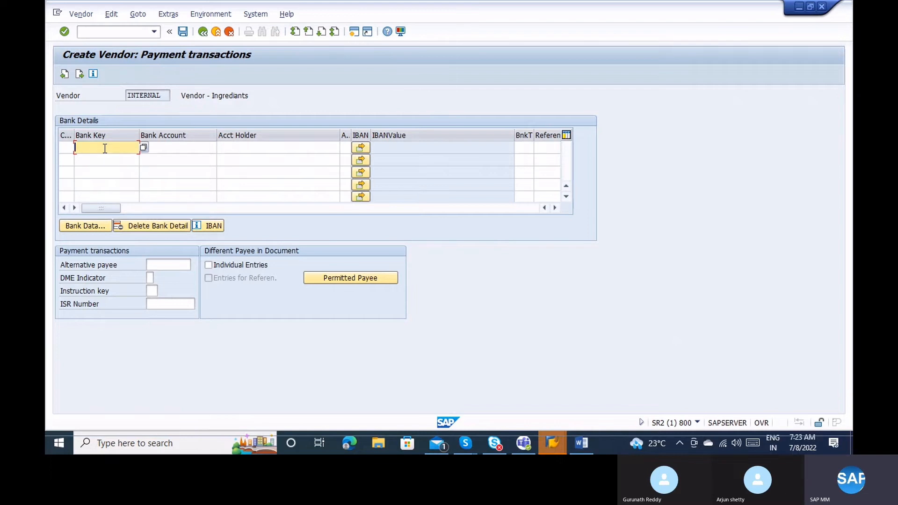
pyautogui.click(176, 158)
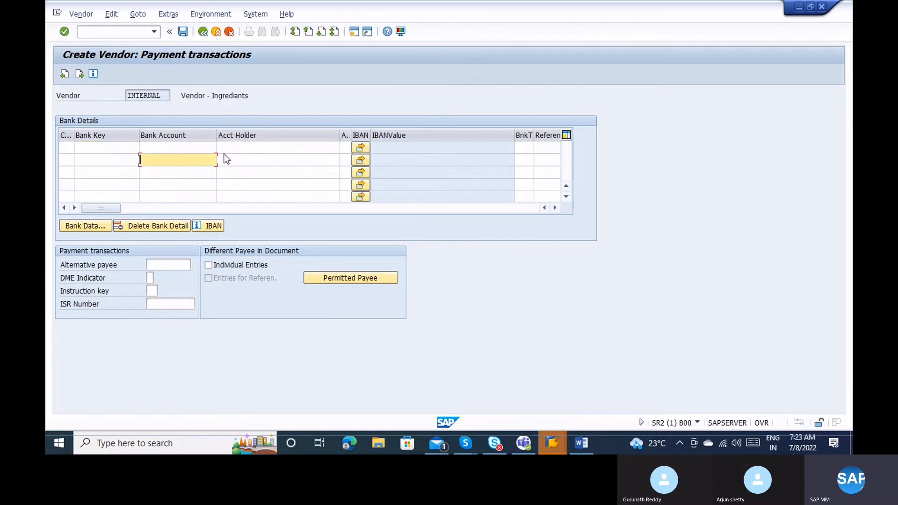
pyautogui.click(245, 136)
pyautogui.click(244, 147)
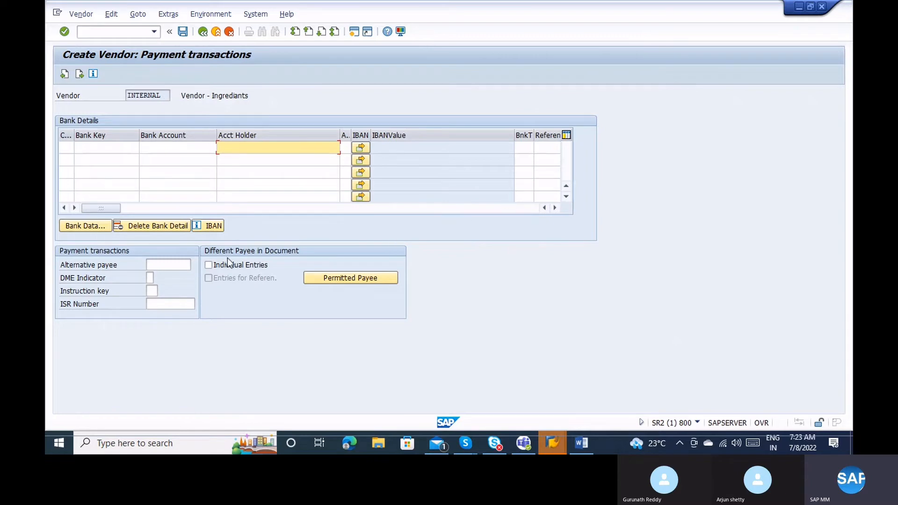
pyautogui.click(174, 264)
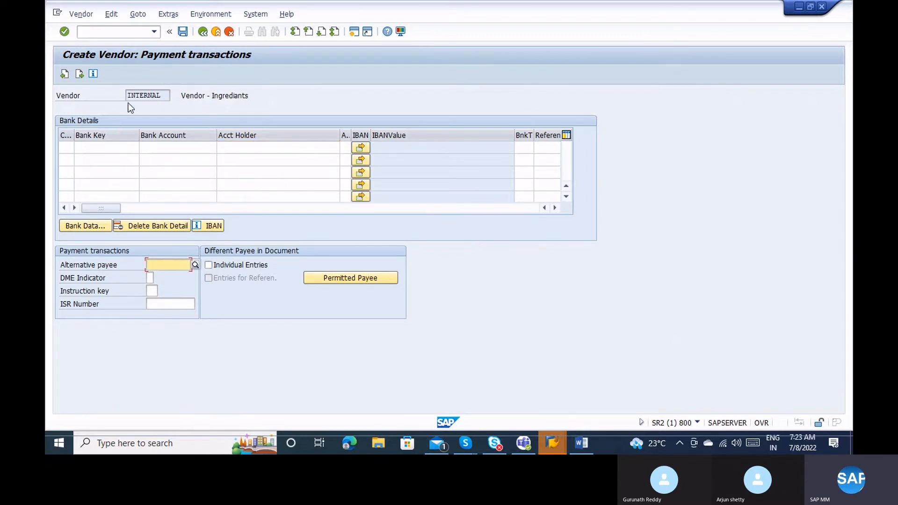
pyautogui.click(140, 96)
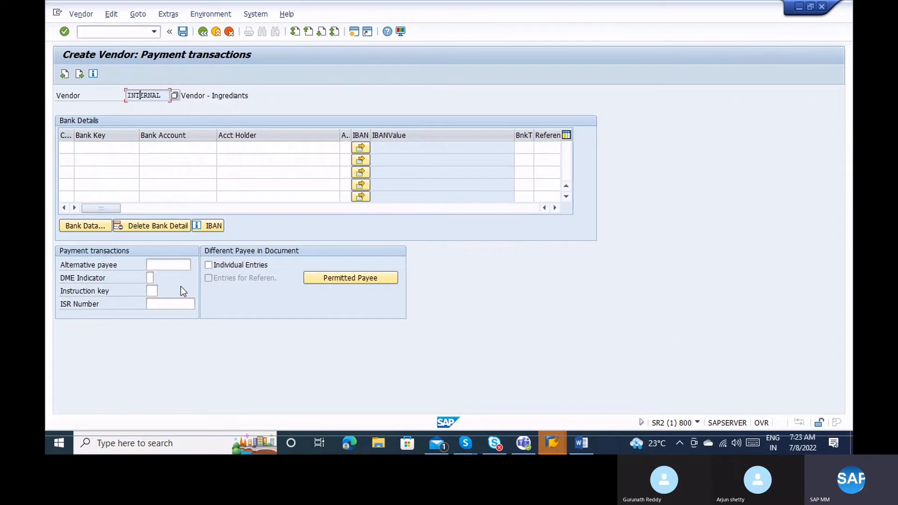
pyautogui.click(176, 266)
pyautogui.press('Return')
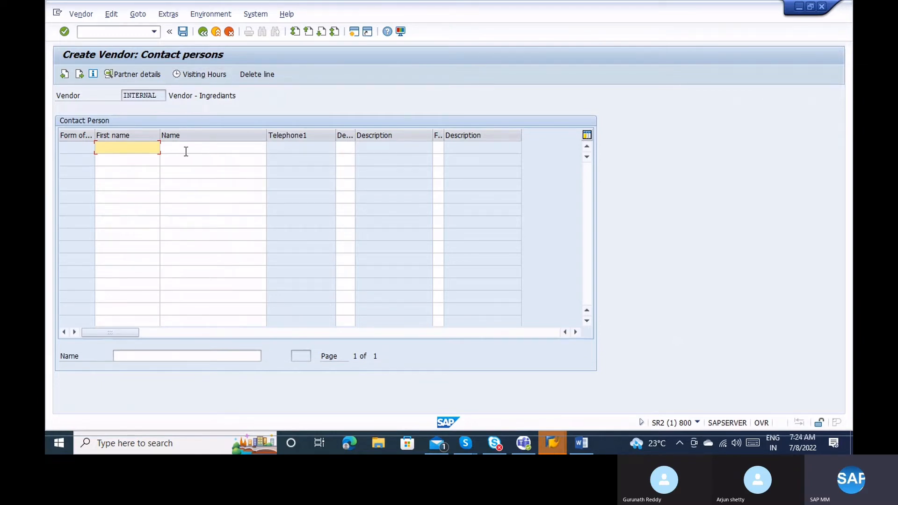
# Leave the Contact persons table empty, with no contact names entered.
pyautogui.click(185, 151)
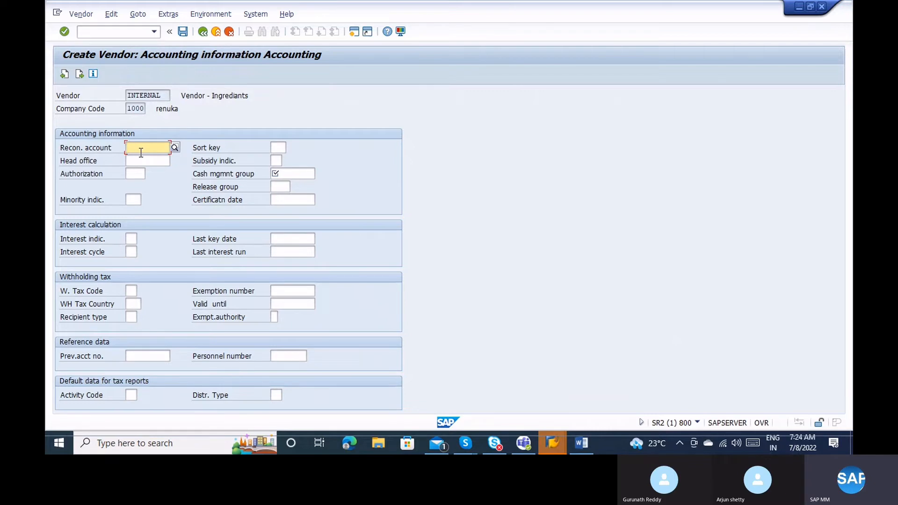
# Set reconciliation account 160000 and cash management group A1, then continue.
pyautogui.write('16')
pyautogui.click(153, 156)
pyautogui.click(292, 174)
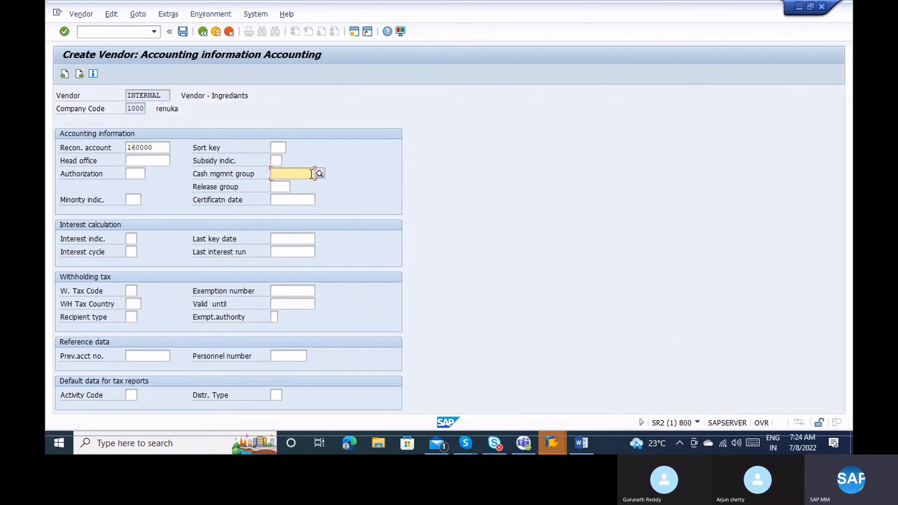
pyautogui.click(322, 174)
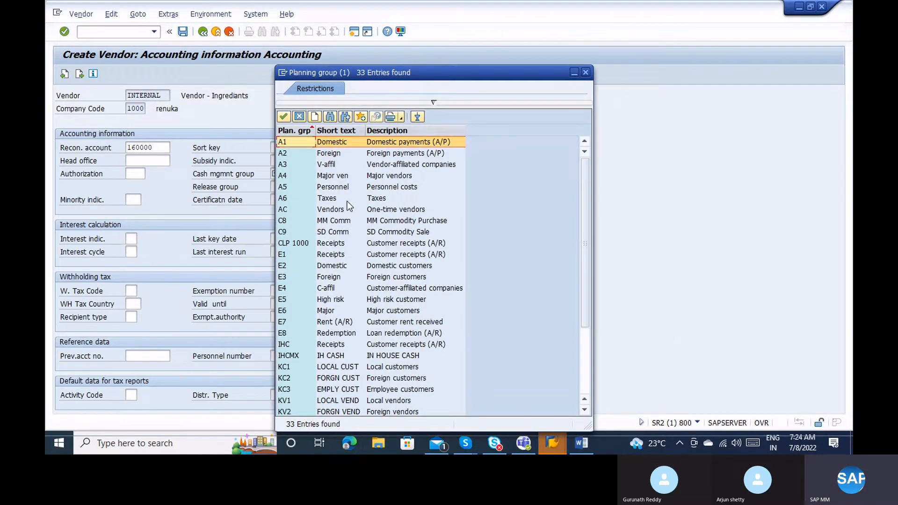
pyautogui.doubleClick(330, 143)
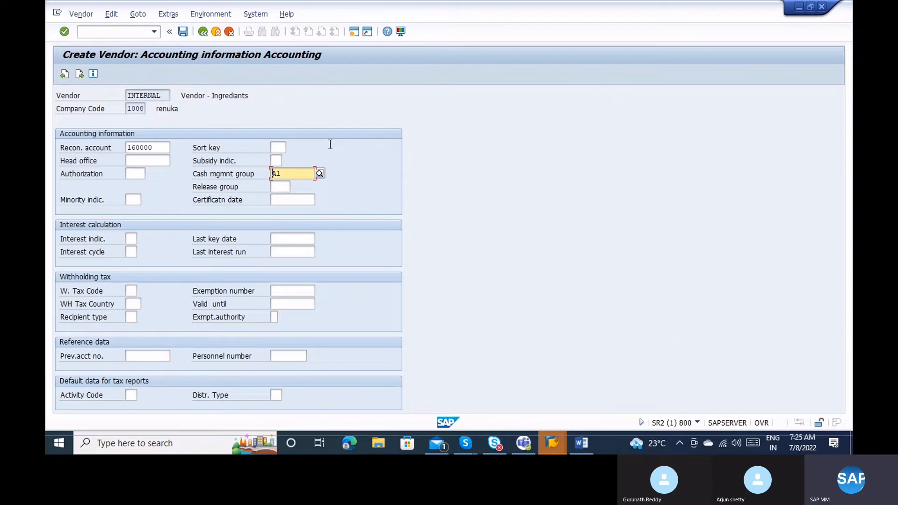
pyautogui.press('Return')
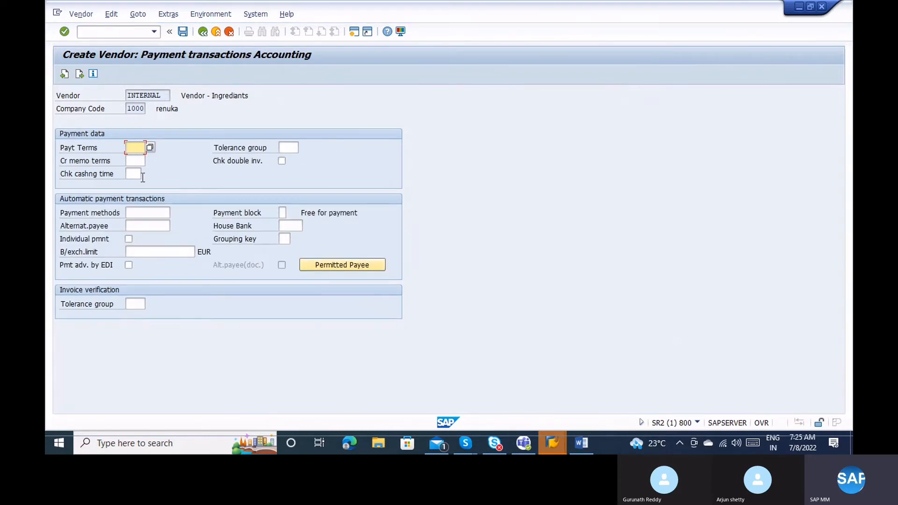
# Check payment methods and alternate payee, and leave the payment block free for payment.
pyautogui.click(144, 218)
pyautogui.click(144, 224)
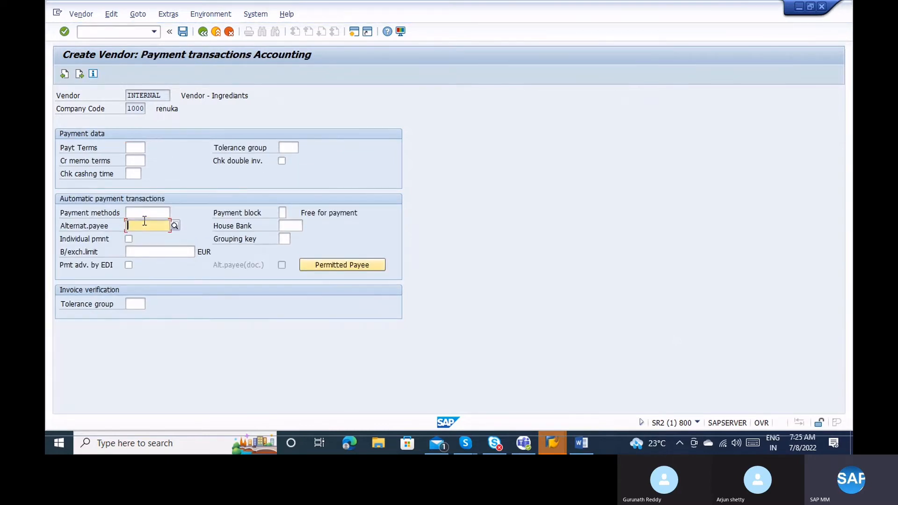
pyautogui.click(285, 211)
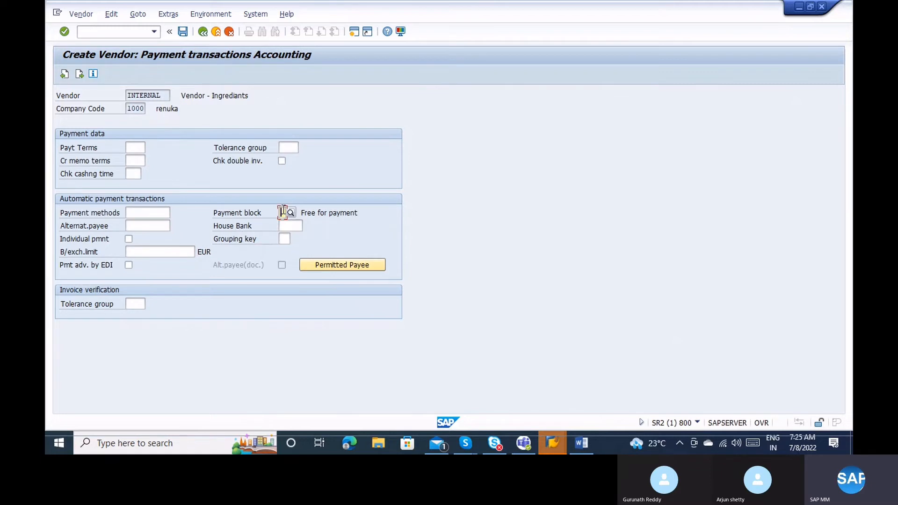
pyautogui.click(291, 213)
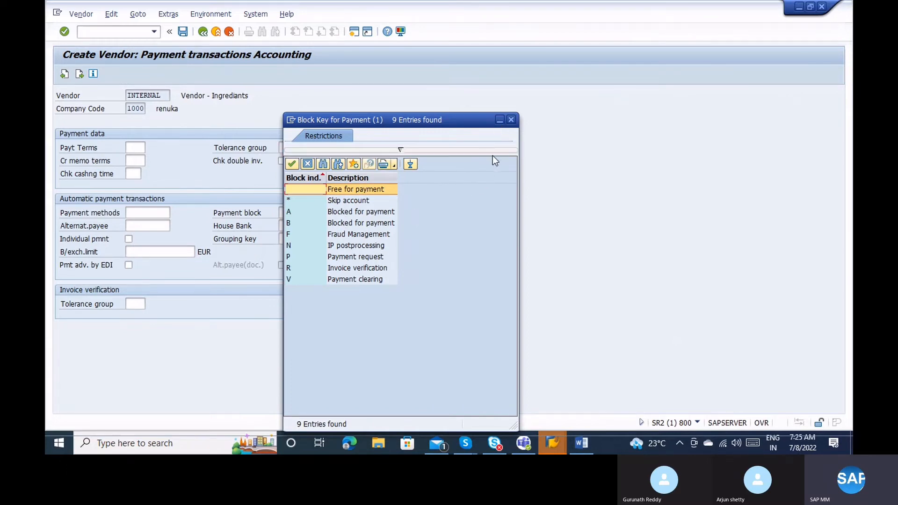
pyautogui.click(510, 124)
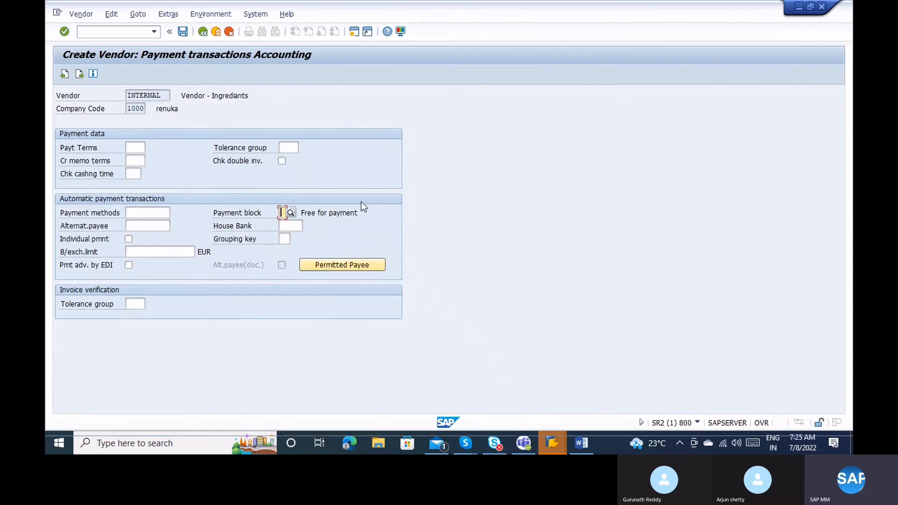
# Skip house bank and Correspondence Accounting to reach Purchasing data for organization 1000.
pyautogui.click(297, 228)
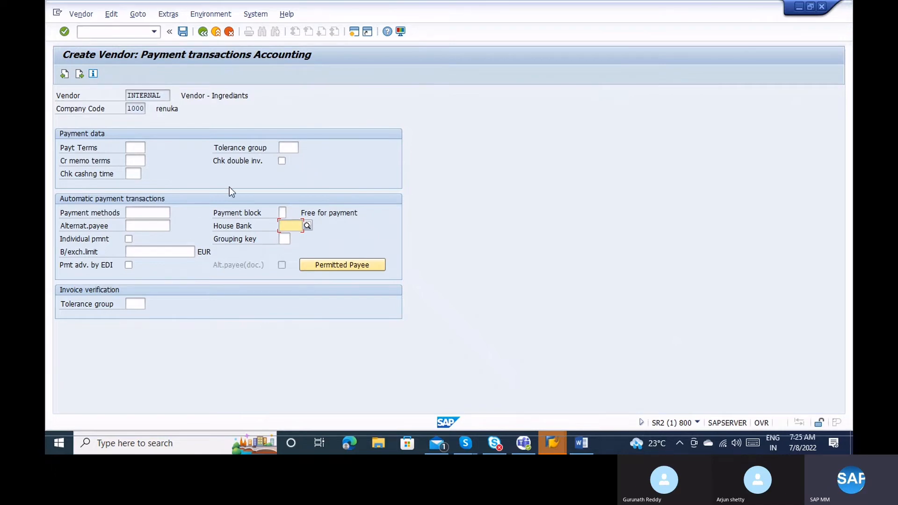
pyautogui.press('Return')
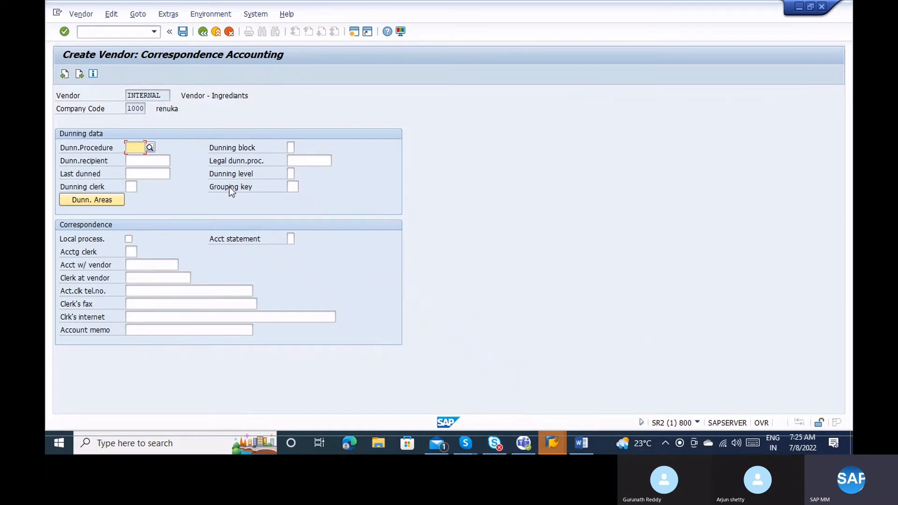
pyautogui.press('Return')
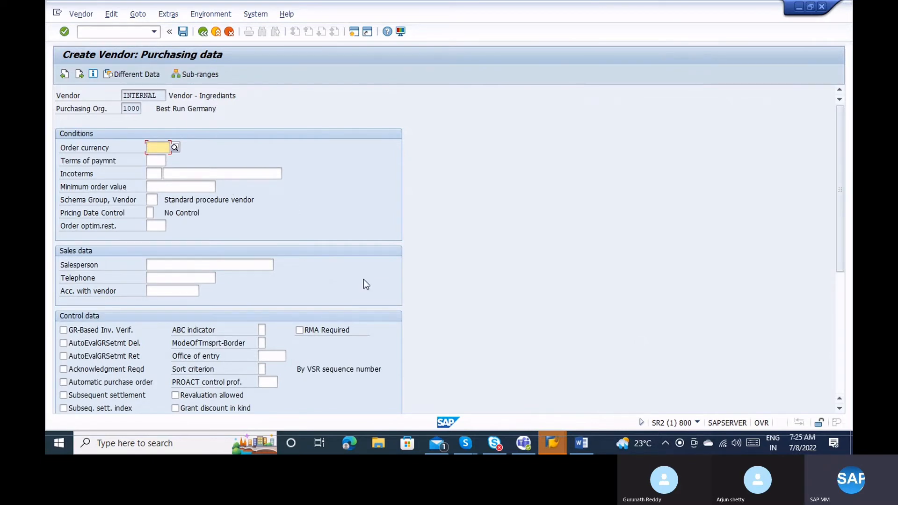
# Enter INR as the order currency on the Purchasing data screen for organization 1000.
pyautogui.click(841, 353)
pyautogui.click(837, 184)
pyautogui.write('INR')
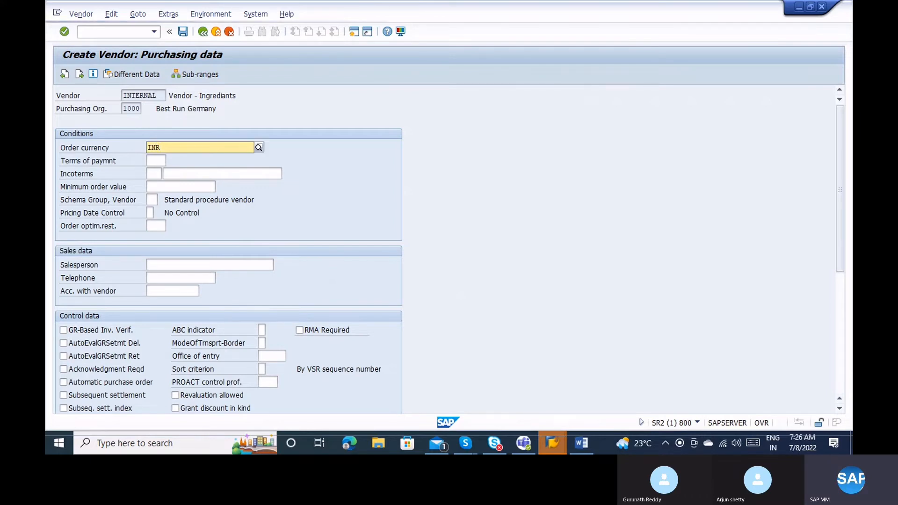
pyautogui.press('Return')
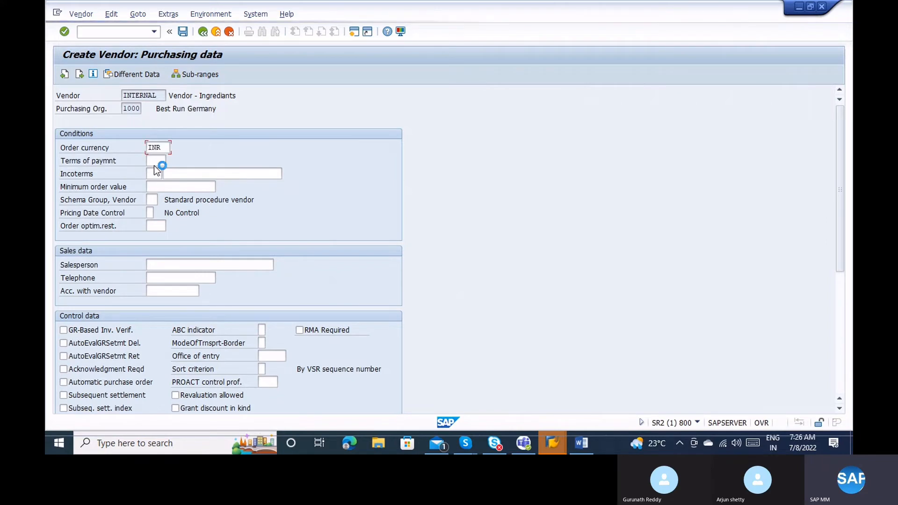
pyautogui.click(155, 161)
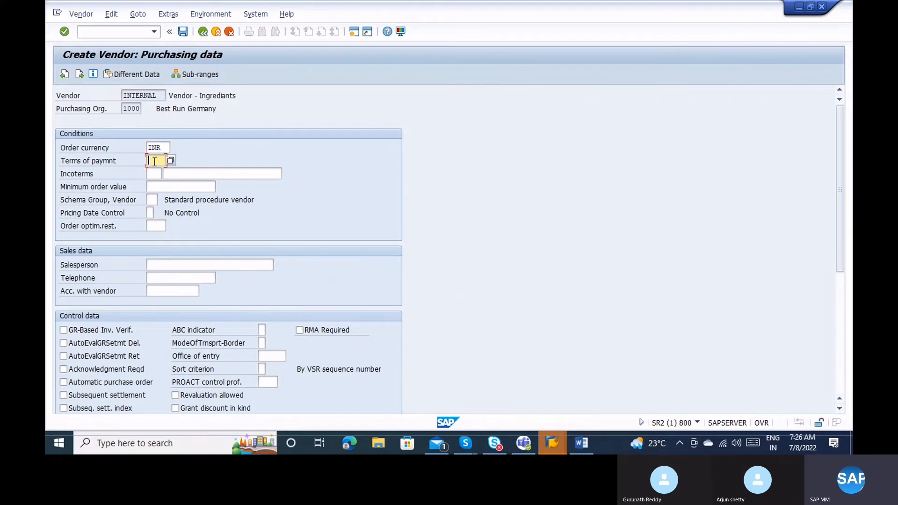
# Choose payment term 0001, payable immediately due net, from the Terms of Payment list.
pyautogui.click(170, 159)
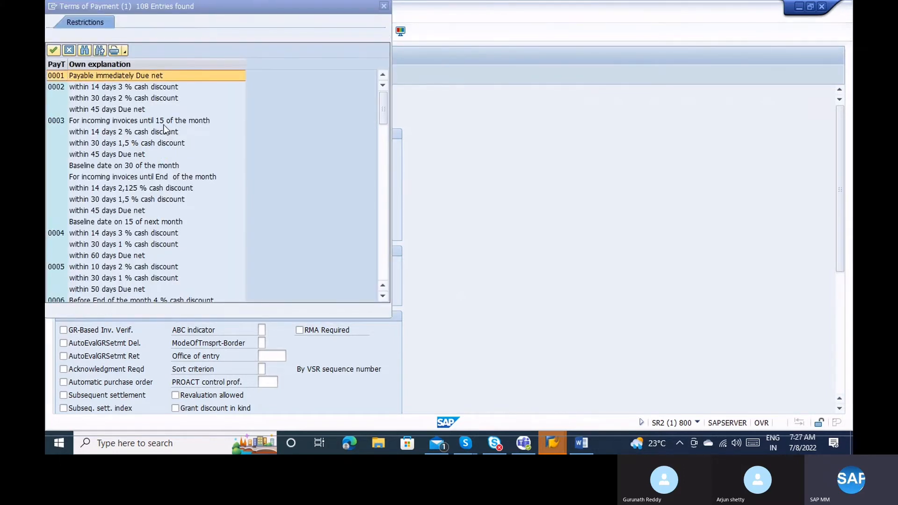
pyautogui.click(154, 131)
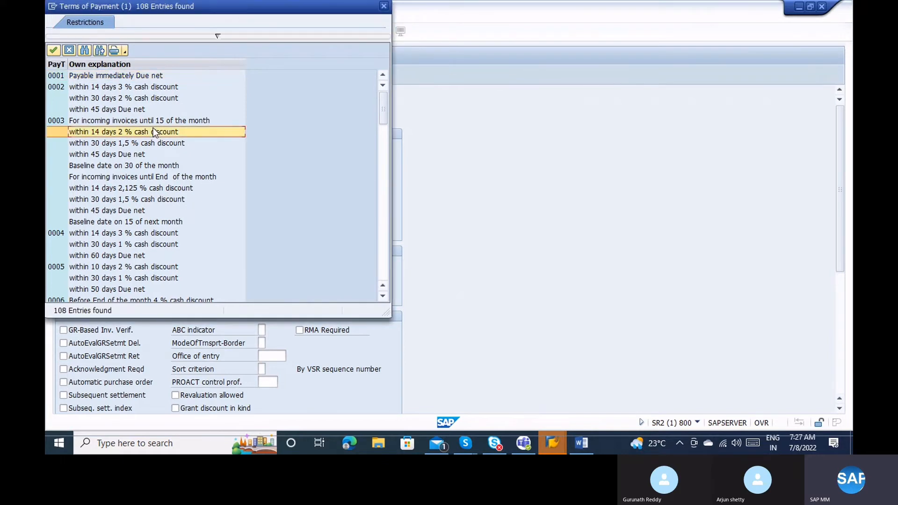
pyautogui.click(181, 144)
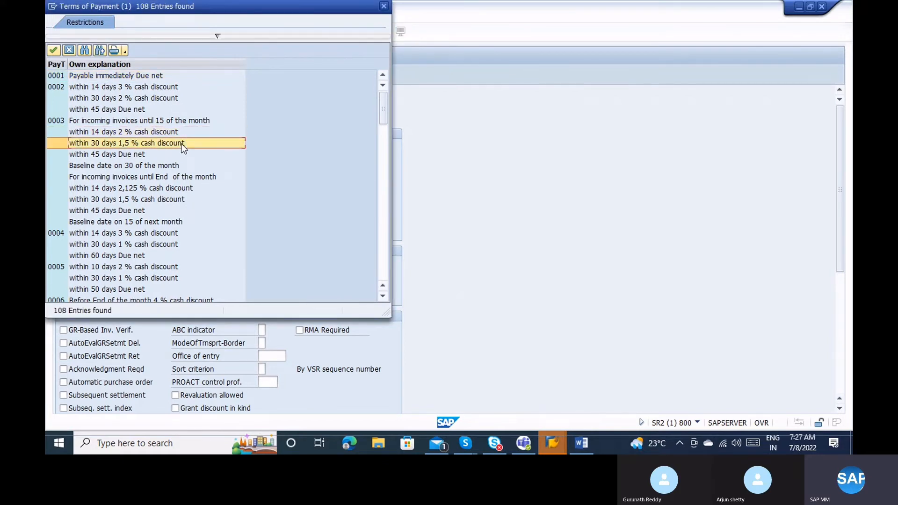
pyautogui.click(151, 157)
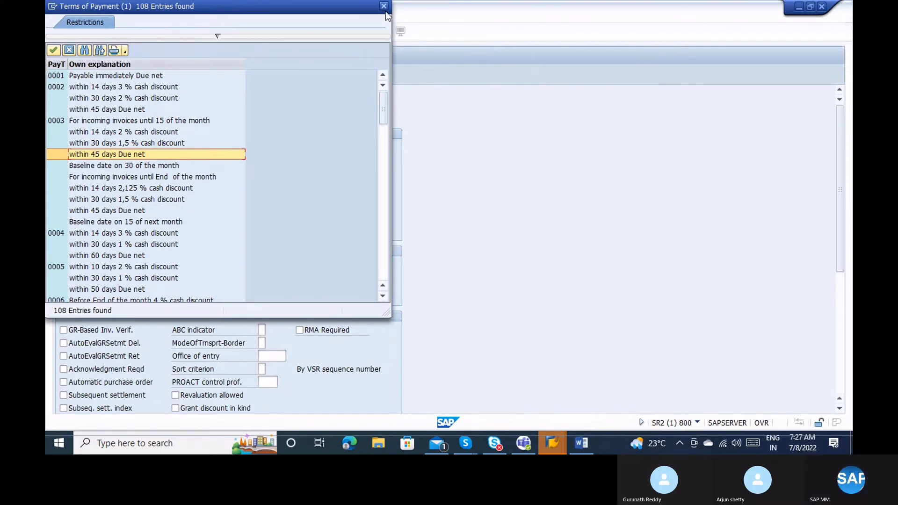
pyautogui.doubleClick(151, 76)
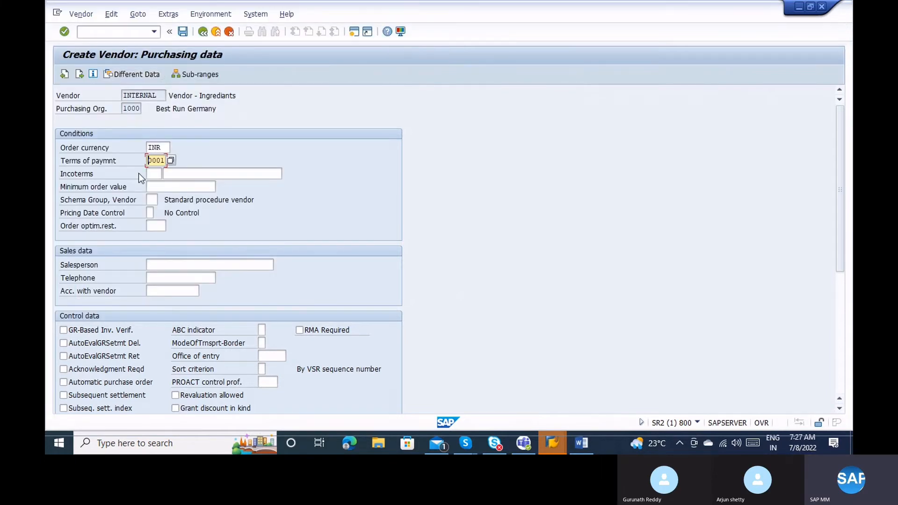
pyautogui.click(154, 173)
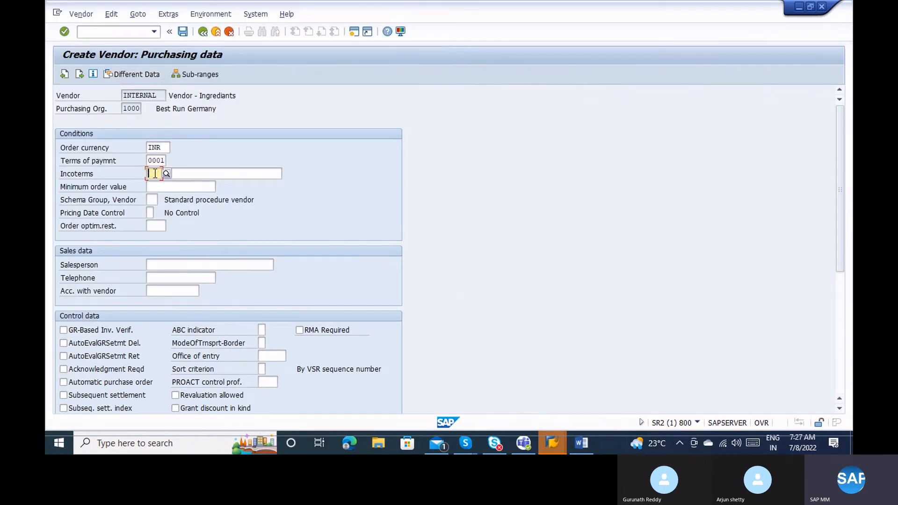
pyautogui.write('CFW')
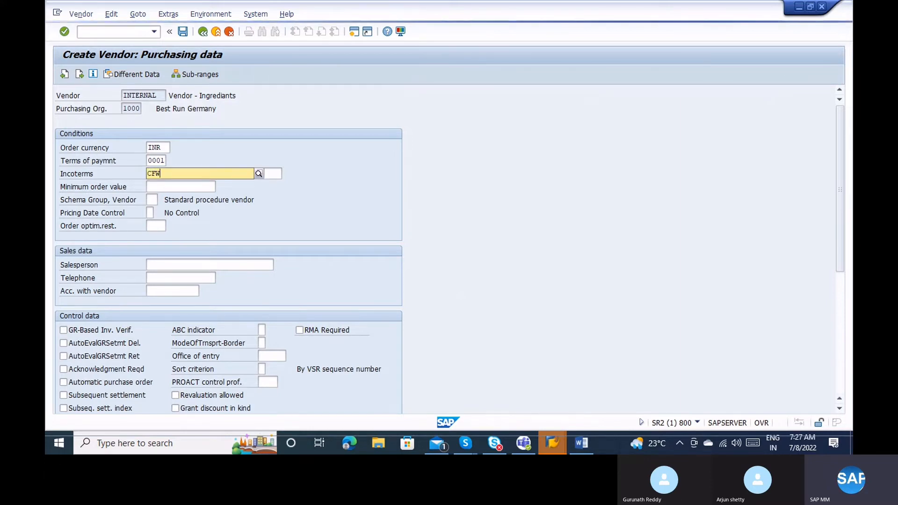
pyautogui.press('BackSpace')
pyautogui.press('BackSpace')
pyautogui.press('BackSpace')
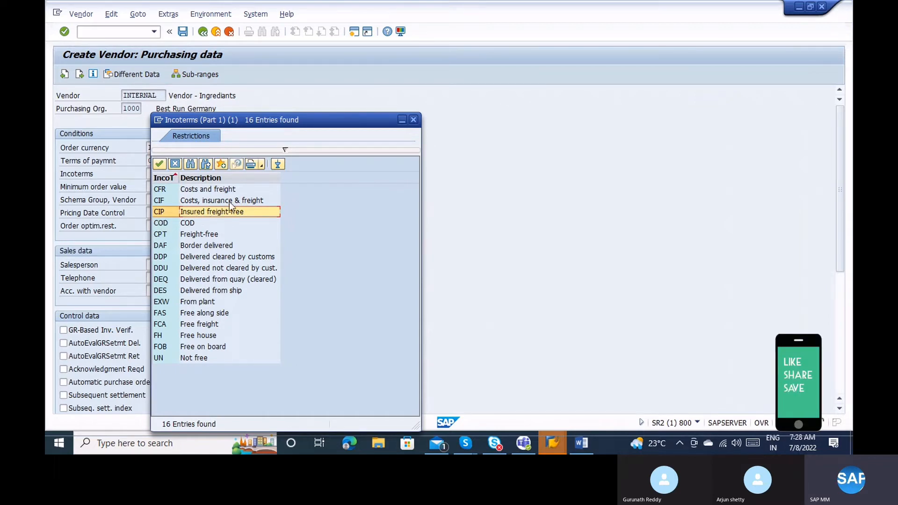
pyautogui.click(196, 223)
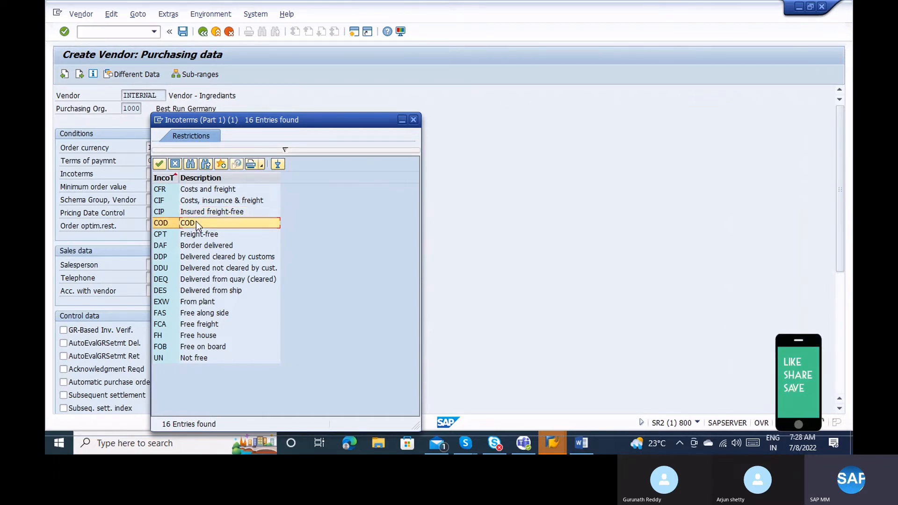
pyautogui.click(215, 232)
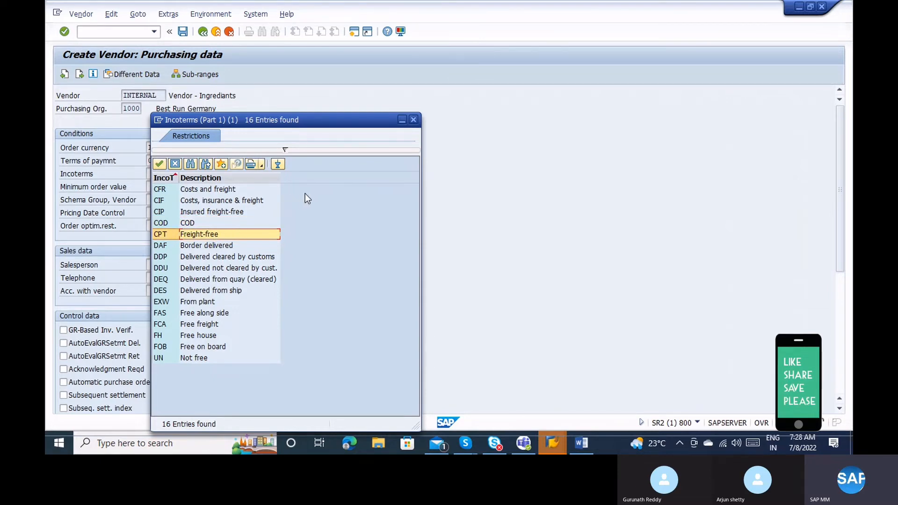
pyautogui.click(213, 347)
pyautogui.click(206, 333)
pyautogui.click(202, 318)
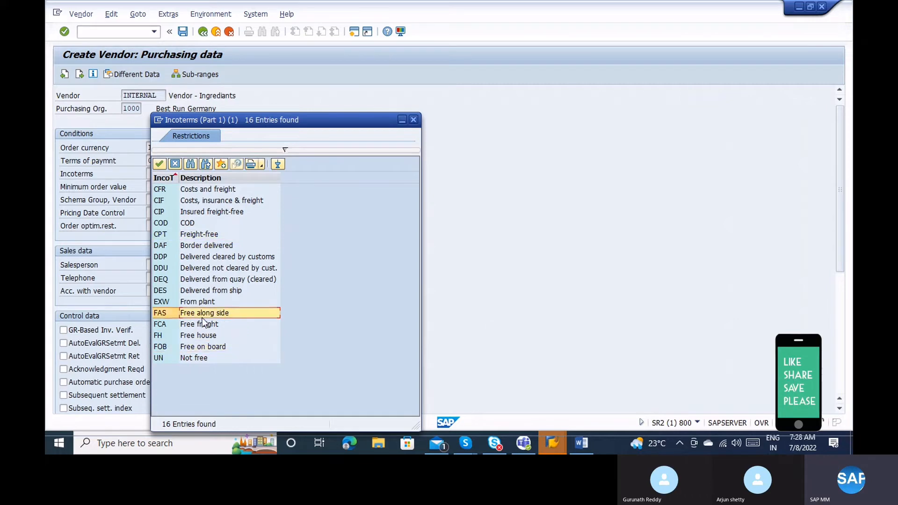
pyautogui.click(414, 119)
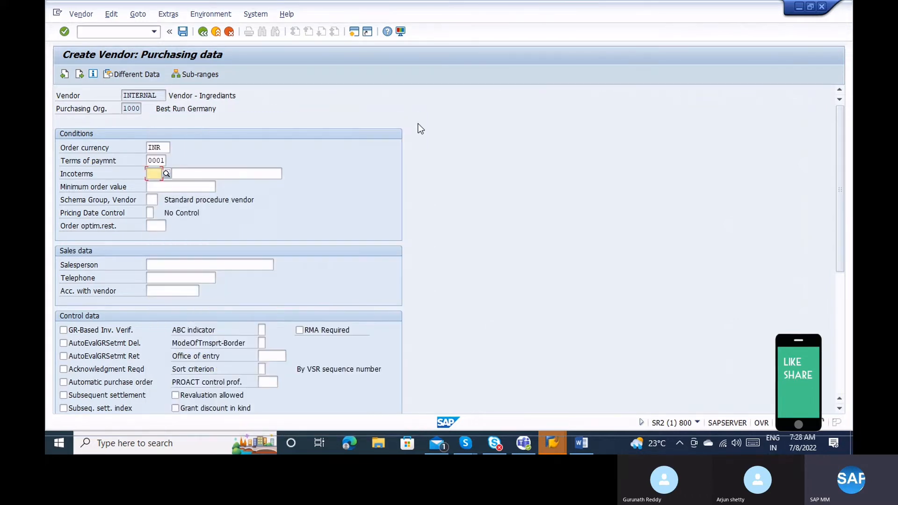
pyautogui.click(151, 186)
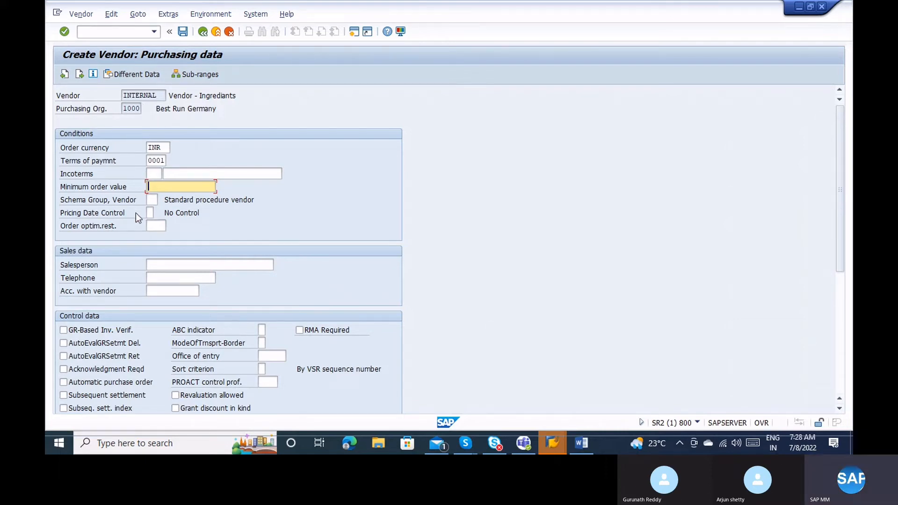
pyautogui.click(95, 199)
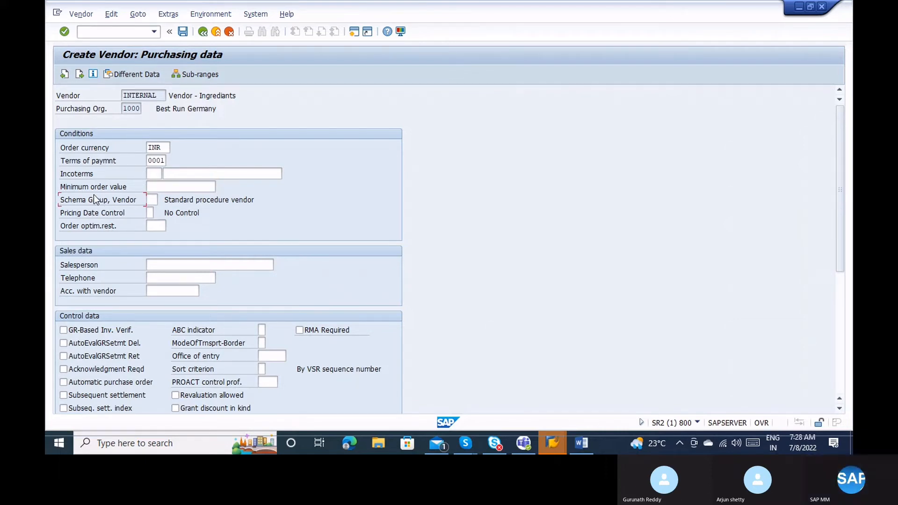
# Pass minimum order value and schema group (Standard procedure vendor) to reach Pricing Date Control.
pyautogui.click(174, 187)
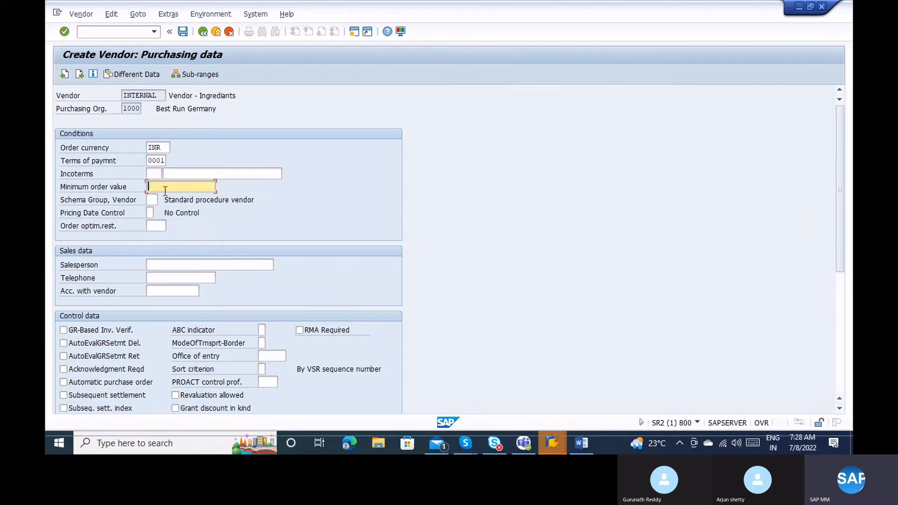
pyautogui.click(154, 199)
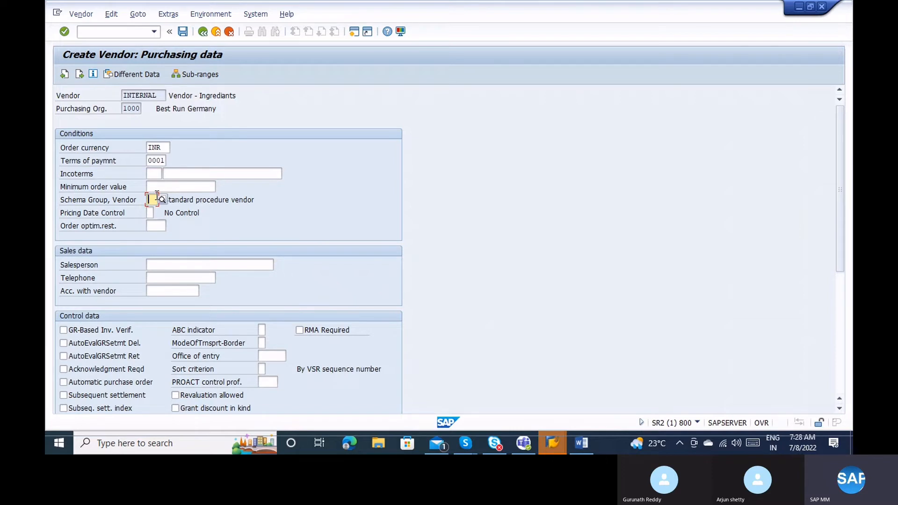
pyautogui.click(202, 205)
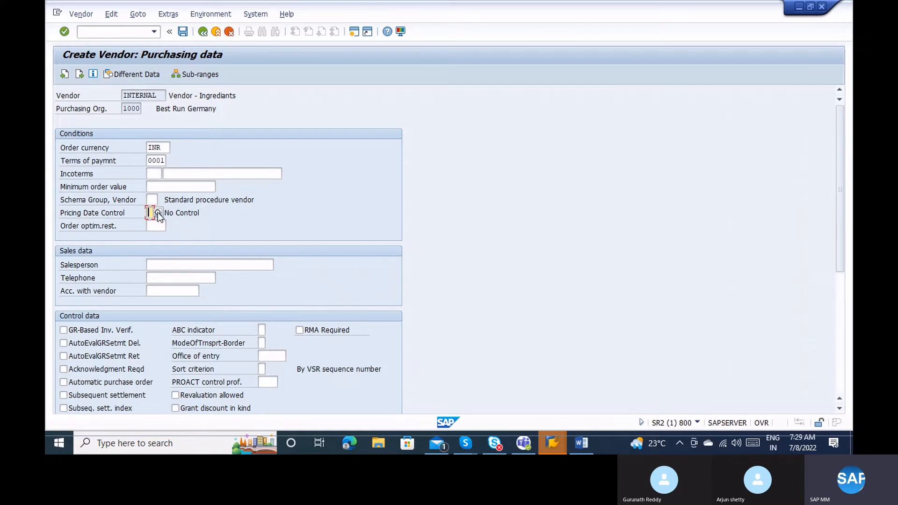
pyautogui.click(159, 213)
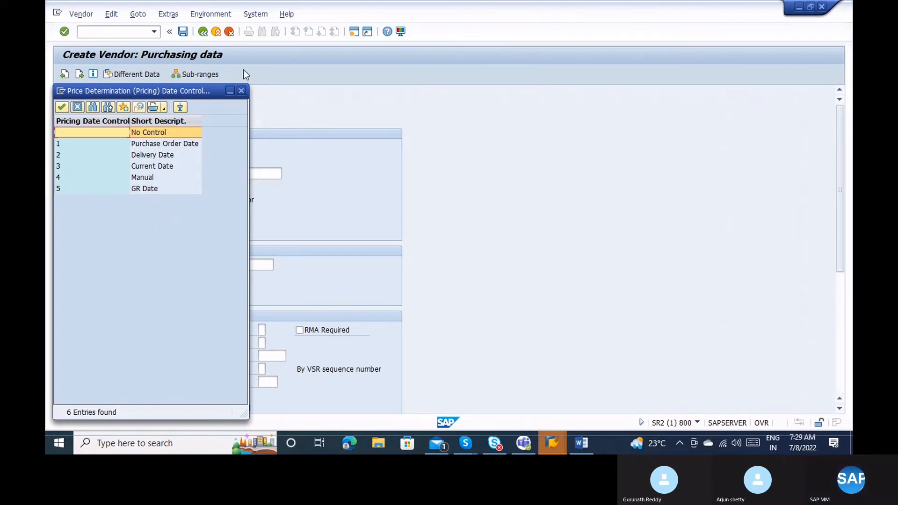
# Dismiss the pricing date control options and show the field's F1 help.
pyautogui.click(241, 90)
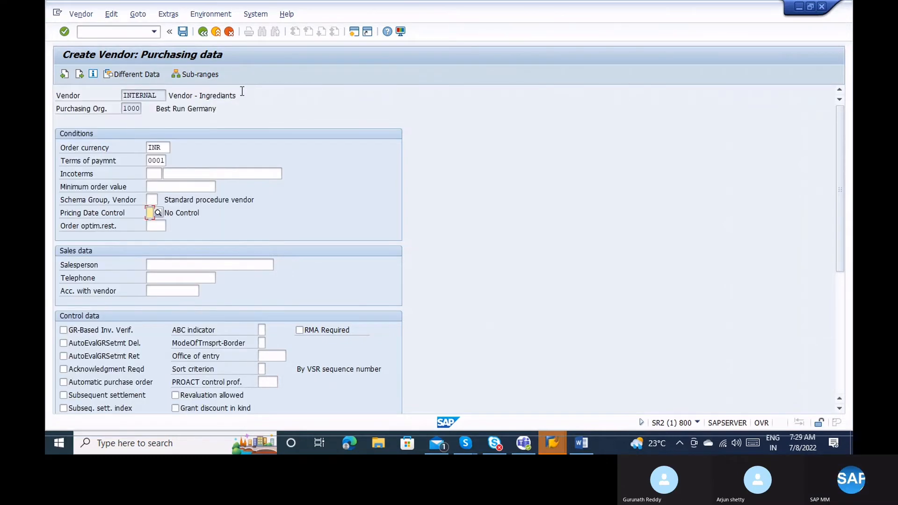
pyautogui.click(242, 91)
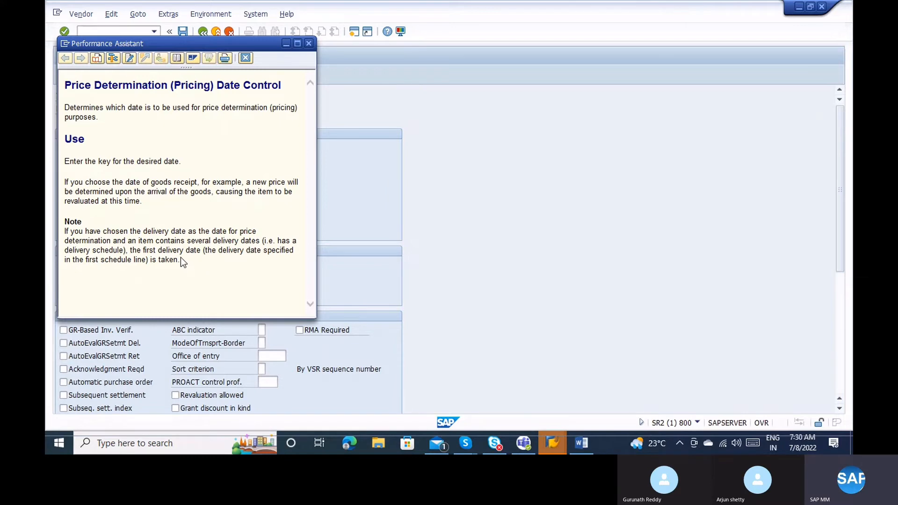
# Highlight the delivery-date pricing note, then close the Performance Assistant help.
pyautogui.moveTo(181, 258); pyautogui.dragTo(65, 231)
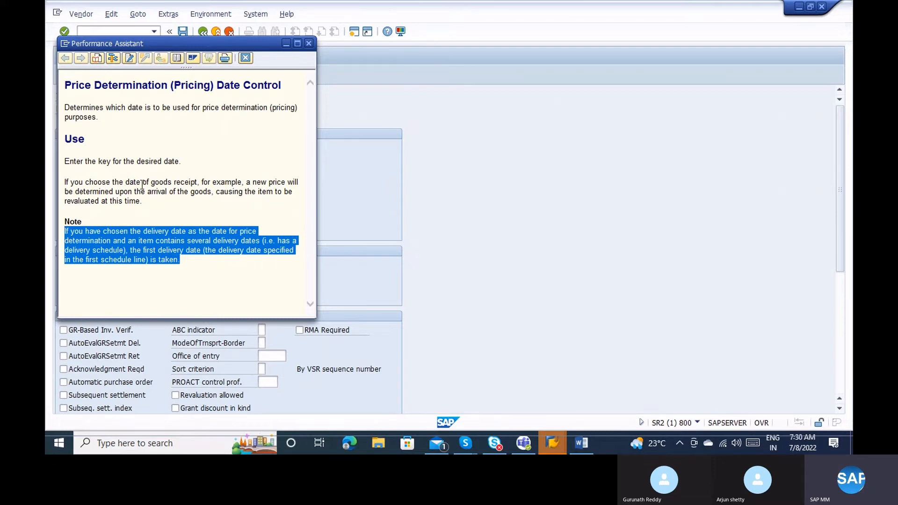
pyautogui.click(147, 244)
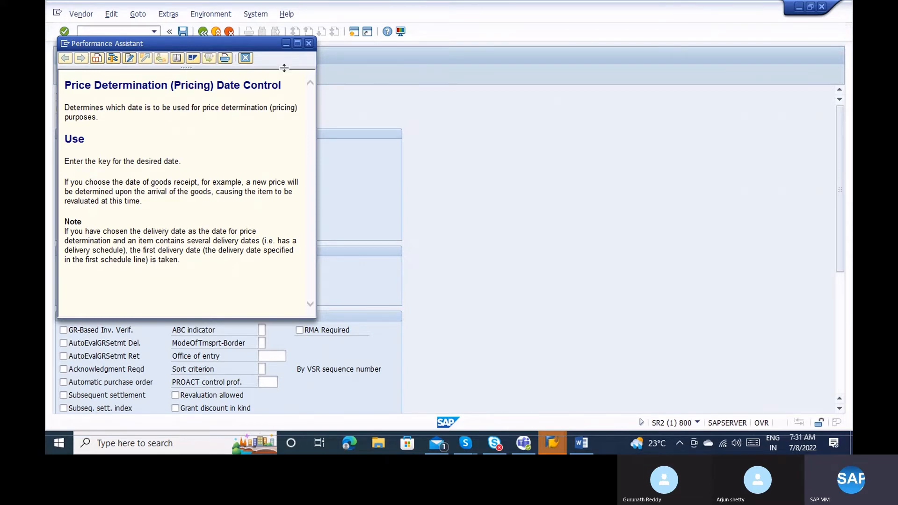
pyautogui.click(307, 44)
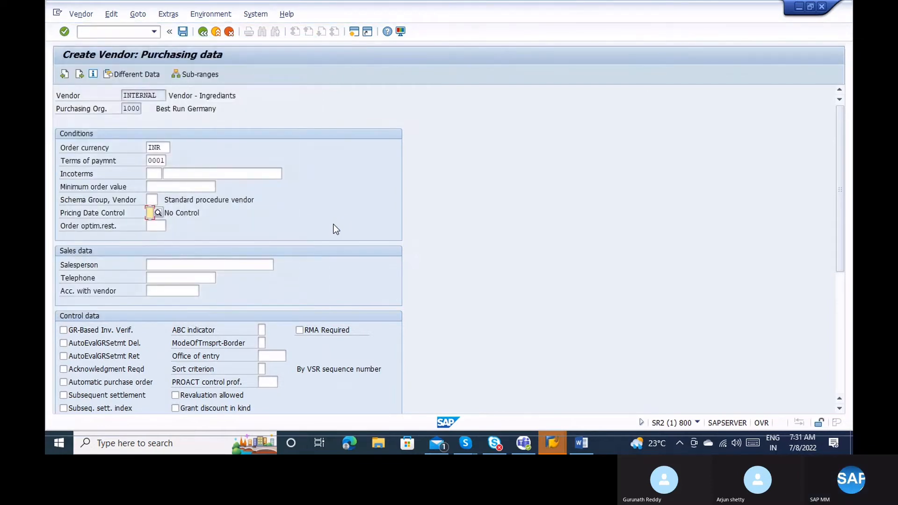
# Pass Salesperson, Telephone and Acc. with vendor, then tick GR-Based Inv. Verif. under Control data.
pyautogui.click(209, 268)
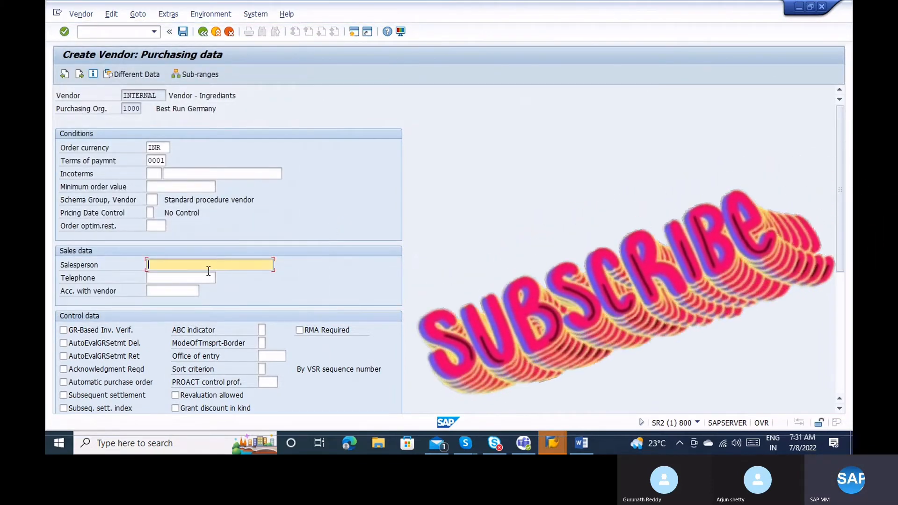
pyautogui.click(206, 278)
pyautogui.click(177, 291)
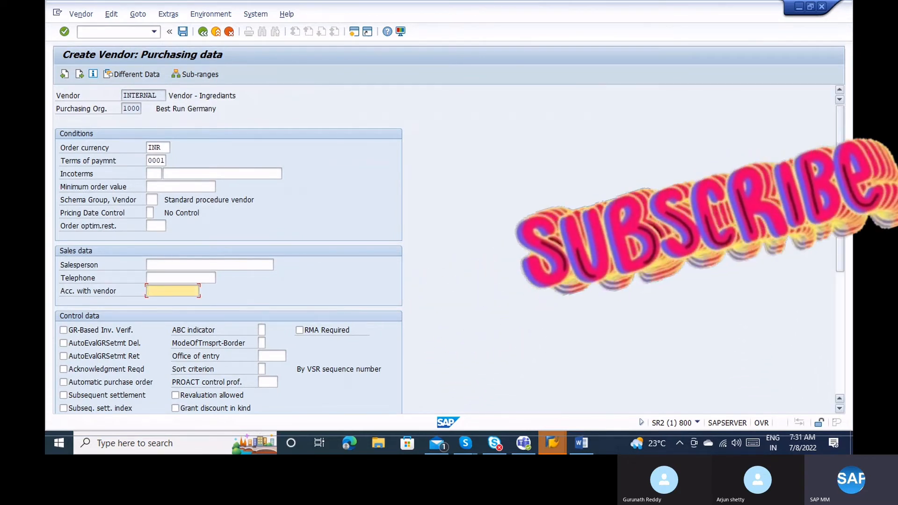
pyautogui.scroll(-4, 228, 248)
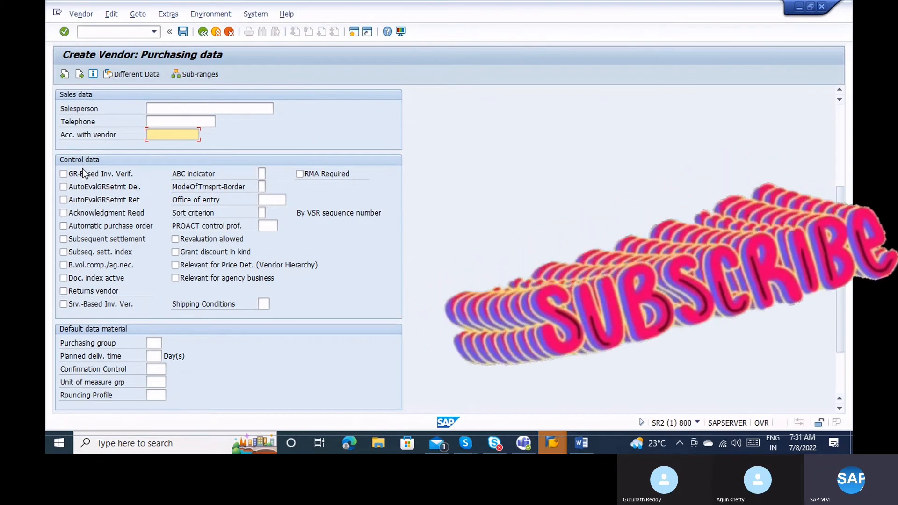
pyautogui.click(83, 173)
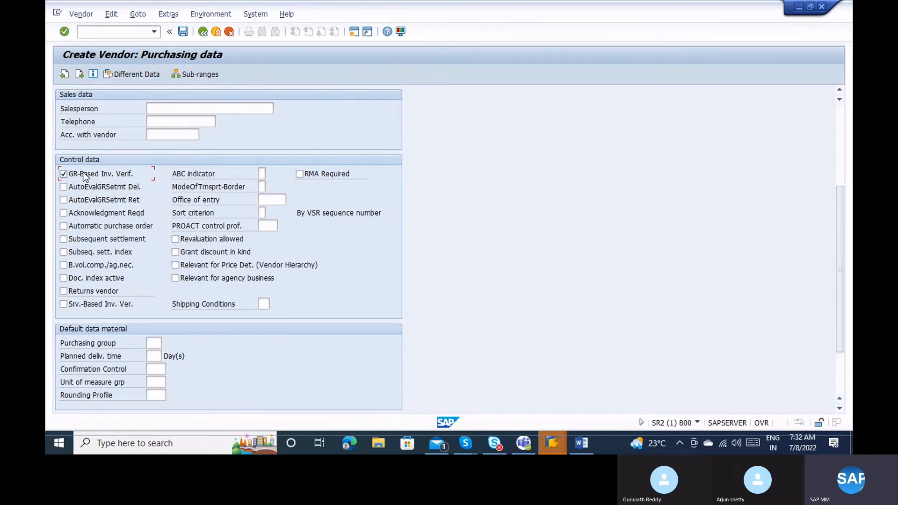
# Turn the auto-settlement and acknowledgment options back off, and tick Automatic purchase order.
pyautogui.click(95, 200)
pyautogui.click(91, 199)
pyautogui.click(88, 188)
pyautogui.click(88, 188)
pyautogui.click(100, 214)
pyautogui.click(99, 211)
pyautogui.click(103, 226)
# Tick Srv.-Based Inv. Ver. and list the border transport modes, Sea to Own Transport.
pyautogui.click(113, 305)
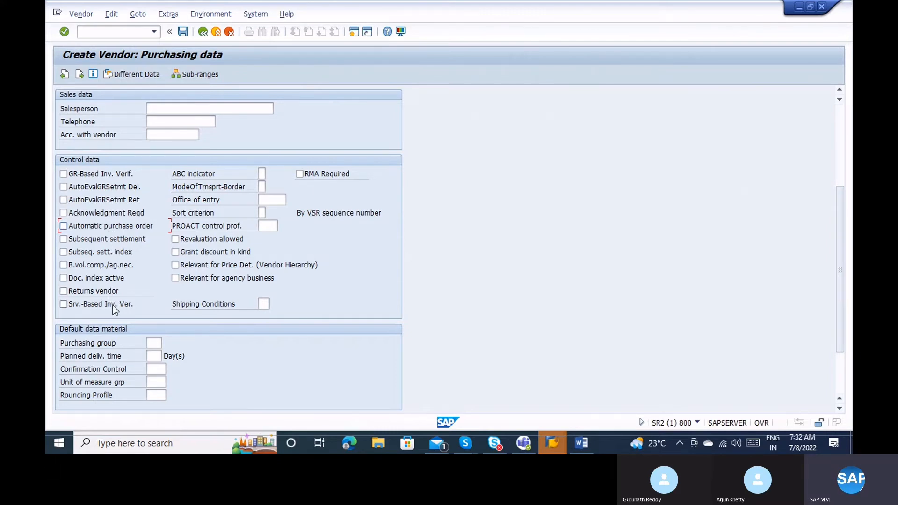
pyautogui.click(261, 174)
pyautogui.click(262, 187)
pyautogui.click(270, 187)
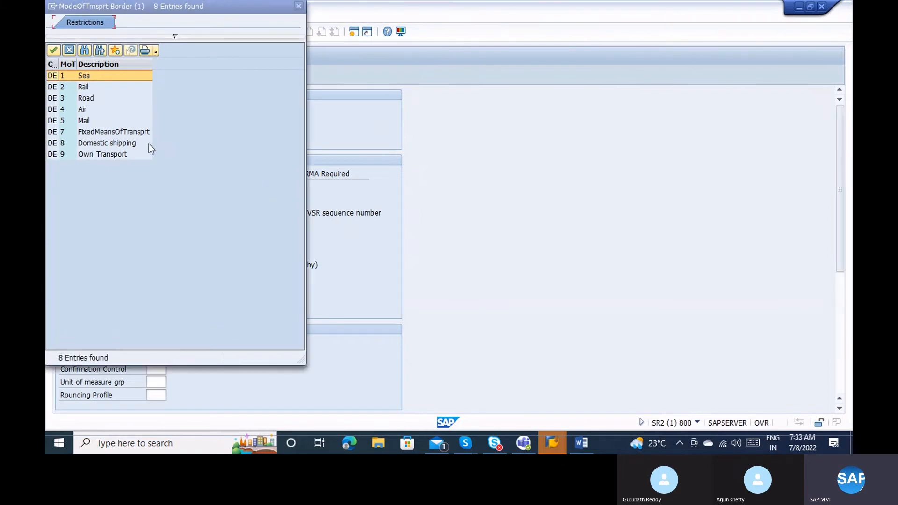
pyautogui.click(95, 133)
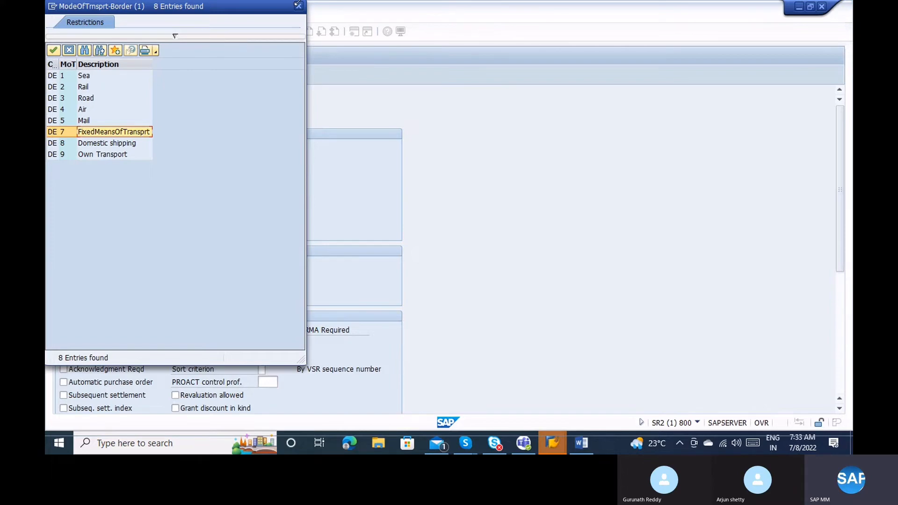
pyautogui.click(300, 7)
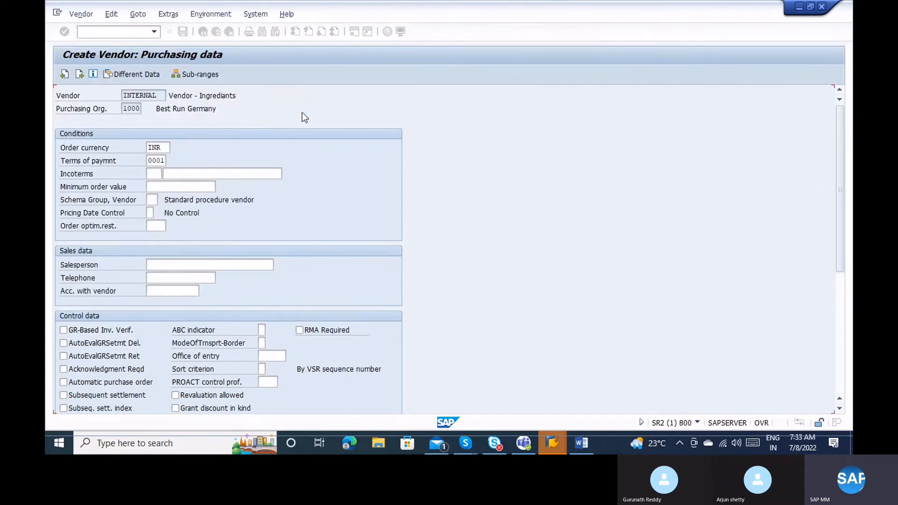
pyautogui.click(284, 356)
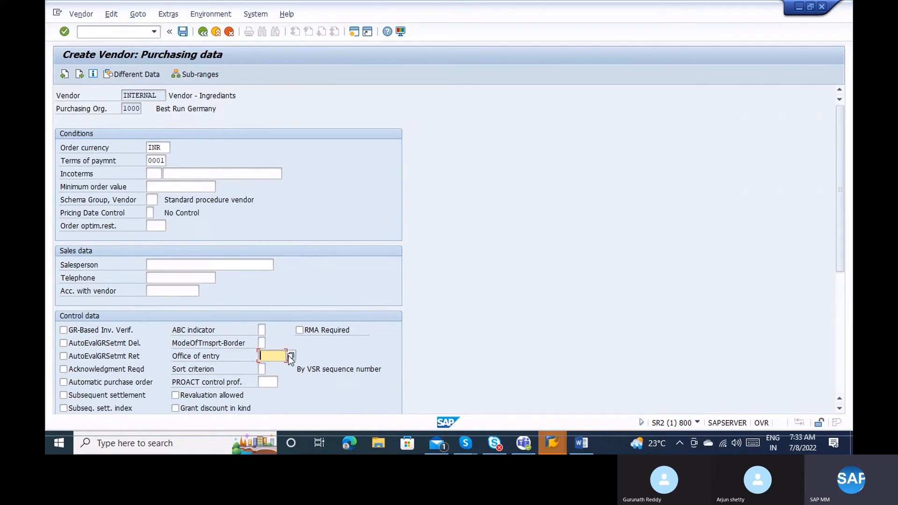
pyautogui.click(289, 355)
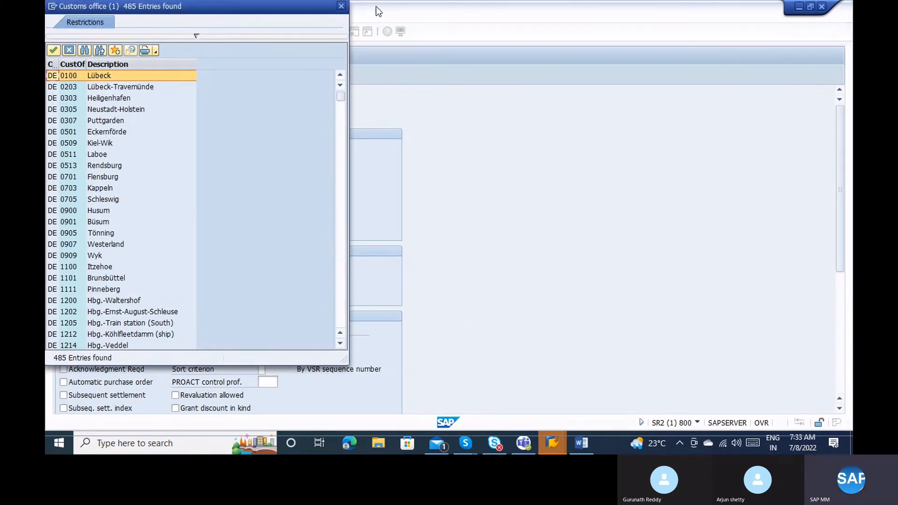
pyautogui.click(340, 6)
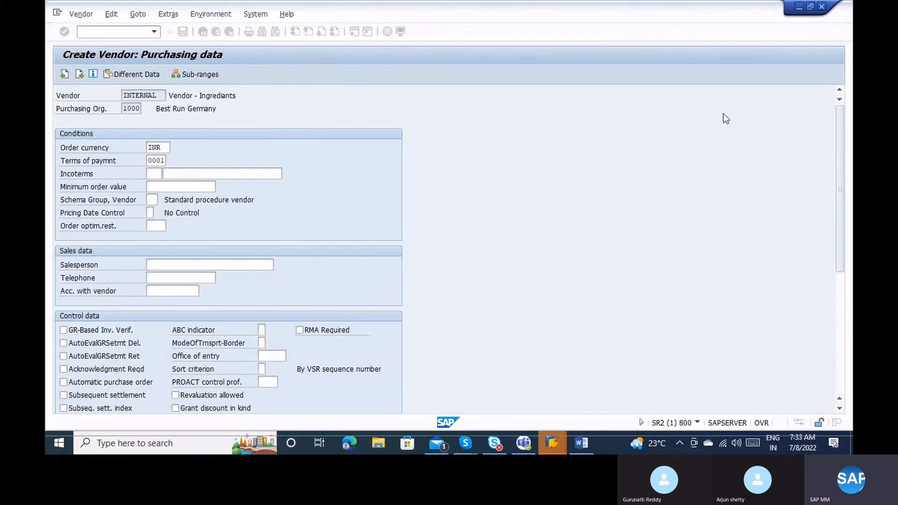
pyautogui.scroll(-5, 843, 324)
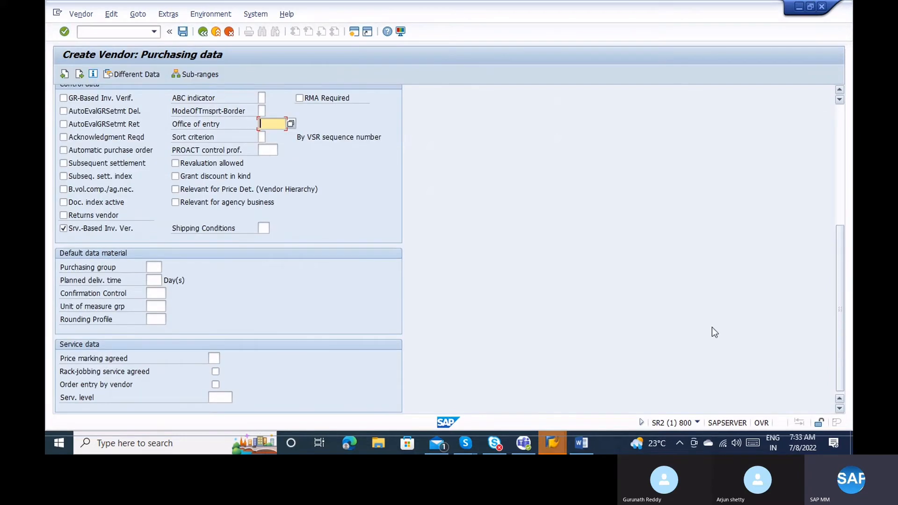
pyautogui.click(155, 265)
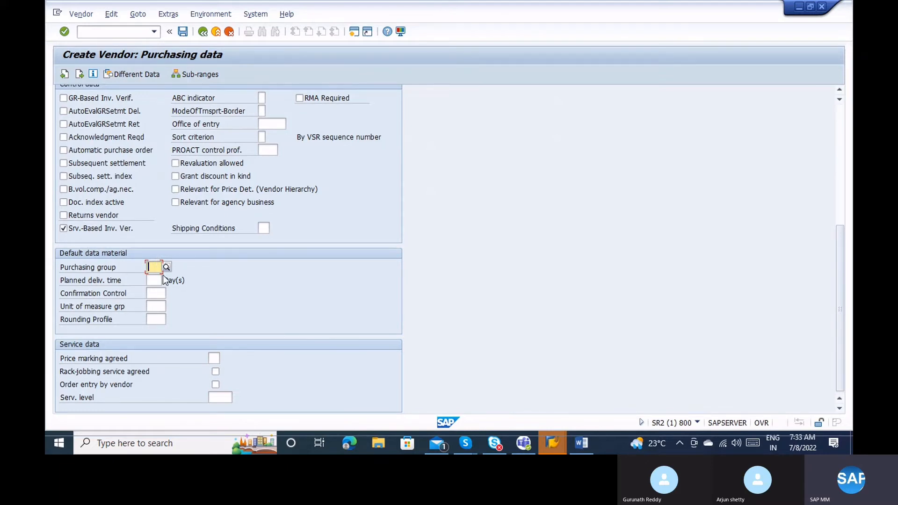
pyautogui.click(159, 280)
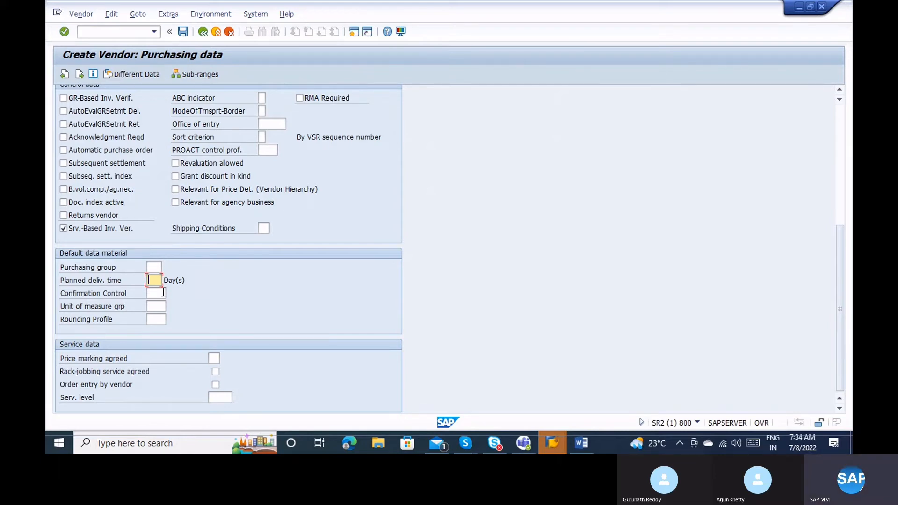
pyautogui.click(163, 293)
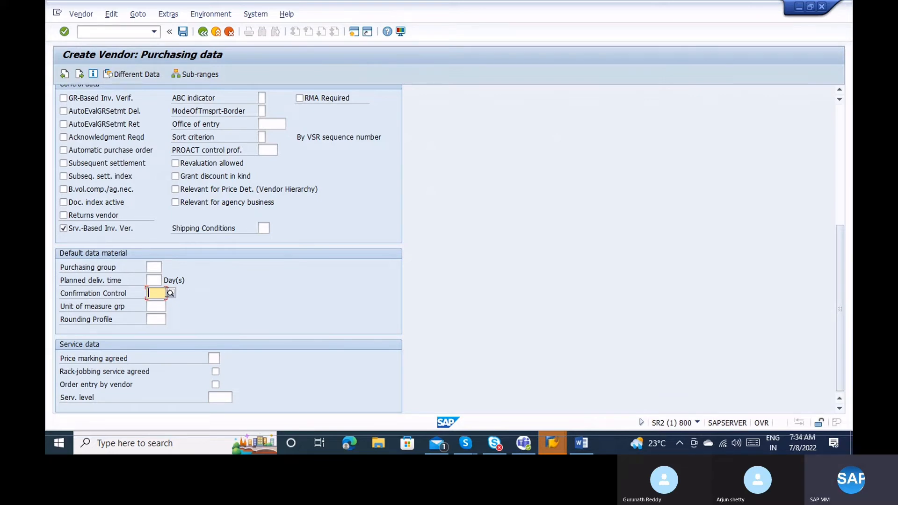
pyautogui.click(165, 317)
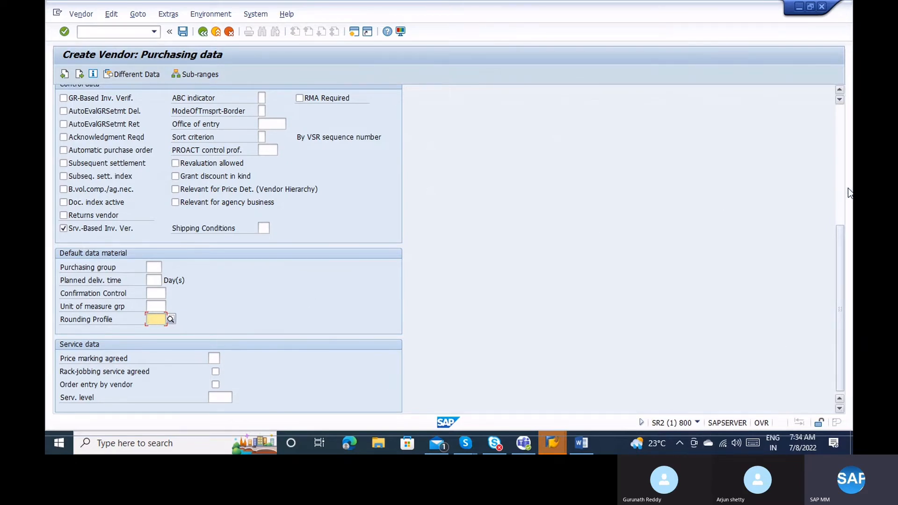
pyautogui.click(840, 173)
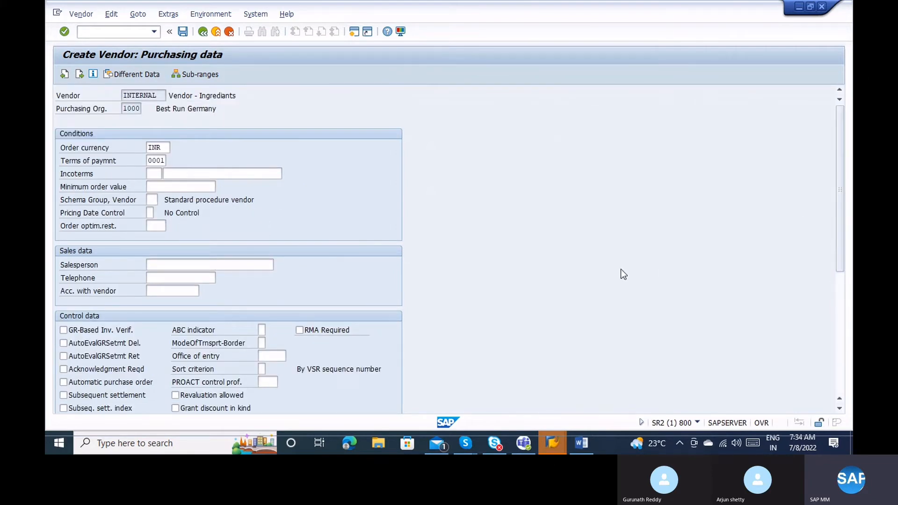
# Visit Sub-ranges and return, cancel Different Data, and continue to Partner functions.
pyautogui.click(194, 75)
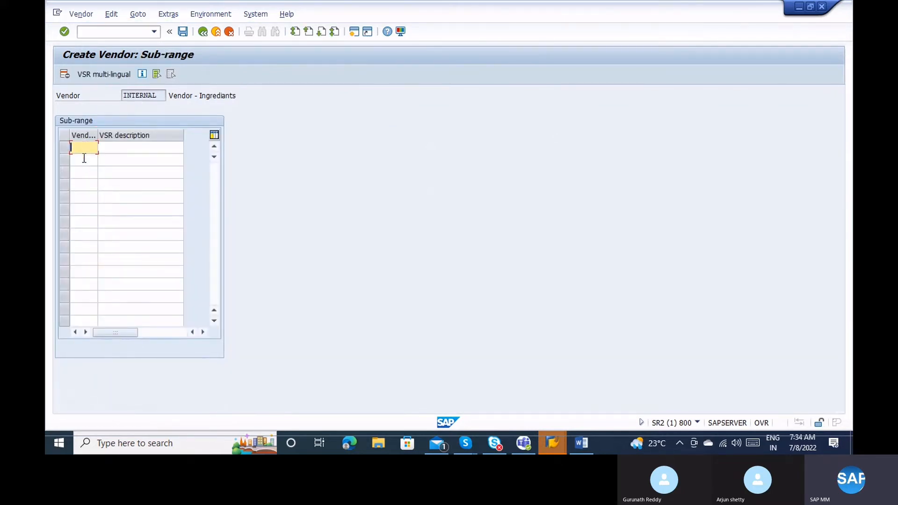
pyautogui.click(206, 35)
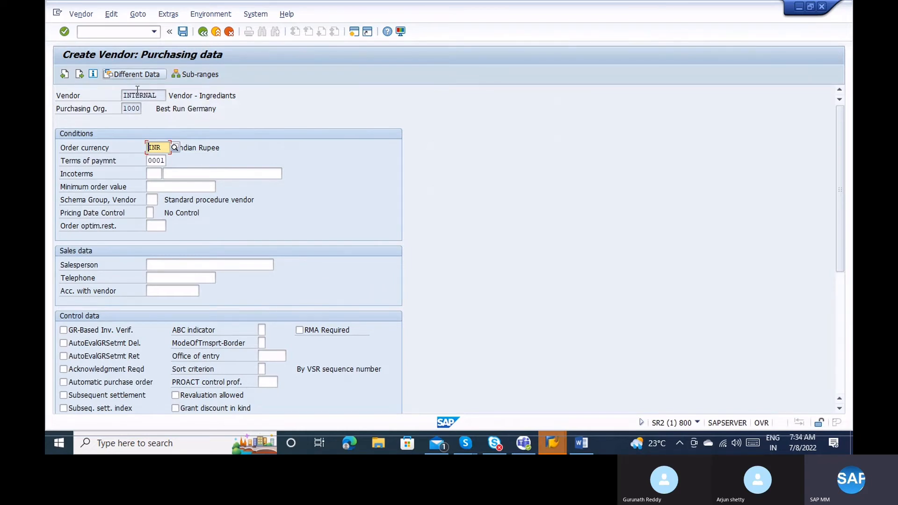
pyautogui.click(132, 74)
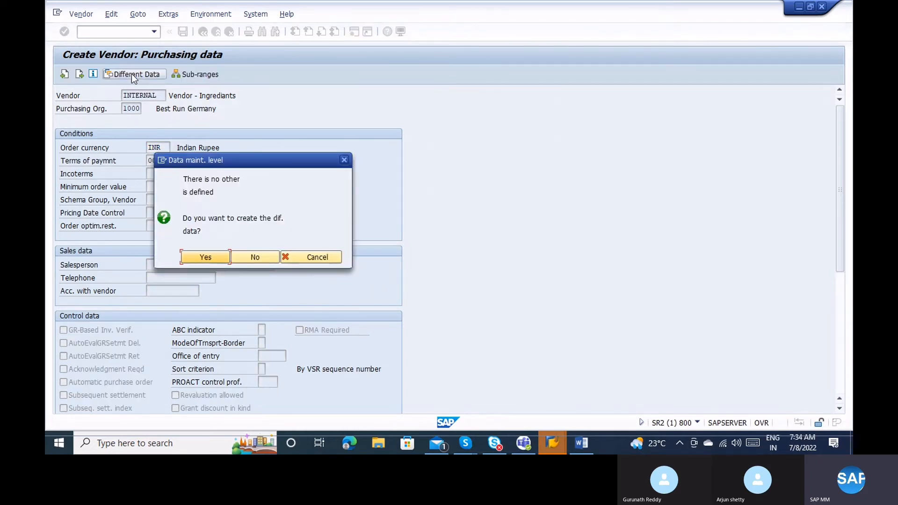
pyautogui.click(324, 258)
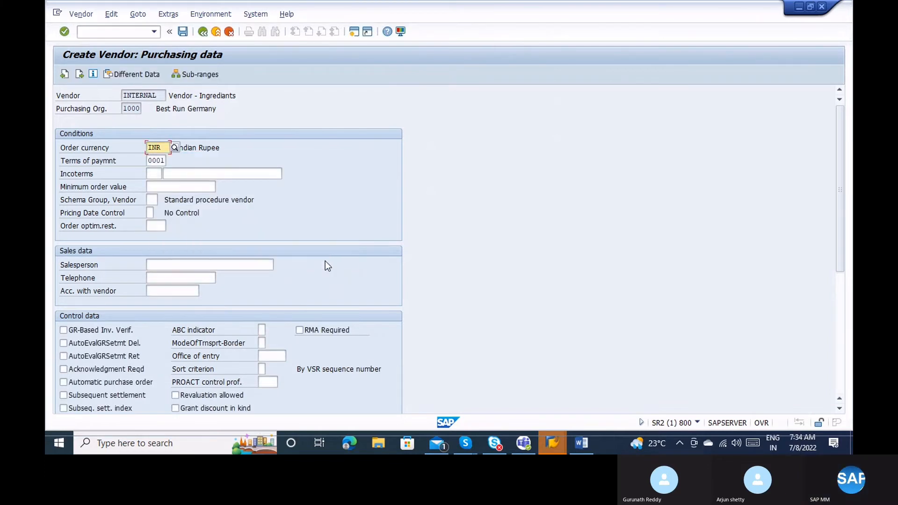
pyautogui.press('Return')
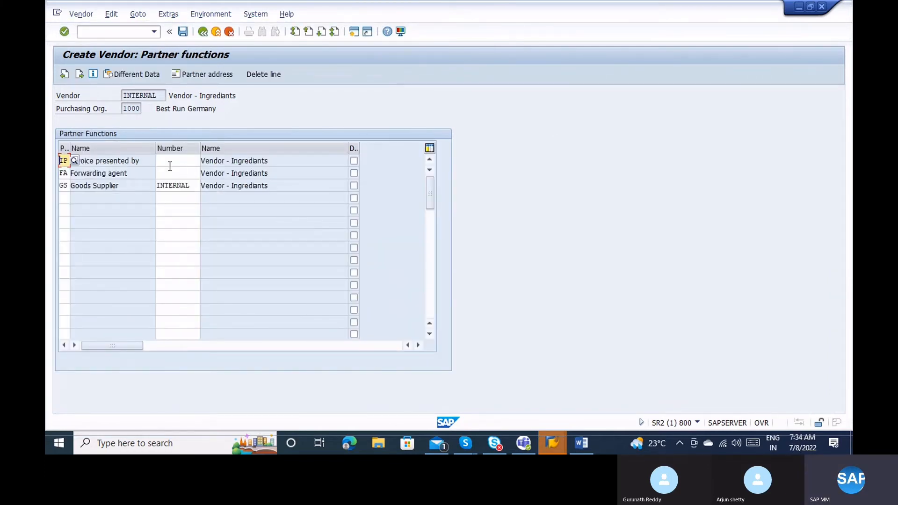
# Enter 3 as the partner number in the Invoice presented by (IP) row.
pyautogui.click(97, 161)
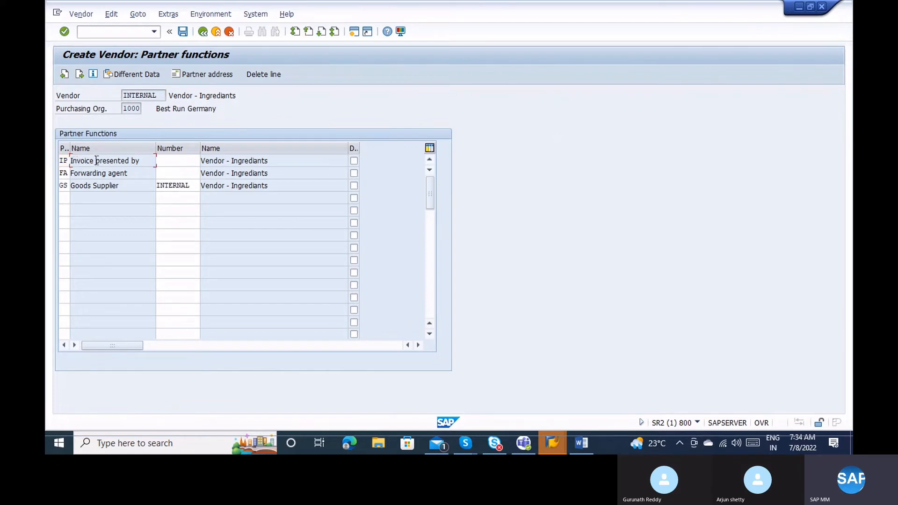
pyautogui.click(162, 95)
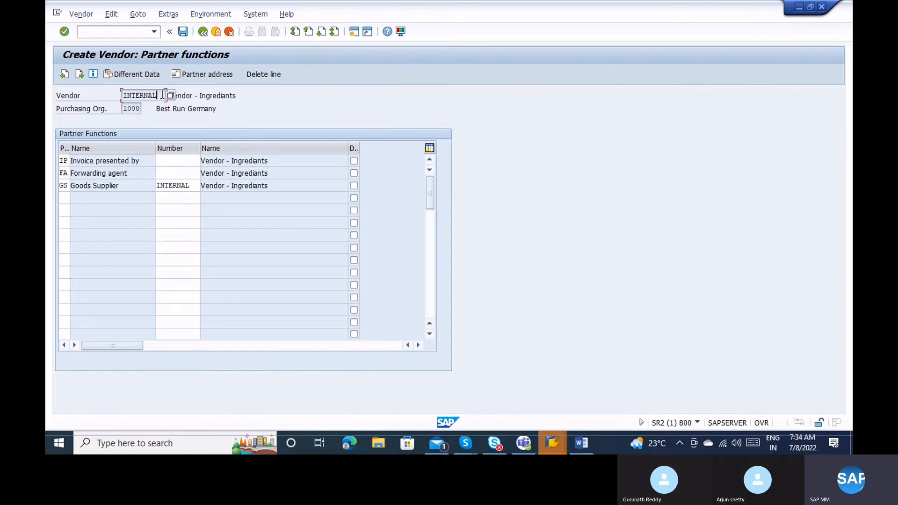
pyautogui.click(174, 161)
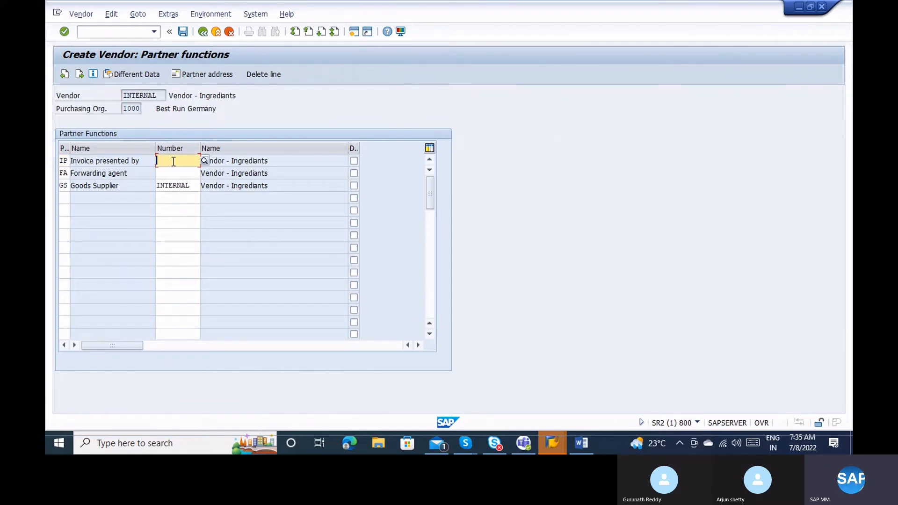
pyautogui.click(132, 92)
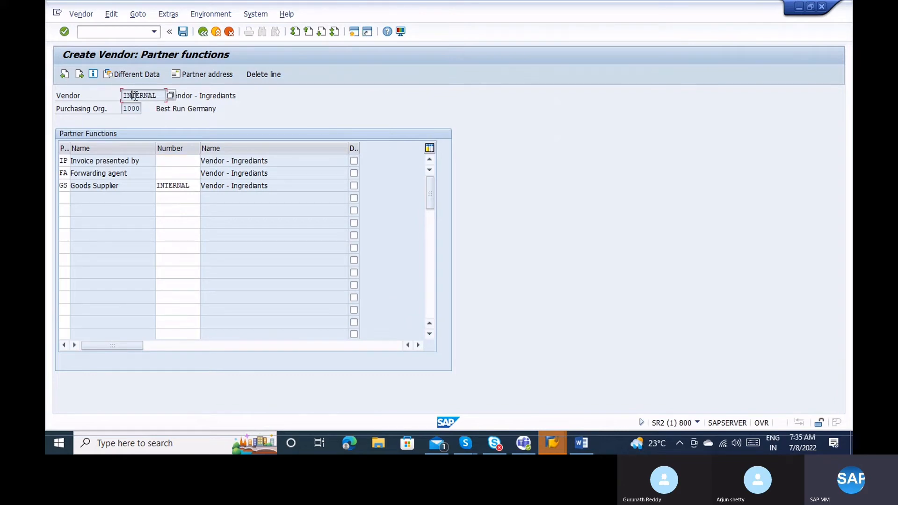
pyautogui.click(179, 164)
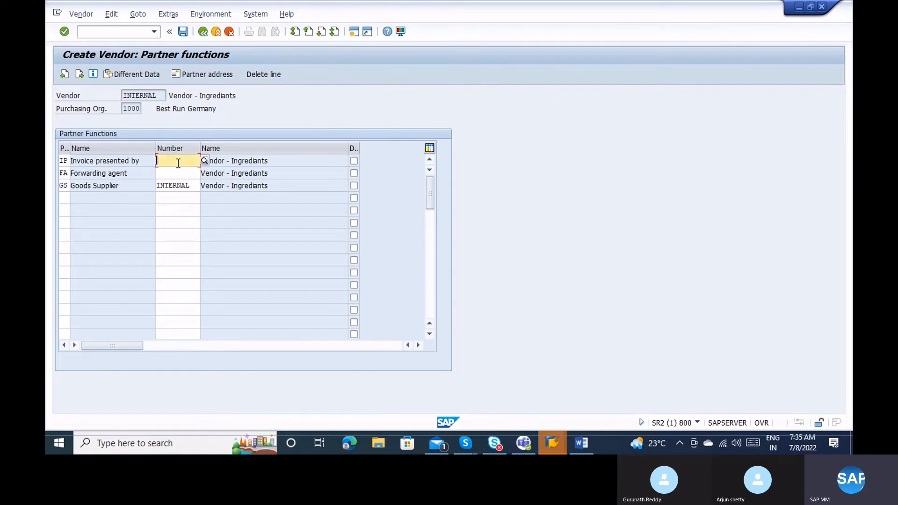
pyautogui.write('1000')
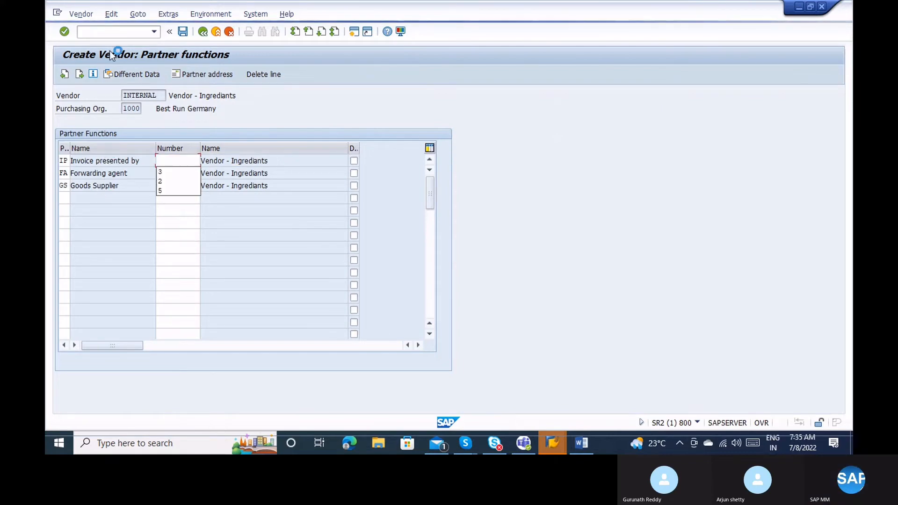
pyautogui.click(180, 172)
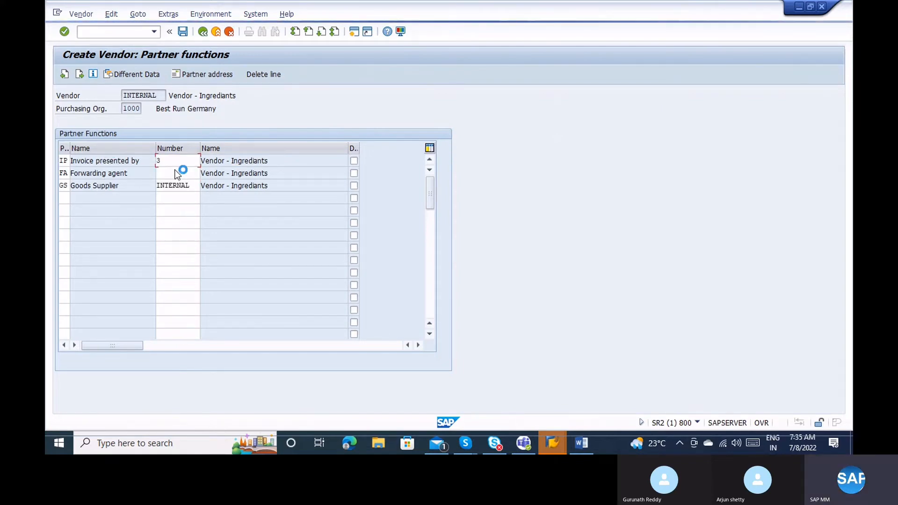
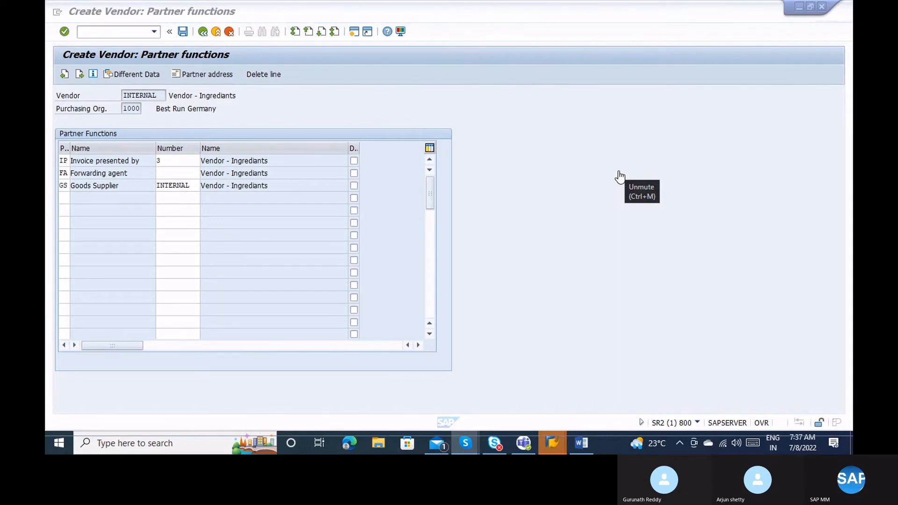
# Bring the Vendor Account Groups overview session, listing groups 0001 to AGNT, to the front.
pyautogui.hotkey('ctrl', 'm')
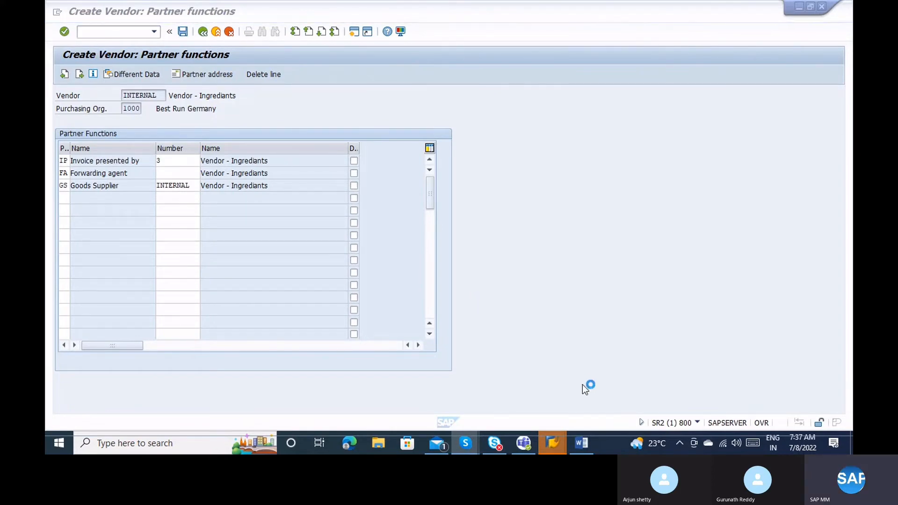
# Glance at the Vendor Account Groups window, then go back to the Partner functions window.
pyautogui.moveTo(551, 440)
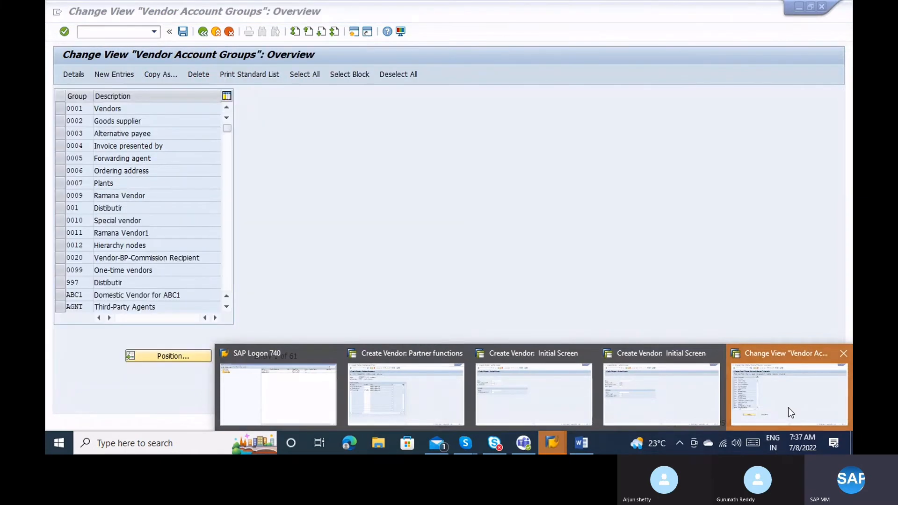
pyautogui.click(787, 408)
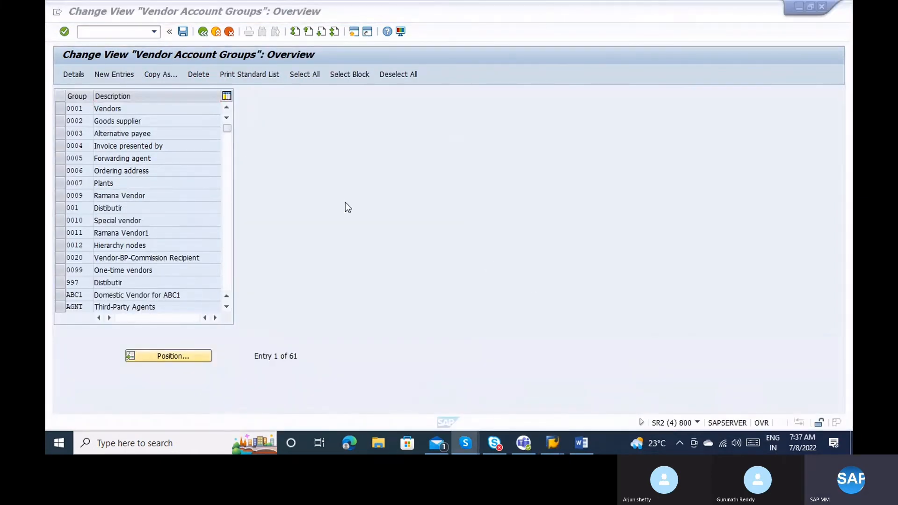
pyautogui.moveTo(552, 444)
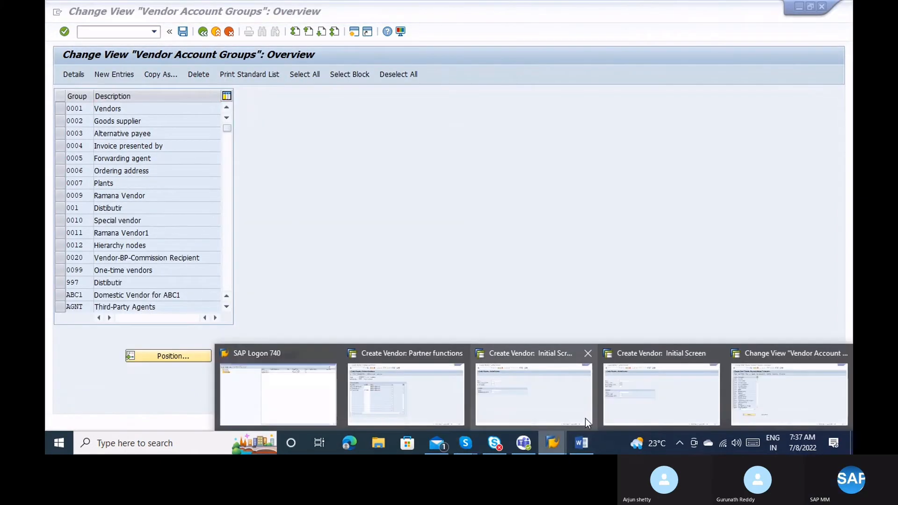
pyautogui.click(434, 391)
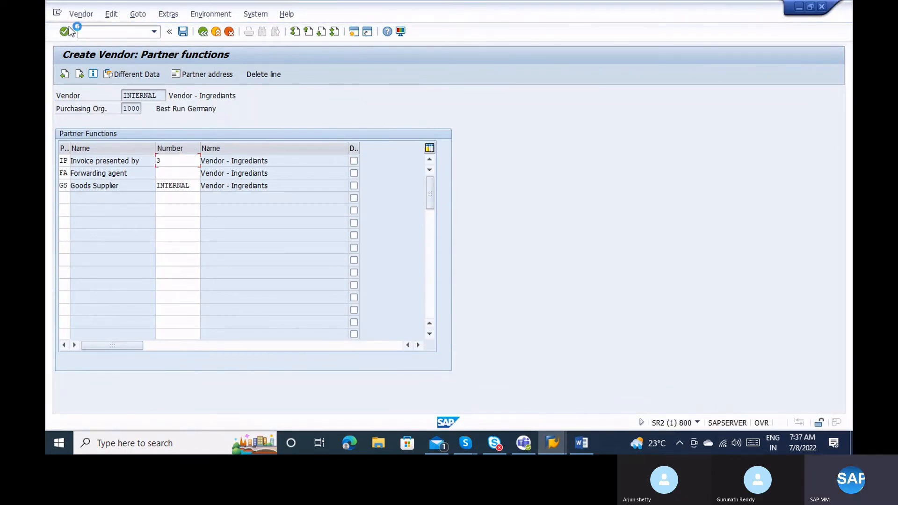
# Open a new session and run MK02 for vendor 1000.
pyautogui.click(57, 15)
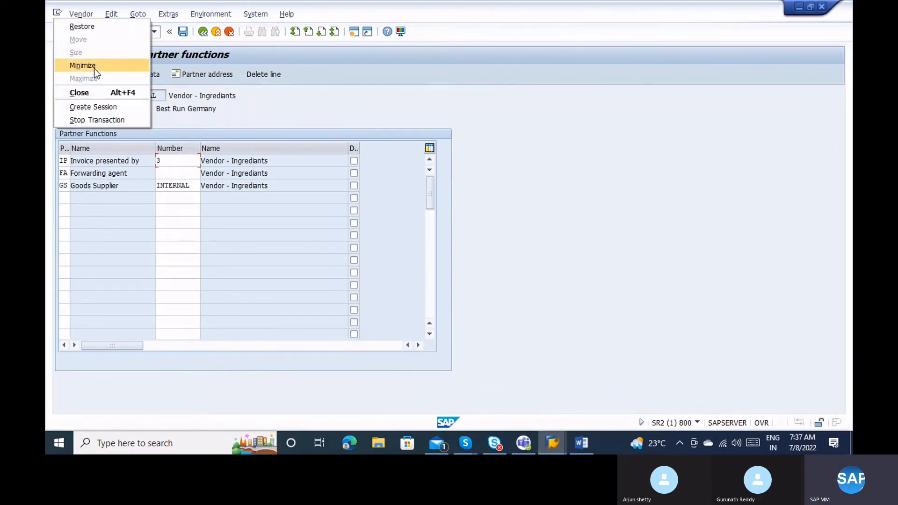
pyautogui.click(105, 107)
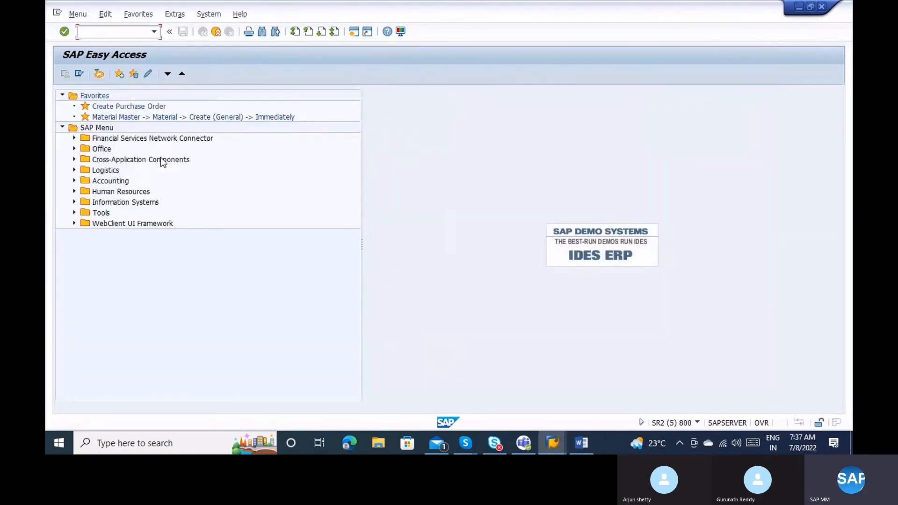
pyautogui.write('mk02')
pyautogui.press('Return')
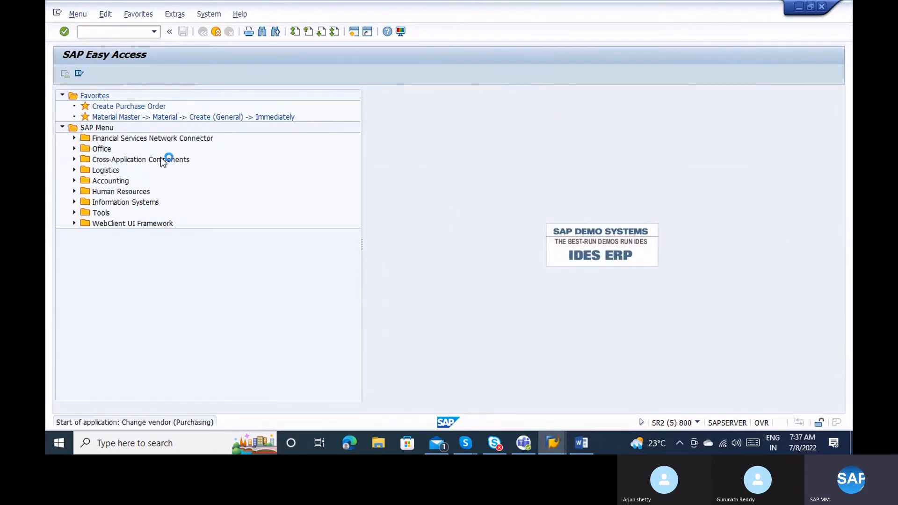
pyautogui.write('1000')
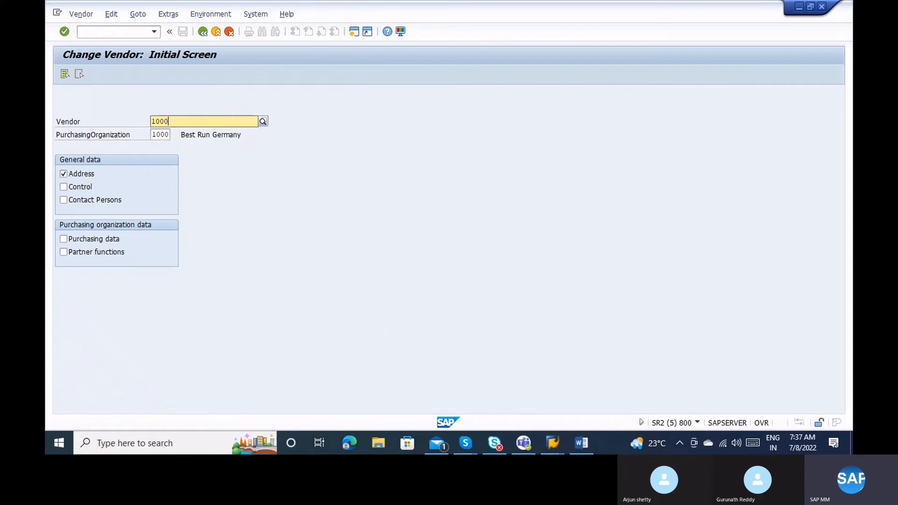
pyautogui.press('Return')
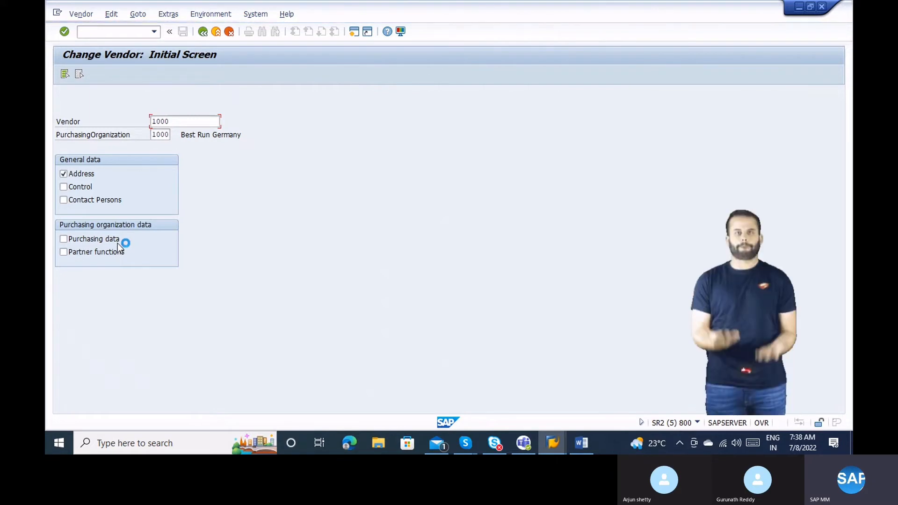
# Open another session and run FK02, the accounting Change Vendor transaction.
pyautogui.click(57, 12)
pyautogui.click(99, 109)
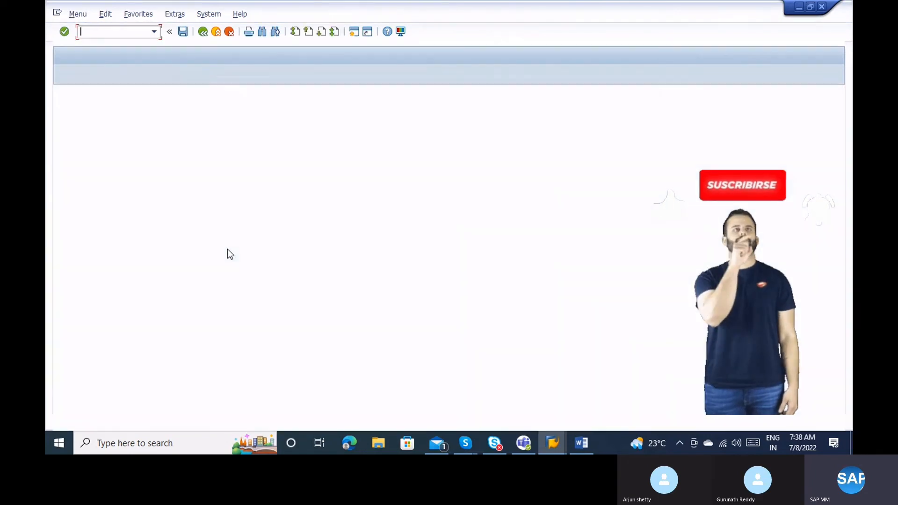
pyautogui.write('fk02')
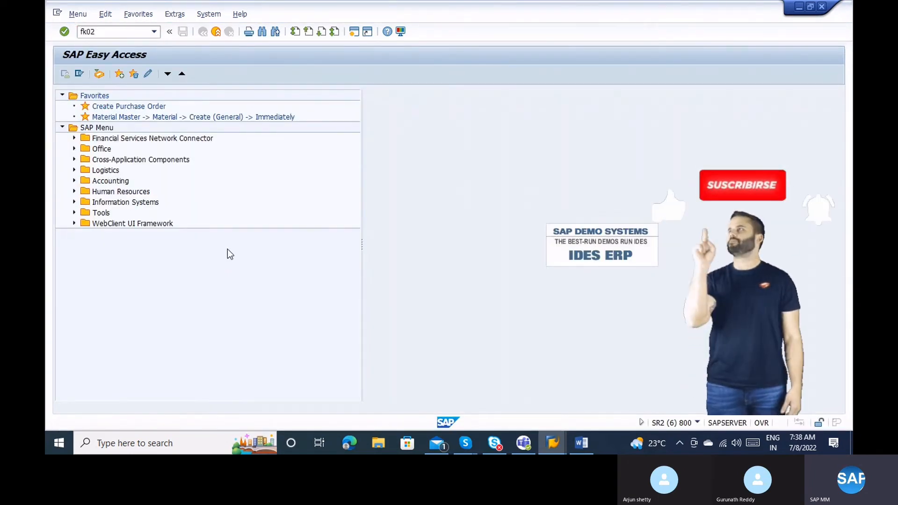
pyautogui.press('Return')
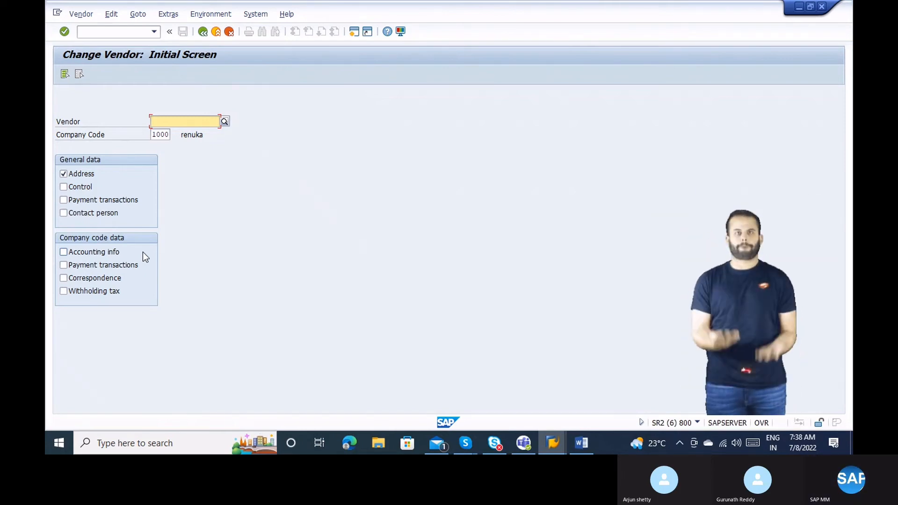
# Back in Partner functions, enter vendor 2 as the Forwarding agent.
pyautogui.click(554, 444)
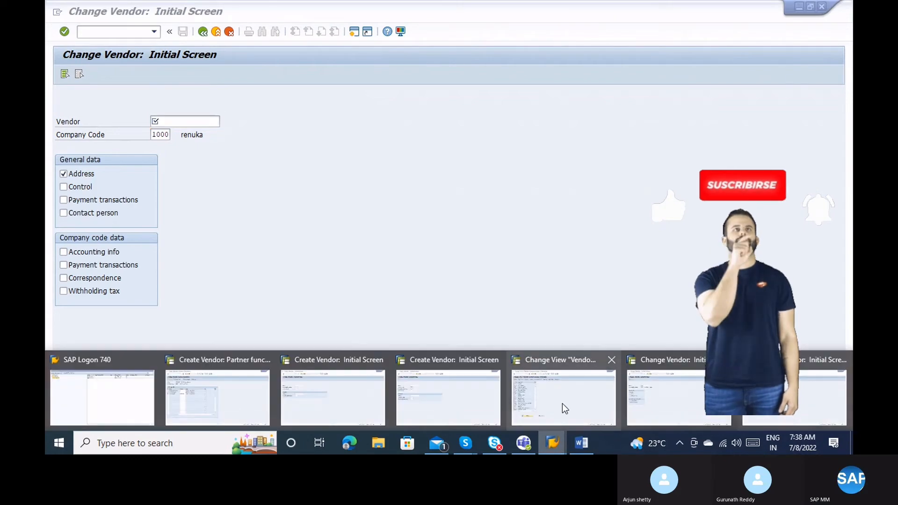
pyautogui.click(264, 398)
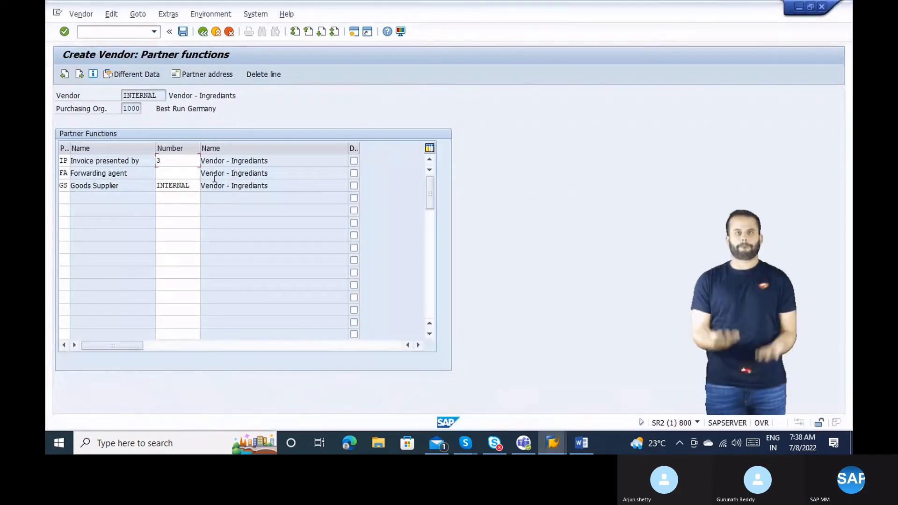
pyautogui.click(179, 171)
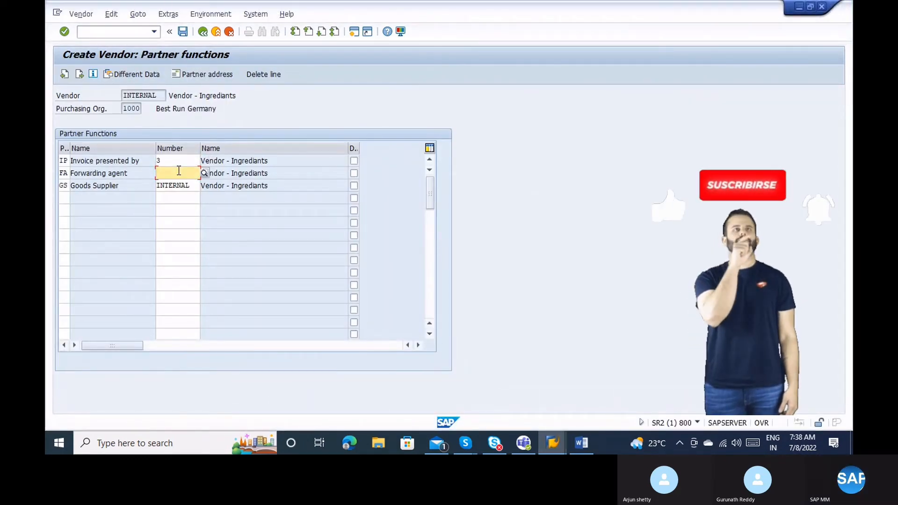
pyautogui.write('2')
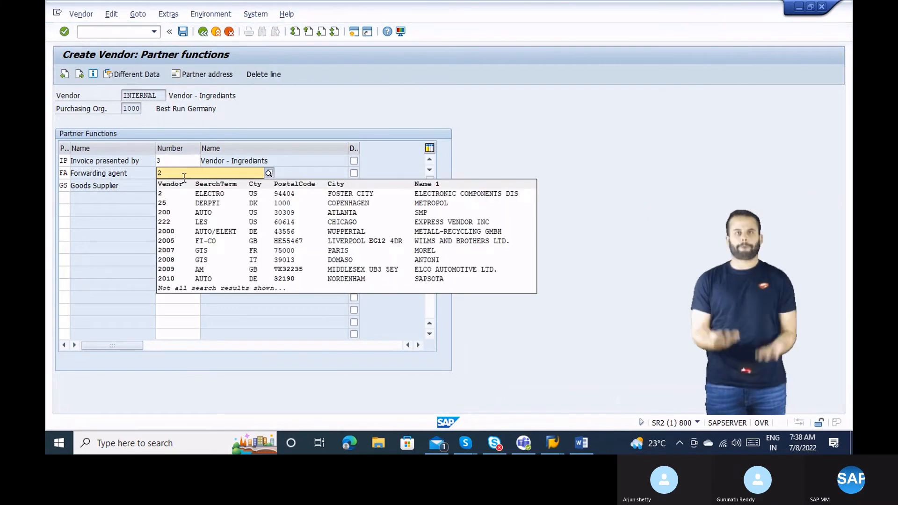
pyautogui.click(162, 196)
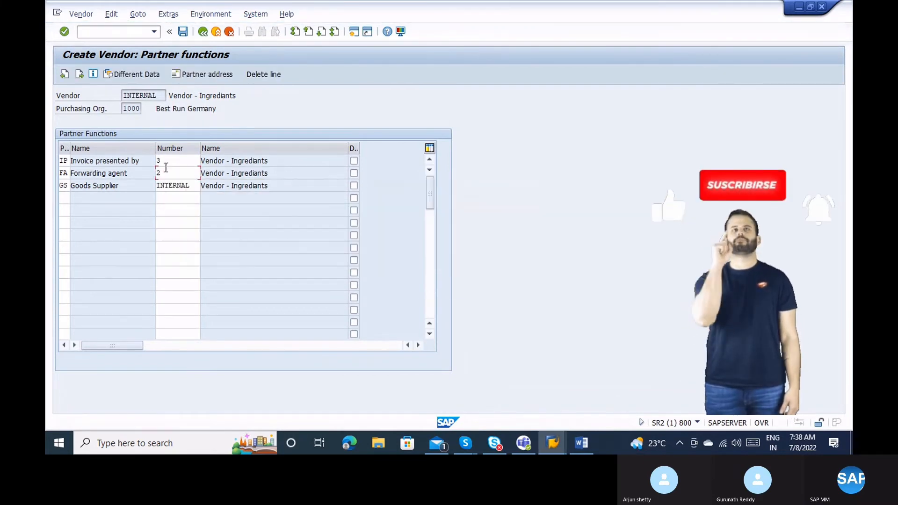
# Set the invoicing party to 1000, save, and exit after the account-exists error.
pyautogui.click(183, 32)
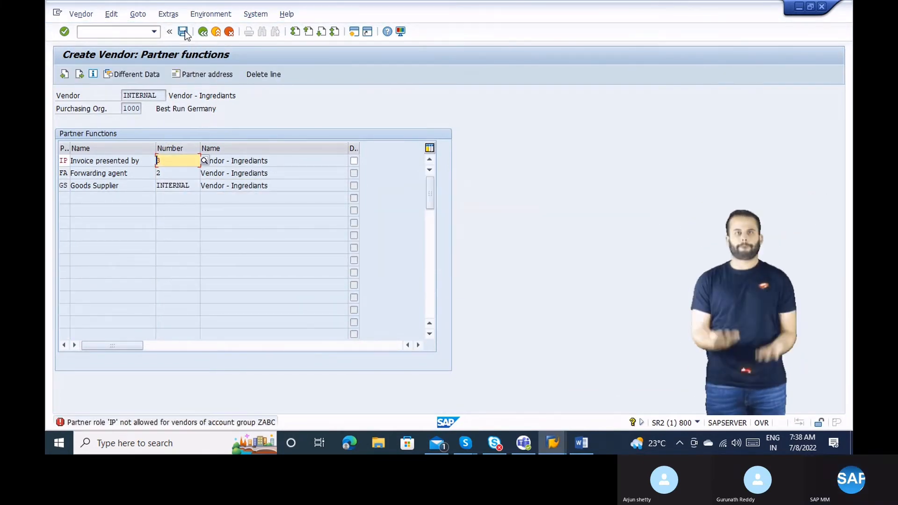
pyautogui.write('1000')
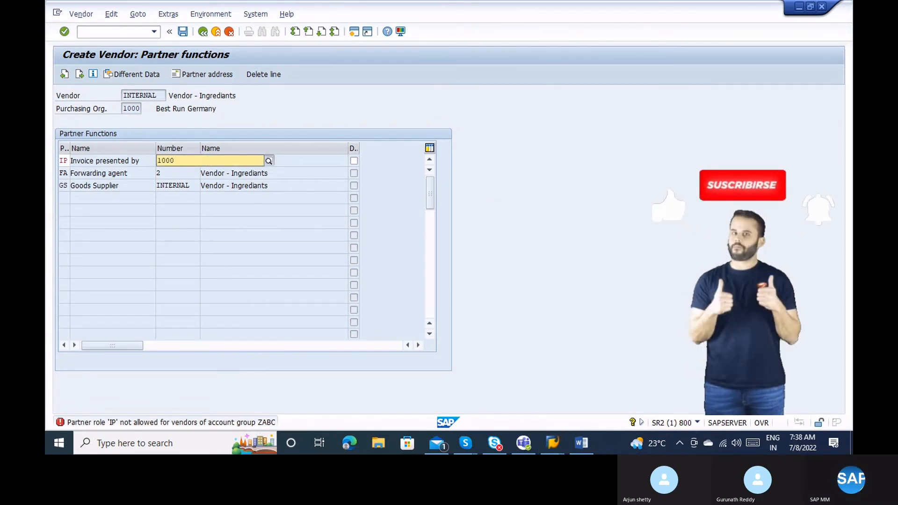
pyautogui.press('Return')
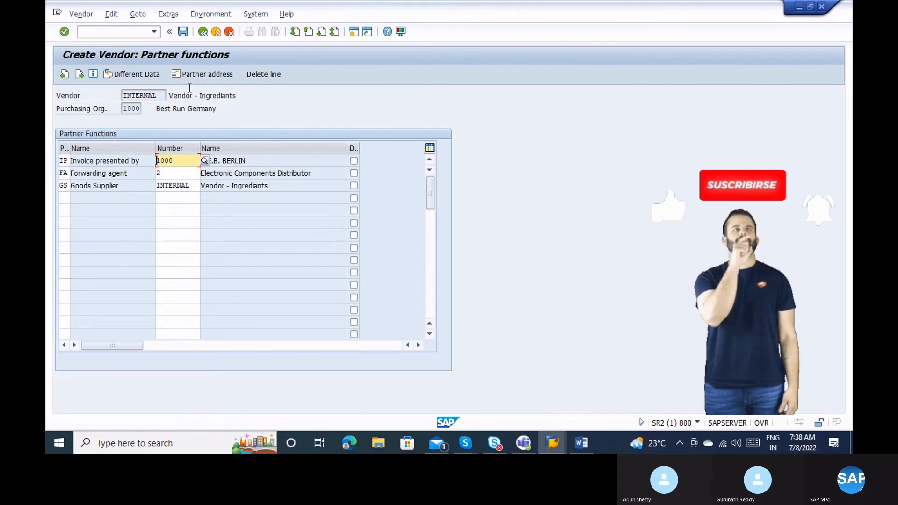
pyautogui.click(178, 35)
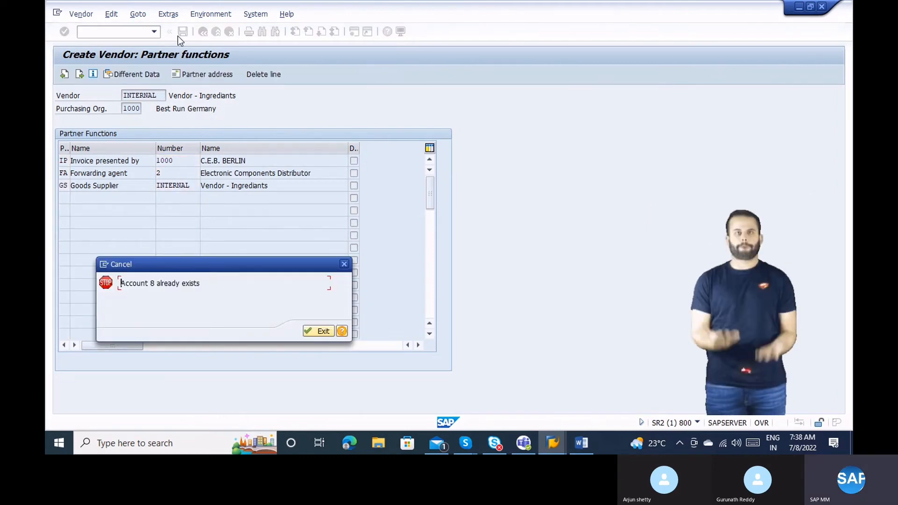
pyautogui.press('Return')
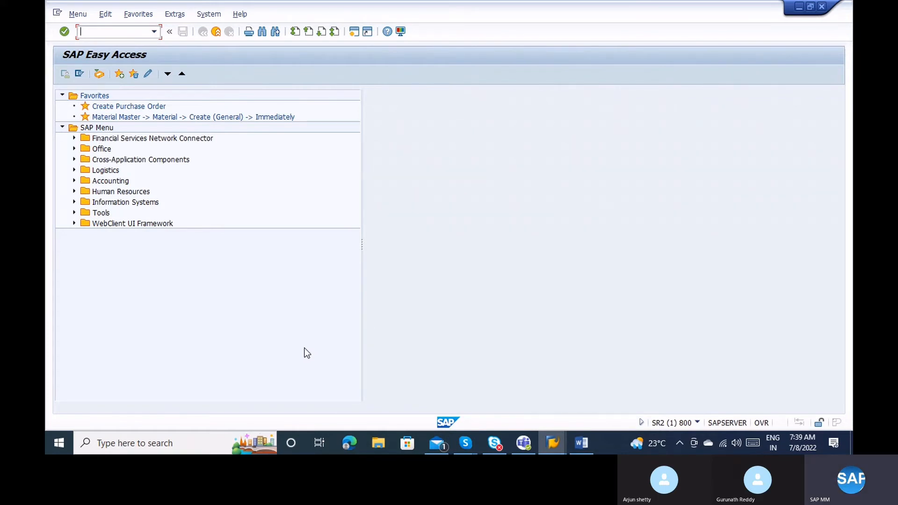
# Try MK05, then switch to XK05 to block or unblock vendor 2 in company code 1000.
pyautogui.write('Mk05')
pyautogui.click(307, 353)
pyautogui.press('Return')
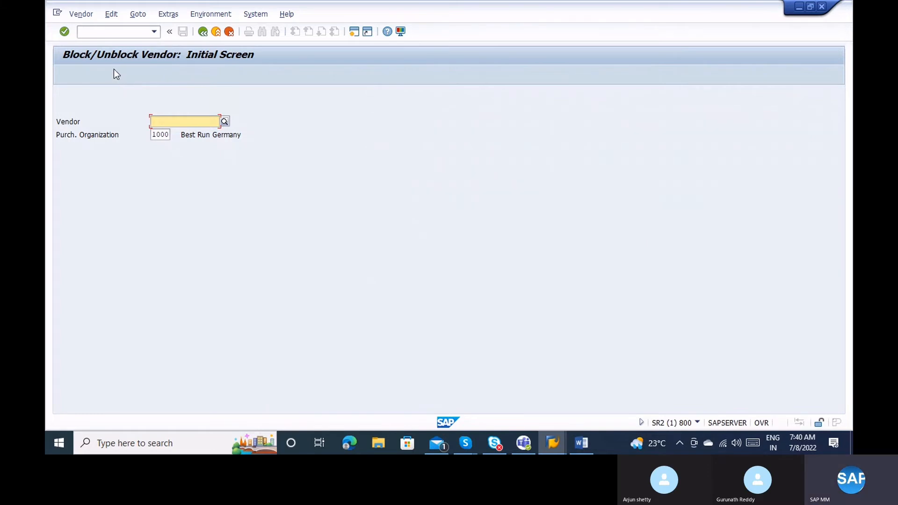
pyautogui.click(97, 32)
pyautogui.write('/')
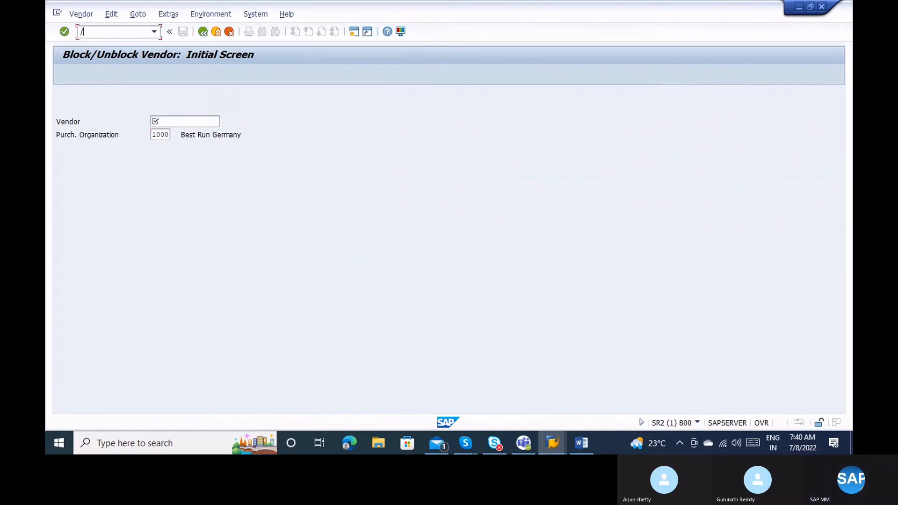
pyautogui.write('nxk05')
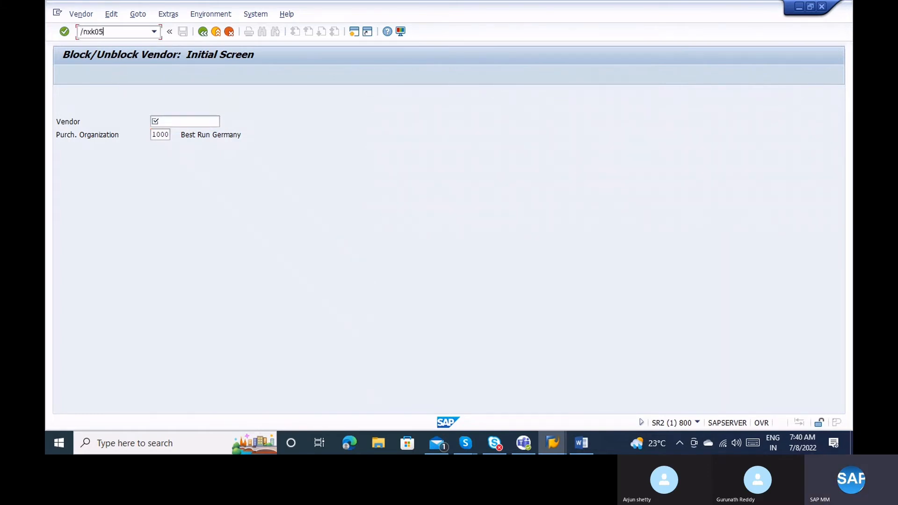
pyautogui.press('Return')
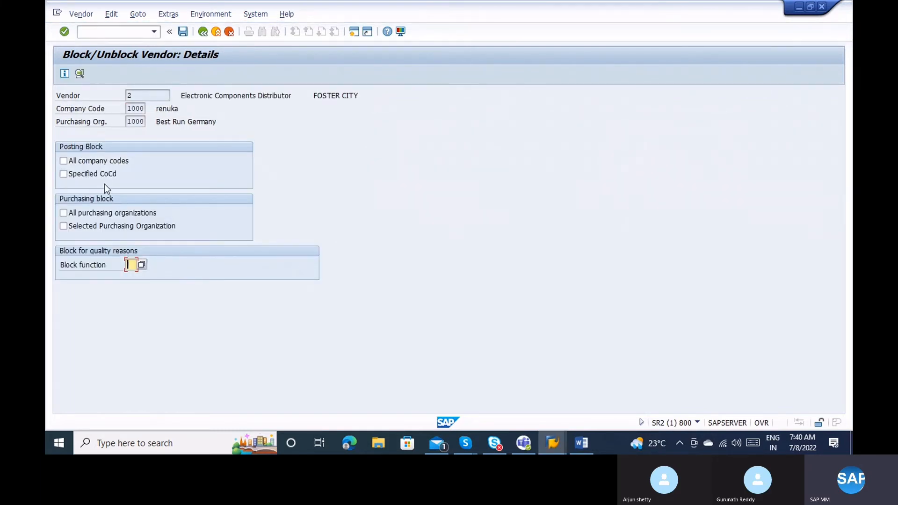
# Try the posting, purchasing and quality block options for vendor 2, leaving every block unset.
pyautogui.click(92, 161)
pyautogui.click(147, 94)
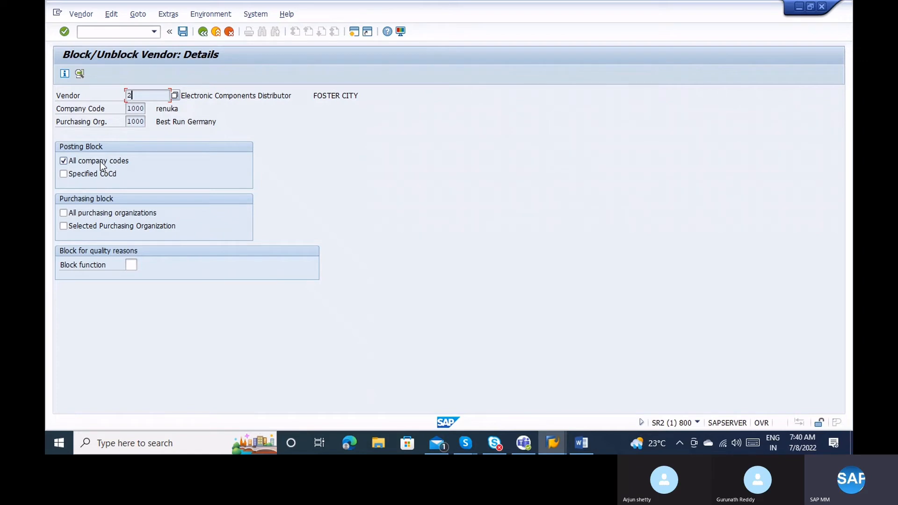
pyautogui.click(76, 161)
pyautogui.click(75, 175)
pyautogui.click(102, 217)
pyautogui.click(102, 217)
pyautogui.click(108, 229)
pyautogui.click(132, 263)
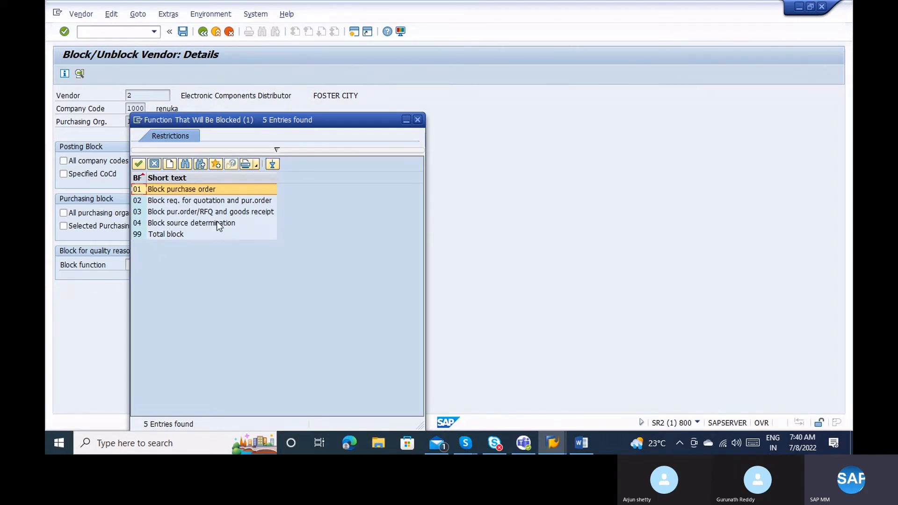
pyautogui.click(418, 120)
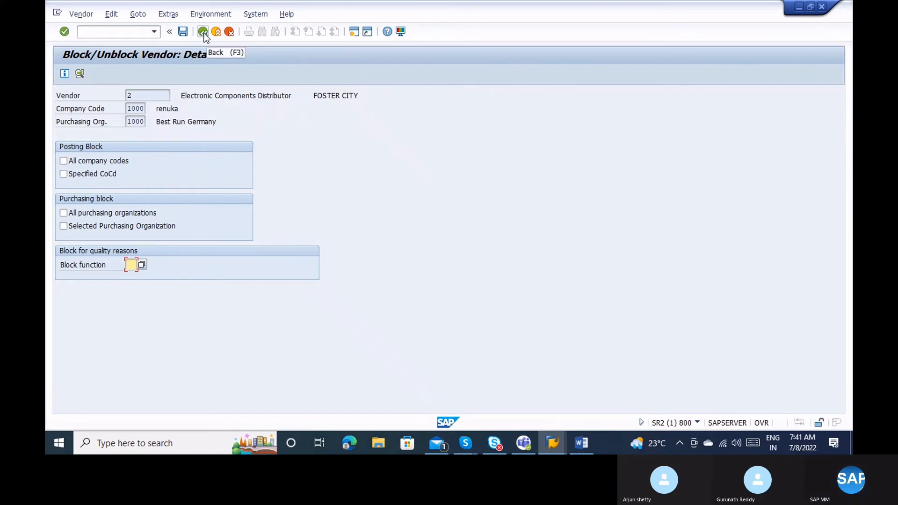
# Block vendor 2 for postings in all company codes, save, and return to Block/Unblock Vendor.
pyautogui.click(104, 162)
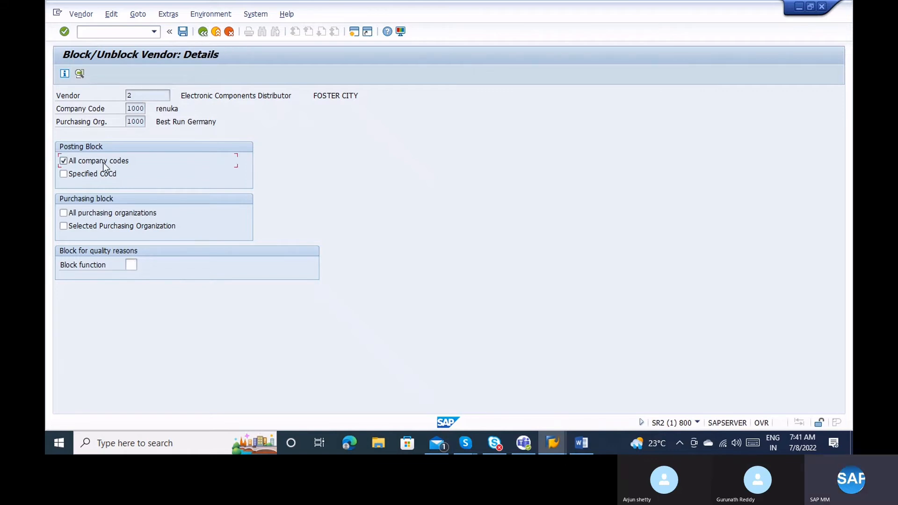
pyautogui.click(183, 31)
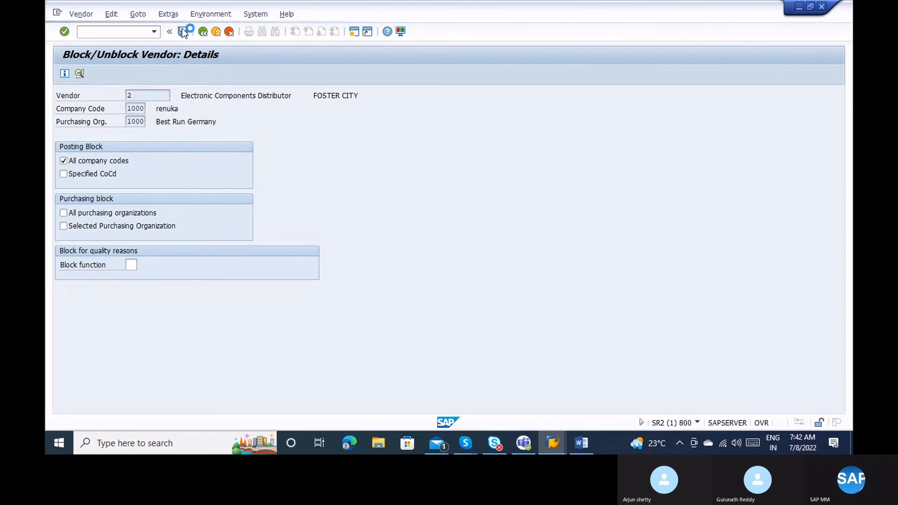
pyautogui.moveTo(553, 443)
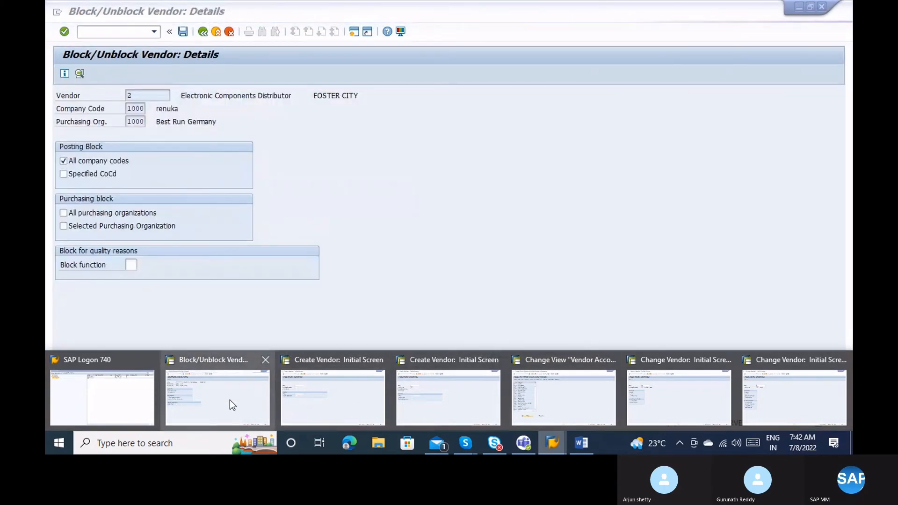
pyautogui.click(230, 400)
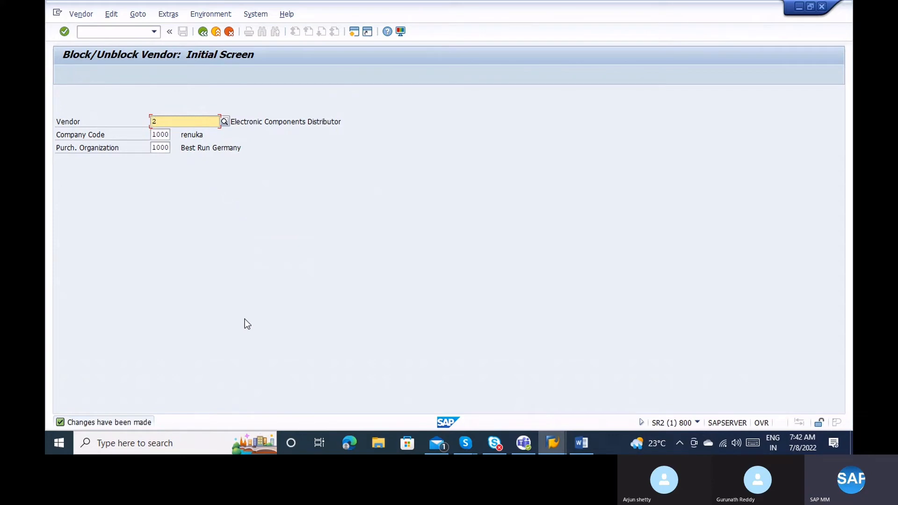
# Start an F-47 down payment request for vendor account 2.
pyautogui.press('Return')
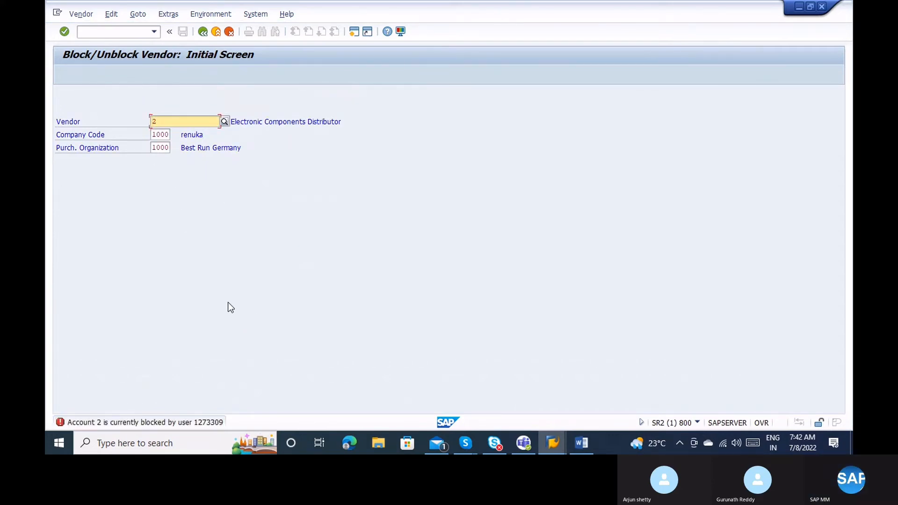
pyautogui.click(130, 33)
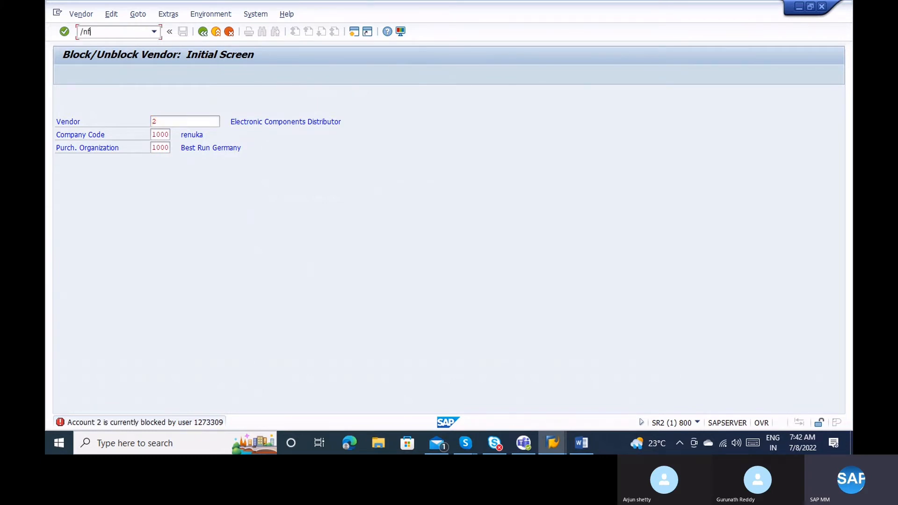
pyautogui.write('/nf-47')
pyautogui.press('Return')
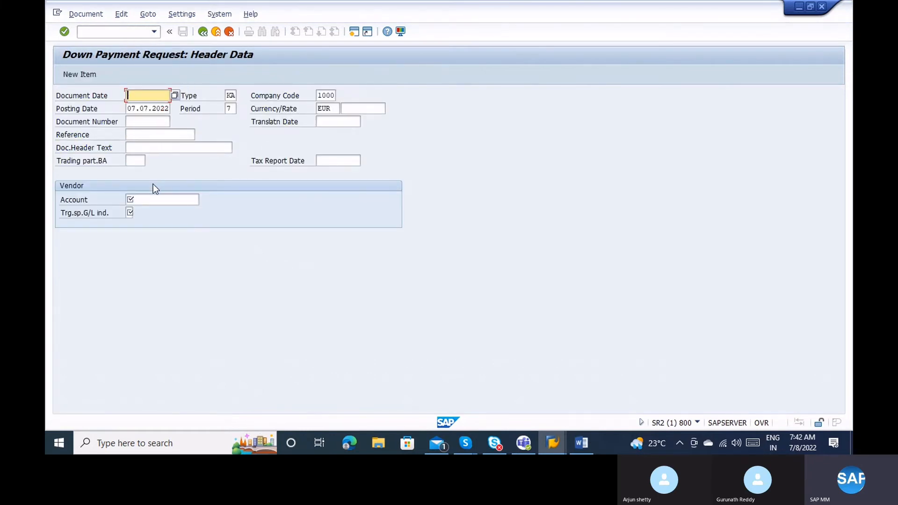
pyautogui.click(142, 199)
pyautogui.write('2')
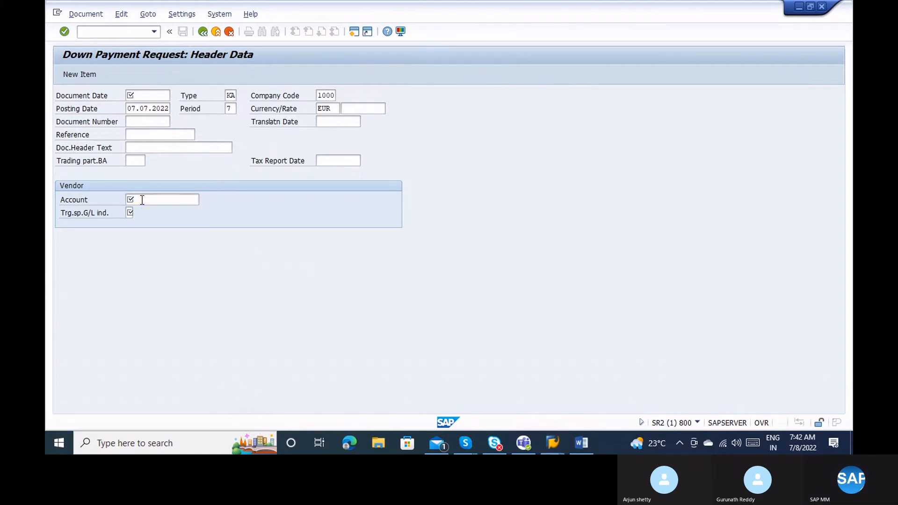
pyautogui.press('Return')
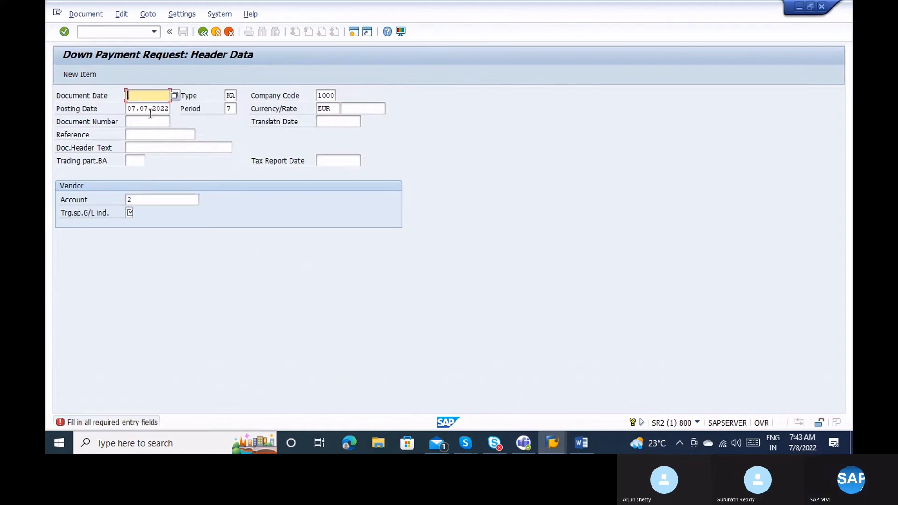
# Set the document date to 07.07.2022 and special G/L indicator H, Security deposit.
pyautogui.click(175, 95)
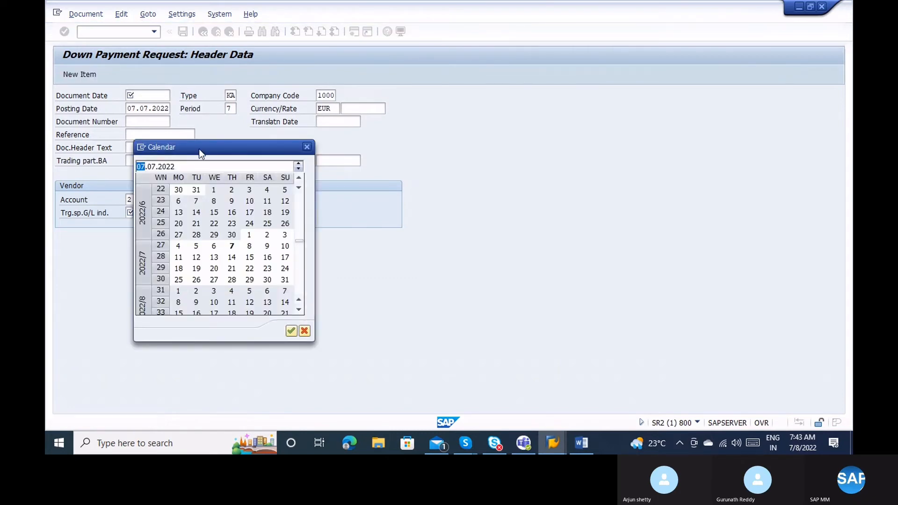
pyautogui.doubleClick(234, 247)
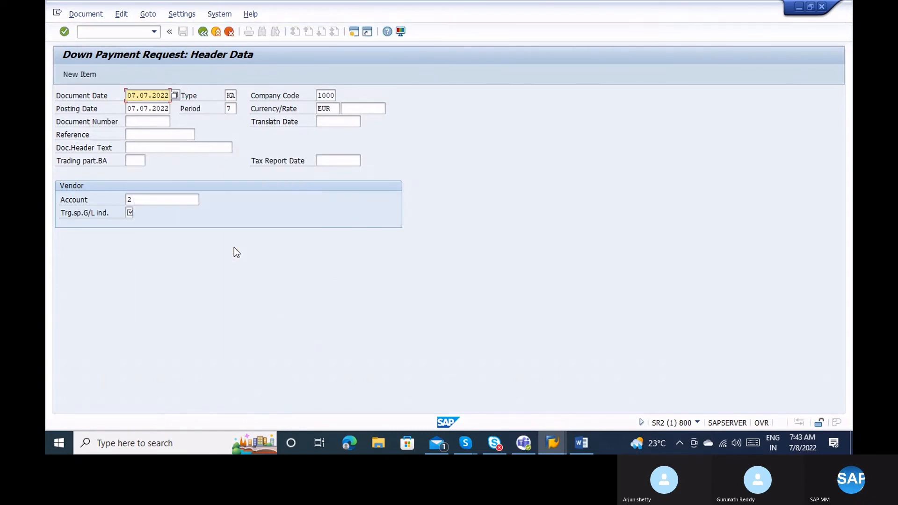
pyautogui.press('Return')
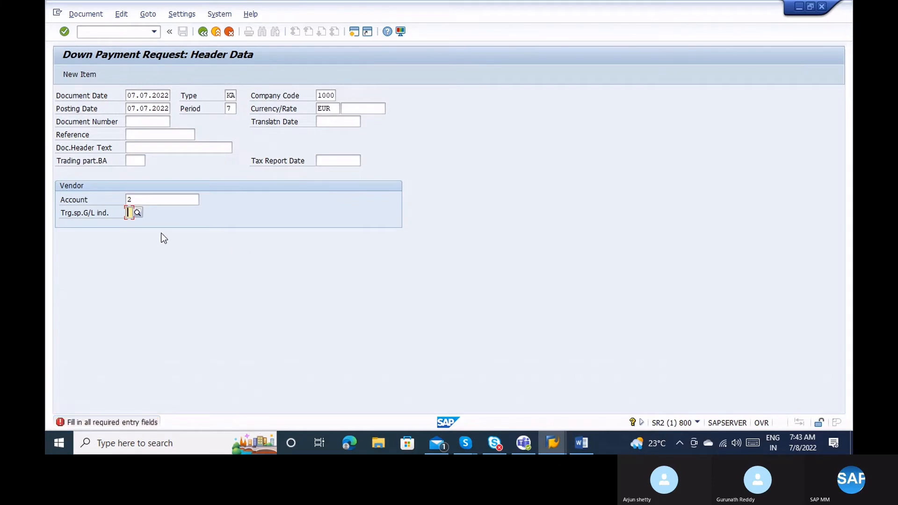
pyautogui.click(134, 209)
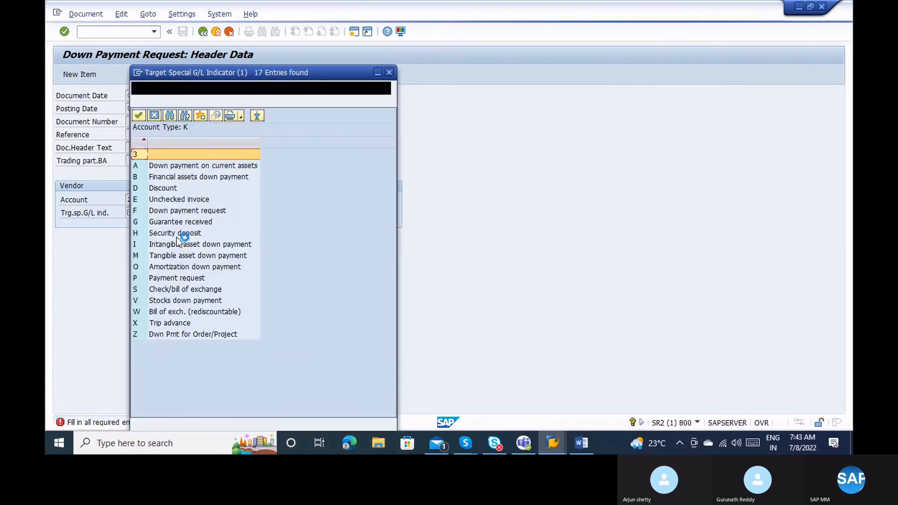
pyautogui.doubleClick(177, 238)
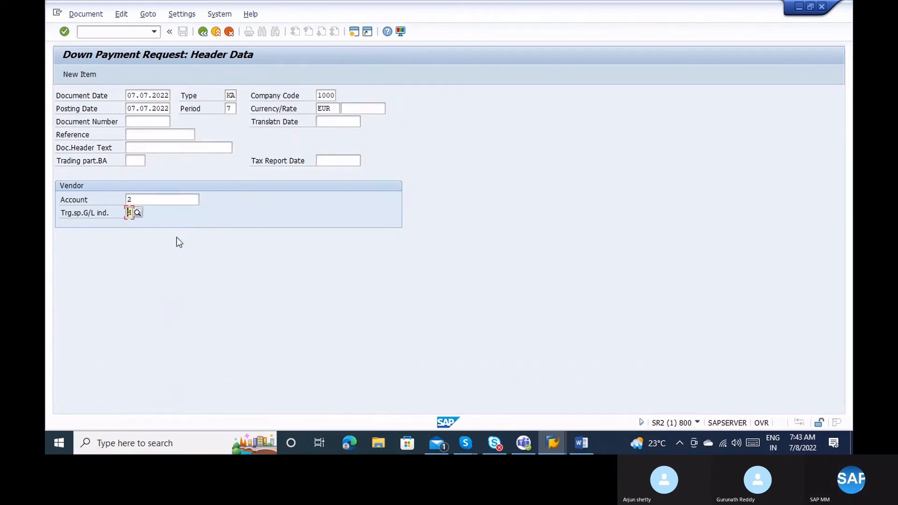
pyautogui.press('Return')
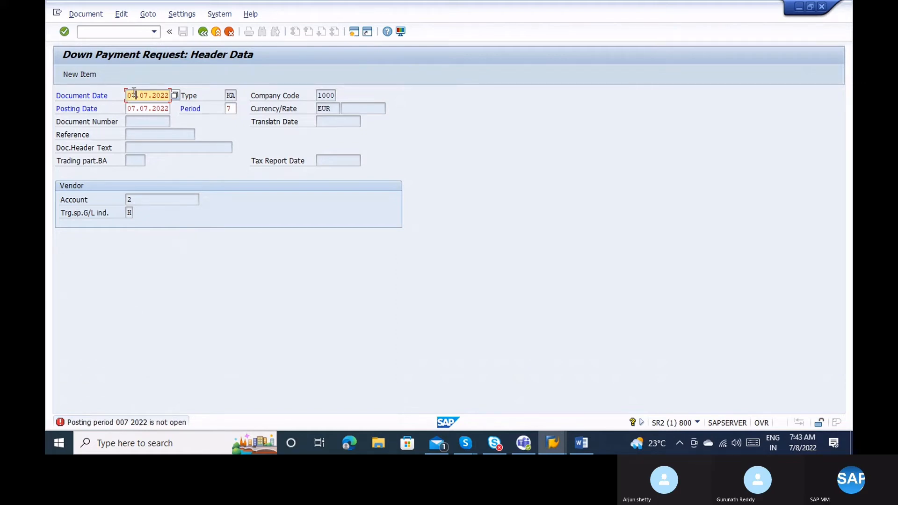
# Change the dates to 07.06.2022 and resubmit; period 006 2022 is reported not open.
pyautogui.press('Right')
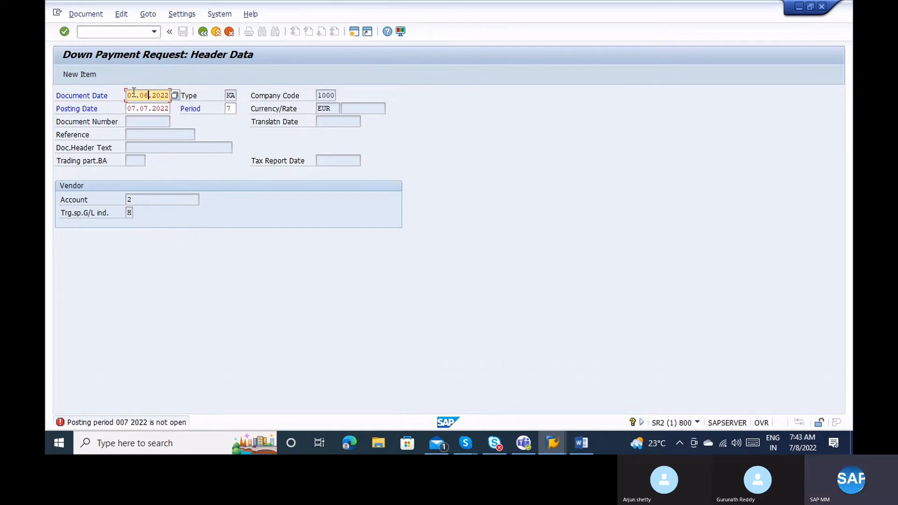
pyautogui.press('Down')
pyautogui.press('Return')
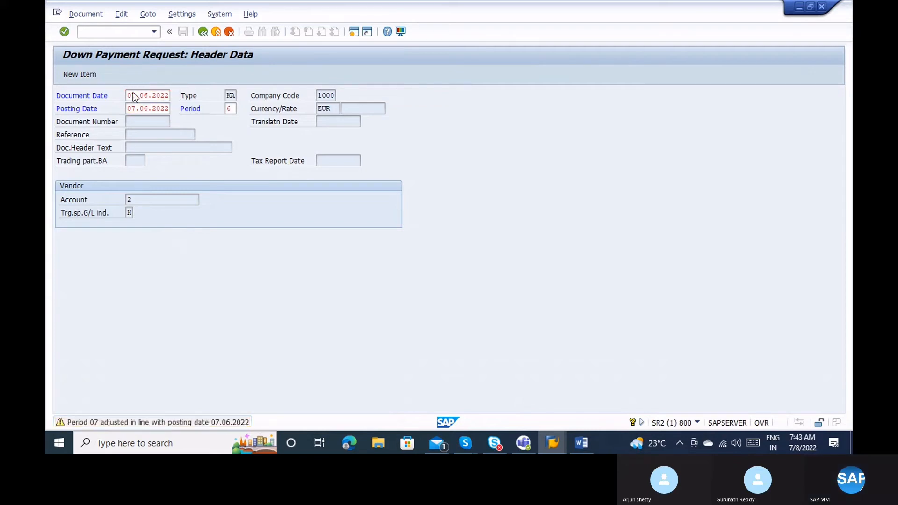
pyautogui.press('Return')
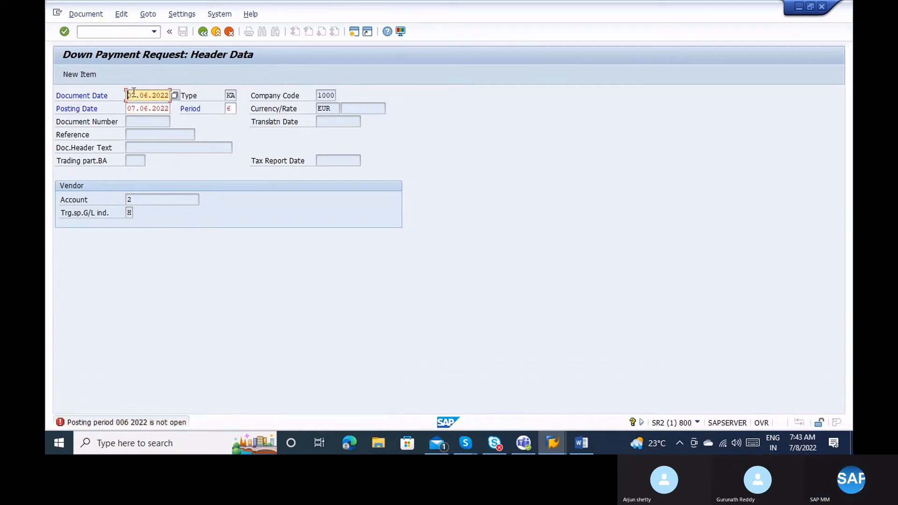
pyautogui.click(89, 26)
pyautogui.write('/nxk05')
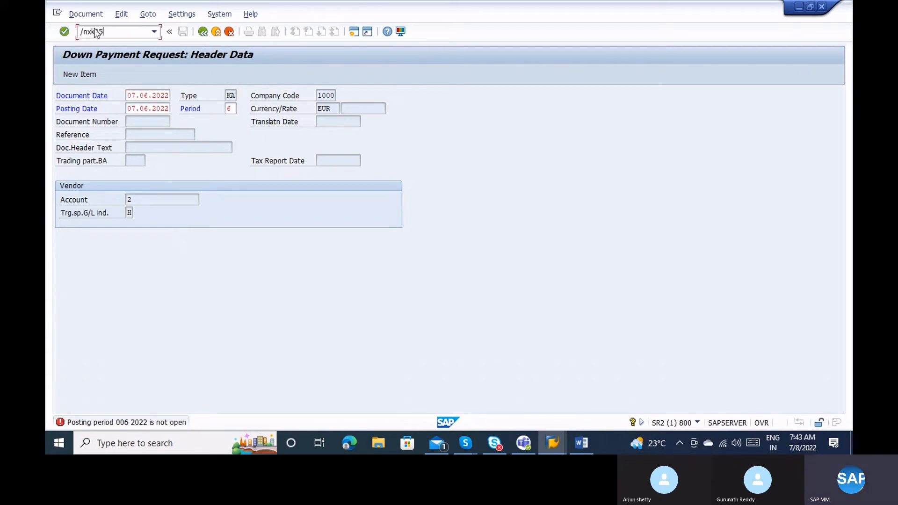
# Block vendor 2 for purchasing in all purchasing organizations via XK05 and save.
pyautogui.press('Return')
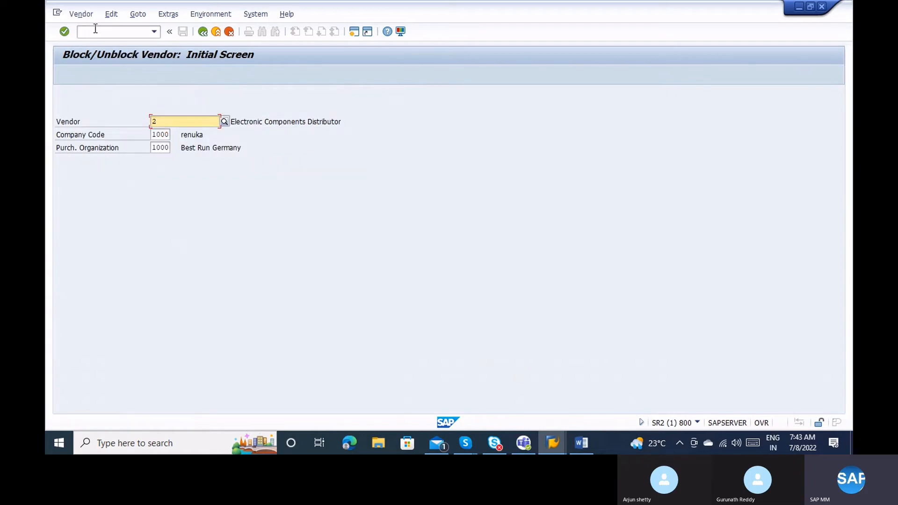
pyautogui.press('Return')
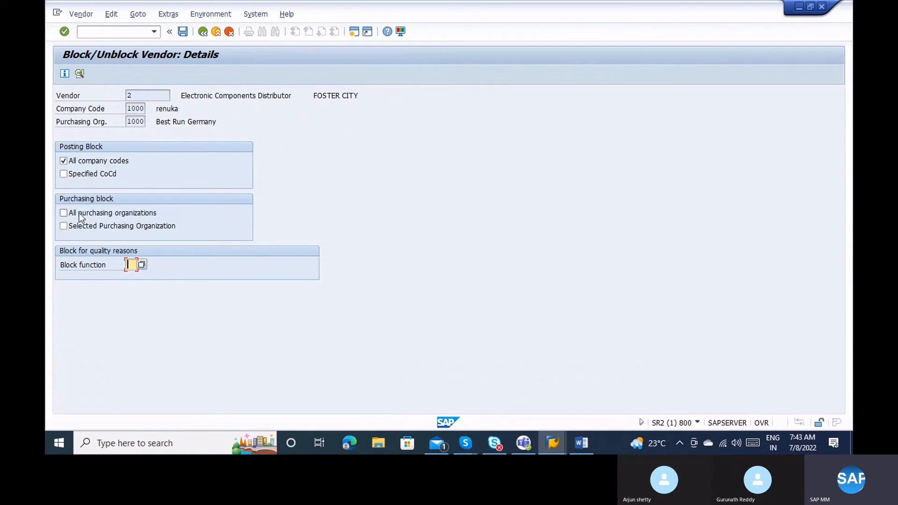
pyautogui.click(78, 212)
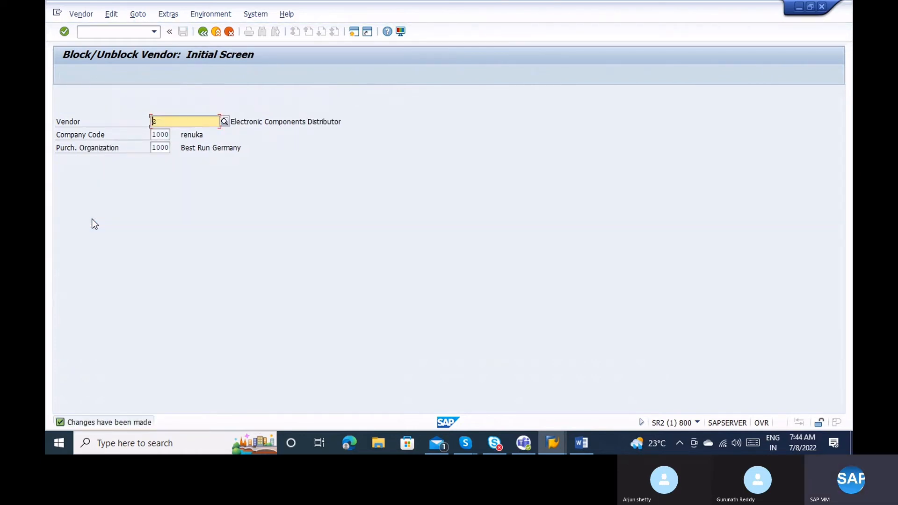
pyautogui.click(116, 33)
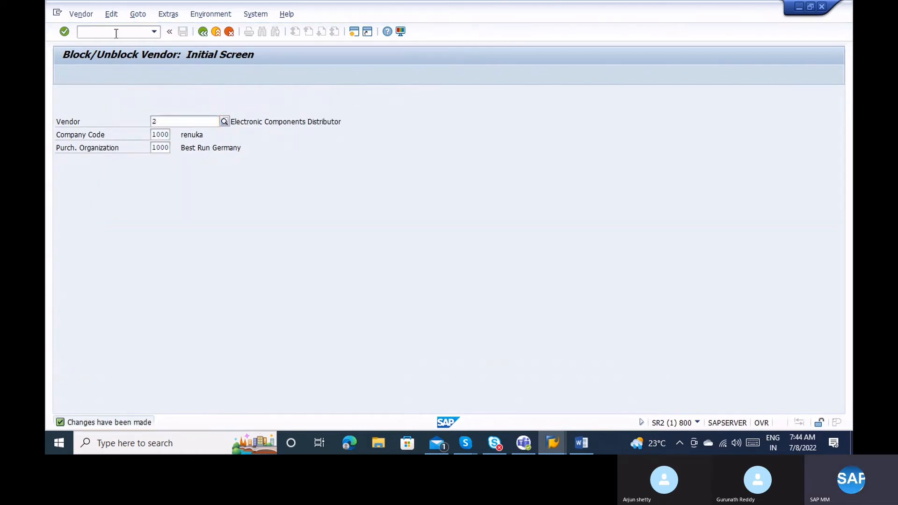
# Try an ME21N purchase order for vendor 2, org 1000, group 000; it is refused as blocked.
pyautogui.write('/nme21n')
pyautogui.press('Return')
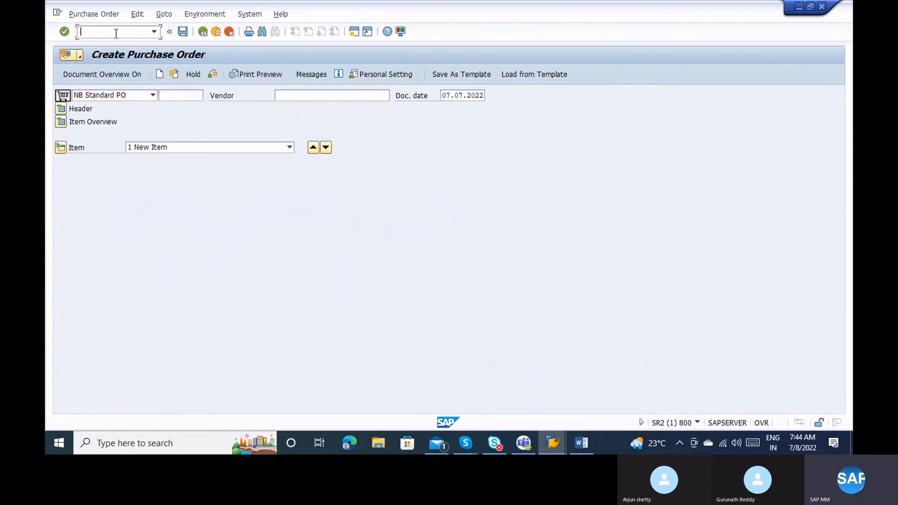
pyautogui.write('nme21n')
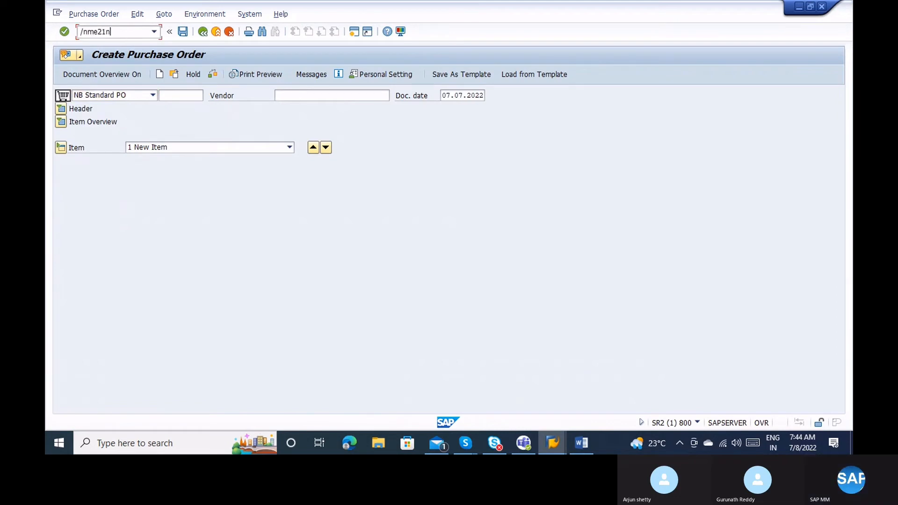
pyautogui.press('Return')
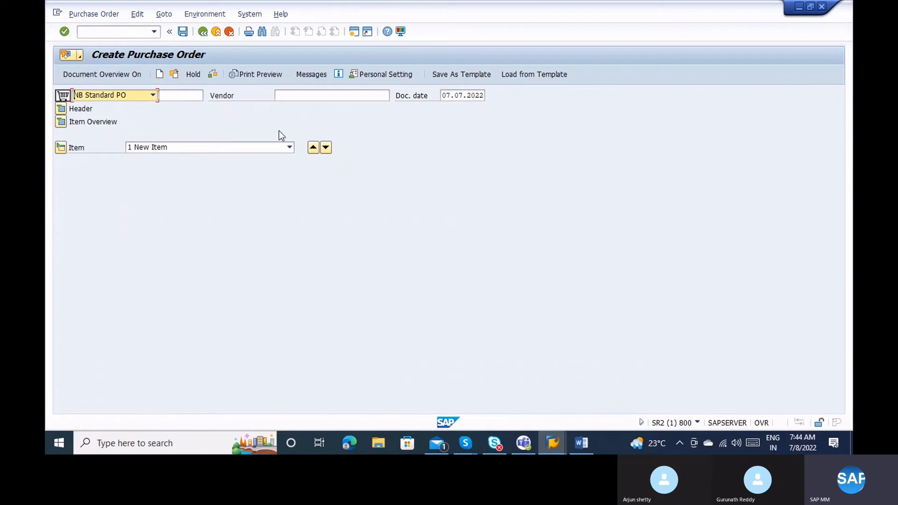
pyautogui.click(291, 99)
pyautogui.press('Return')
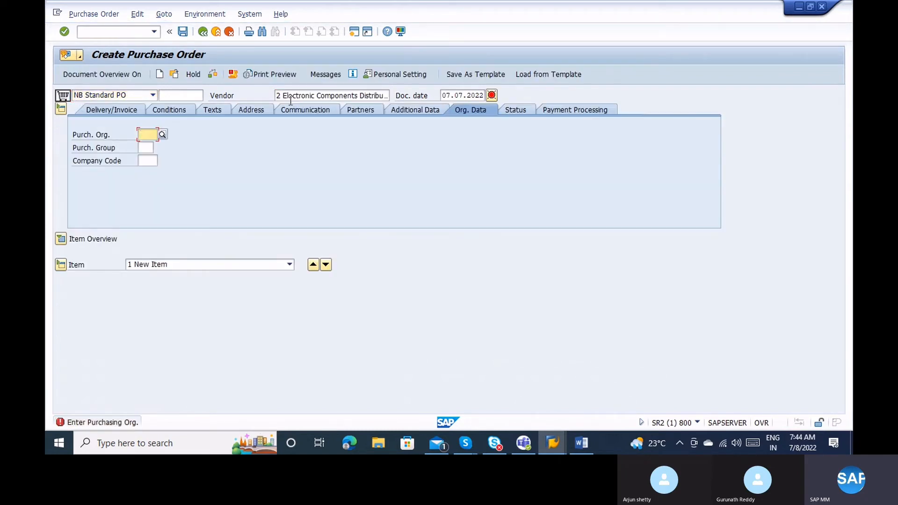
pyautogui.write('1000')
pyautogui.press('Tab')
pyautogui.write('000')
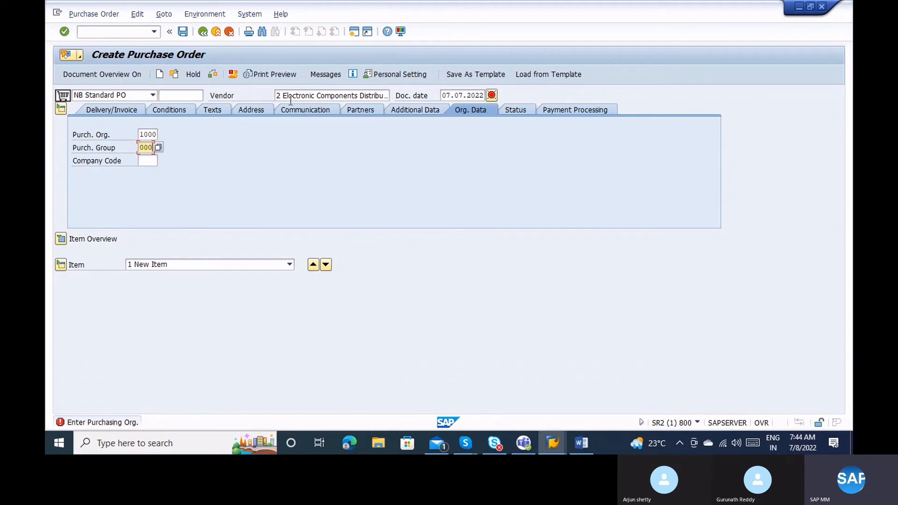
pyautogui.press('Return')
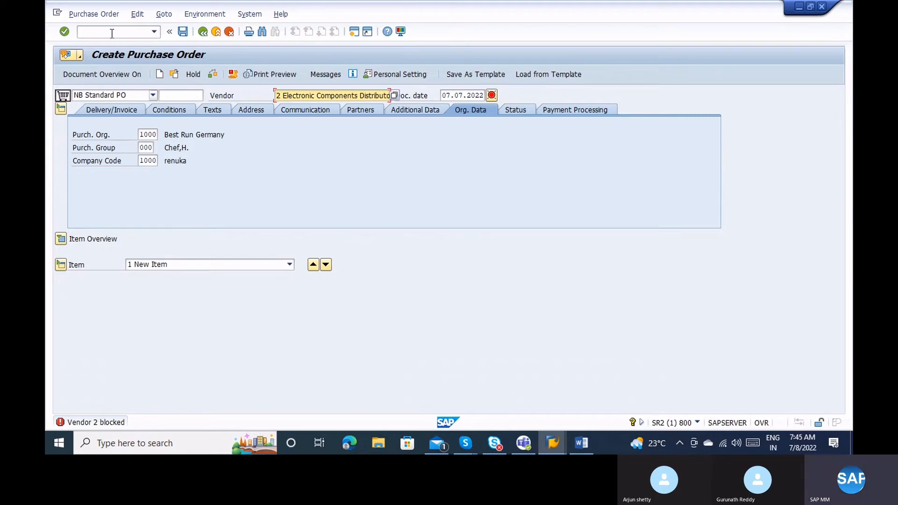
pyautogui.hotkey('ctrl', '/')
pyautogui.write('/n')
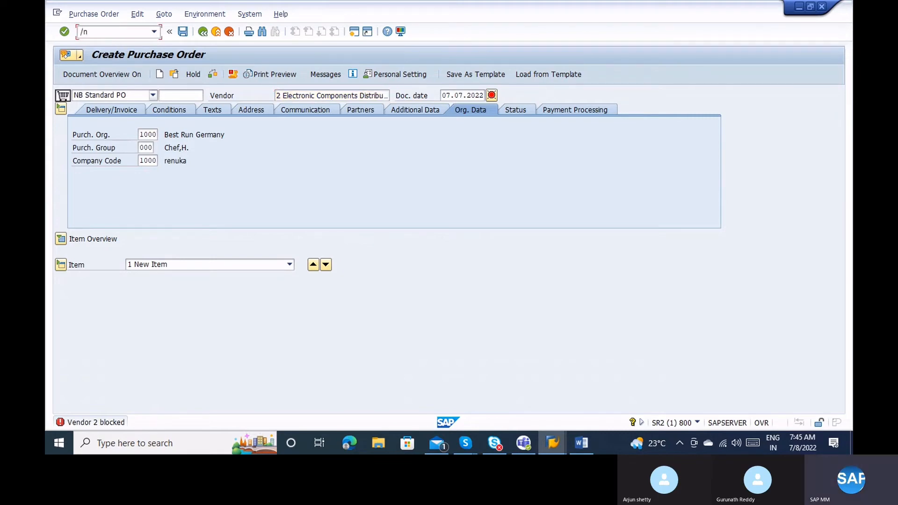
pyautogui.write('xk05')
# In XK05, clear vendor 2's purchasing block for all organizations and posting block for all company codes.
pyautogui.press('Return')
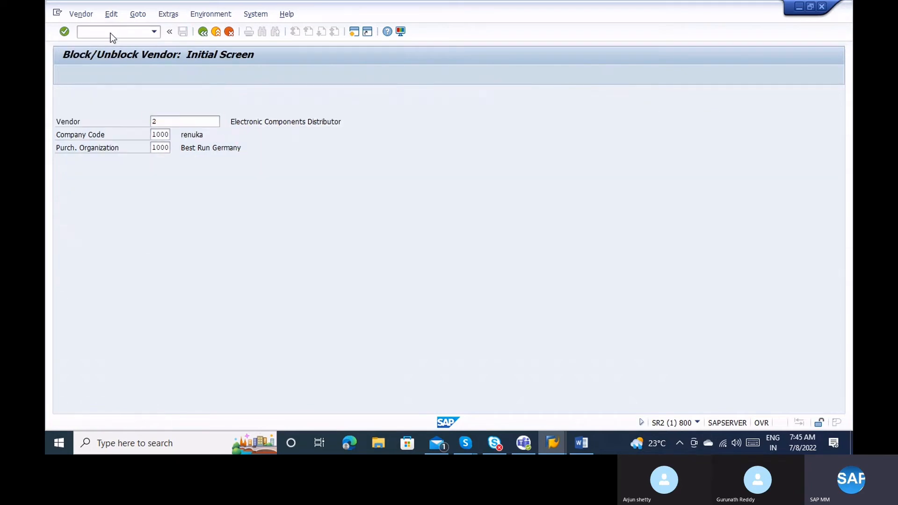
pyautogui.press('Return')
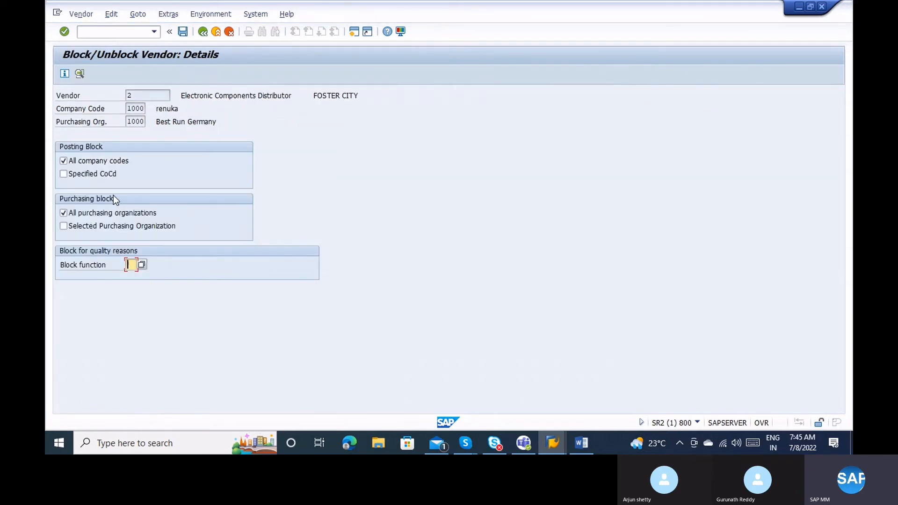
pyautogui.click(102, 224)
pyautogui.click(92, 216)
pyautogui.click(92, 226)
pyautogui.click(88, 156)
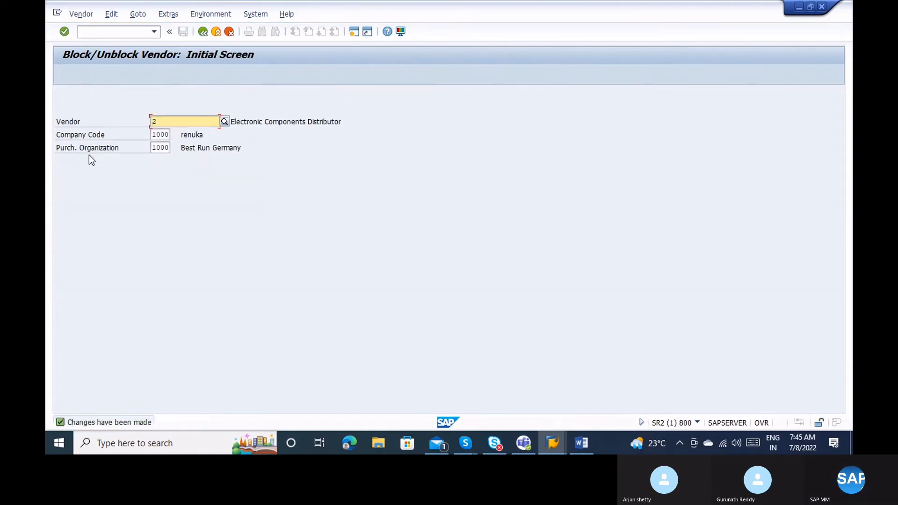
# Start a new purchase order with /nme21n.
pyautogui.click(131, 32)
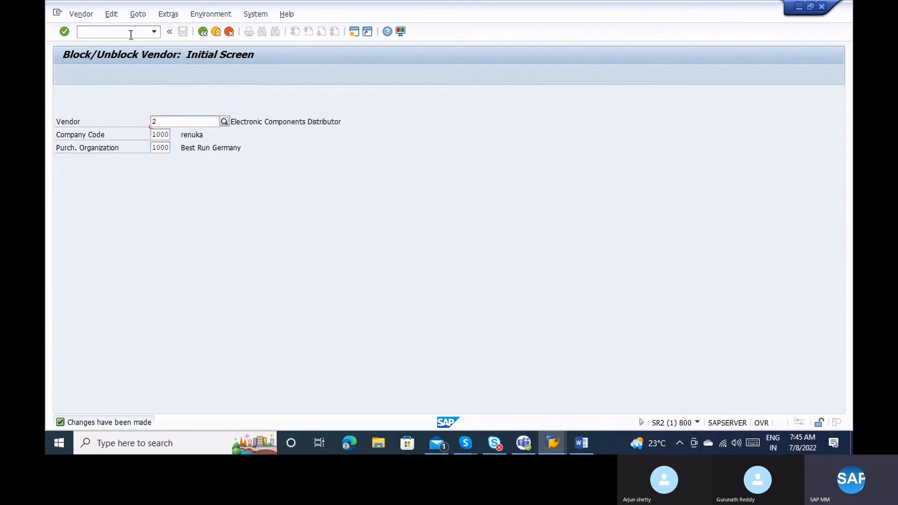
pyautogui.write('/nme21n')
pyautogui.press('Return')
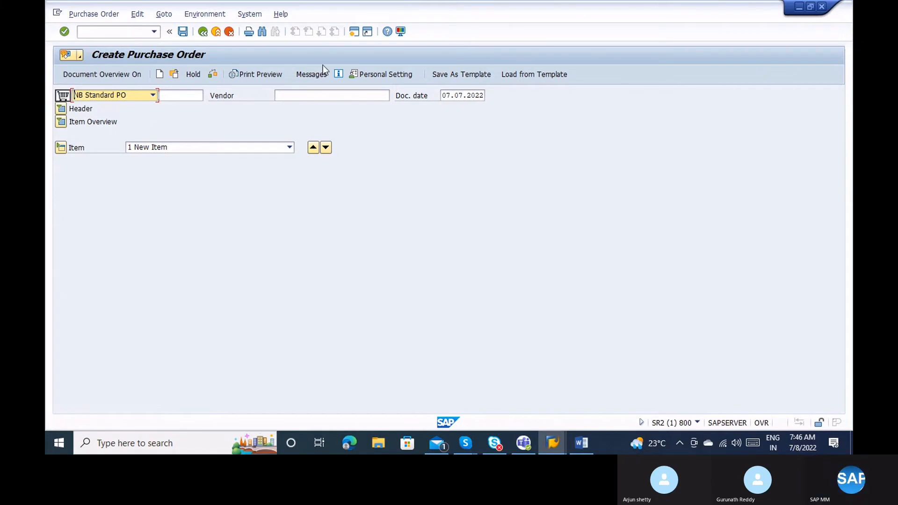
# On a new purchase order, enter vendor 2, purchasing org 1000, group 000 and company code 1000.
pyautogui.click(315, 93)
pyautogui.write('2')
pyautogui.press('Return')
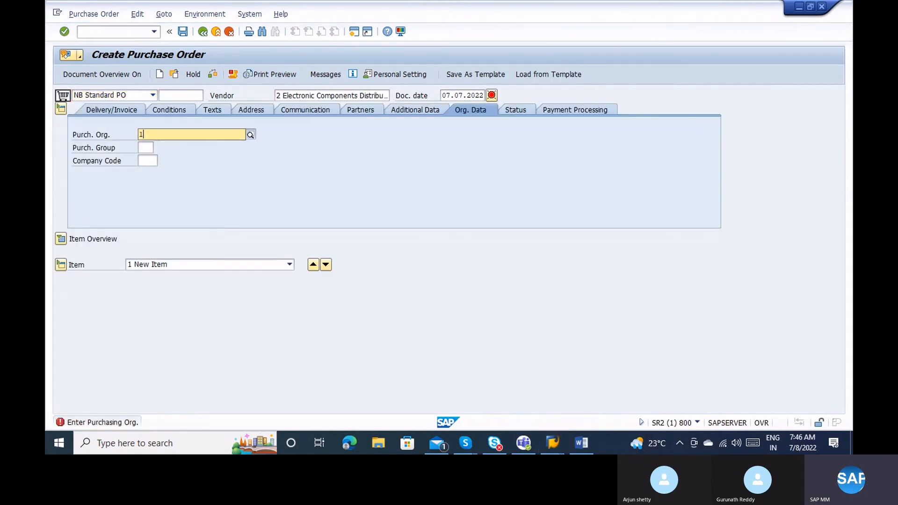
pyautogui.write('100')
pyautogui.press('Return')
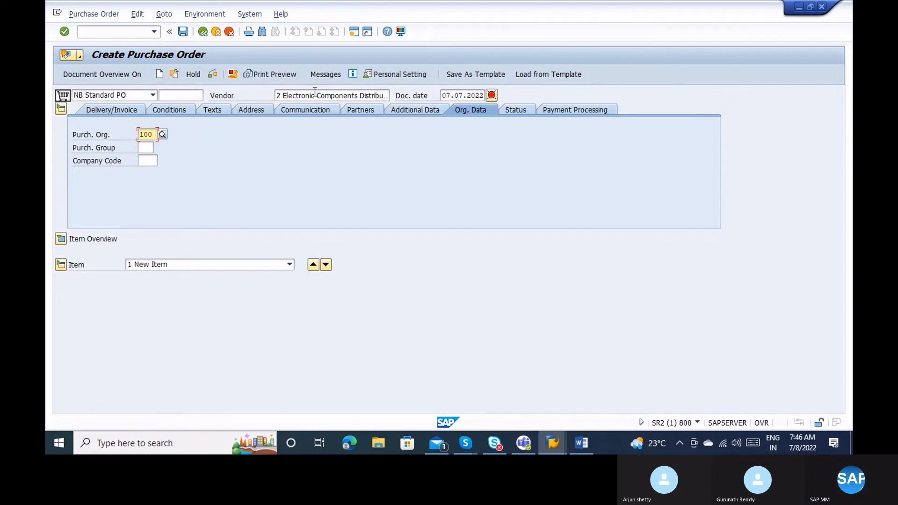
pyautogui.write('0')
pyautogui.press('Return')
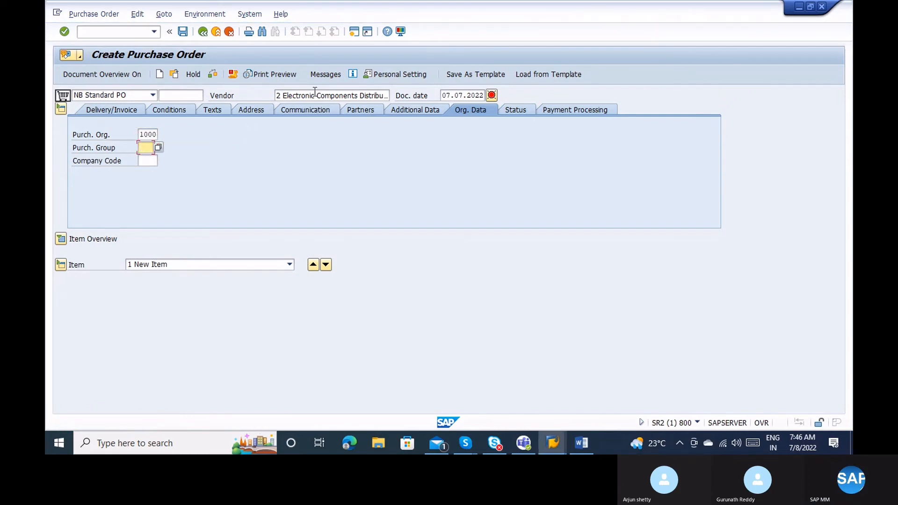
pyautogui.write('000')
pyautogui.press('Return')
pyautogui.write('1000')
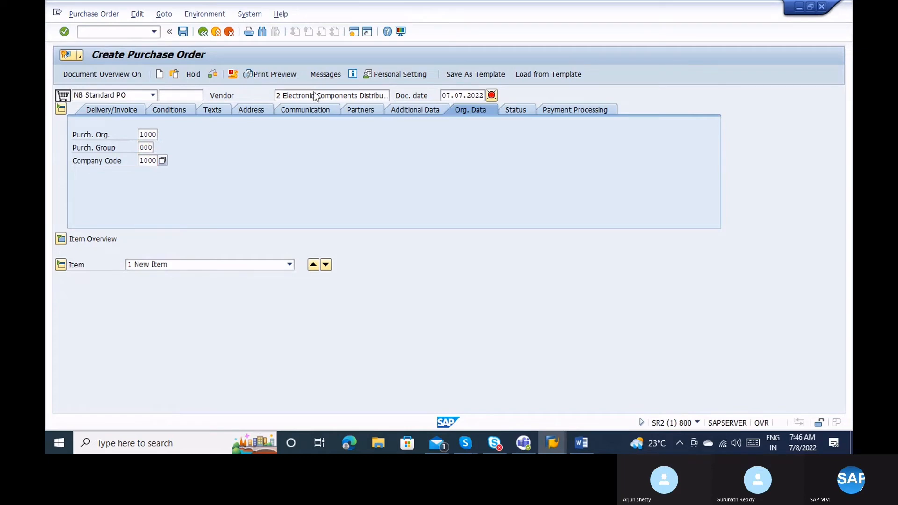
pyautogui.press('Return')
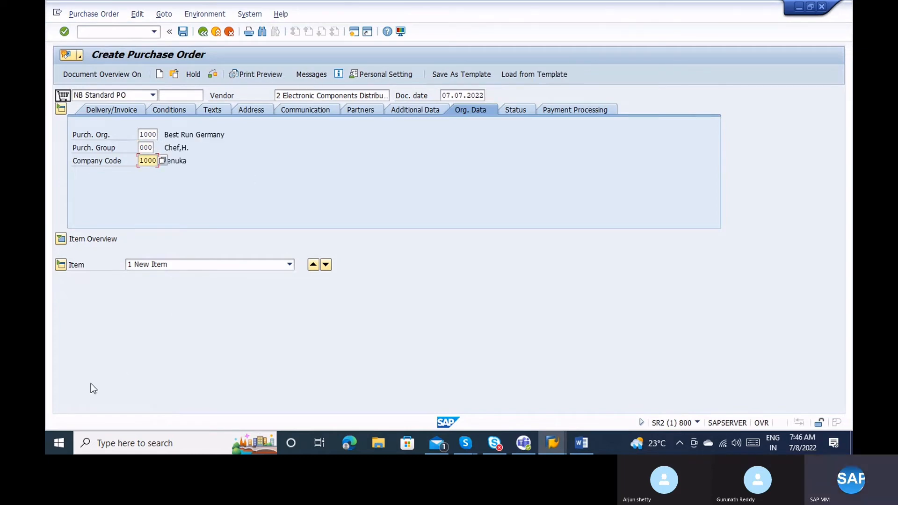
# Expand the item overview, then exit the order without saving.
pyautogui.click(62, 228)
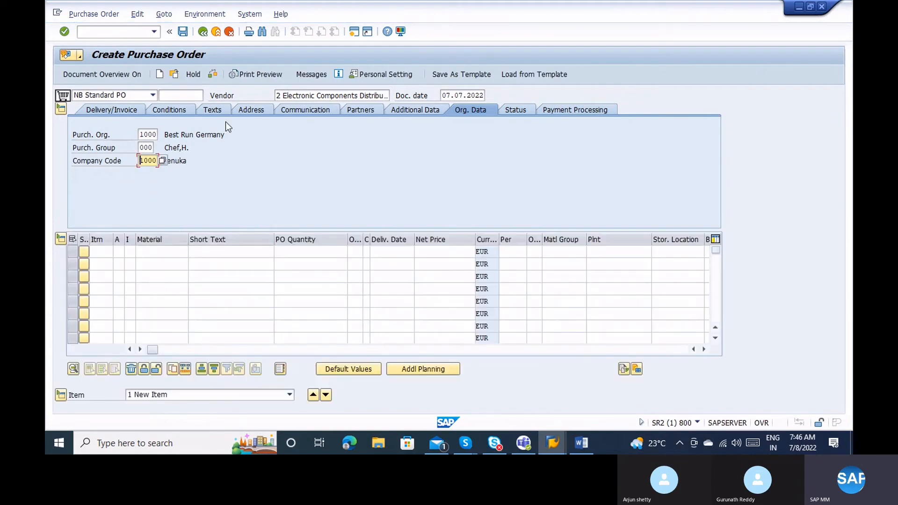
pyautogui.click(217, 32)
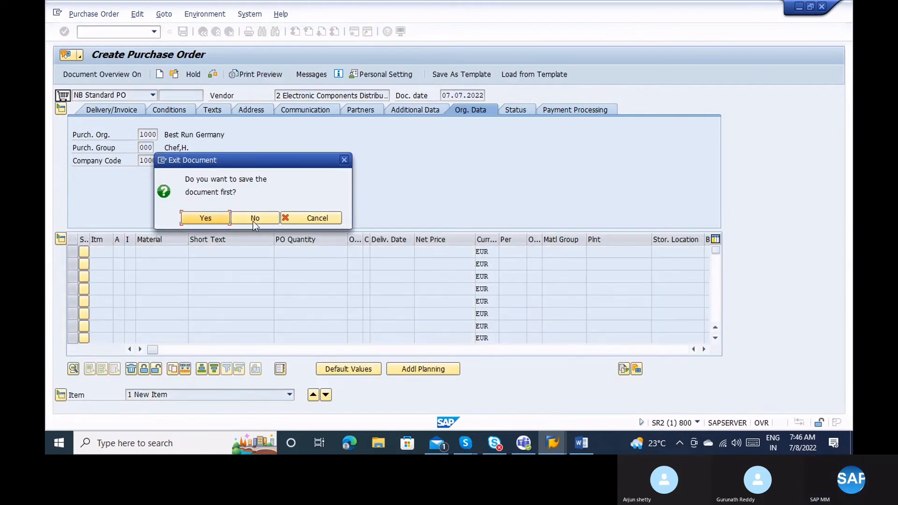
pyautogui.click(252, 223)
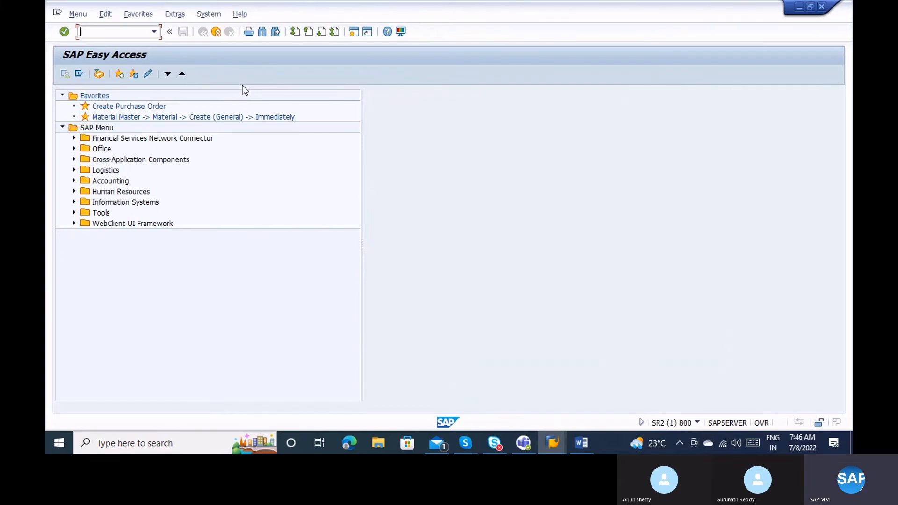
# Start the vendor account changes transaction XK04 to list vendor 2's changed fields.
pyautogui.write('K04')
pyautogui.press('Return')
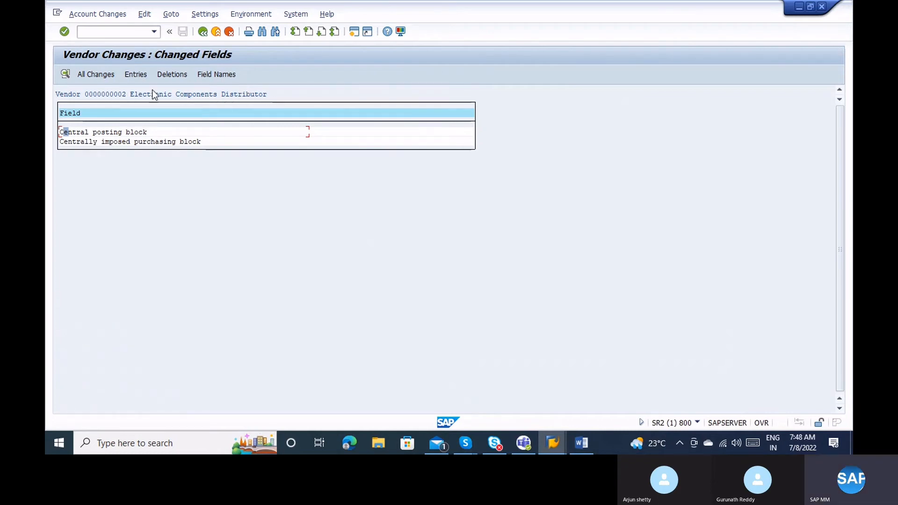
# Inspect the posting block and purchasing block change details, each set and removed on 08.07.22.
pyautogui.click(131, 132)
pyautogui.click(152, 132)
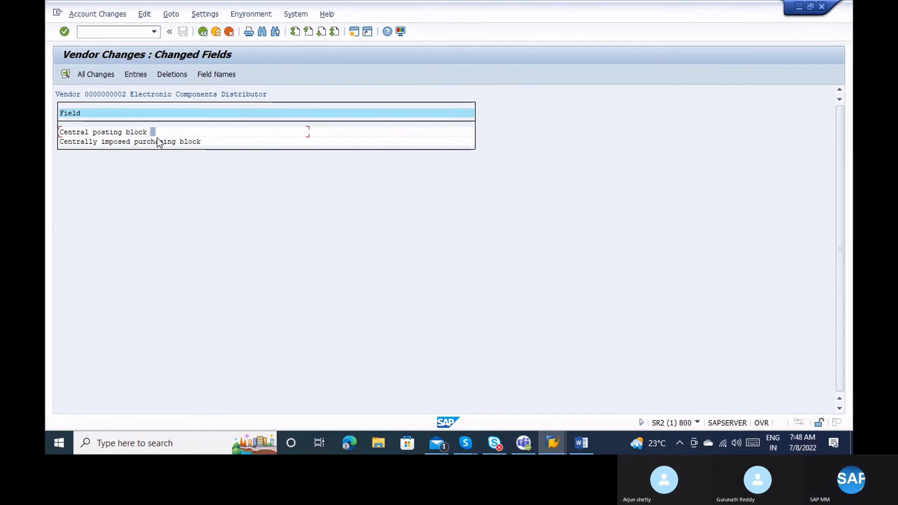
pyautogui.click(158, 142)
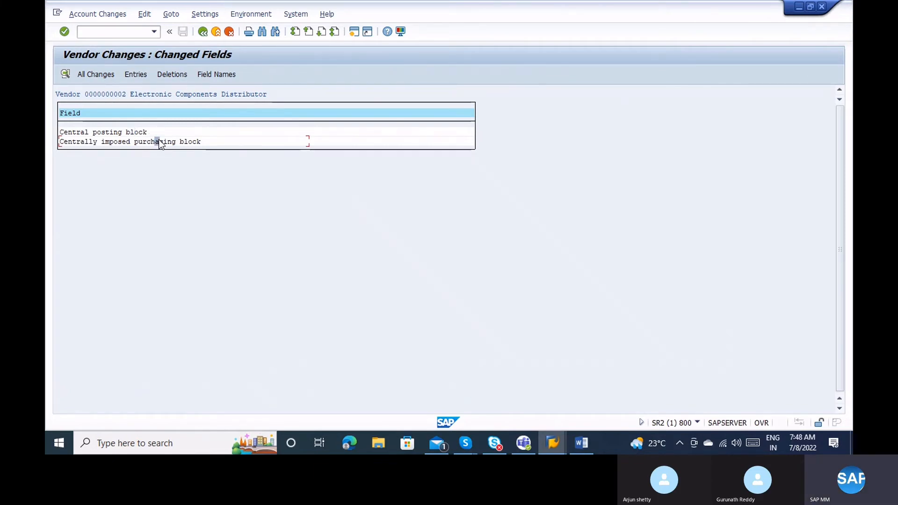
pyautogui.click(111, 133)
pyautogui.doubleClick(110, 134)
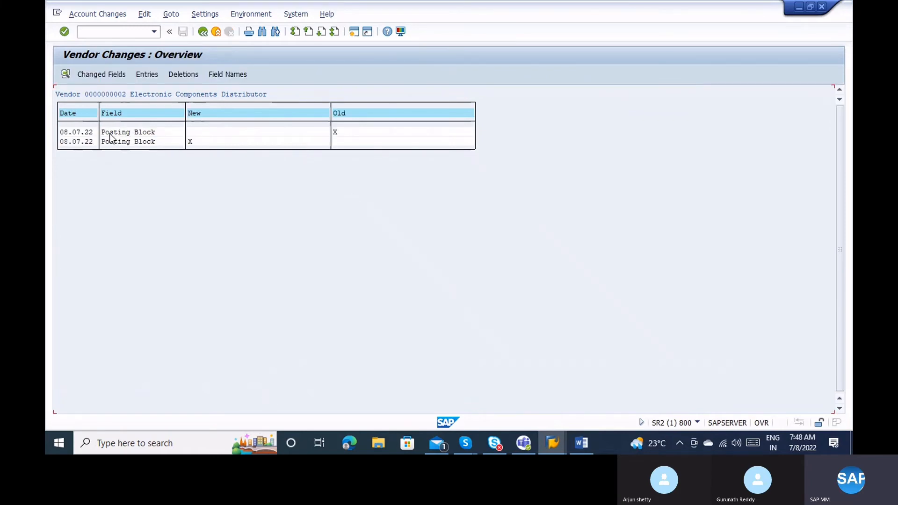
pyautogui.click(85, 133)
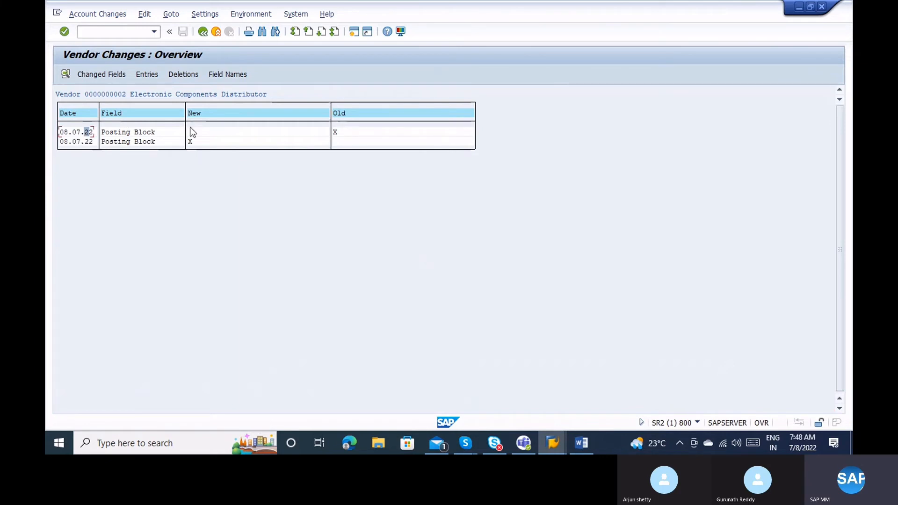
pyautogui.click(335, 132)
pyautogui.click(217, 133)
pyautogui.click(92, 144)
pyautogui.click(78, 132)
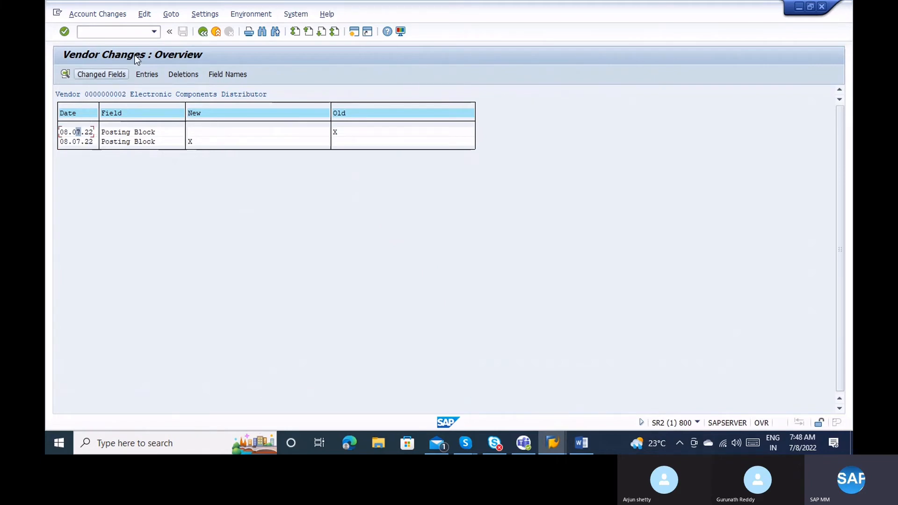
pyautogui.click(203, 32)
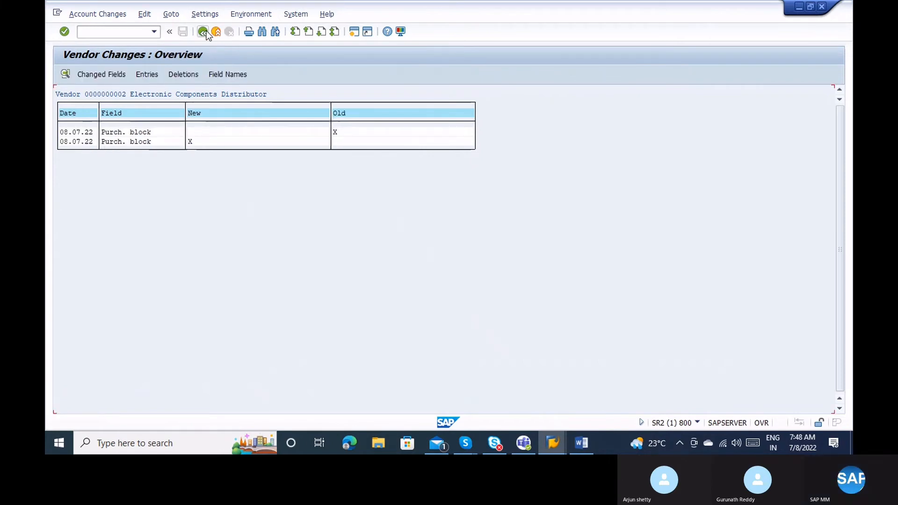
pyautogui.click(101, 74)
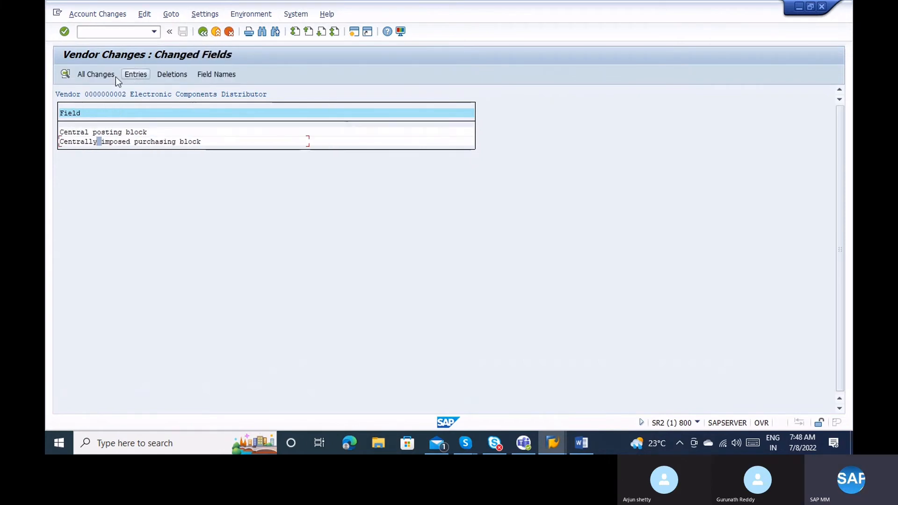
# View all changes, toggle technical field names and labels, check deletions and entries, then go back.
pyautogui.click(92, 75)
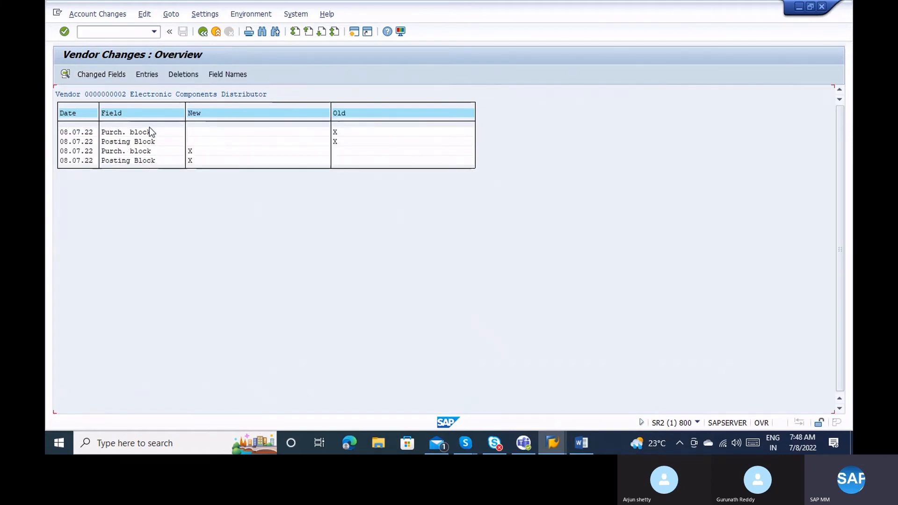
pyautogui.click(227, 74)
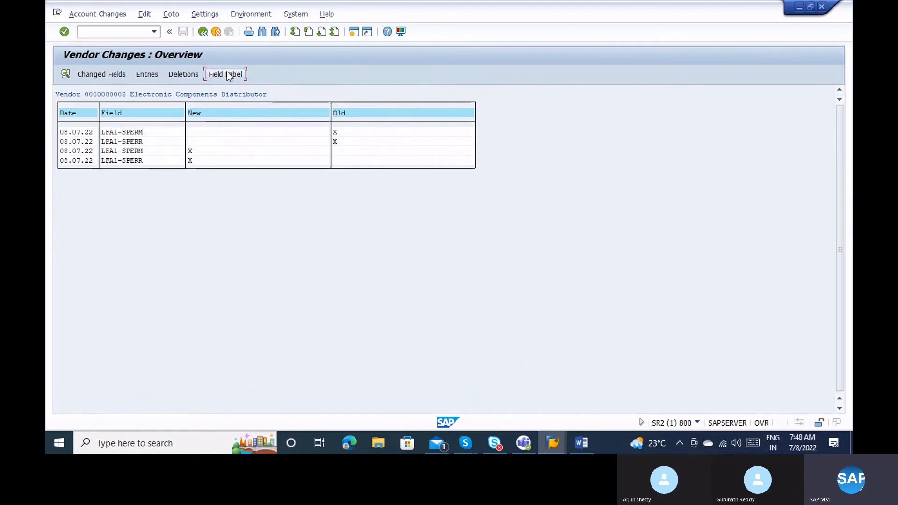
pyautogui.click(227, 74)
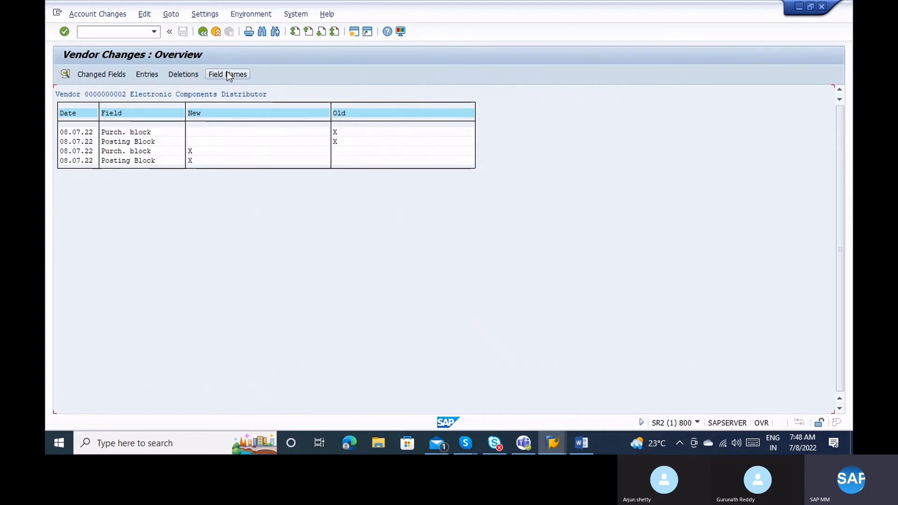
pyautogui.click(188, 75)
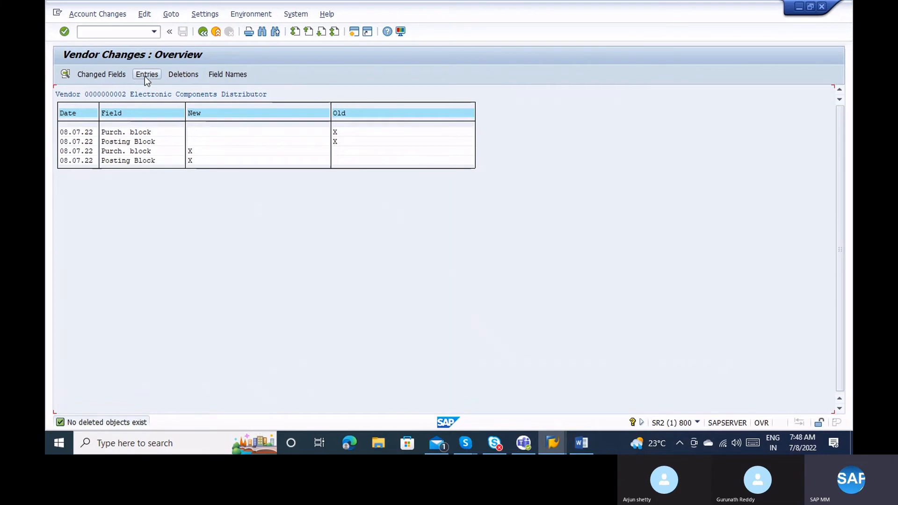
pyautogui.click(145, 76)
pyautogui.click(102, 75)
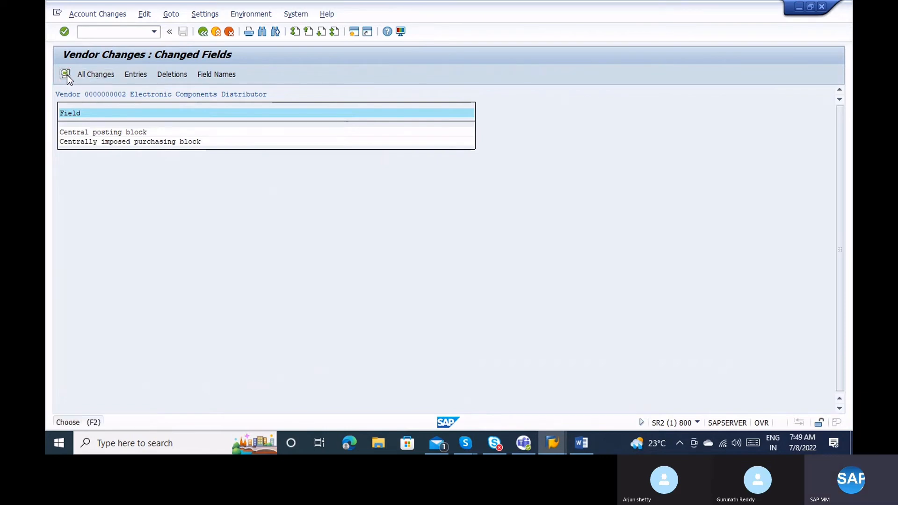
pyautogui.click(206, 37)
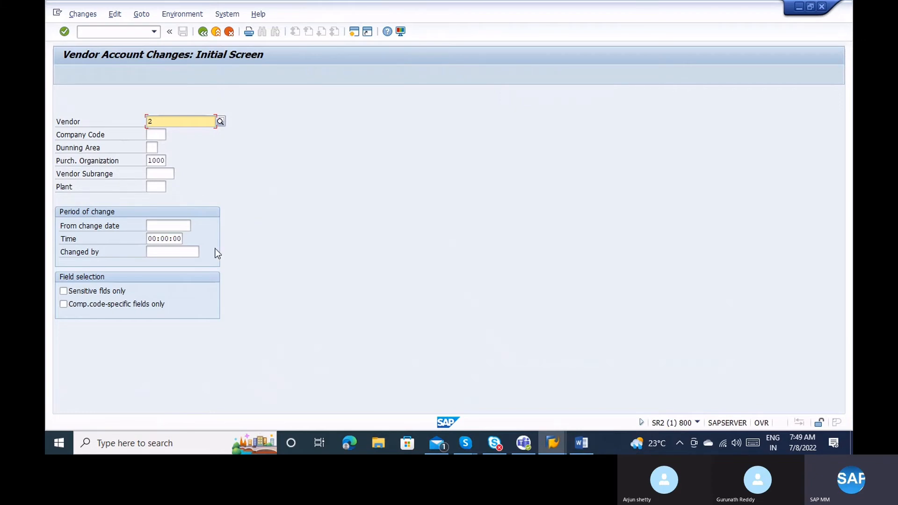
# Limit the changes selection to company-code fields and start a vendor subrange, then leave the screen.
pyautogui.click(132, 305)
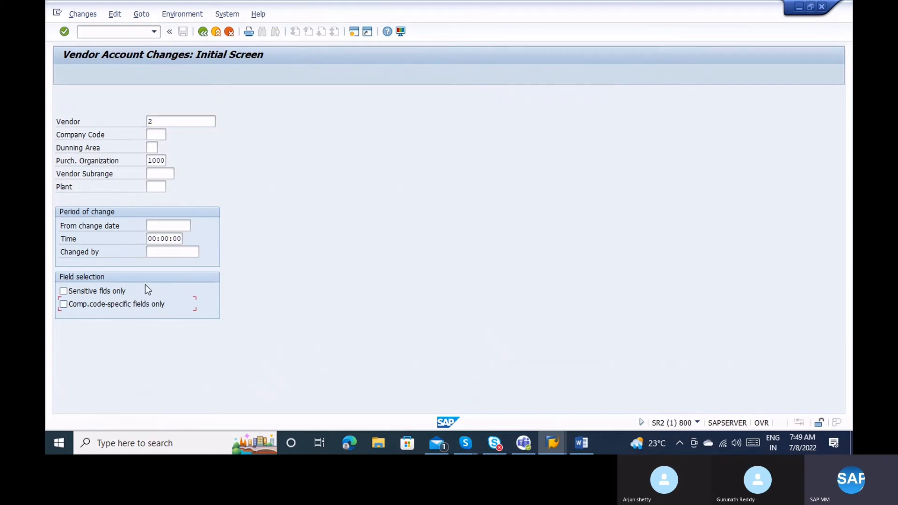
pyautogui.click(157, 174)
pyautogui.click(202, 36)
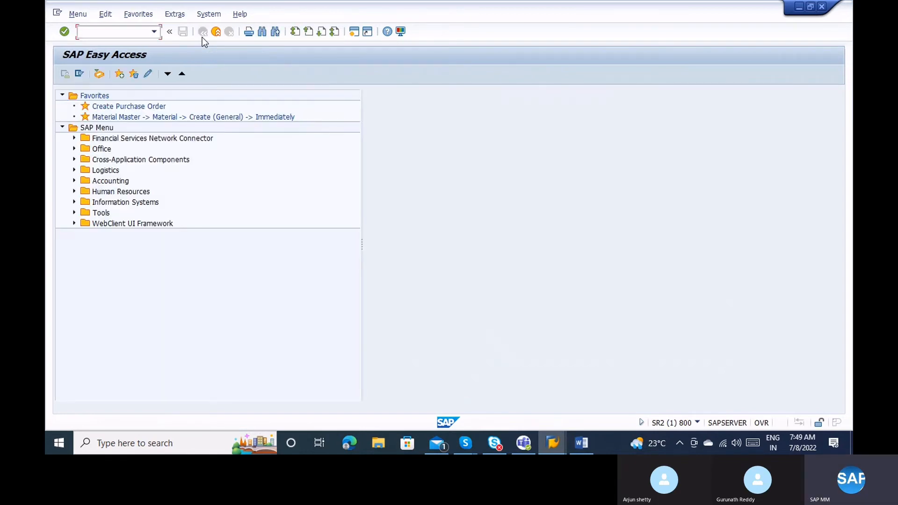
# Launch XK99 vendor mass maintenance and dismiss the Selecting Tables information popup.
pyautogui.write('XK99')
pyautogui.press('Return')
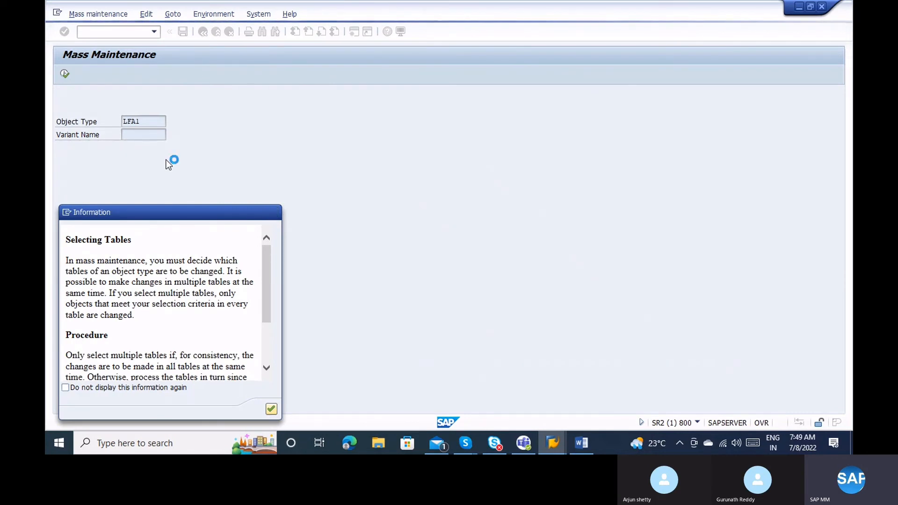
pyautogui.press('Return')
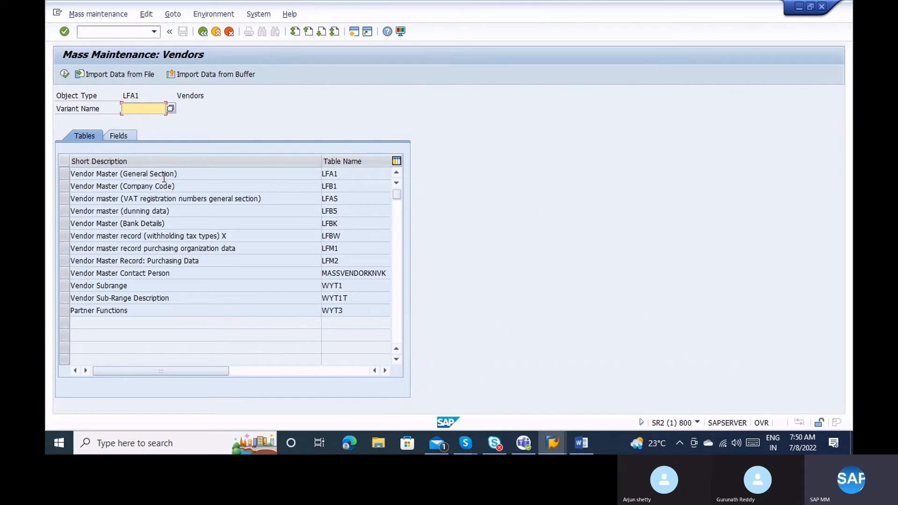
# Show the Fields tab listing LFA1 fields such as Country, Name 1–4, City and Region.
pyautogui.click(118, 140)
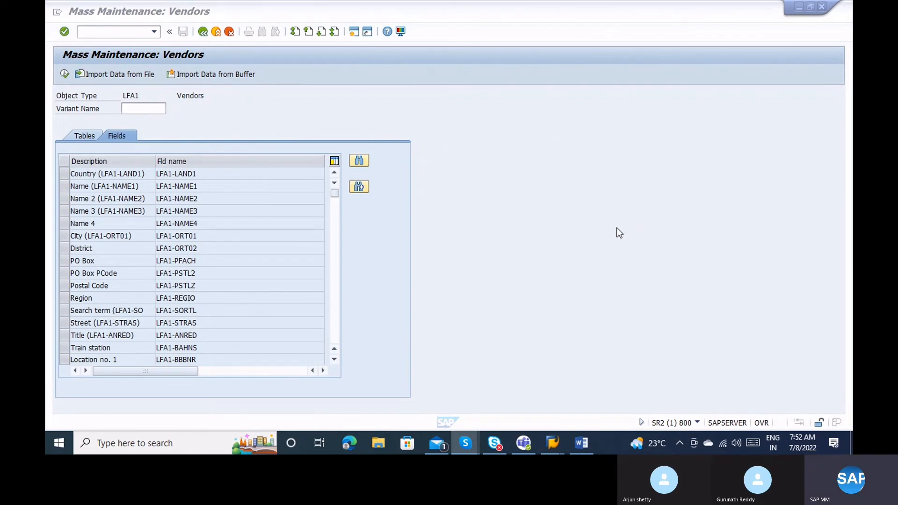
# Page down the field list to the LFM2 purchasing fields and select Payt Terms (LFM2-ZTERM).
pyautogui.click(336, 284)
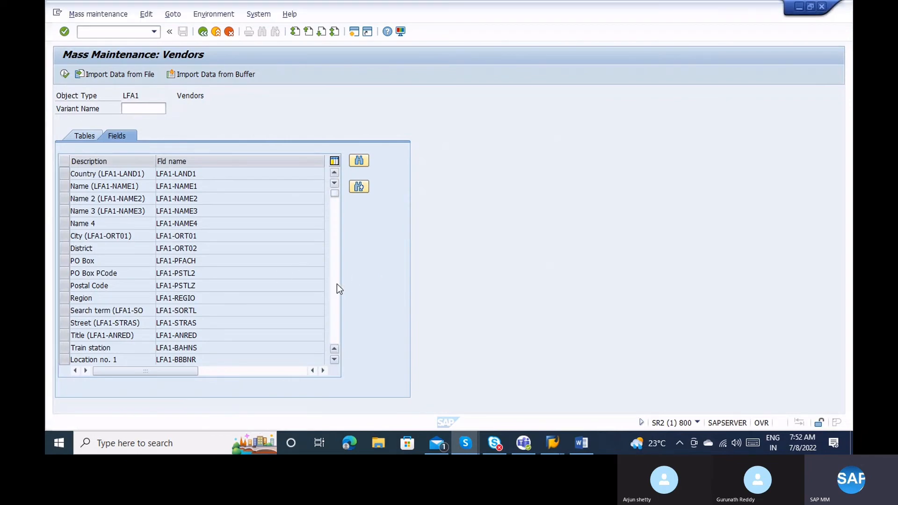
pyautogui.click(336, 285)
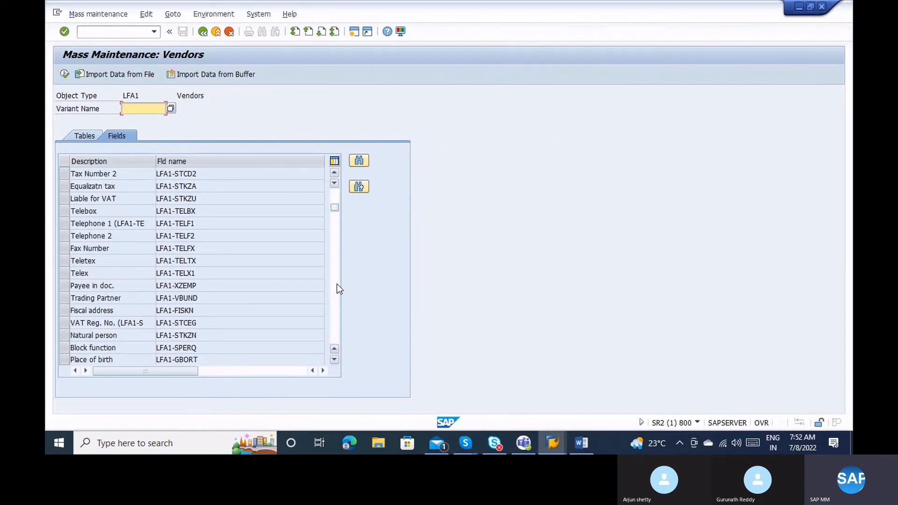
pyautogui.click(337, 284)
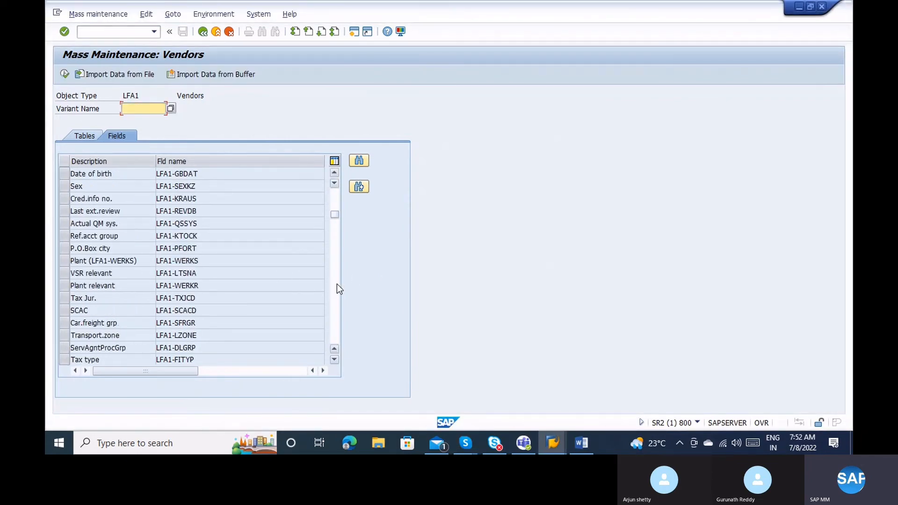
pyautogui.click(336, 285)
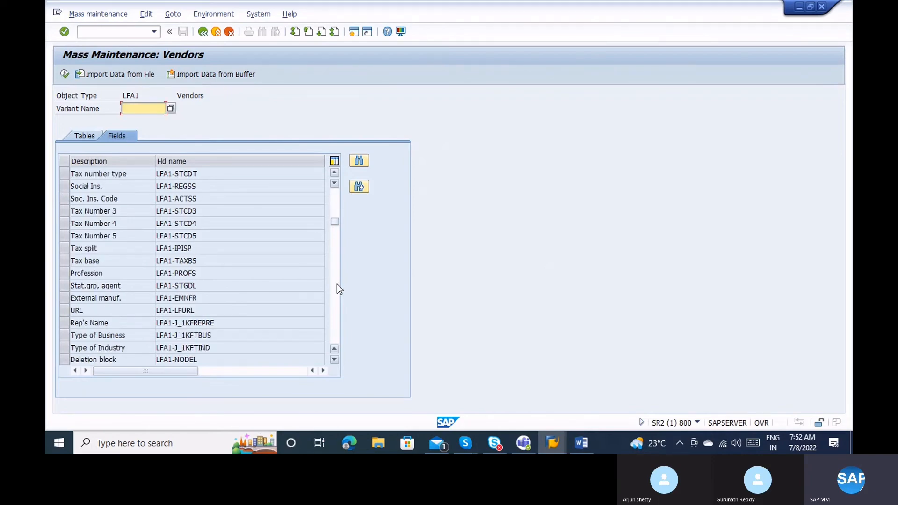
pyautogui.click(337, 285)
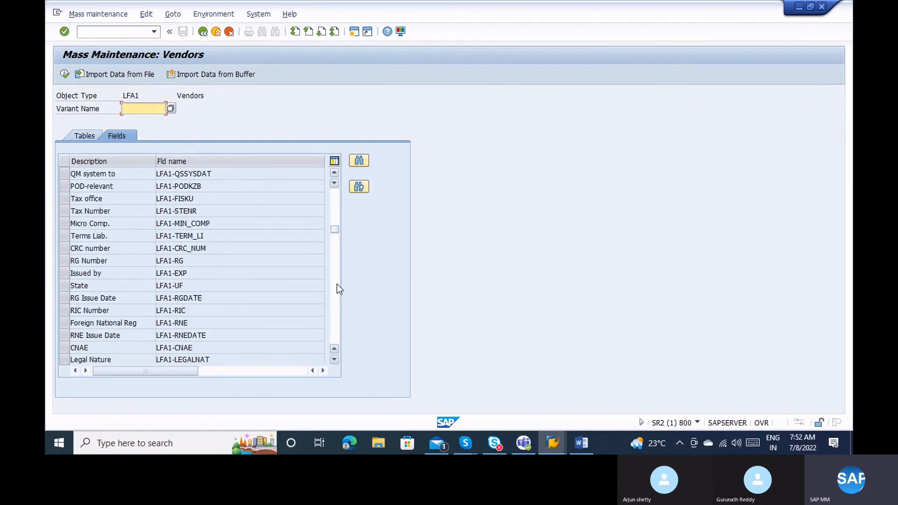
pyautogui.click(336, 285)
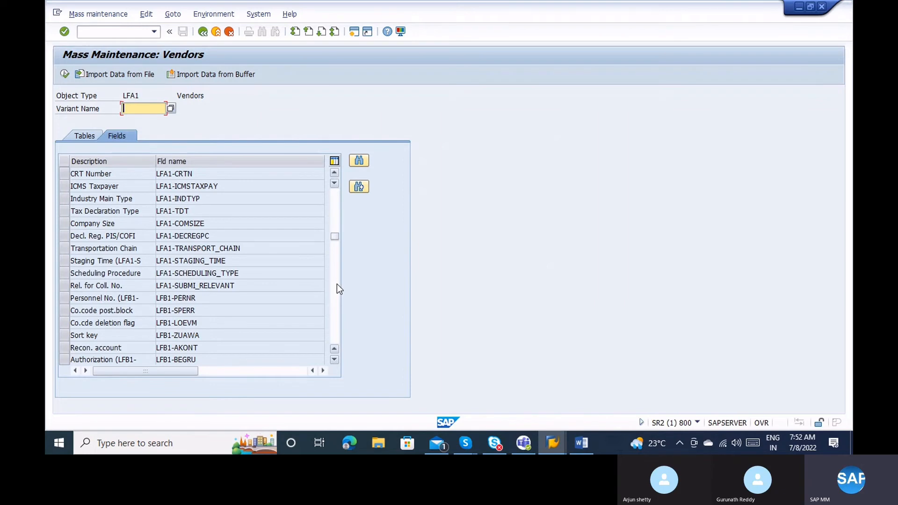
pyautogui.click(336, 284)
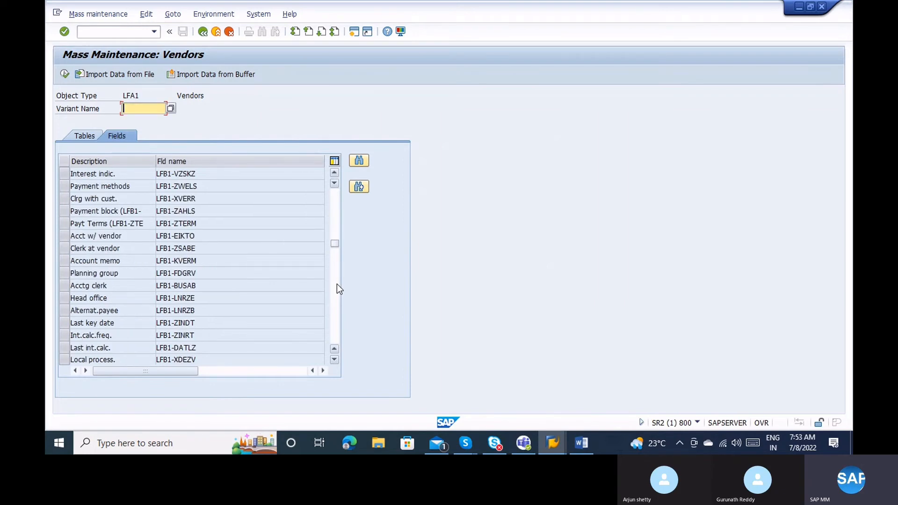
pyautogui.click(337, 284)
pyautogui.click(337, 284)
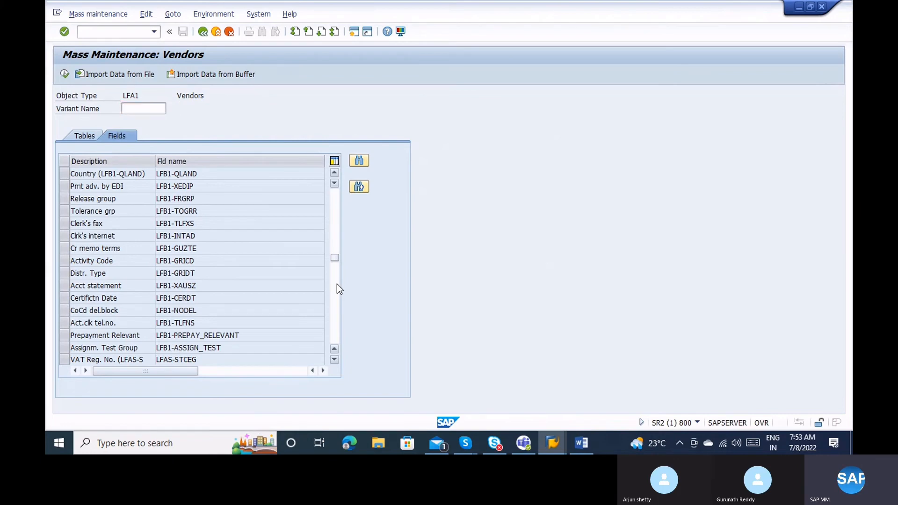
pyautogui.click(337, 285)
pyautogui.click(336, 284)
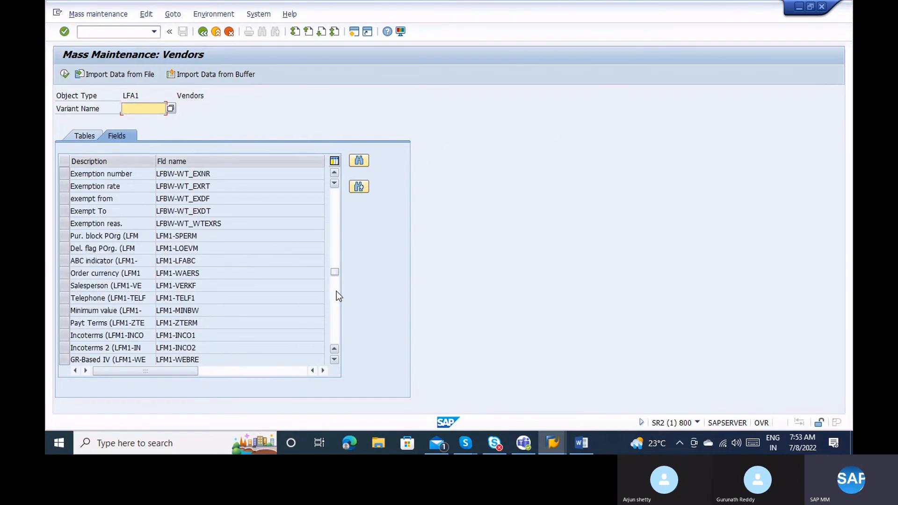
pyautogui.click(336, 291)
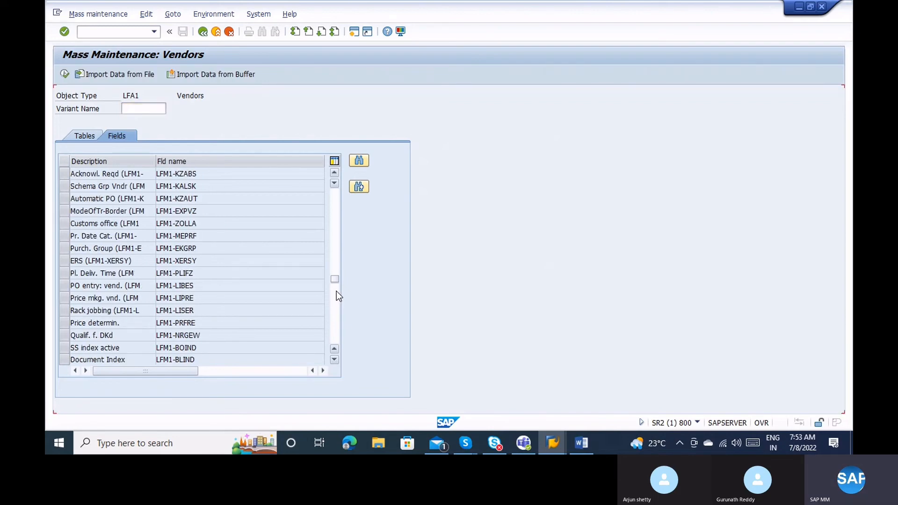
pyautogui.click(336, 291)
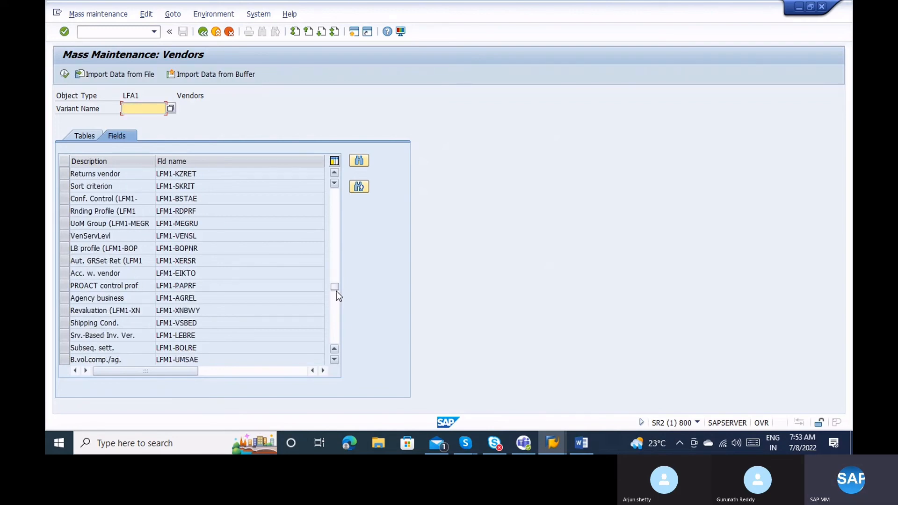
pyautogui.click(336, 315)
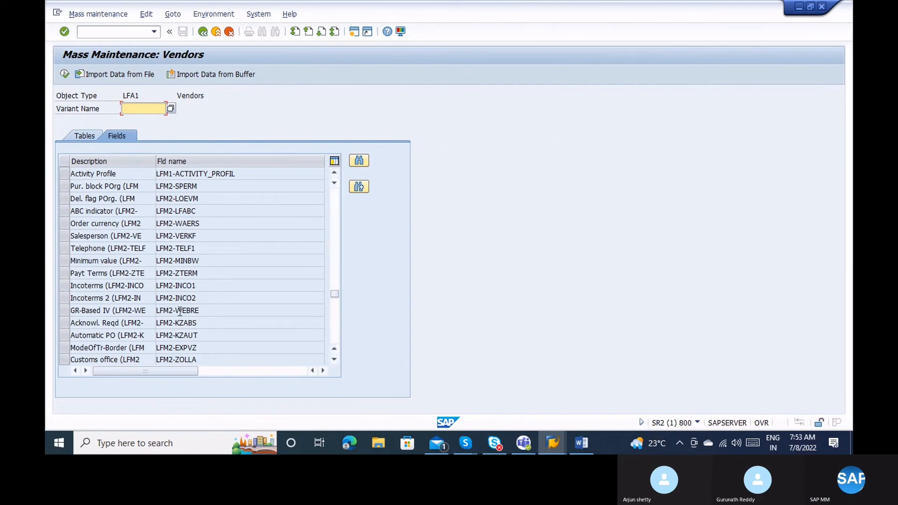
pyautogui.click(62, 273)
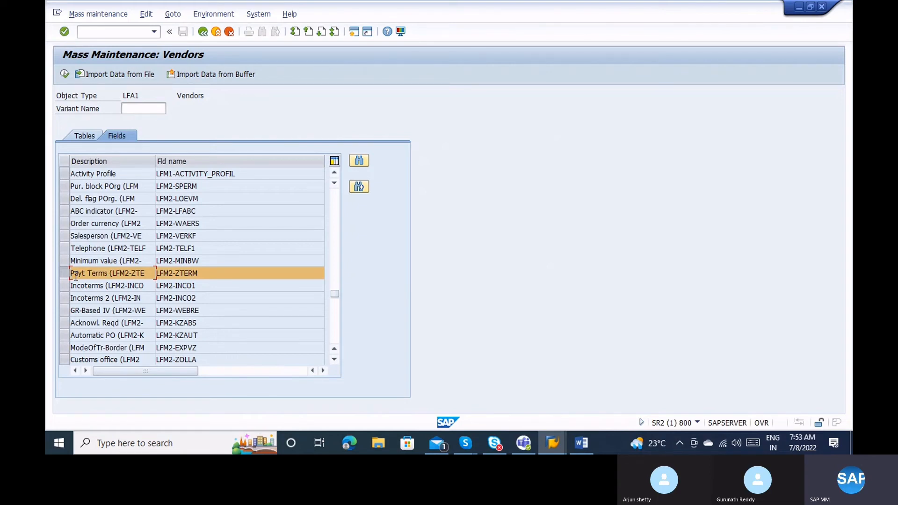
# Execute past the mass-change warning and bring the Create Vendor session to the front.
pyautogui.click(65, 74)
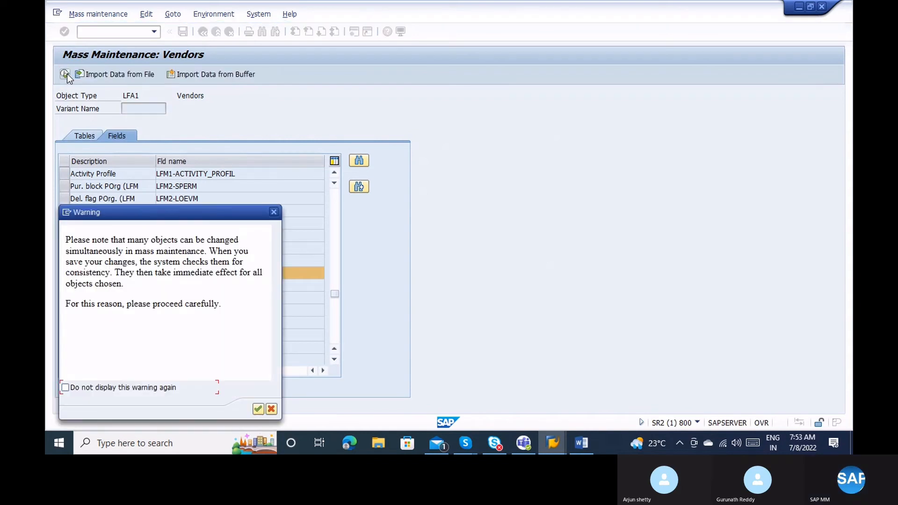
pyautogui.click(258, 410)
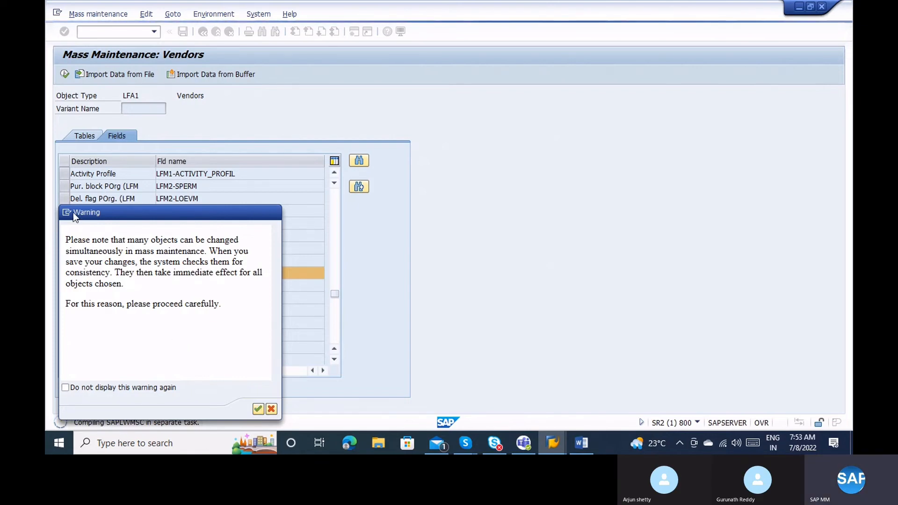
pyautogui.click(552, 443)
pyautogui.click(434, 404)
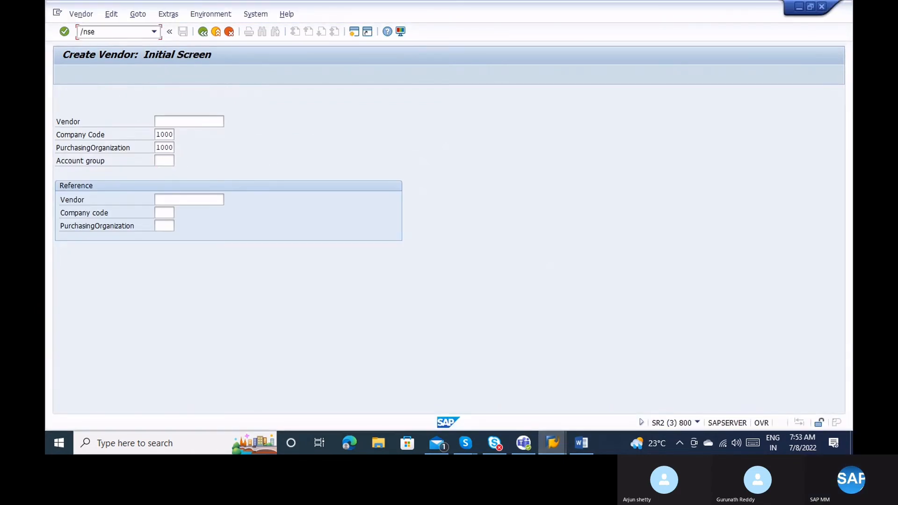
# List table LFM2 in the general table display, filtered to purchasing organization 1000.
pyautogui.write('6n')
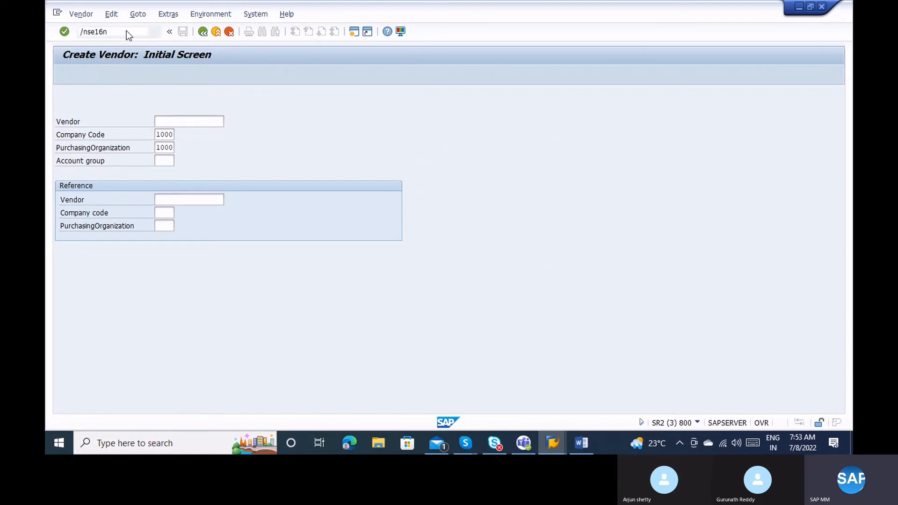
pyautogui.press('Return')
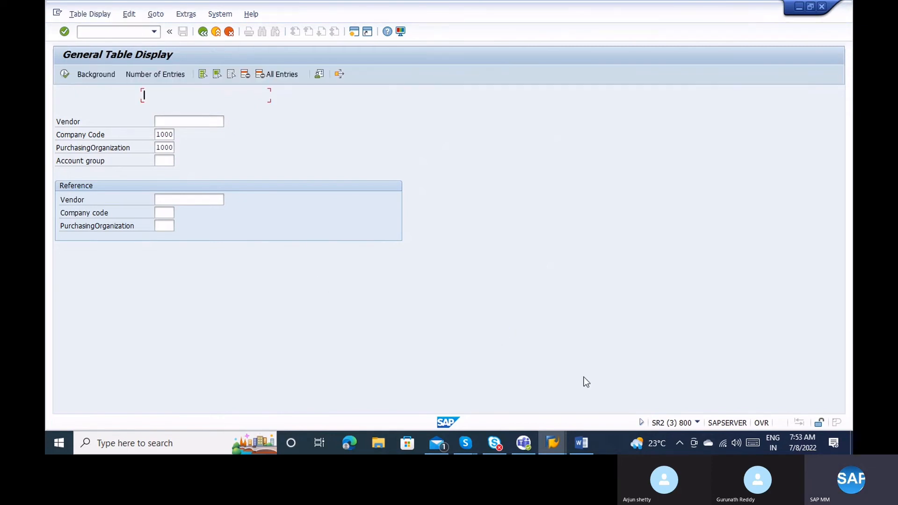
pyautogui.write('fm2')
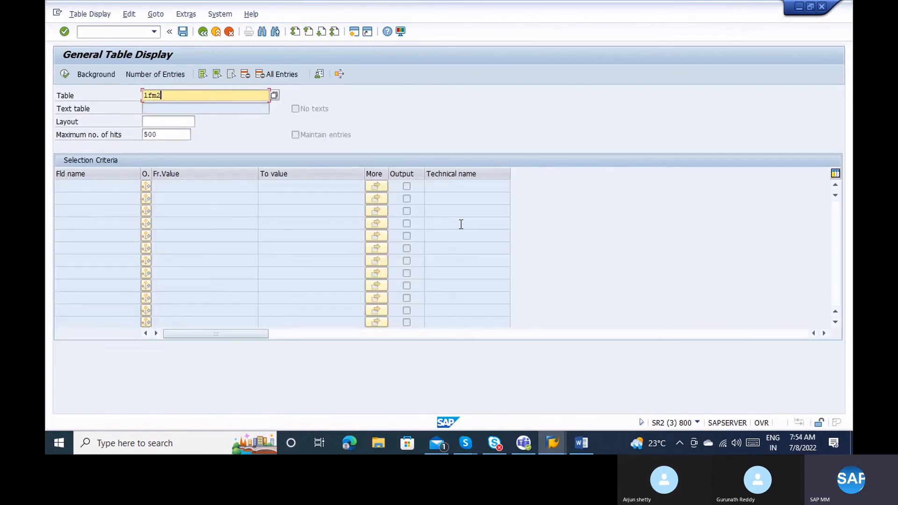
pyautogui.press('Return')
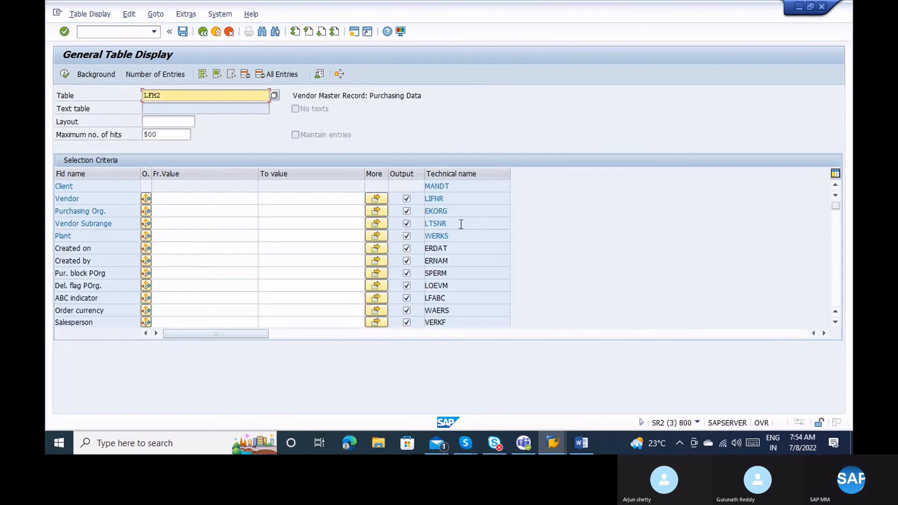
pyautogui.click(180, 210)
pyautogui.write('1000')
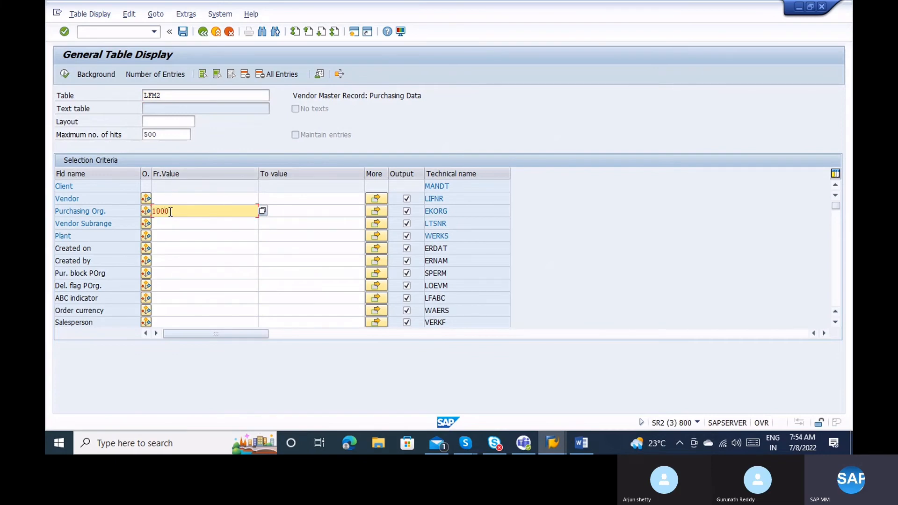
pyautogui.press('Return')
pyautogui.click(170, 248)
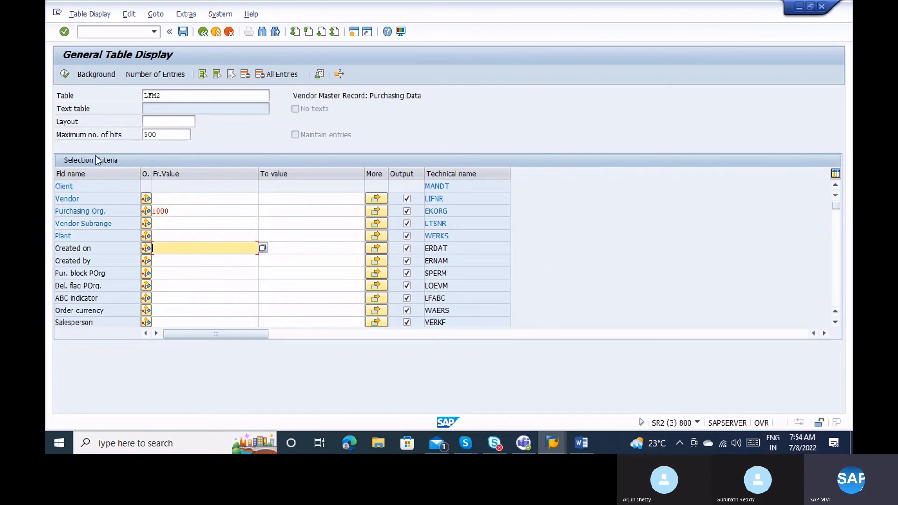
pyautogui.click(64, 74)
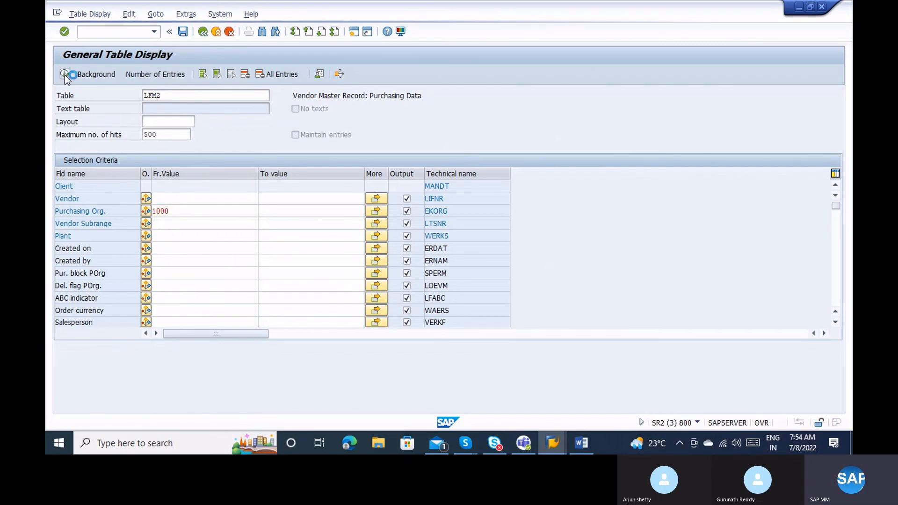
# Review the Vendor and Purch. Organization restriction fields in mass maintenance, then return to the LFM2 list.
pyautogui.hotkey('alt', 'Tab')
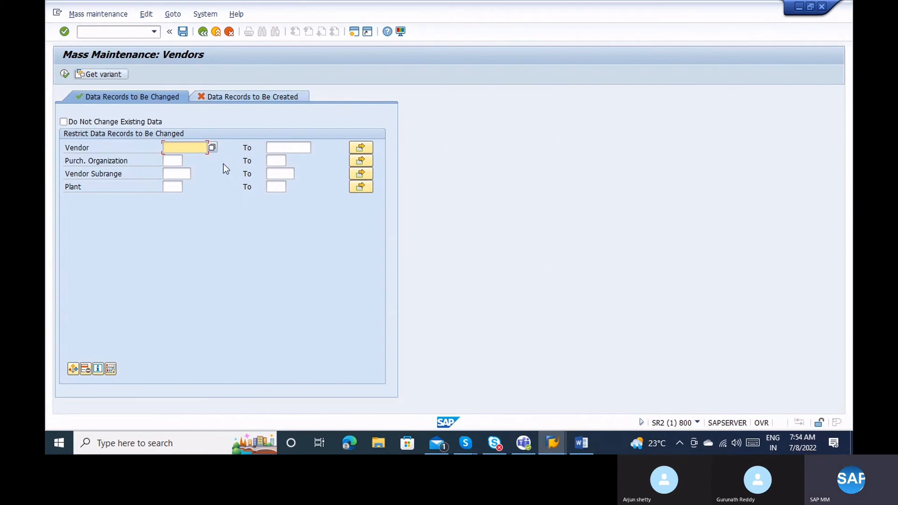
pyautogui.click(170, 161)
pyautogui.click(168, 146)
pyautogui.click(169, 158)
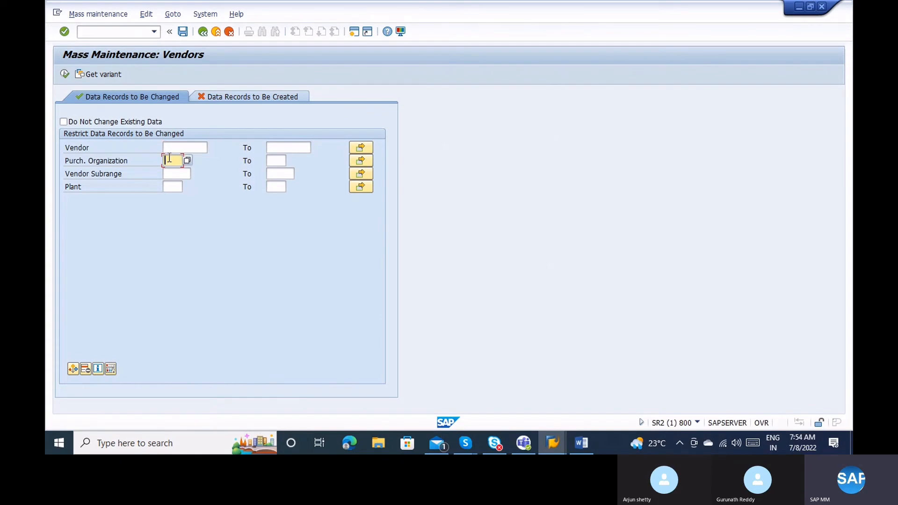
pyautogui.hotkey('alt', 'Tab')
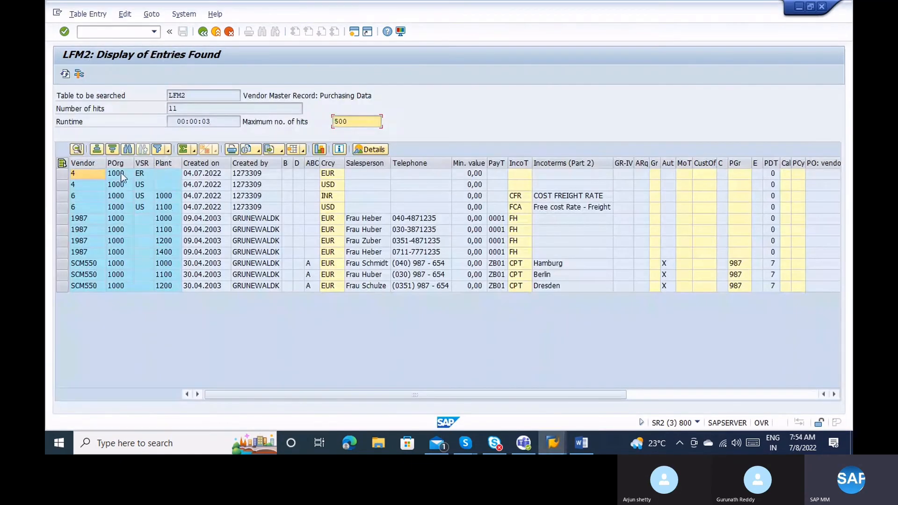
# Copy the eleven LFM2 vendor numbers and upload them from the clipboard as the Vendor restriction.
pyautogui.click(93, 174)
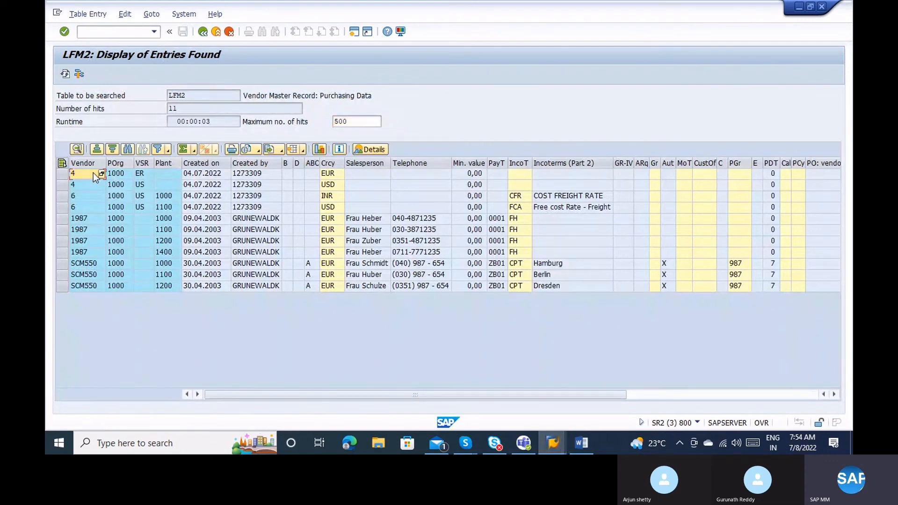
pyautogui.keyDown('shift'); pyautogui.click(99, 287); pyautogui.keyUp('shift')
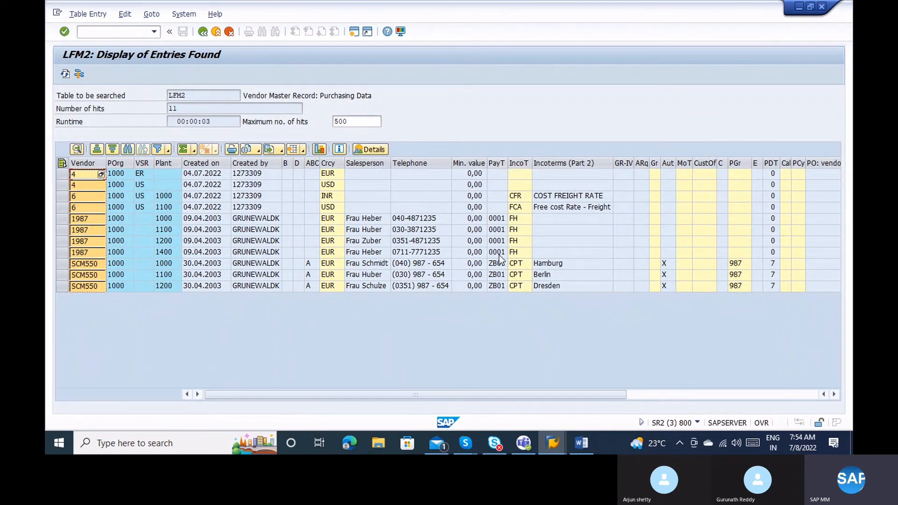
pyautogui.hotkey('alt', 'Tab')
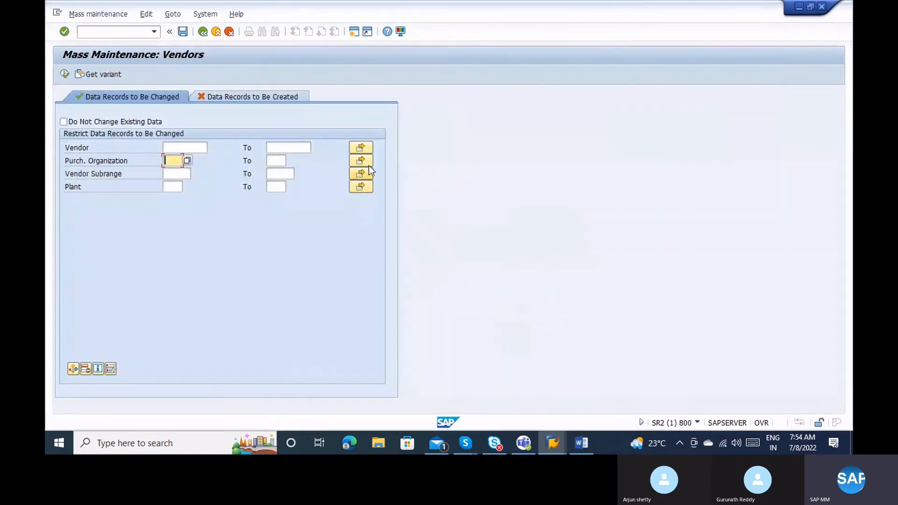
pyautogui.click(360, 147)
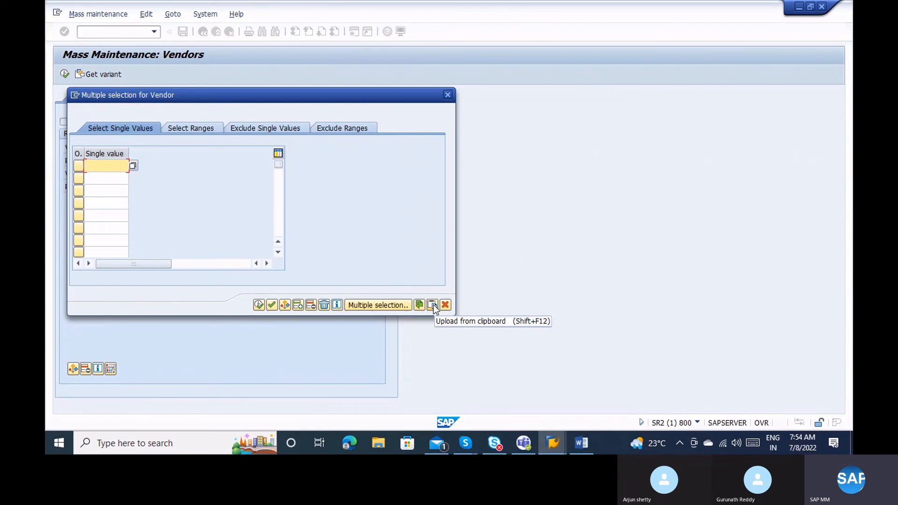
pyautogui.click(433, 305)
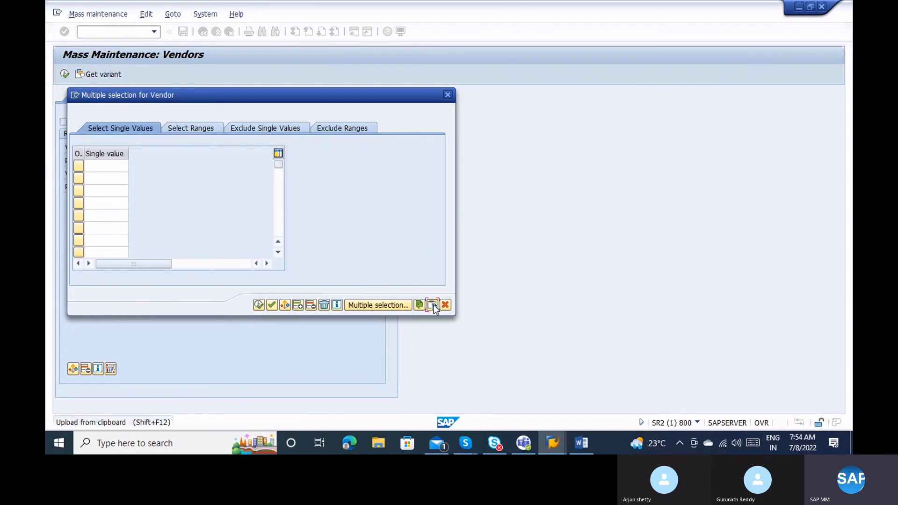
pyautogui.click(259, 305)
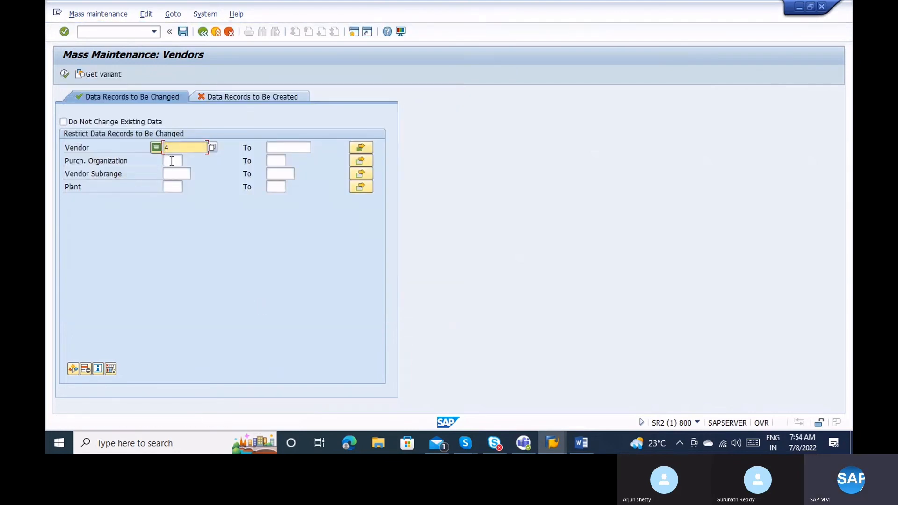
pyautogui.click(172, 161)
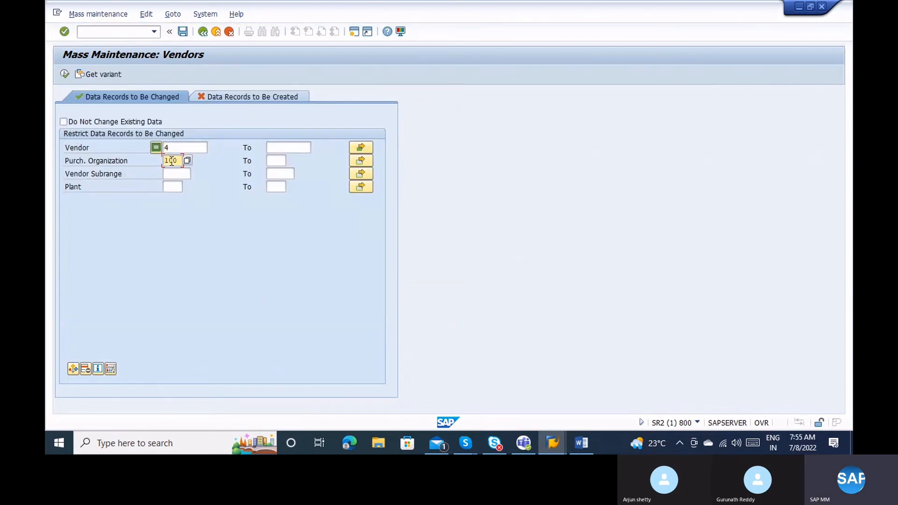
# List the eleven matching purchasing records and compare their existing payment terms with the LFM2 list.
pyautogui.click(64, 77)
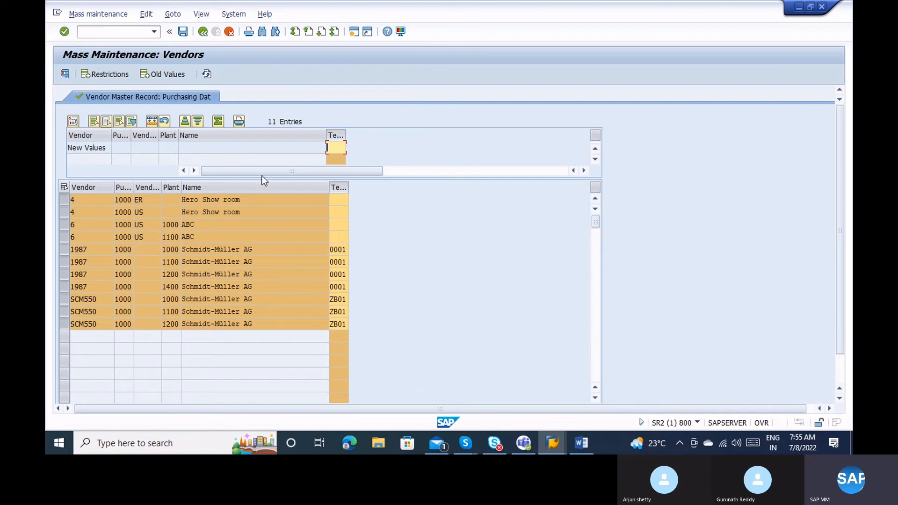
pyautogui.click(340, 287)
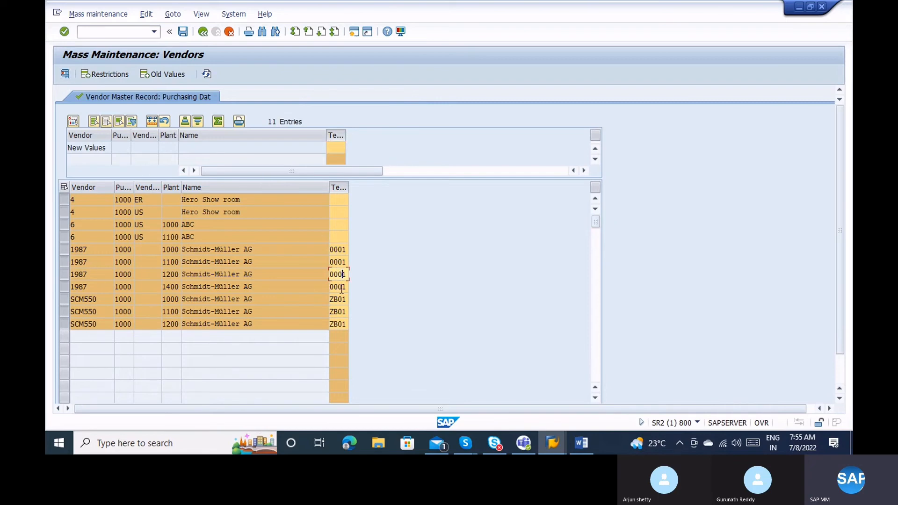
pyautogui.click(344, 299)
pyautogui.hotkey('alt', 'Tab')
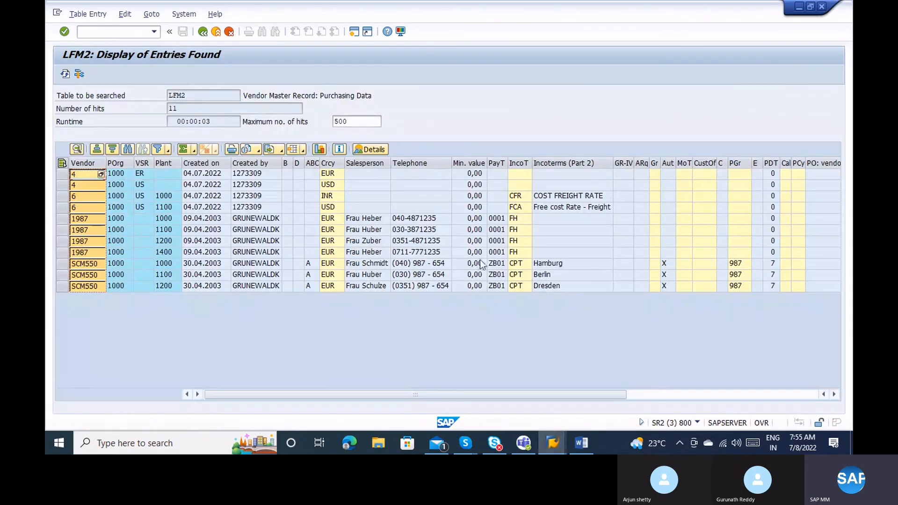
pyautogui.moveTo(496, 218); pyautogui.dragTo(497, 286)
pyautogui.hotkey('alt', 'Tab')
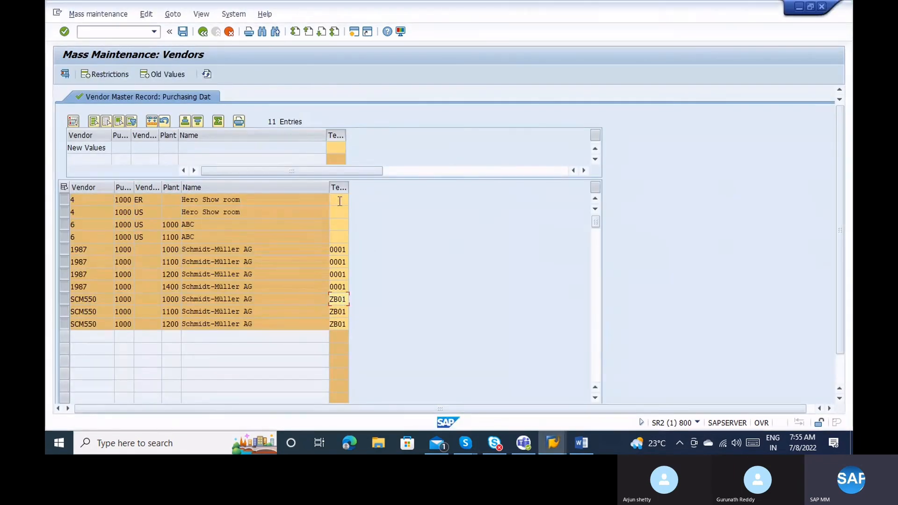
pyautogui.click(339, 201)
pyautogui.click(343, 216)
pyautogui.click(343, 226)
pyautogui.click(346, 239)
# Enter 0001 as the new Terms of Payment and mass-change it onto all listed records.
pyautogui.click(336, 147)
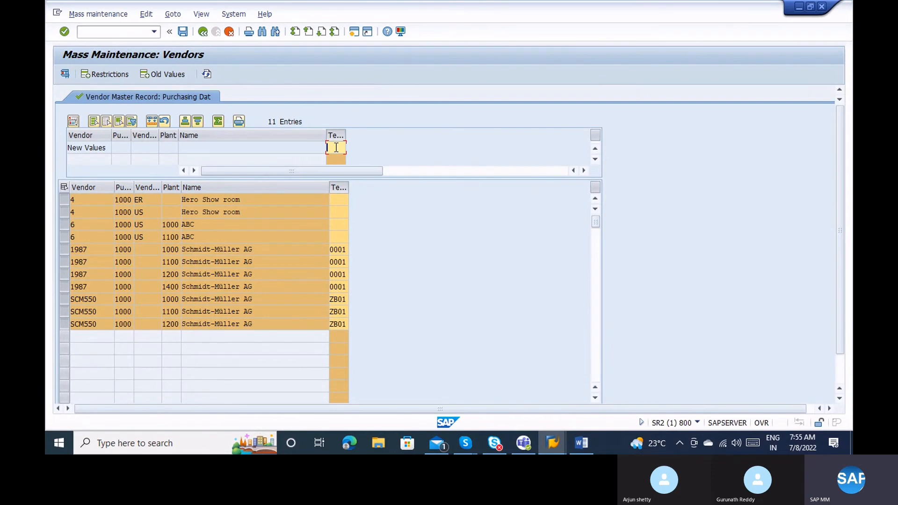
pyautogui.hotkey('alt', 'Tab')
pyautogui.hotkey('alt', 'Tab')
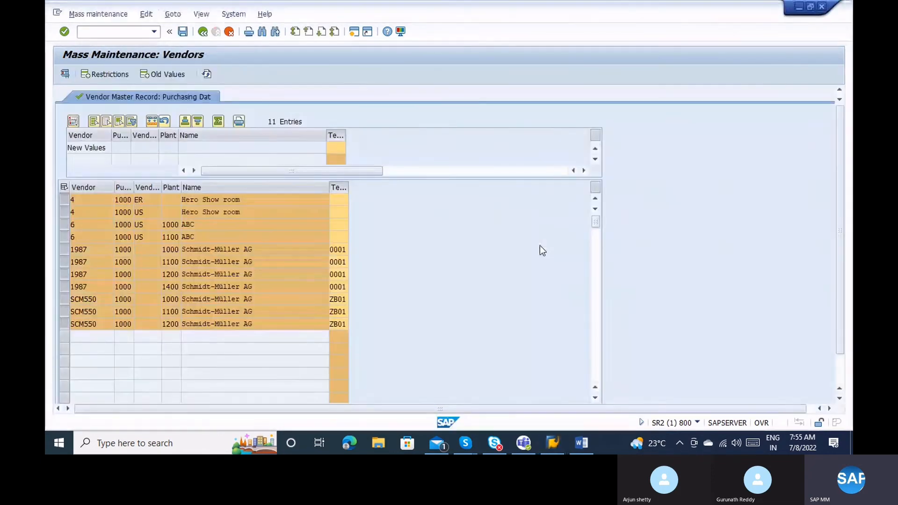
pyautogui.write('00')
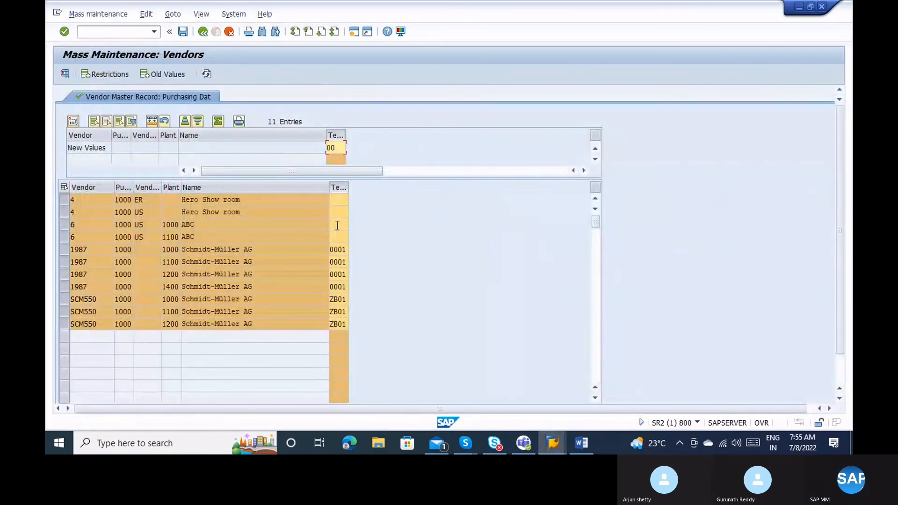
pyautogui.write('01')
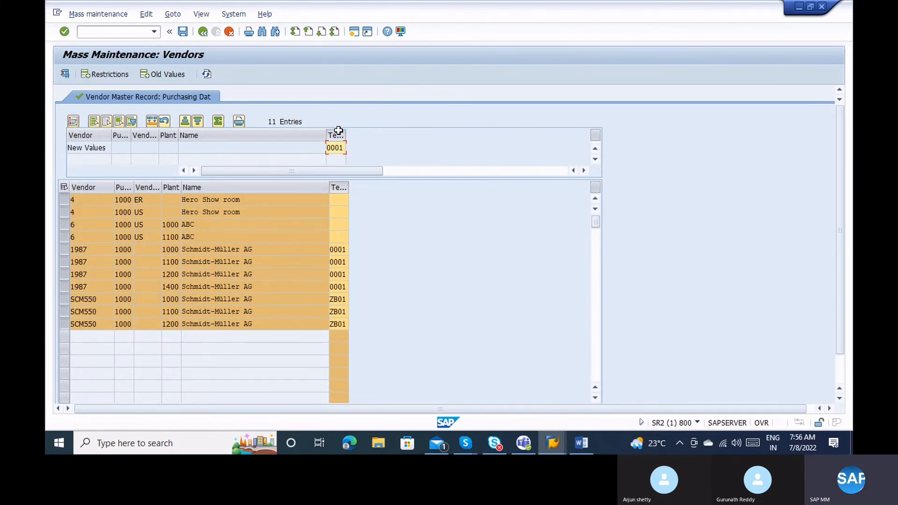
pyautogui.click(338, 130)
pyautogui.click(338, 131)
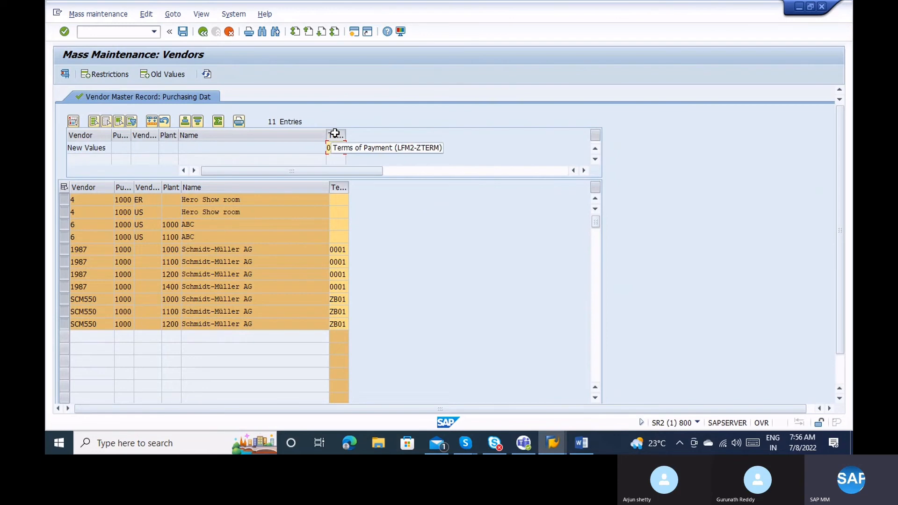
pyautogui.click(335, 134)
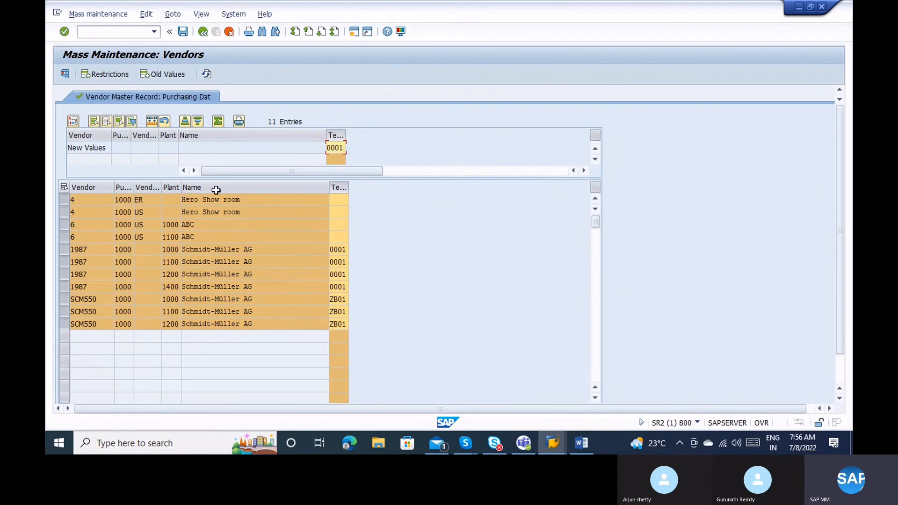
pyautogui.click(152, 121)
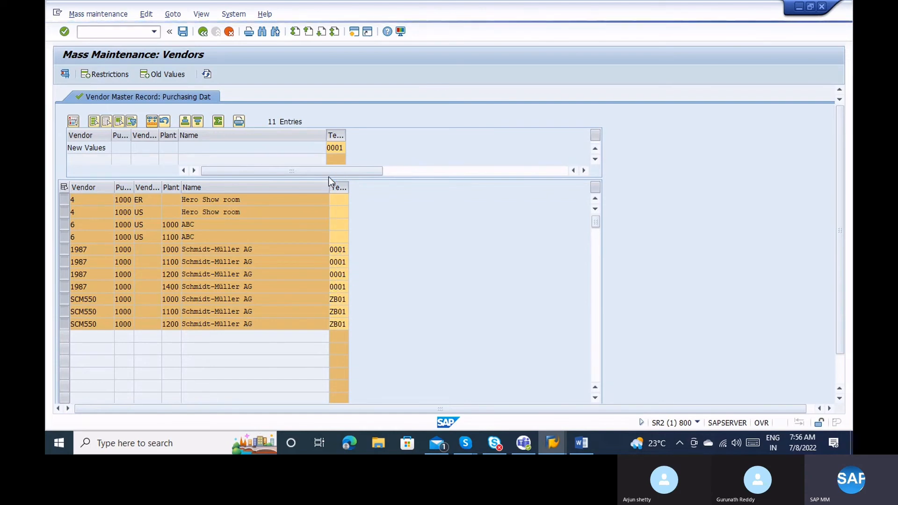
# Save the payment-term changes and refresh the LFM2 list repeatedly before returning to the save warning.
pyautogui.click(182, 32)
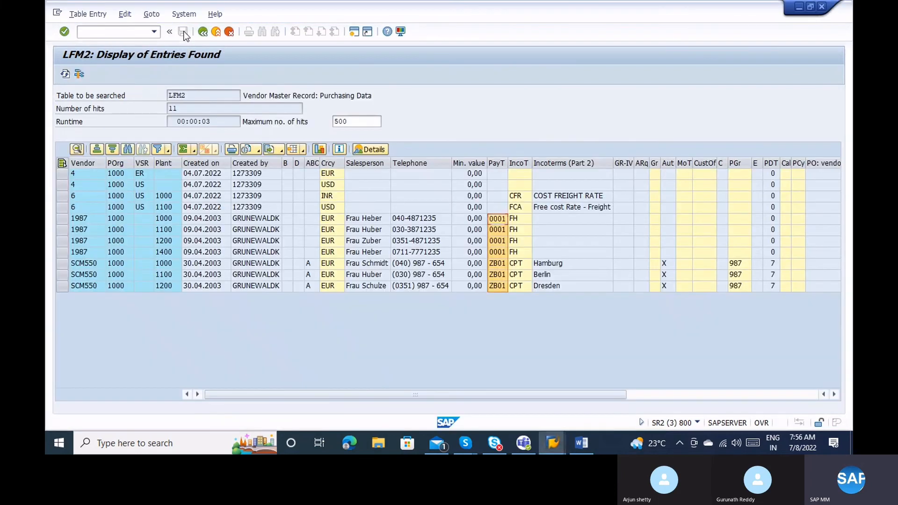
pyautogui.hotkey('alt', 'Tab')
pyautogui.click(65, 74)
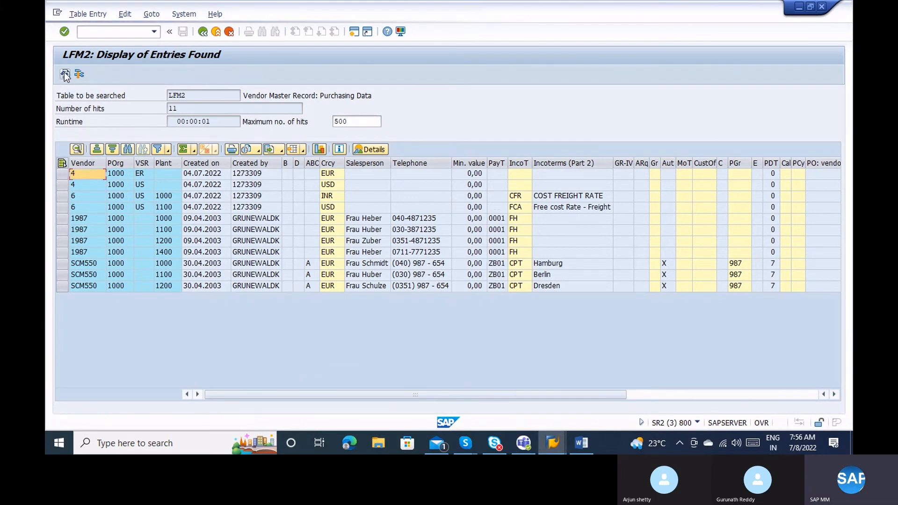
pyautogui.click(65, 74)
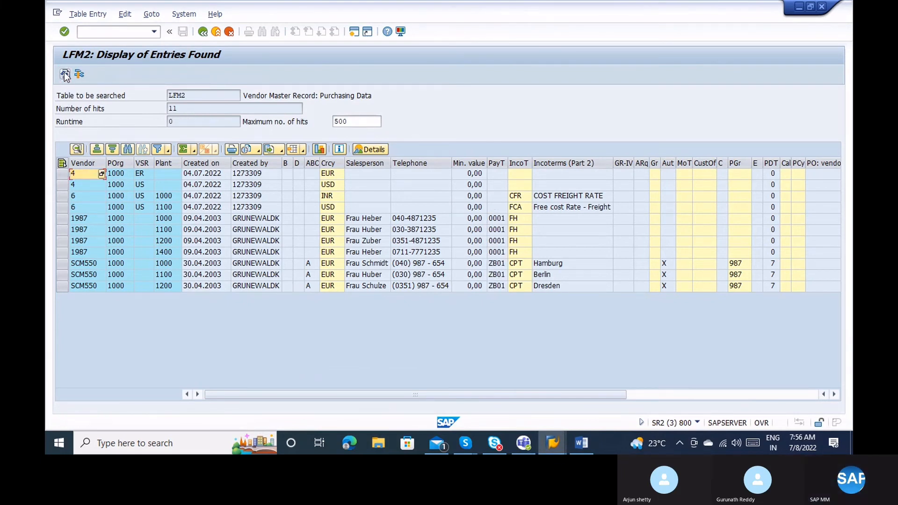
pyautogui.click(65, 74)
pyautogui.click(65, 74)
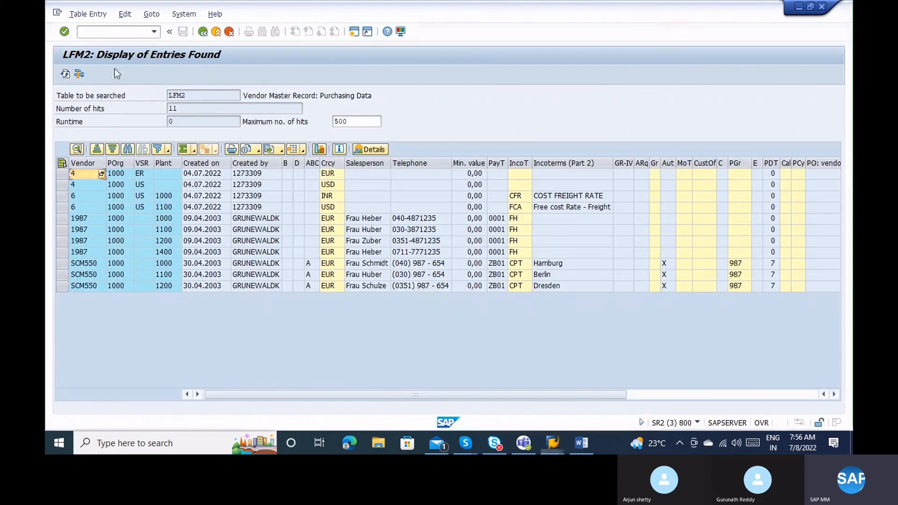
pyautogui.click(65, 74)
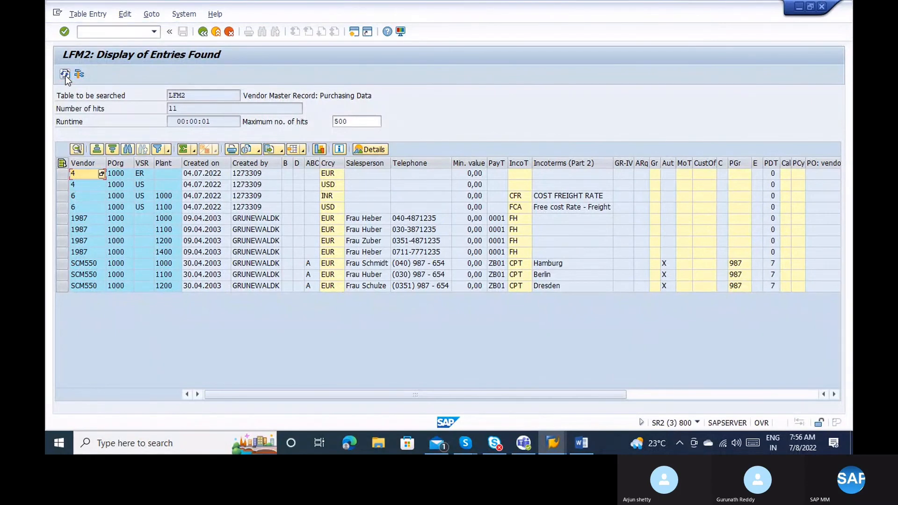
pyautogui.click(65, 74)
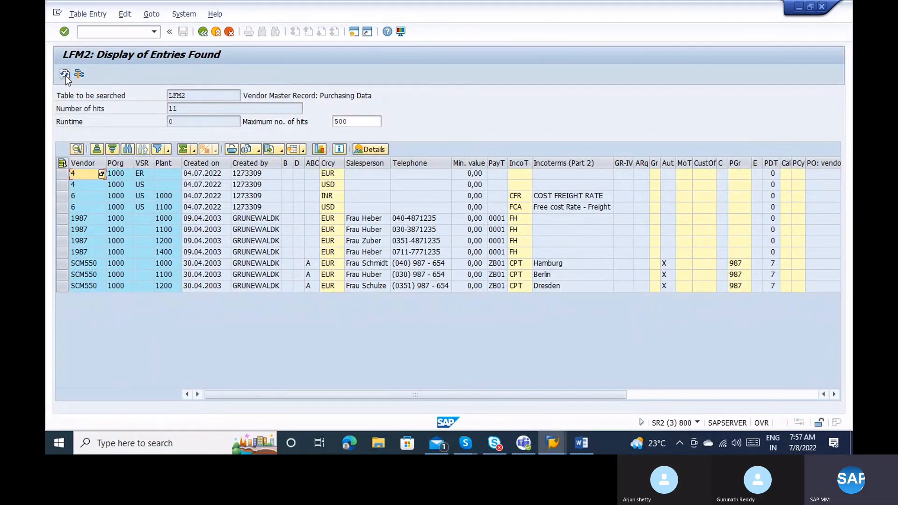
pyautogui.click(65, 75)
pyautogui.press('F3')
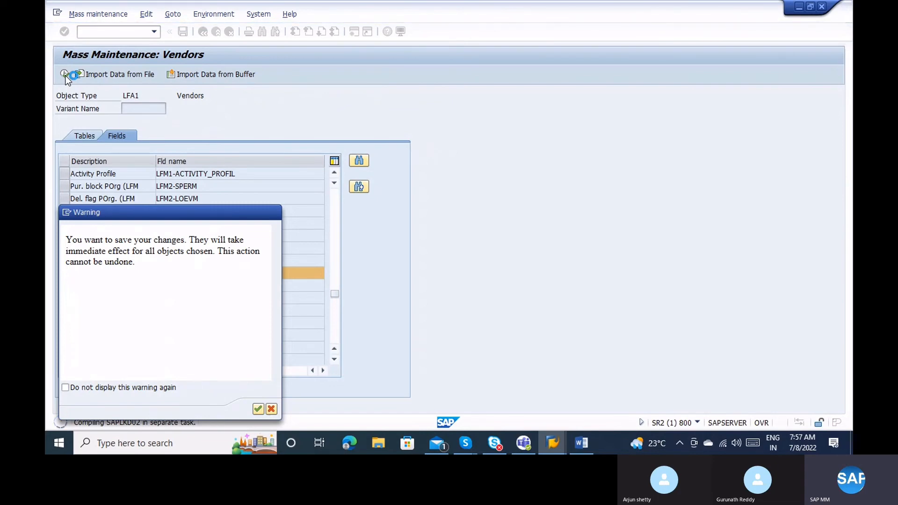
pyautogui.hotkey('alt', 'Tab')
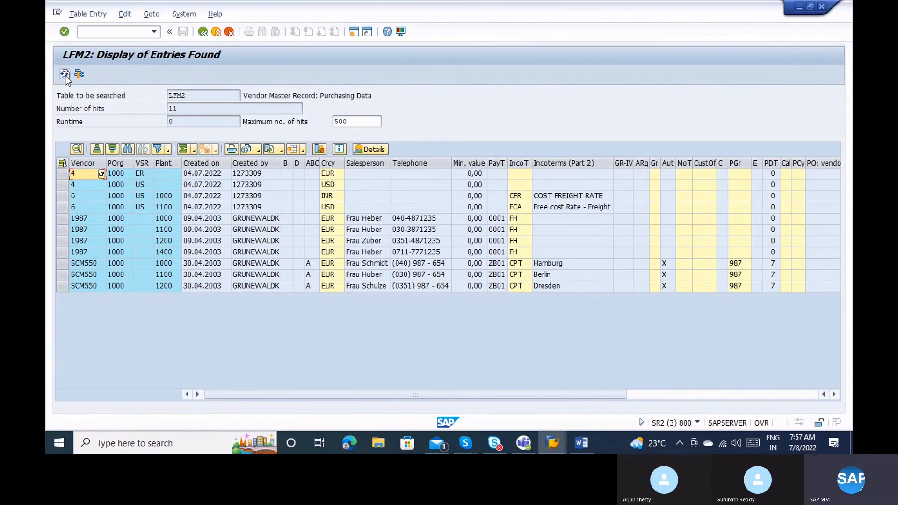
pyautogui.hotkey('alt', 'Tab')
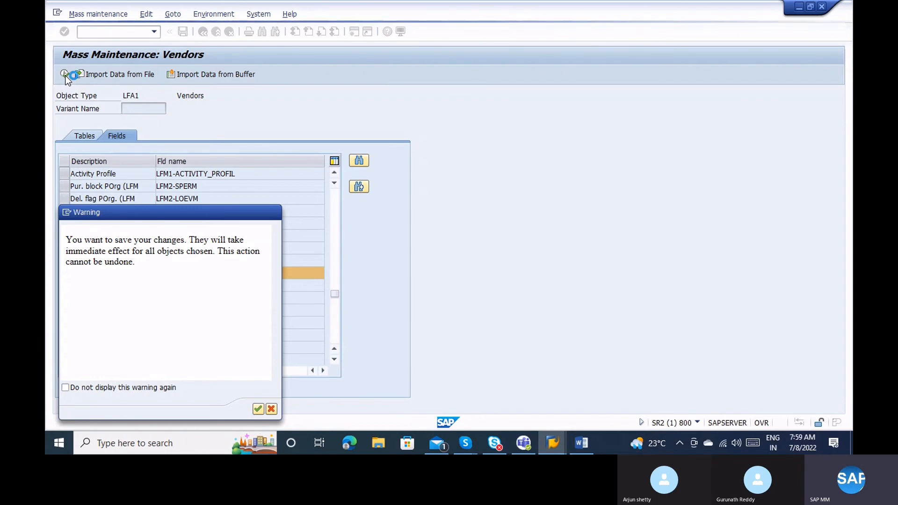
# Refresh the LFM2 vendor list repeatedly to check payment terms, moving the save warning aside.
pyautogui.hotkey('alt', 'Tab')
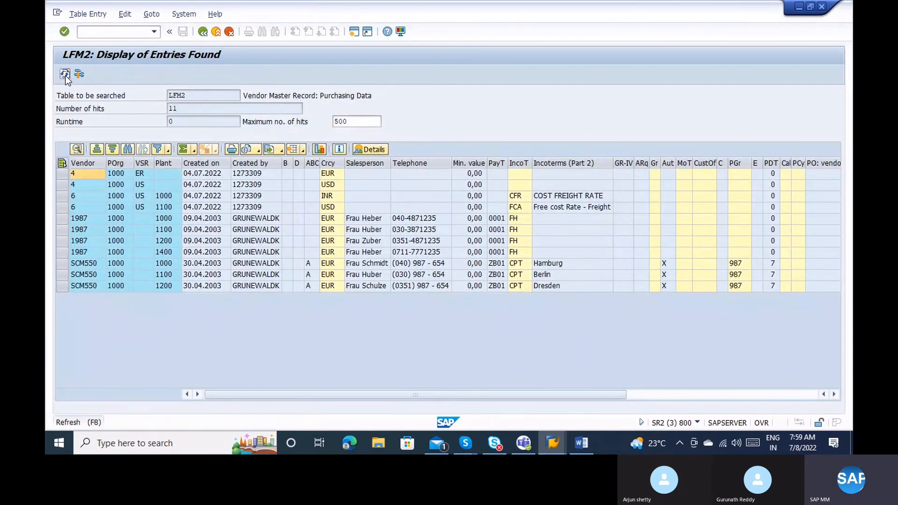
pyautogui.click(65, 76)
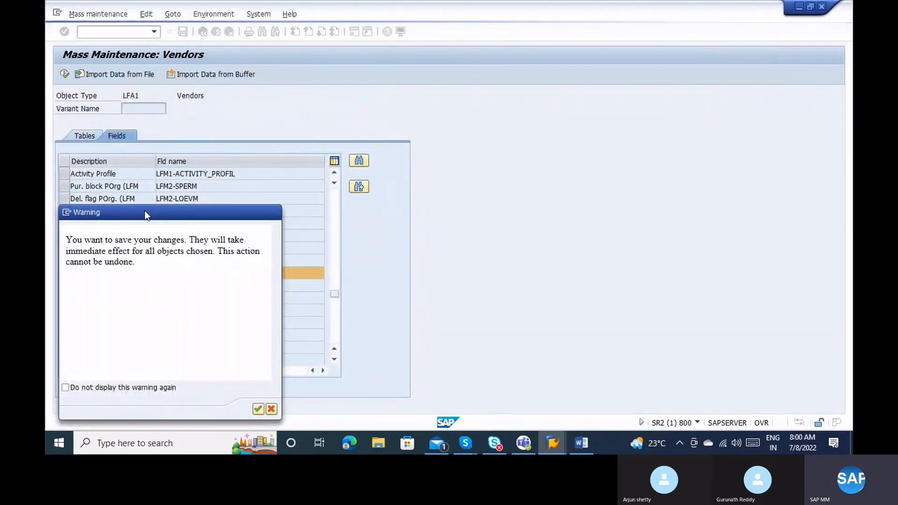
pyautogui.moveTo(144, 215); pyautogui.dragTo(389, 10)
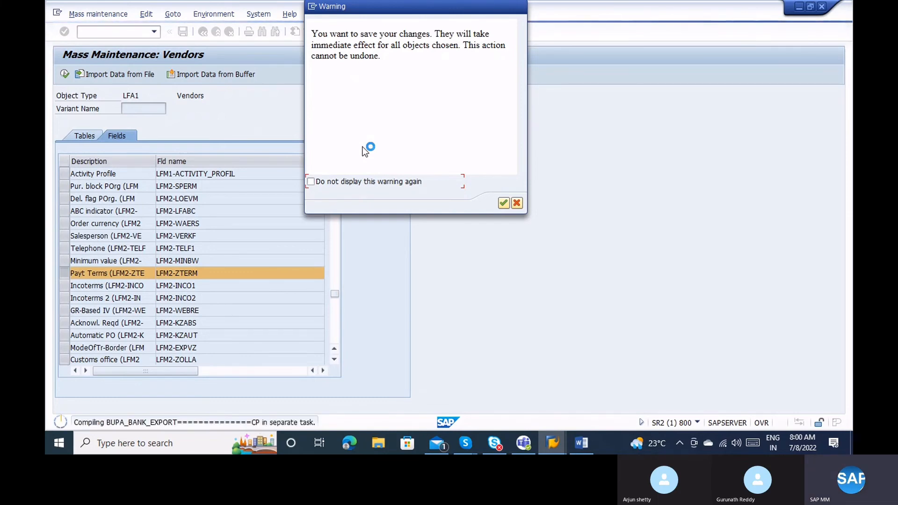
pyautogui.hotkey('alt', 'Tab')
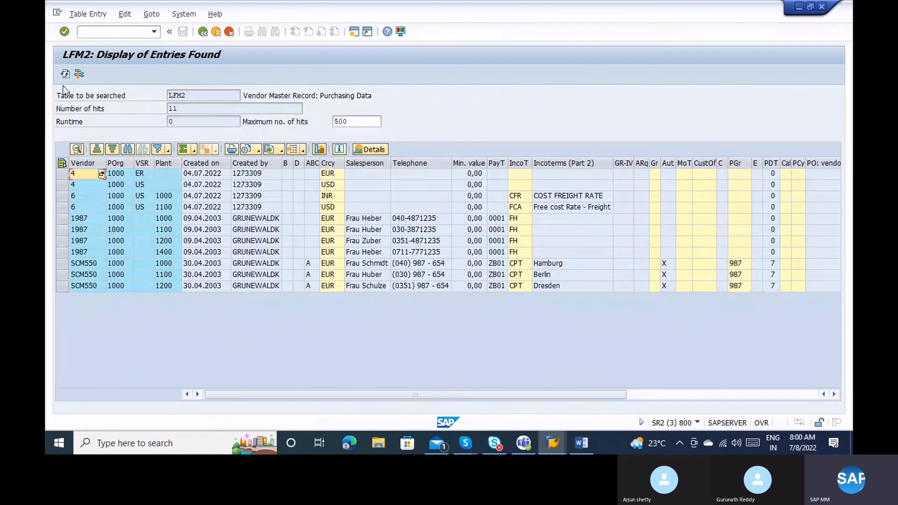
pyautogui.click(65, 74)
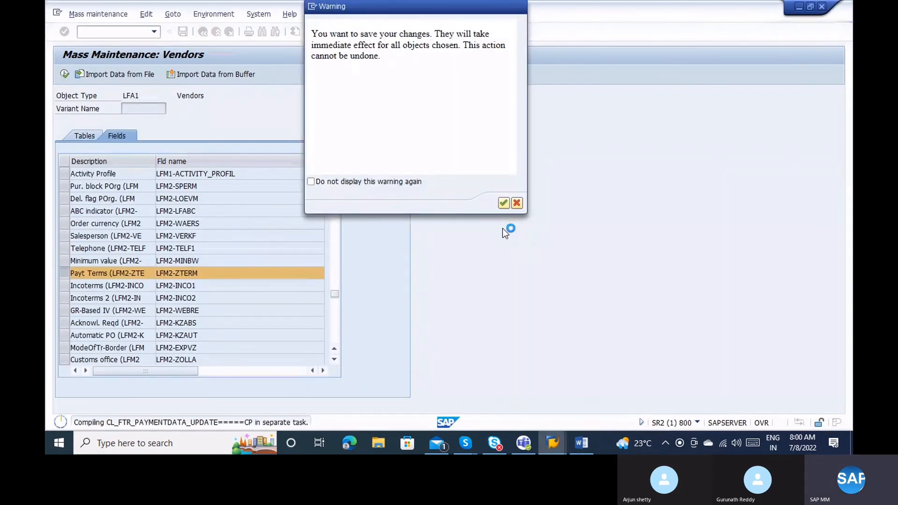
pyautogui.hotkey('alt', 'Tab')
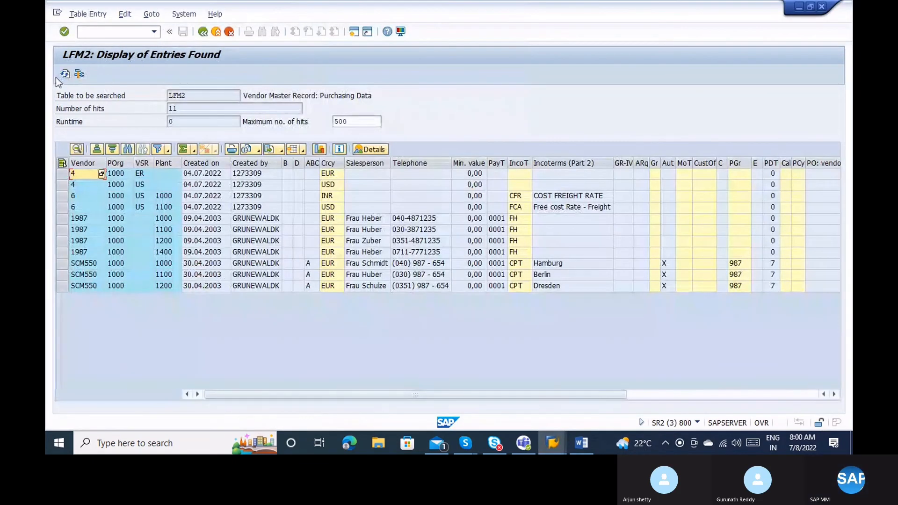
pyautogui.click(65, 75)
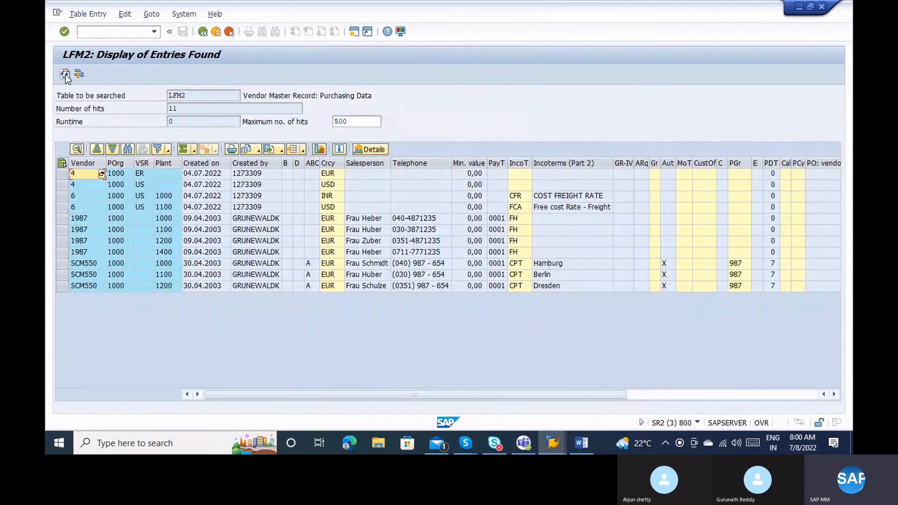
pyautogui.click(66, 74)
pyautogui.click(67, 73)
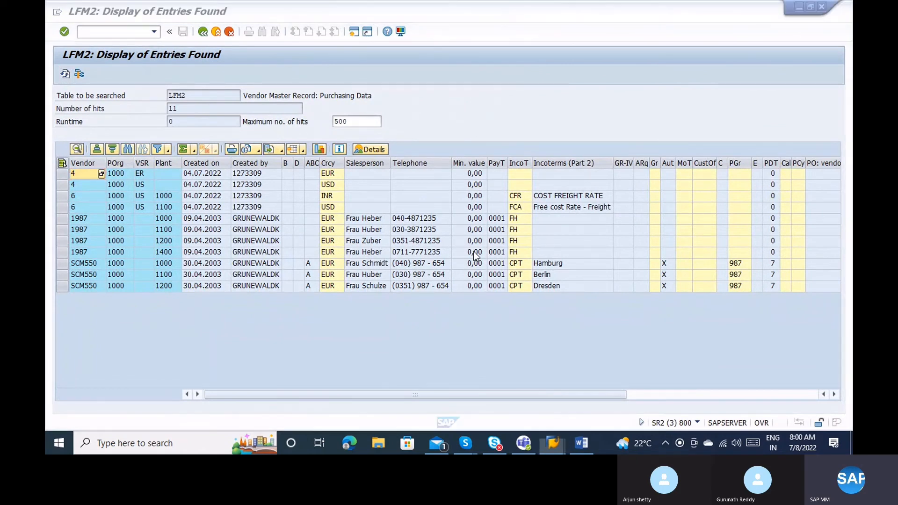
pyautogui.click(474, 254)
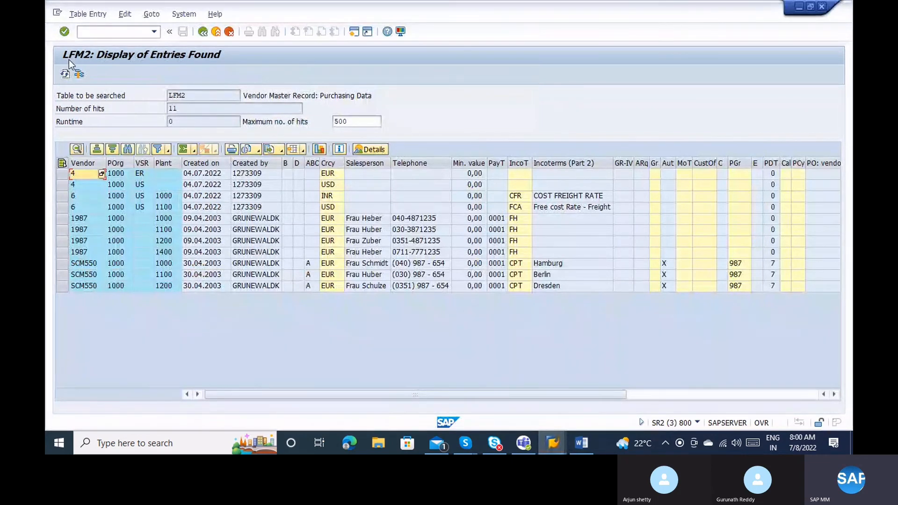
pyautogui.click(66, 73)
pyautogui.click(66, 74)
# Mark the payment terms of vendors 1987 and SCM550 in LFM2, then confirm saving the mass change.
pyautogui.hotkey('alt', 't')
pyautogui.press('Return')
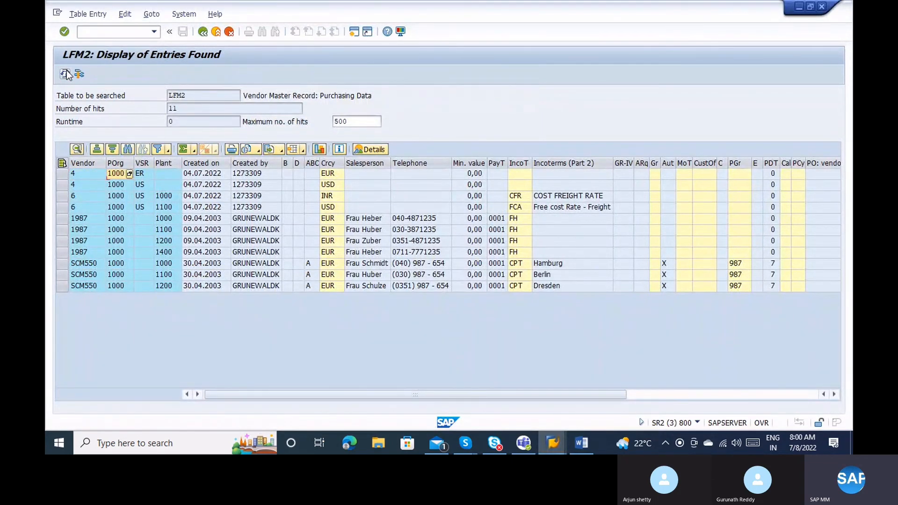
pyautogui.hotkey('alt', 'Tab')
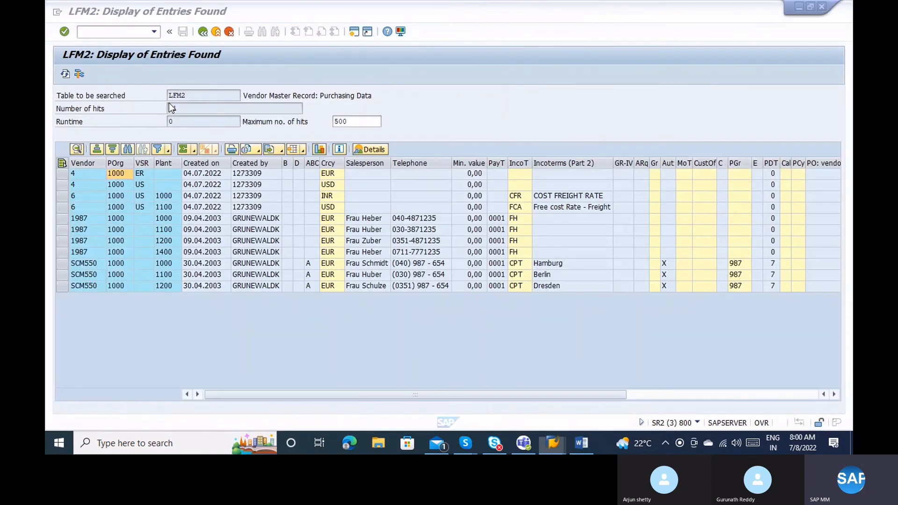
pyautogui.click(65, 76)
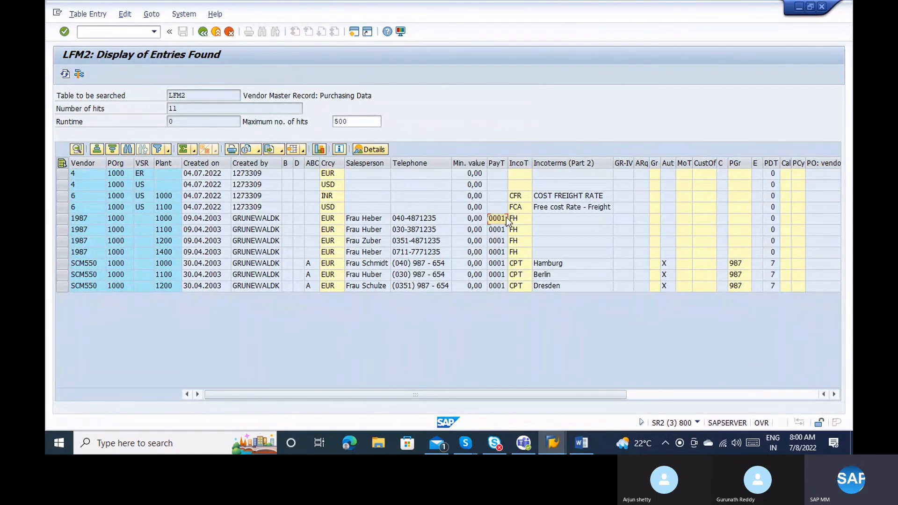
pyautogui.moveTo(506, 217); pyautogui.dragTo(504, 288)
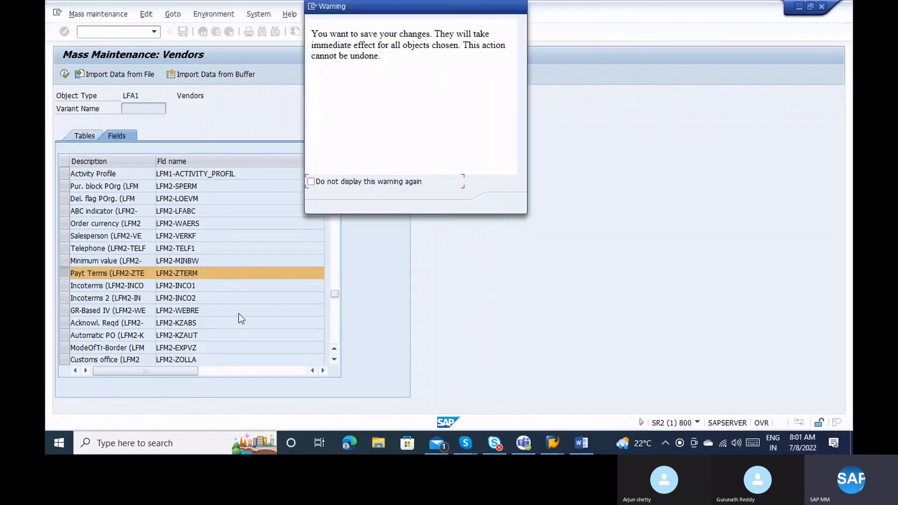
pyautogui.press('Return')
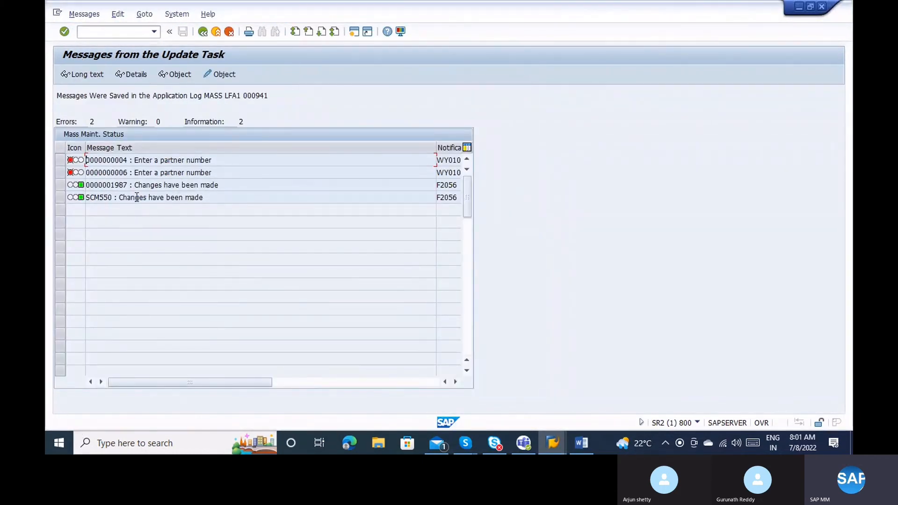
# View the long text of the first 'Enter a partner number' error, then return to the LFM2 list.
pyautogui.click(208, 197)
pyautogui.click(60, 172)
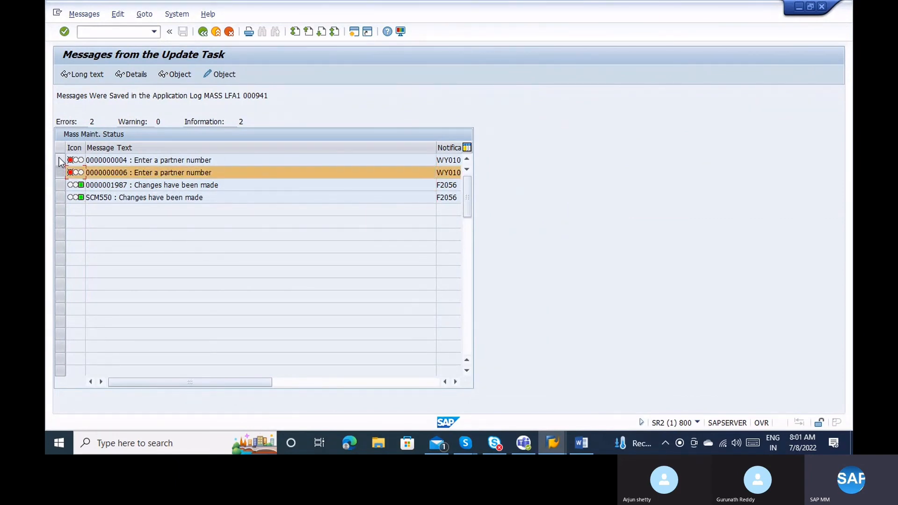
pyautogui.click(60, 160)
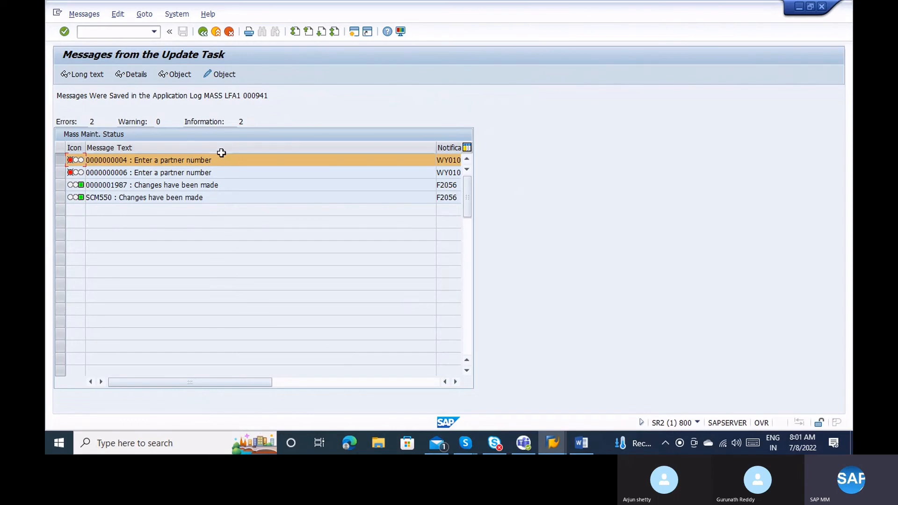
pyautogui.doubleClick(209, 160)
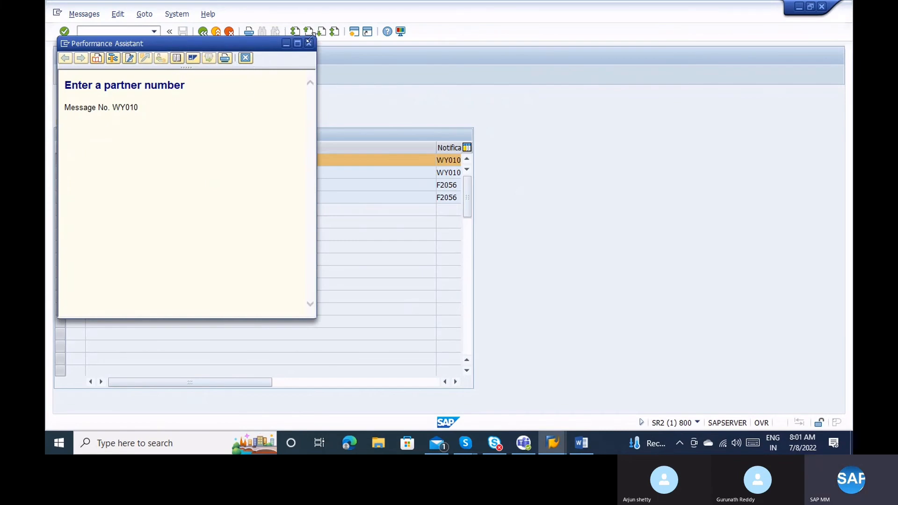
pyautogui.click(309, 43)
pyautogui.hotkey('alt', 'Tab')
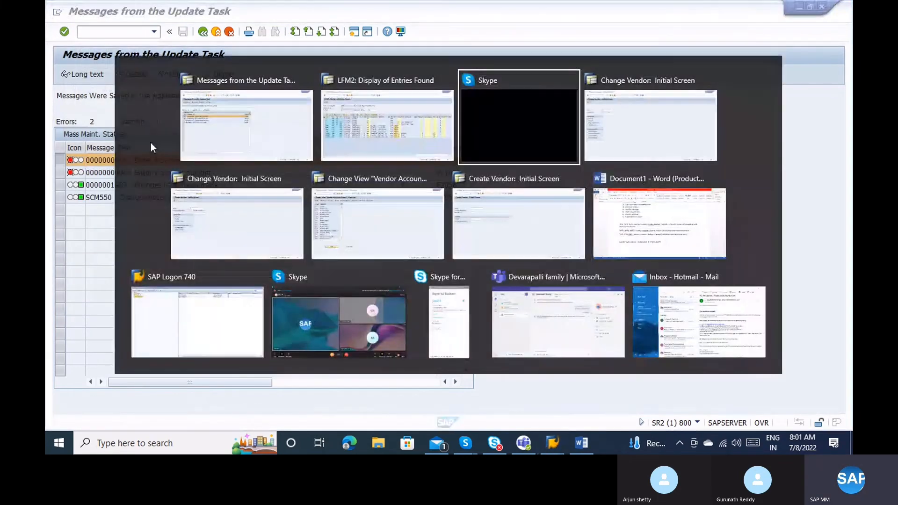
pyautogui.hotkey('alt', 'Tab')
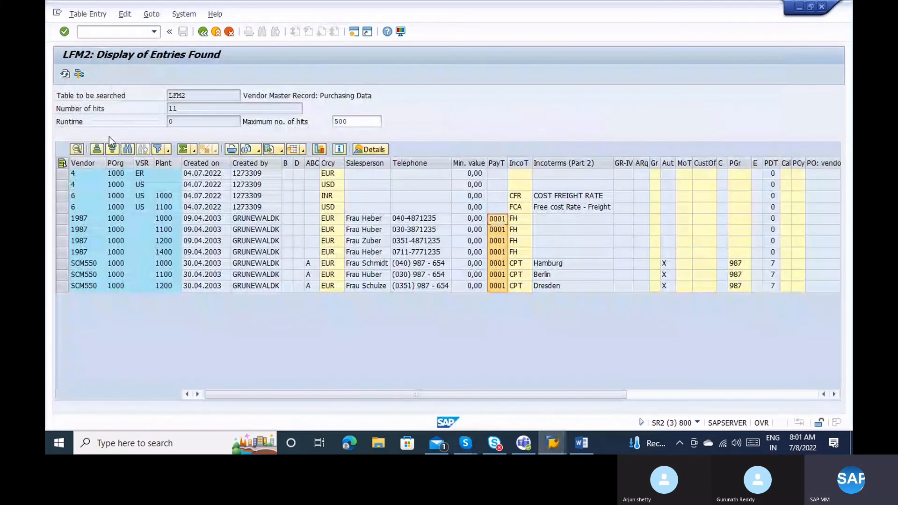
# Refresh the LFM2 list and check the empty payment terms on the vendor 4 and 6 rows.
pyautogui.click(65, 74)
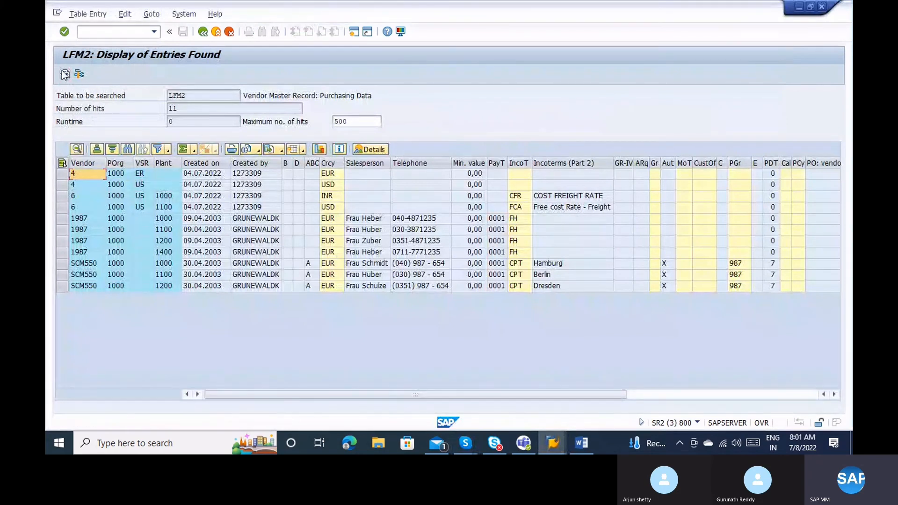
pyautogui.hotkey('alt', 'Tab')
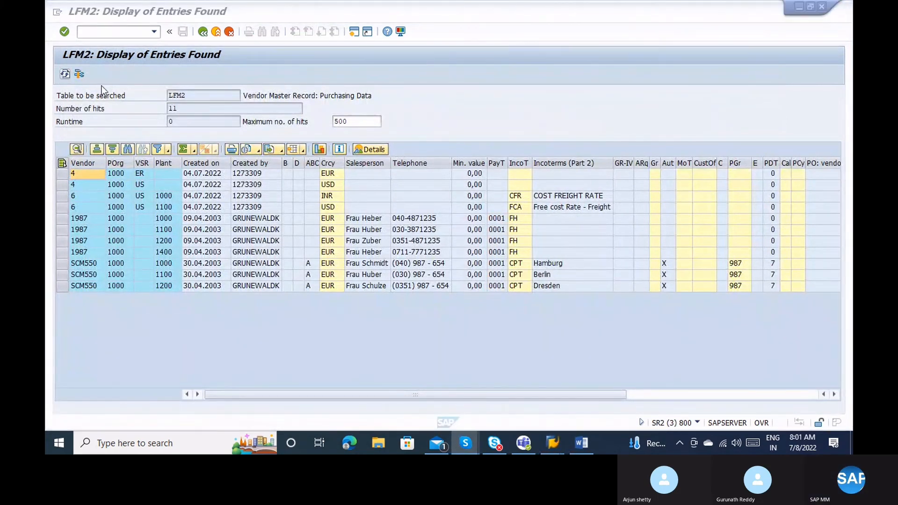
pyautogui.click(147, 182)
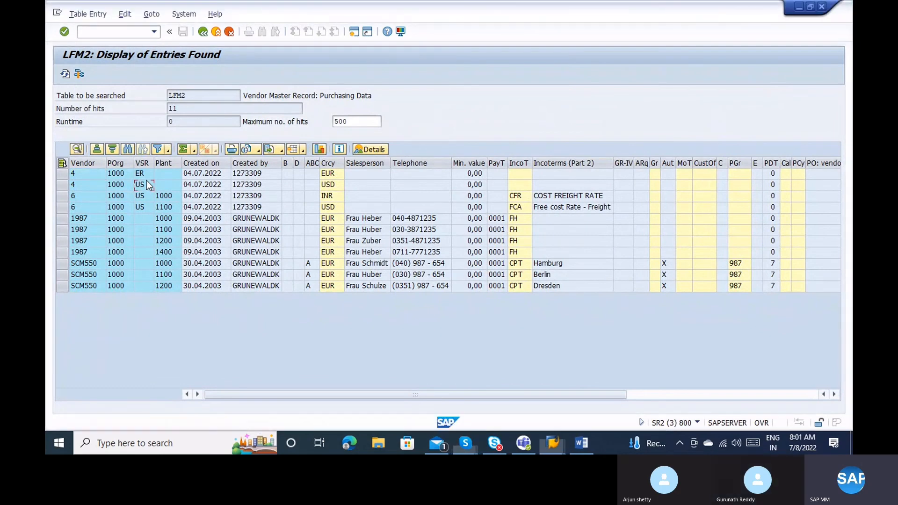
pyautogui.click(145, 210)
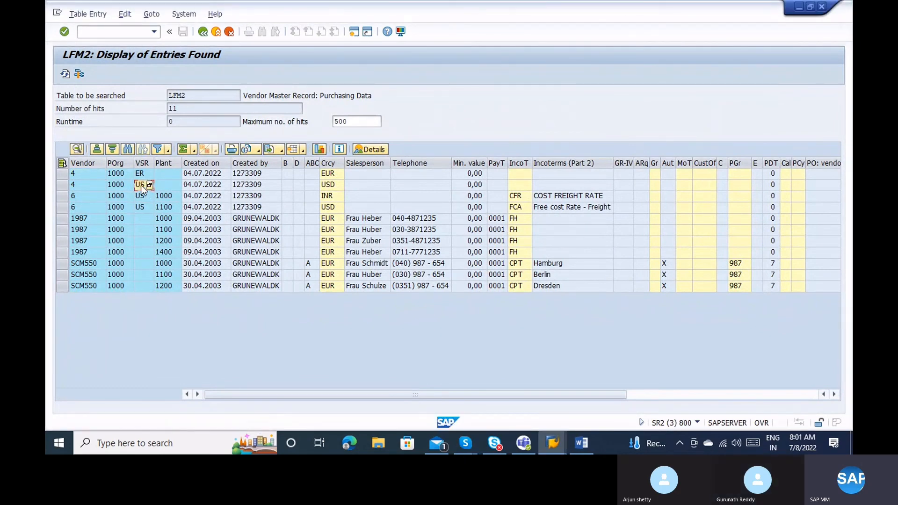
pyautogui.click(500, 195)
pyautogui.hotkey('alt', 'Tab')
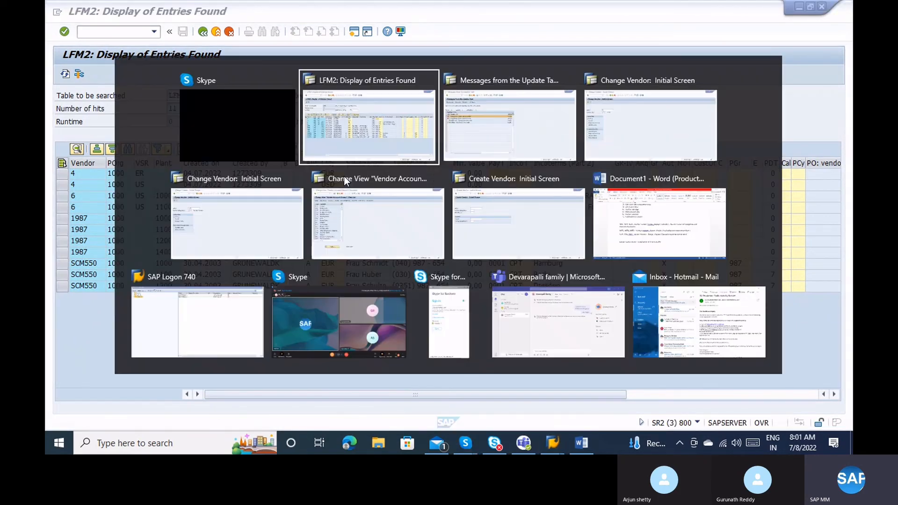
pyautogui.hotkey('alt', 'Tab')
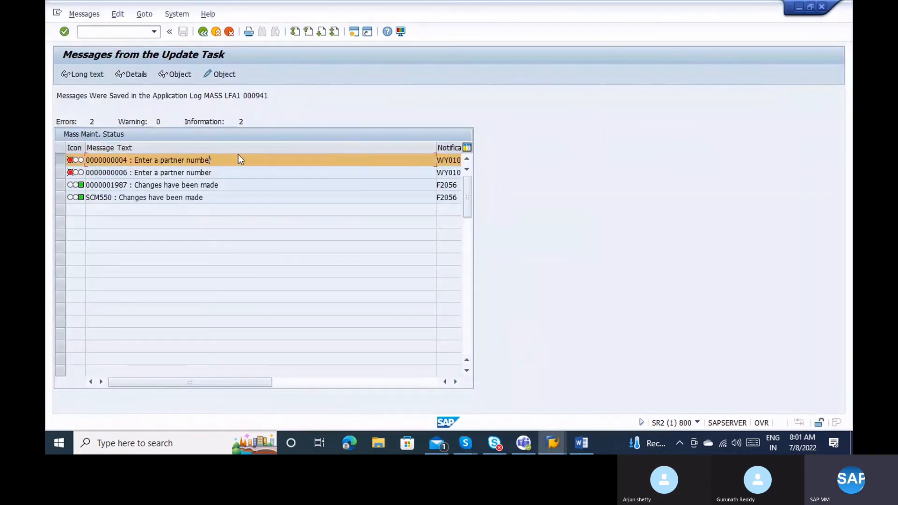
# Back out of vendor mass maintenance and open Display Material at Key Date via /nmm.
pyautogui.click(204, 32)
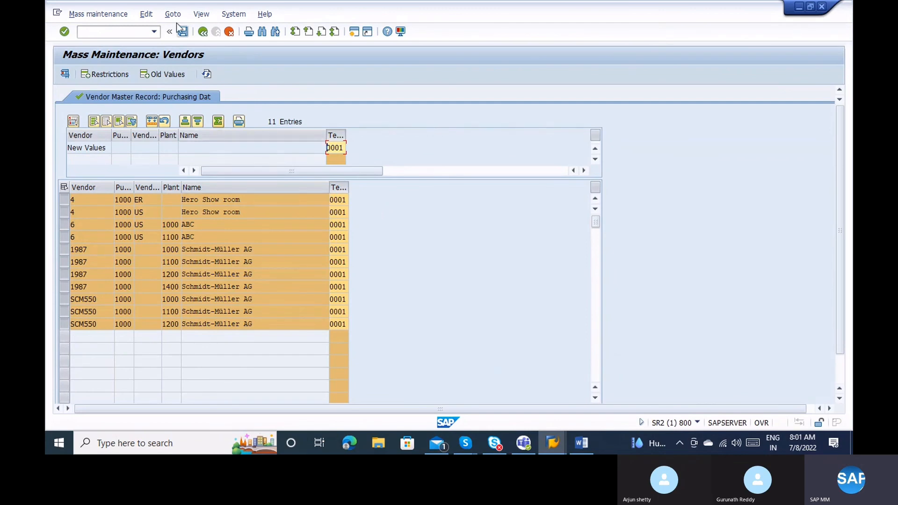
pyautogui.click(107, 36)
pyautogui.write('/nmm19')
pyautogui.press('Return')
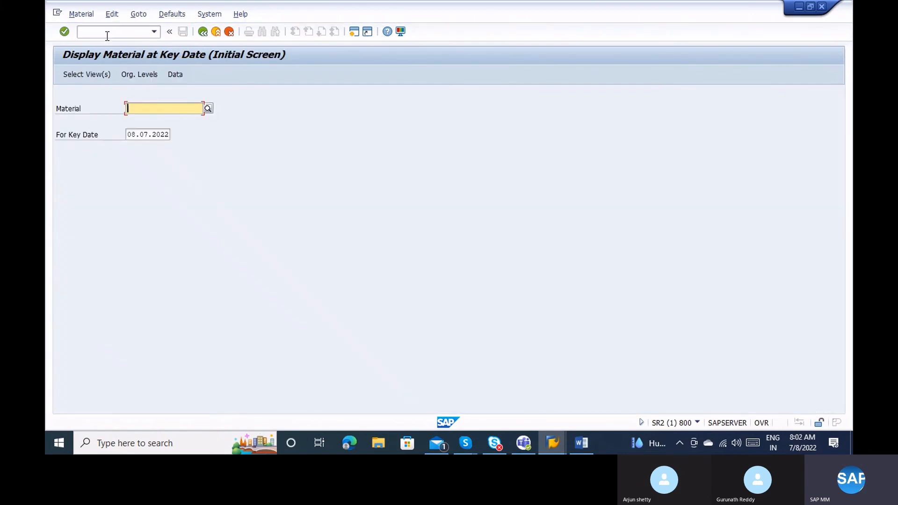
# Browse Mass Maintenance object types (Materials, Business Partner, LFA1 Vendors) without choosing, then exit to Easy Access.
pyautogui.click(108, 36)
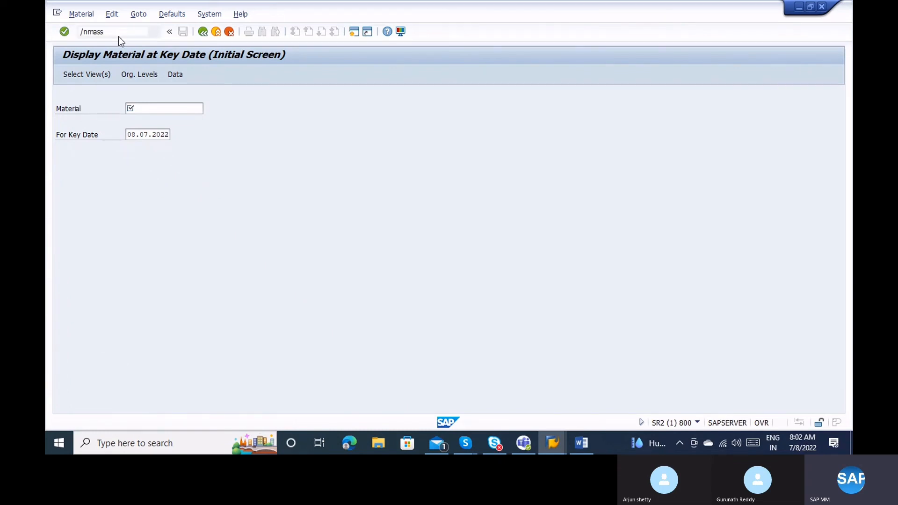
pyautogui.press('Return')
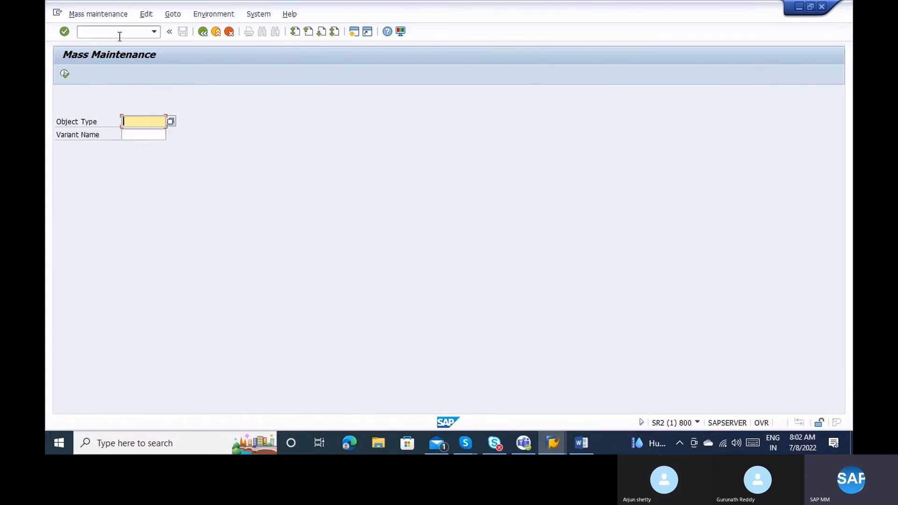
pyautogui.click(171, 121)
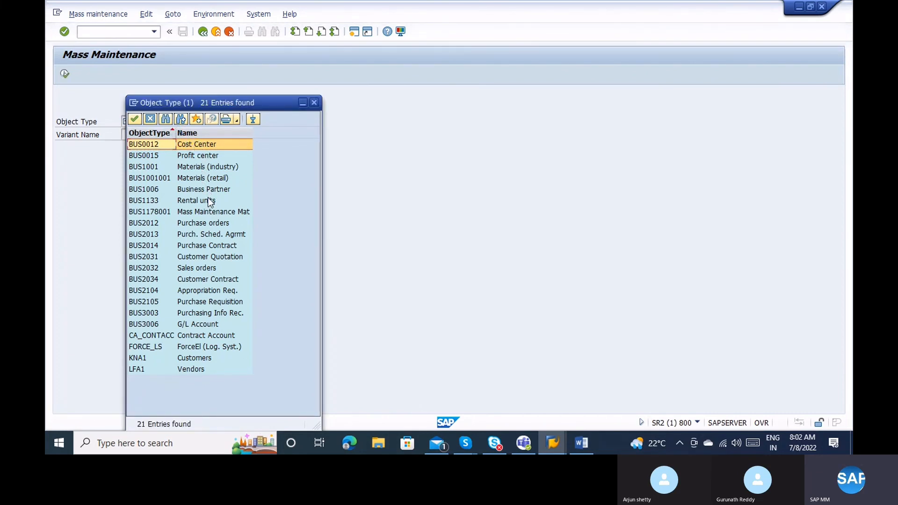
pyautogui.click(206, 167)
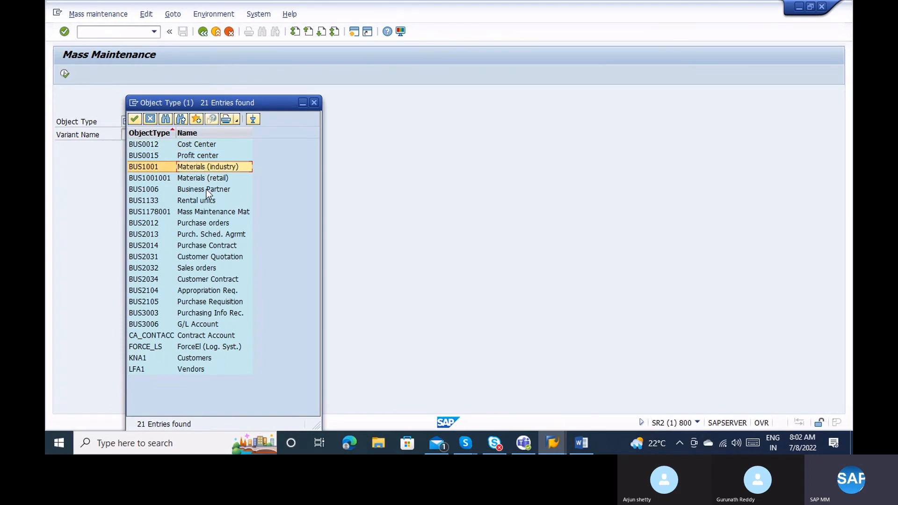
pyautogui.click(194, 189)
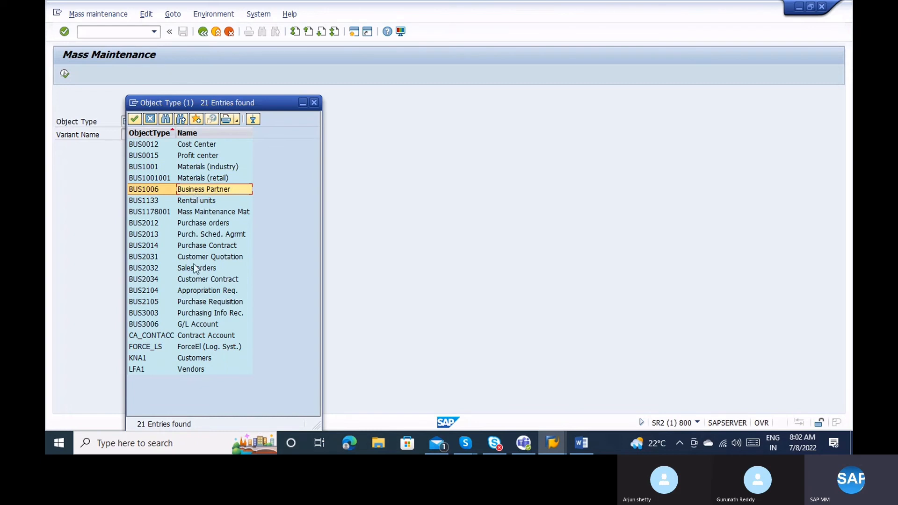
pyautogui.click(177, 370)
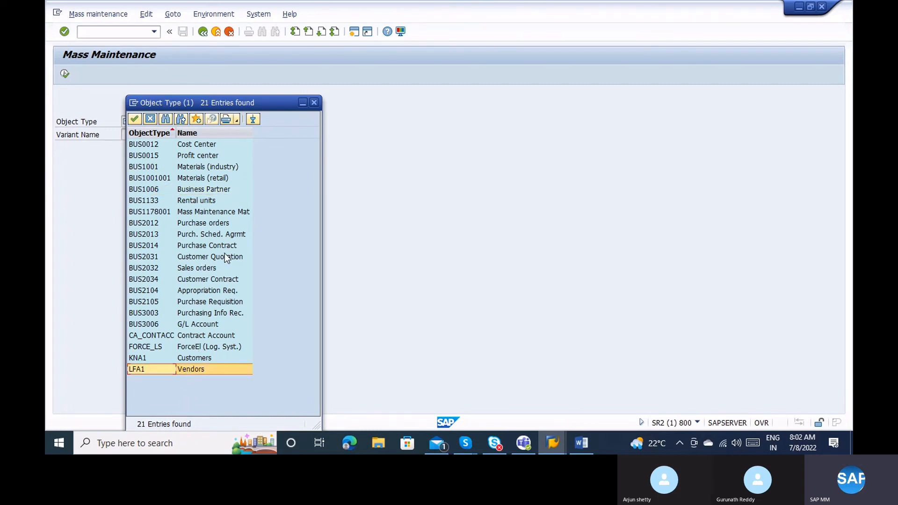
pyautogui.click(314, 102)
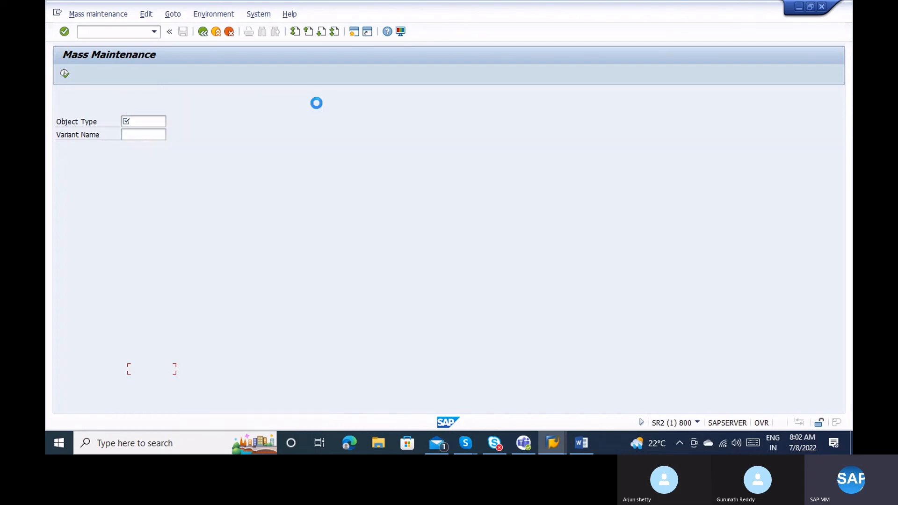
pyautogui.click(202, 33)
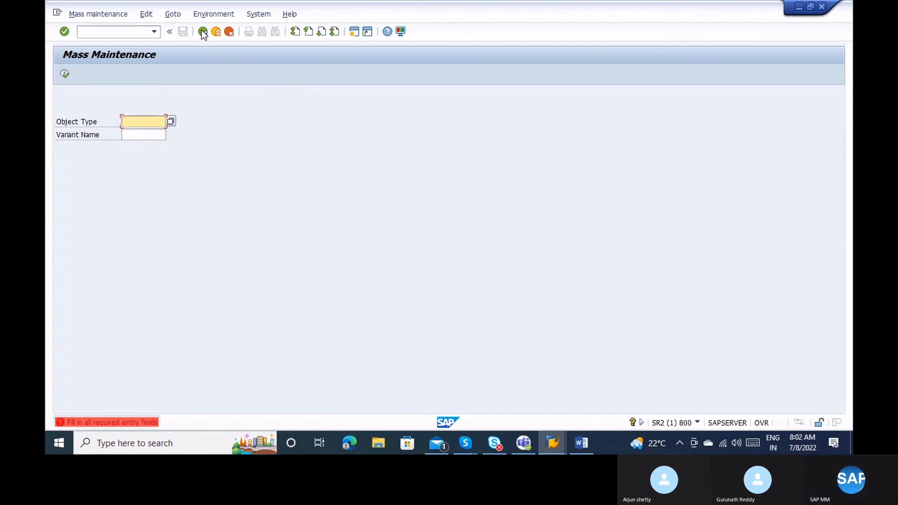
pyautogui.click(216, 33)
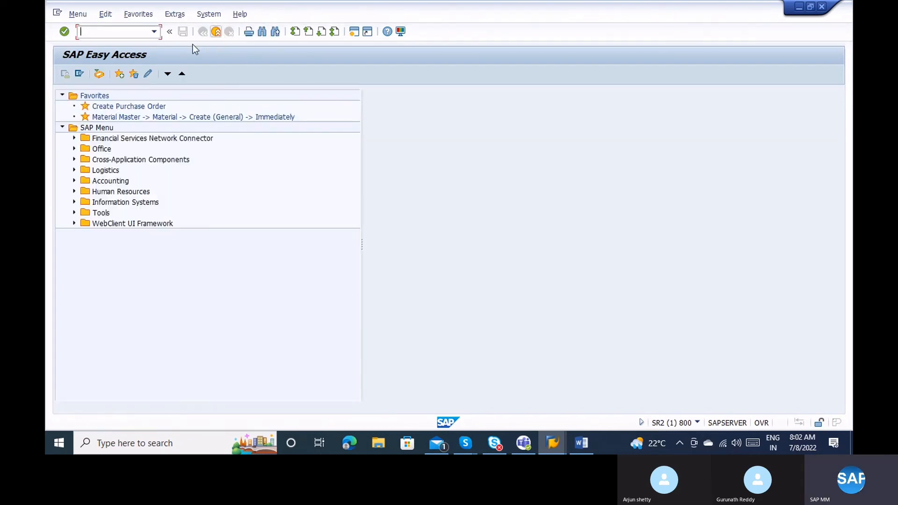
# Expand Logistics > Materials Management > Purchasing > Master Data > Vendor > Purchasing in the menu.
pyautogui.click(73, 170)
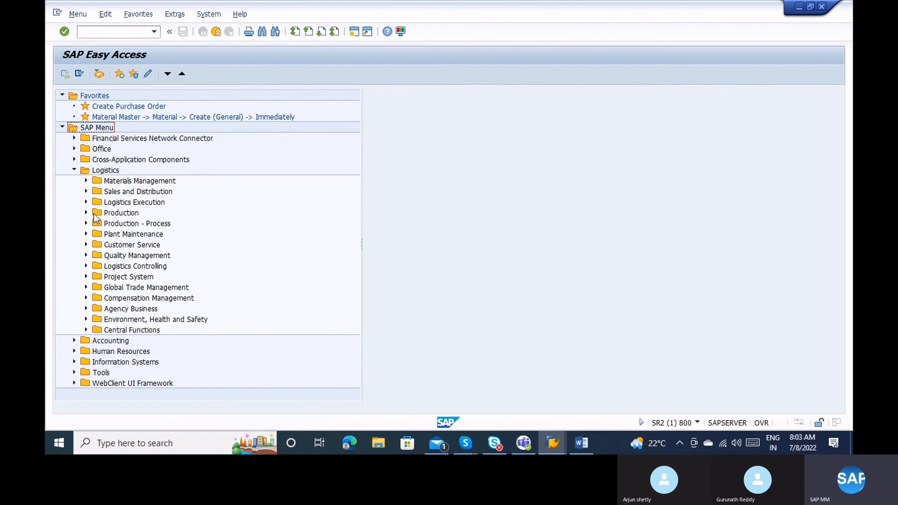
pyautogui.click(85, 181)
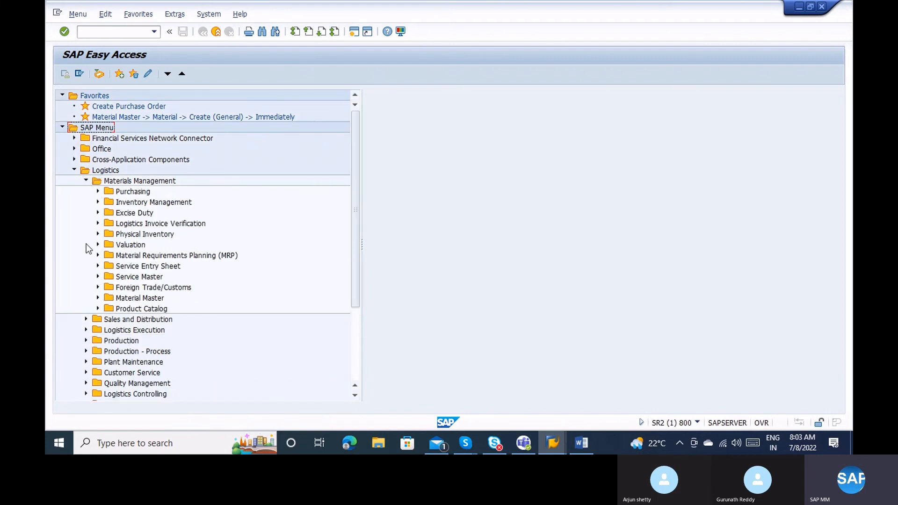
pyautogui.click(98, 192)
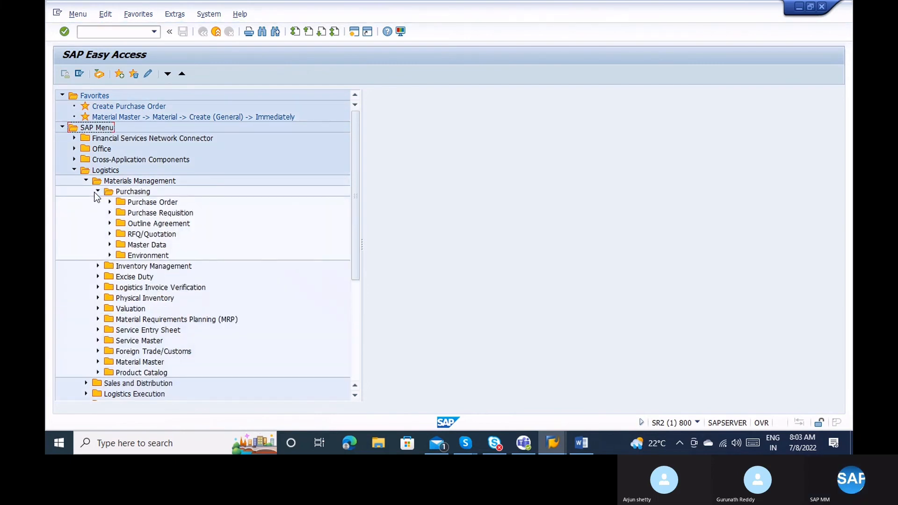
pyautogui.click(110, 245)
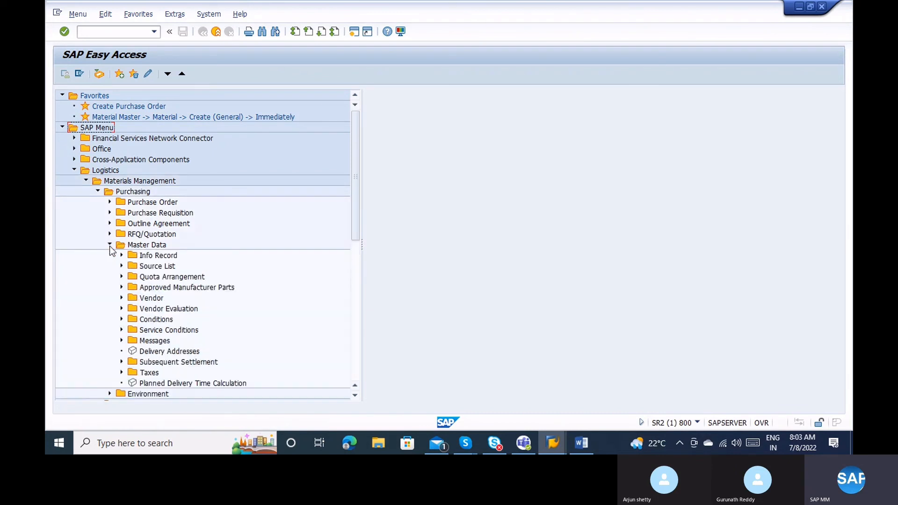
pyautogui.click(121, 298)
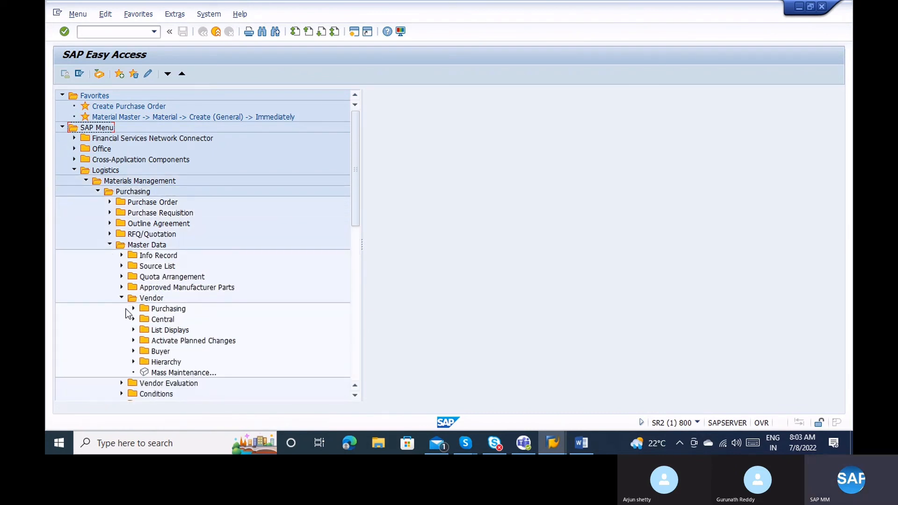
pyautogui.click(131, 308)
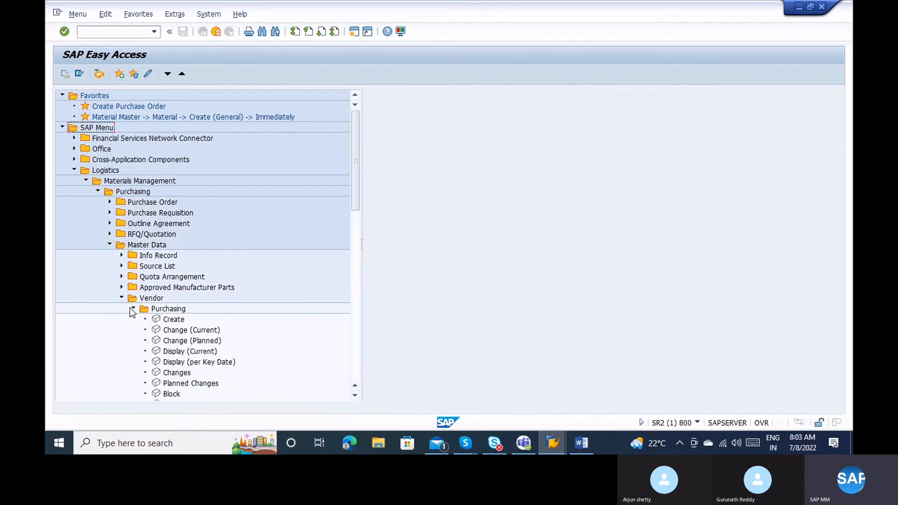
# Point out vendor Create and Change (Current/Planned) transactions, then try opening XK06 in a new session.
pyautogui.click(168, 321)
pyautogui.click(175, 331)
pyautogui.click(181, 341)
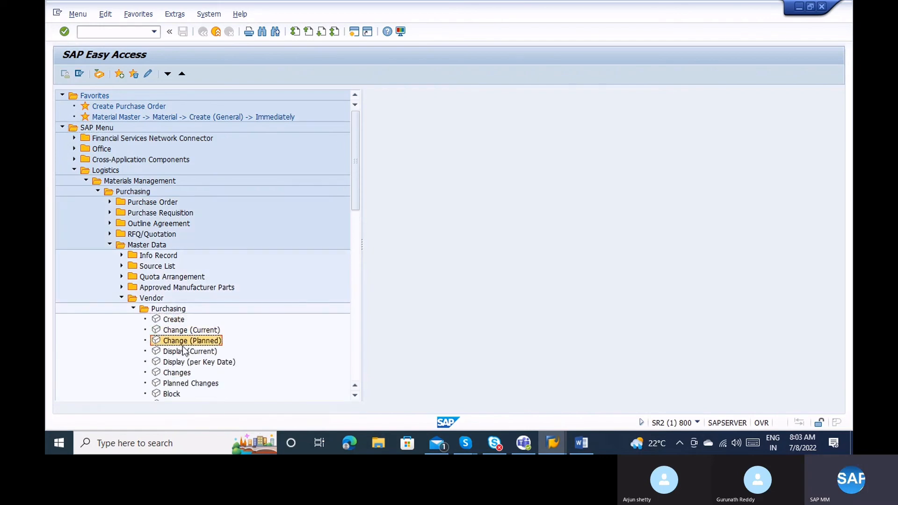
pyautogui.click(355, 233)
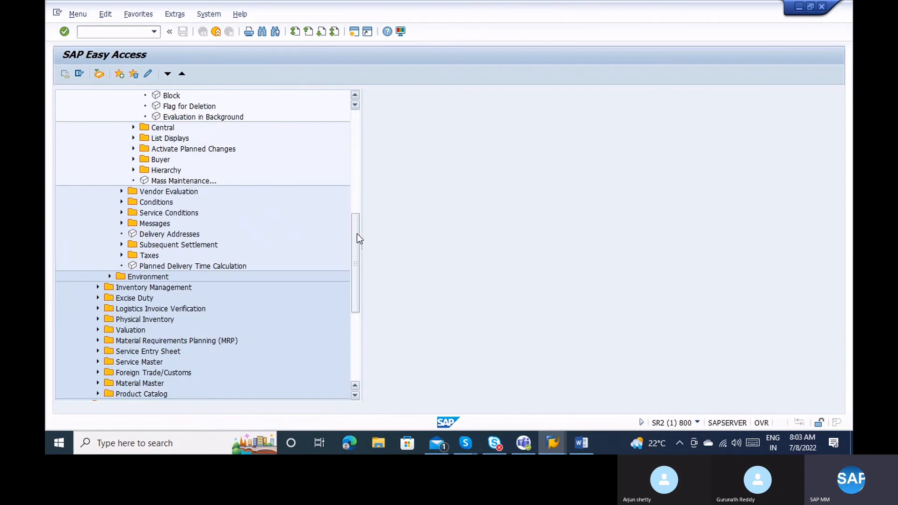
pyautogui.moveTo(358, 234); pyautogui.dragTo(355, 187)
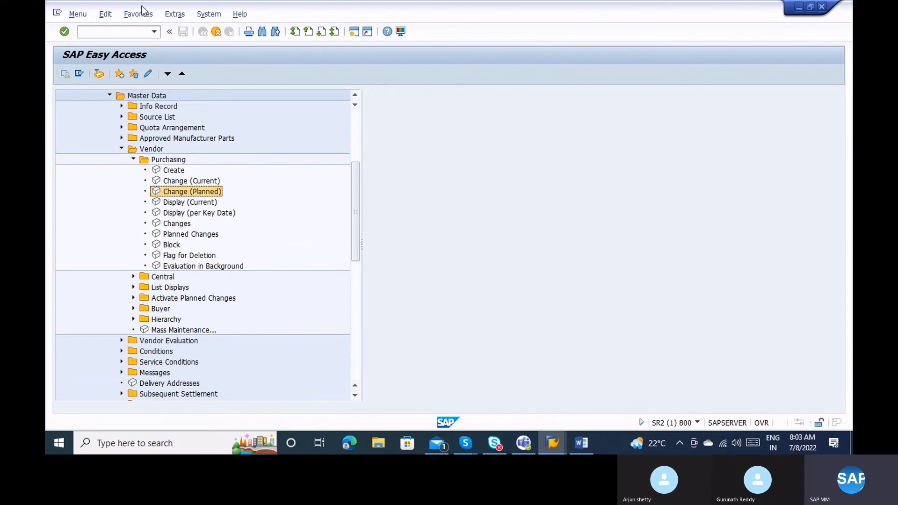
pyautogui.click(129, 30)
pyautogui.press('Return')
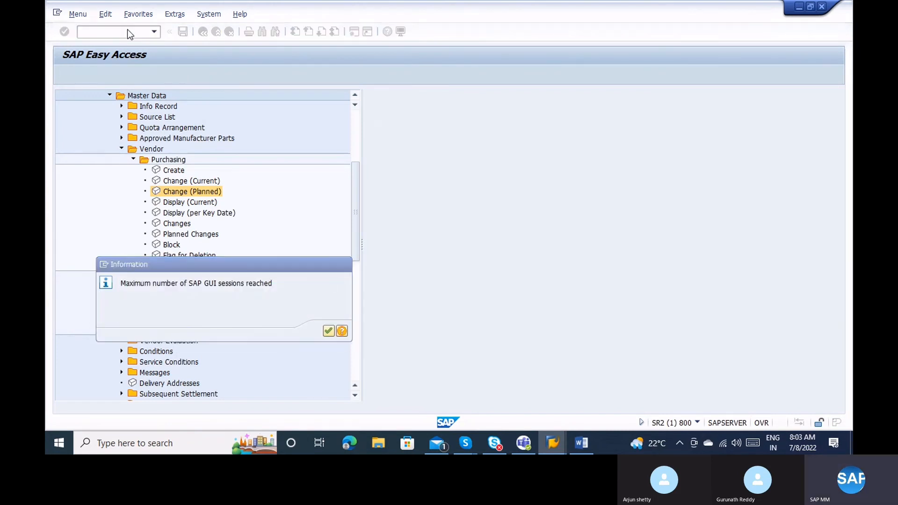
# Dismiss the session-limit notice and open the Flag for Deletion Vendor screen in the Change Vendor session.
pyautogui.press('Return')
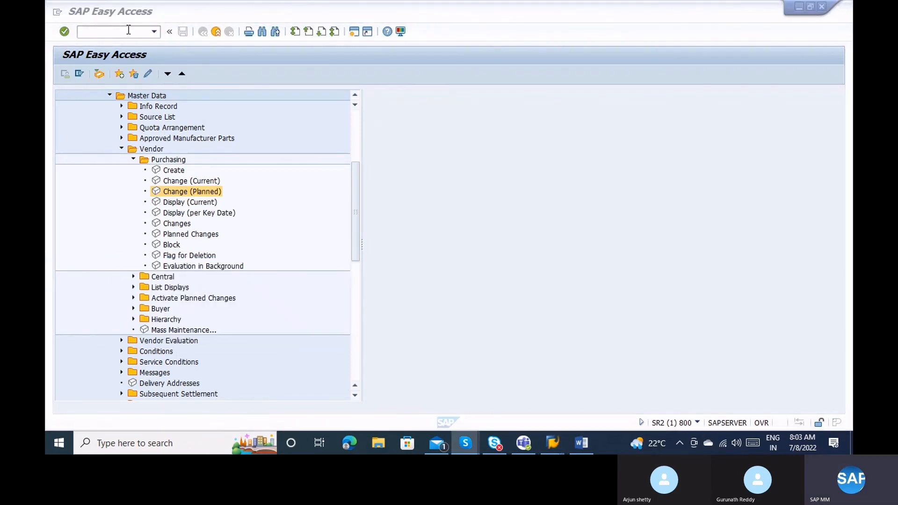
pyautogui.click(129, 30)
pyautogui.hotkey('alt', 'Tab')
pyautogui.hotkey('alt', 'Tab')
pyautogui.hotkey('alt', 'Tab')
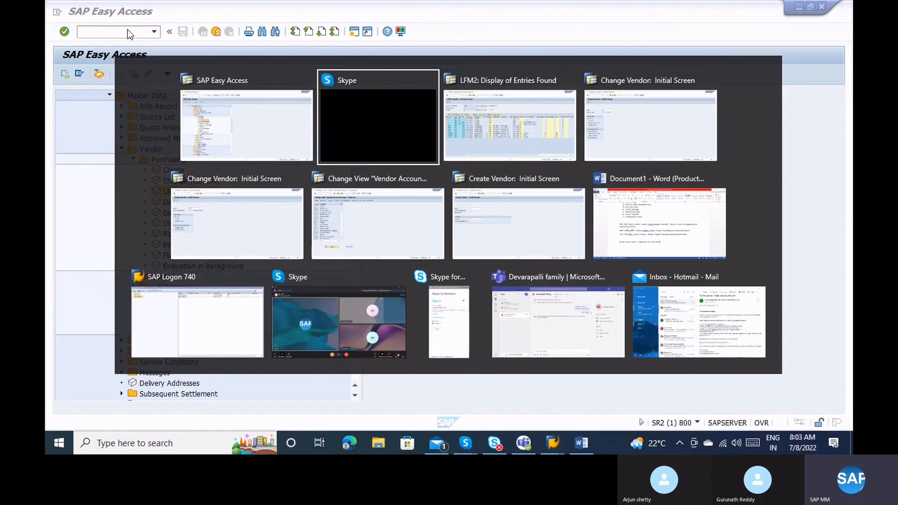
pyautogui.write('/')
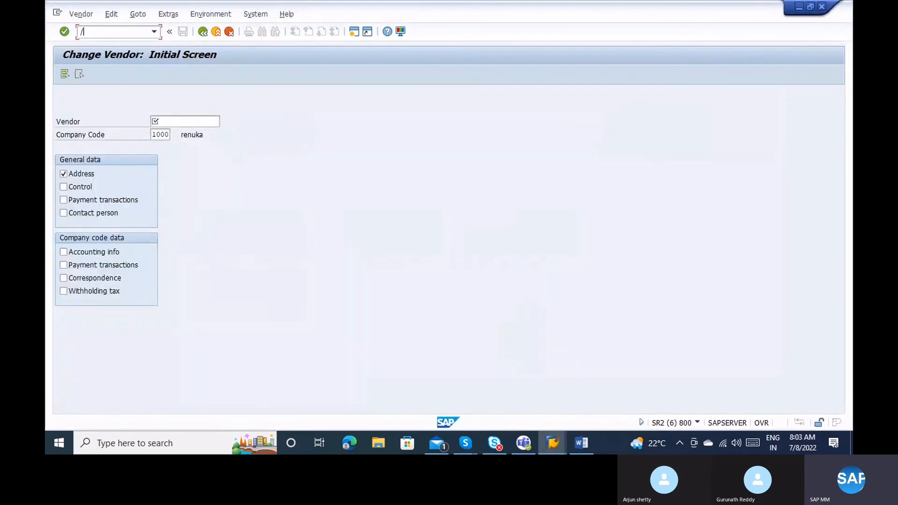
pyautogui.write('nxk05')
pyautogui.press('Return')
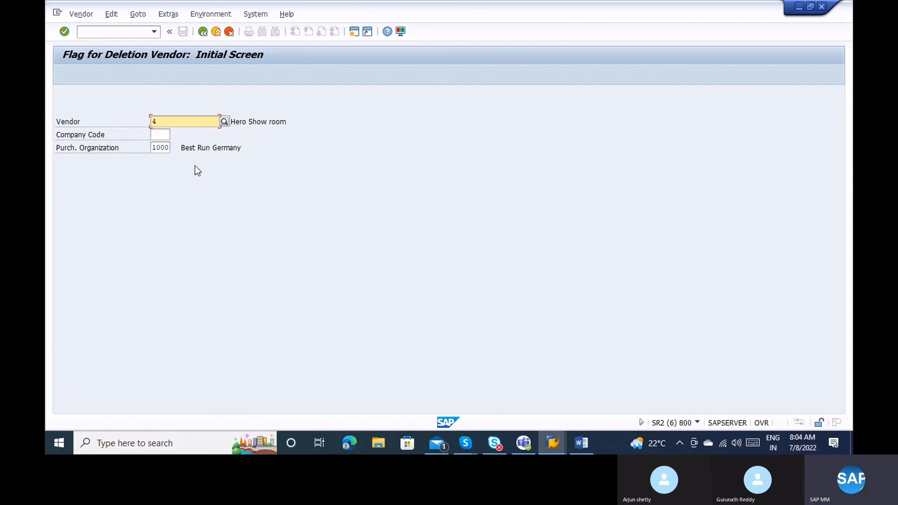
# In Easy Access, point out Flag for Deletion, collapse vendor Purchasing and toggle the List Displays folder.
pyautogui.hotkey('alt', 'Tab')
pyautogui.hotkey('alt', 'Tab')
pyautogui.hotkey('alt', 'Tab')
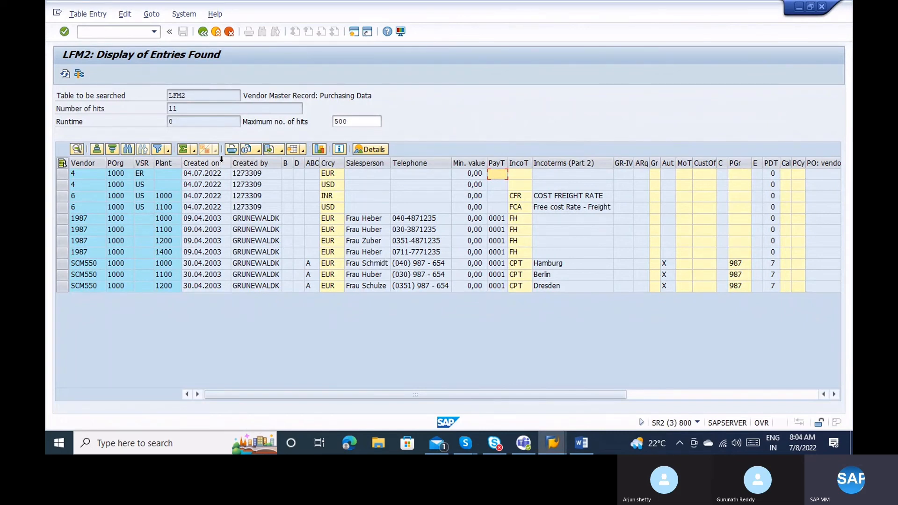
pyautogui.hotkey('alt', 'Tab')
pyautogui.hotkey('alt', 'Tab')
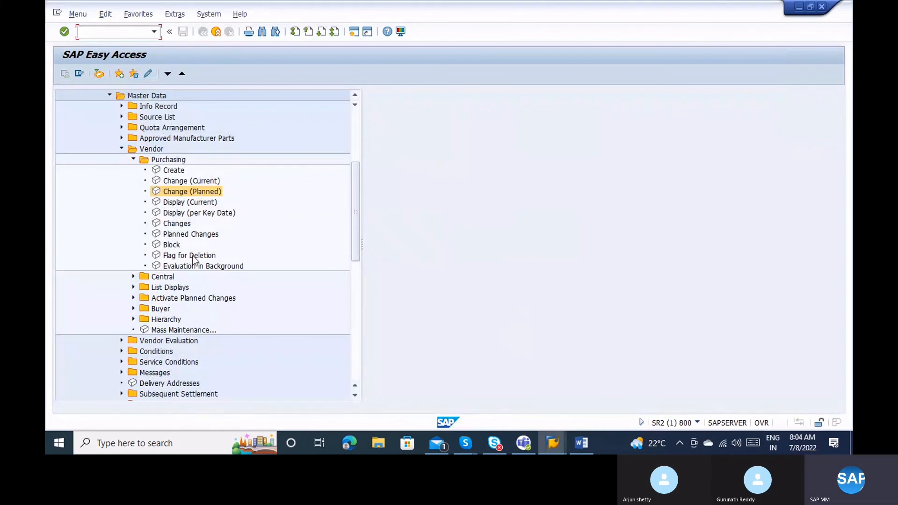
pyautogui.click(190, 256)
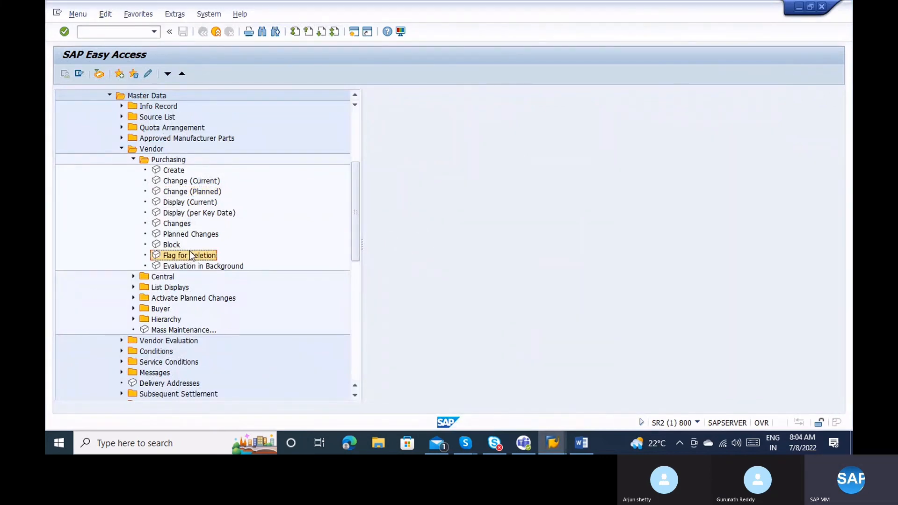
pyautogui.click(133, 159)
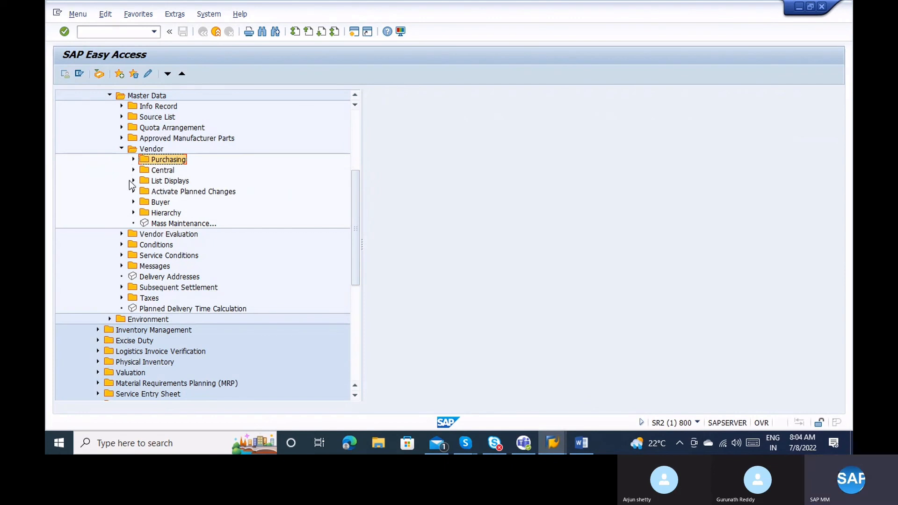
pyautogui.click(133, 180)
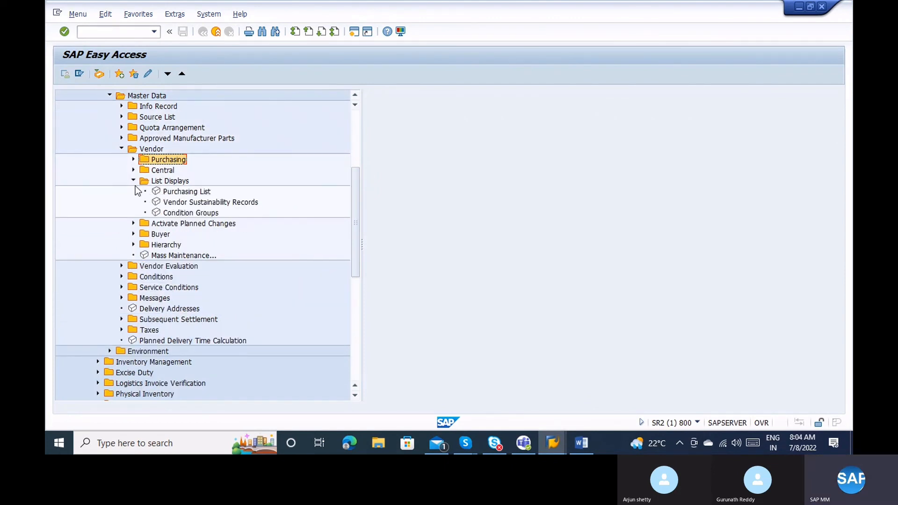
pyautogui.click(134, 181)
# Launch MKVZ (List of Vendors: Purchasing) after the /omkvz and /nmkv attempts fail.
pyautogui.hotkey('alt', 'Tab')
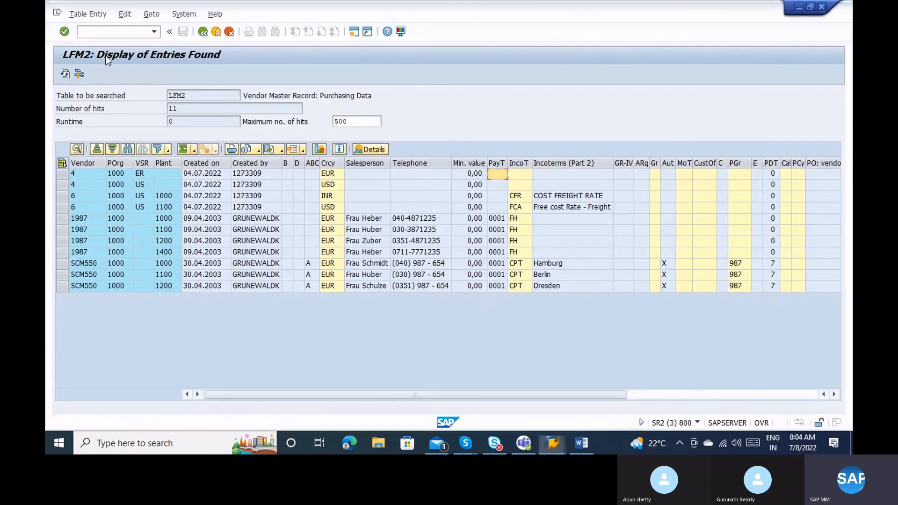
pyautogui.write('/o')
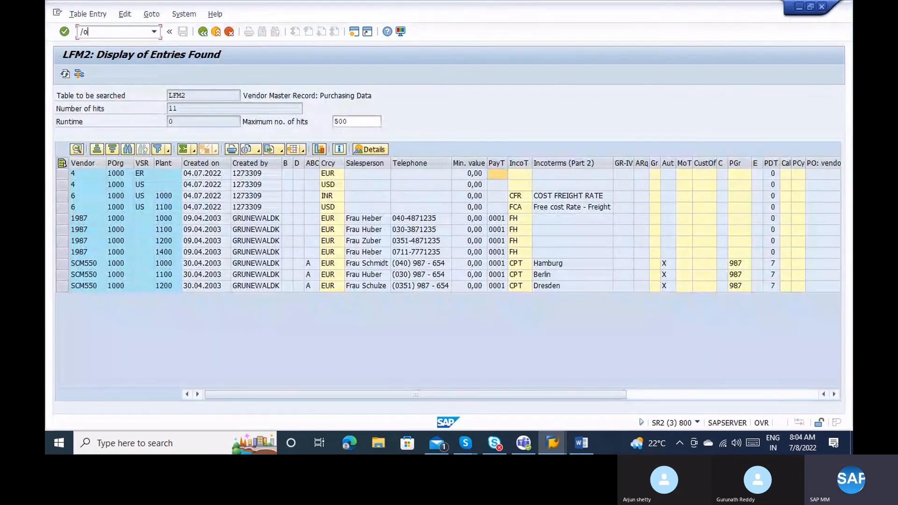
pyautogui.write('mkvz')
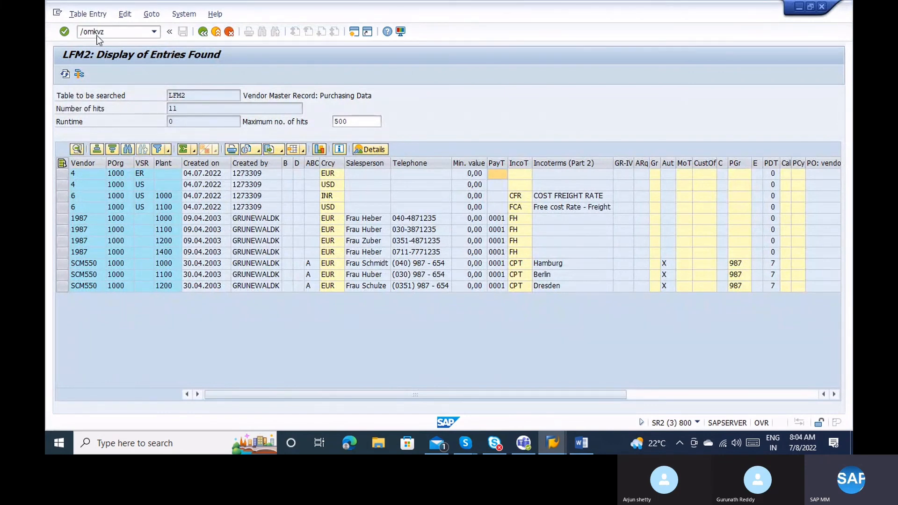
pyautogui.press('Return')
pyautogui.press('Return')
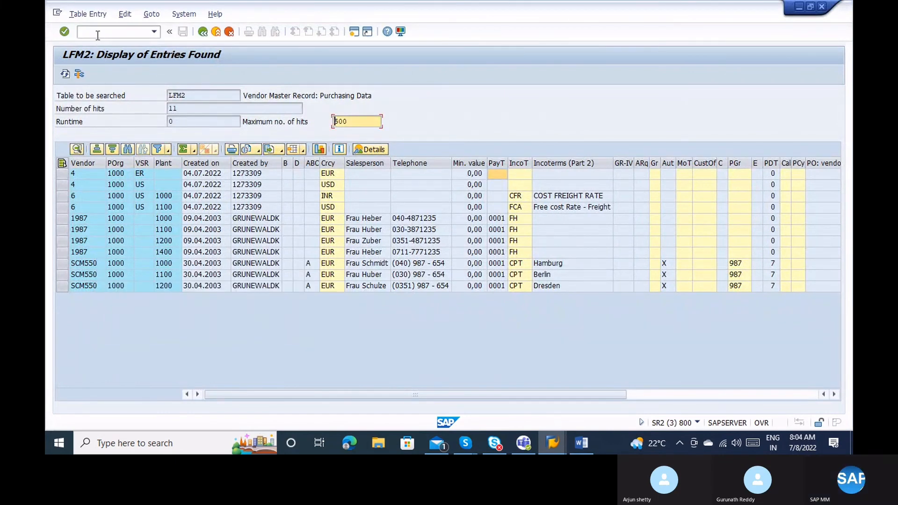
pyautogui.click(97, 34)
pyautogui.write('/nm')
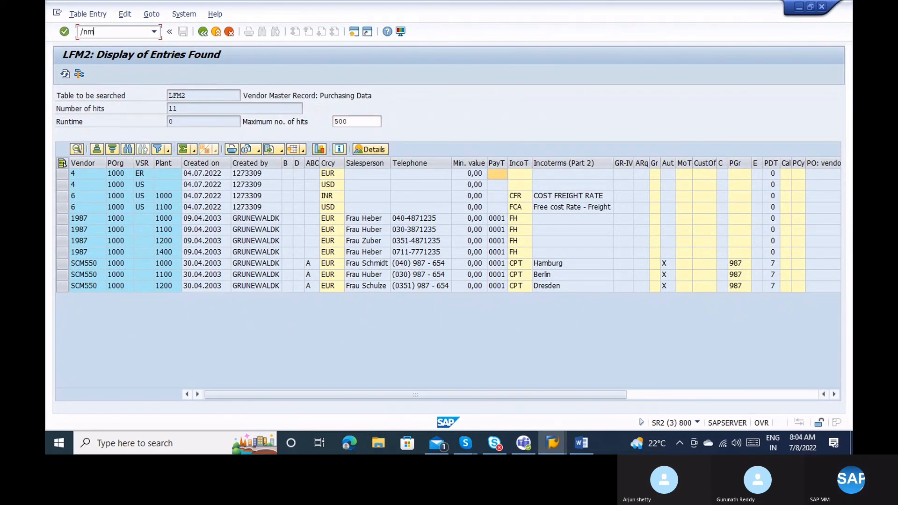
pyautogui.write('kv')
pyautogui.press('Return')
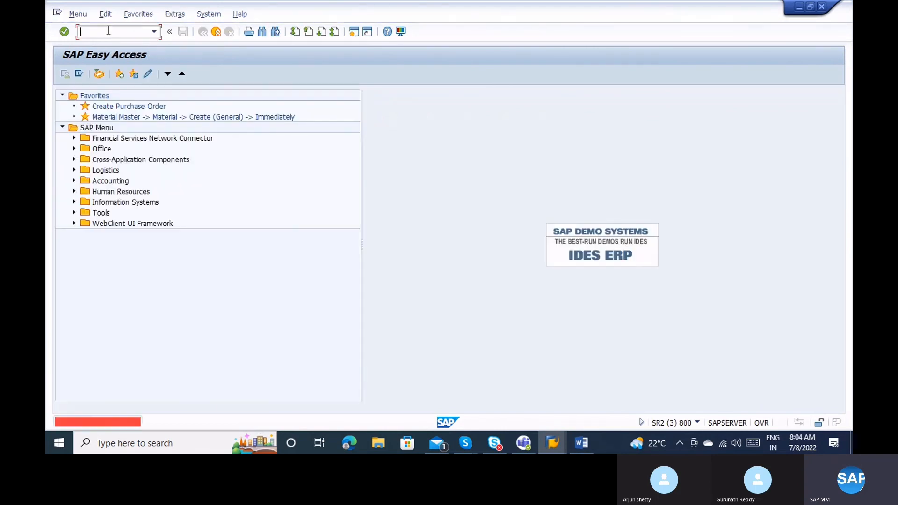
pyautogui.write('m')
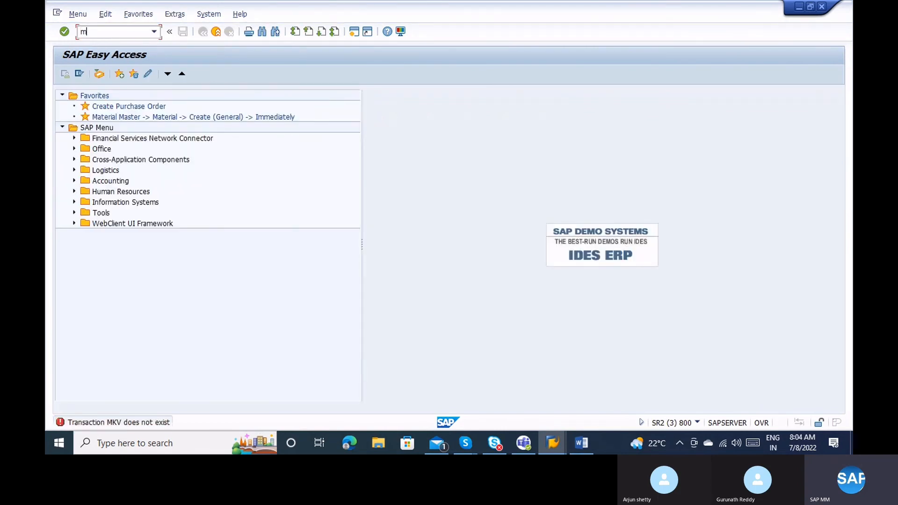
pyautogui.write('kvz')
pyautogui.press('Return')
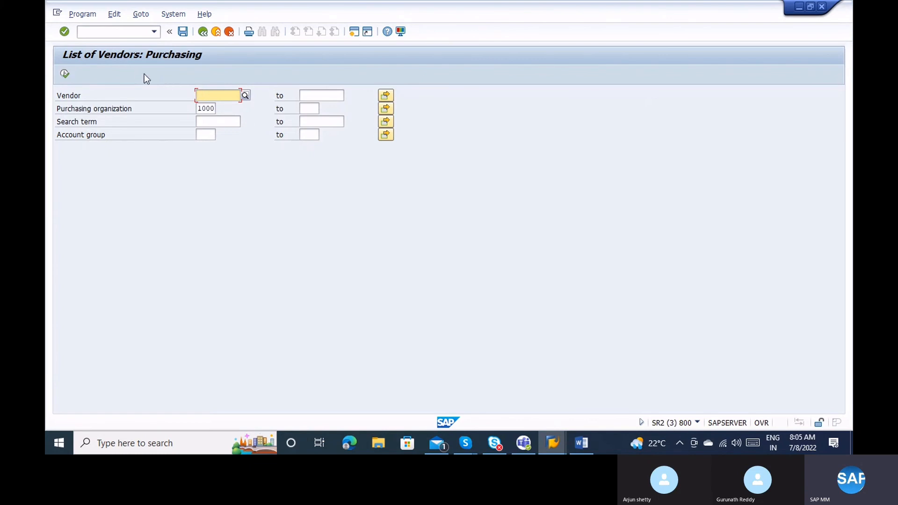
# Run the MKVZ vendor list for purchasing organization 1000 with no other restrictions.
pyautogui.click(66, 73)
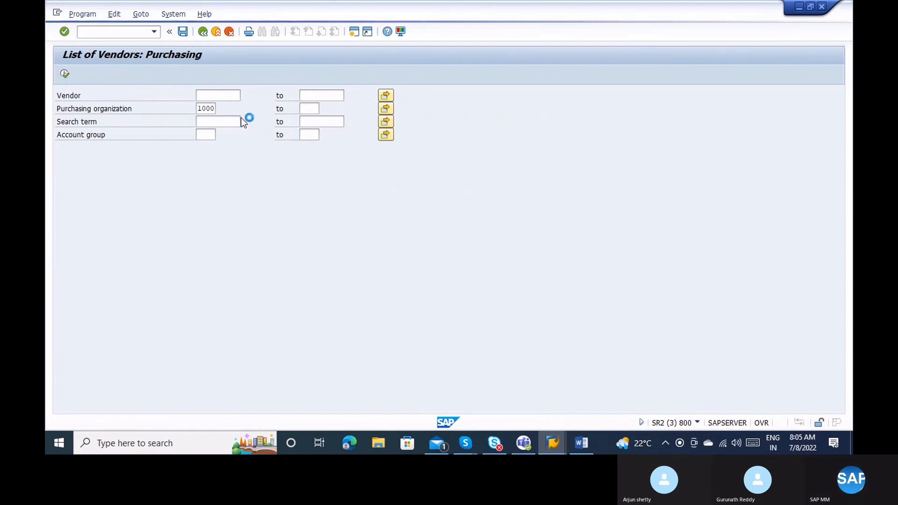
# Open Account Group Change (XK07) under Logistics > Purchasing > Master Data > Vendor > Central.
pyautogui.moveTo(555, 443)
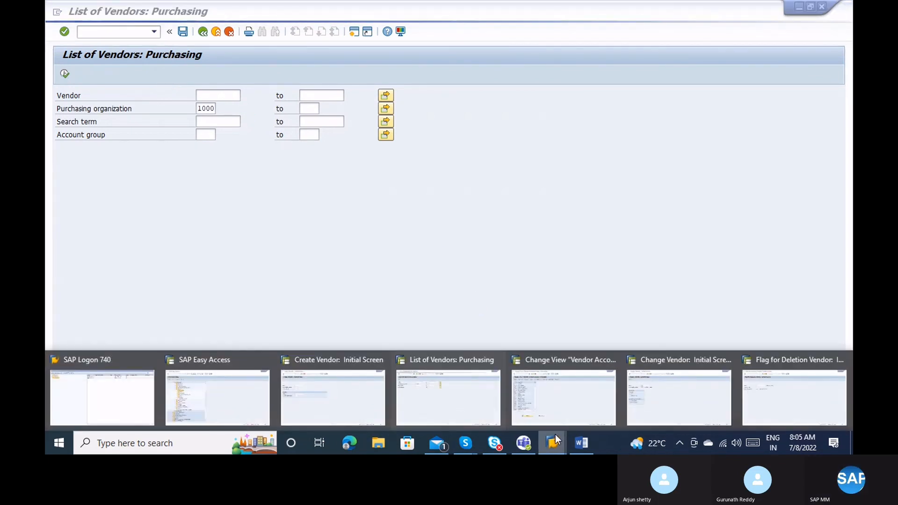
pyautogui.click(222, 394)
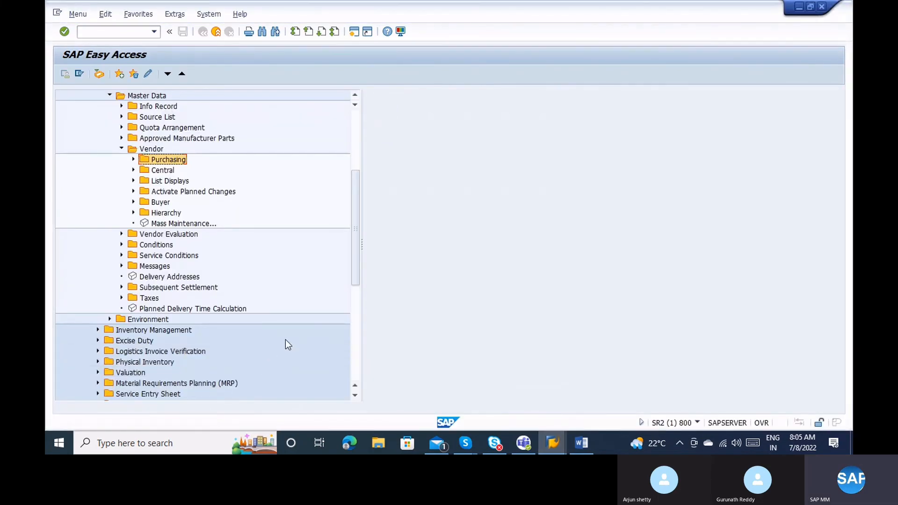
pyautogui.click(109, 320)
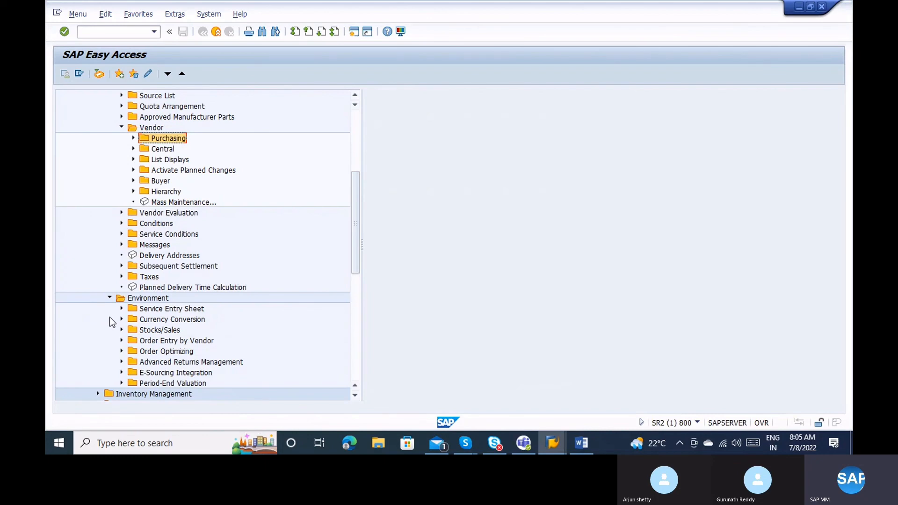
pyautogui.click(358, 163)
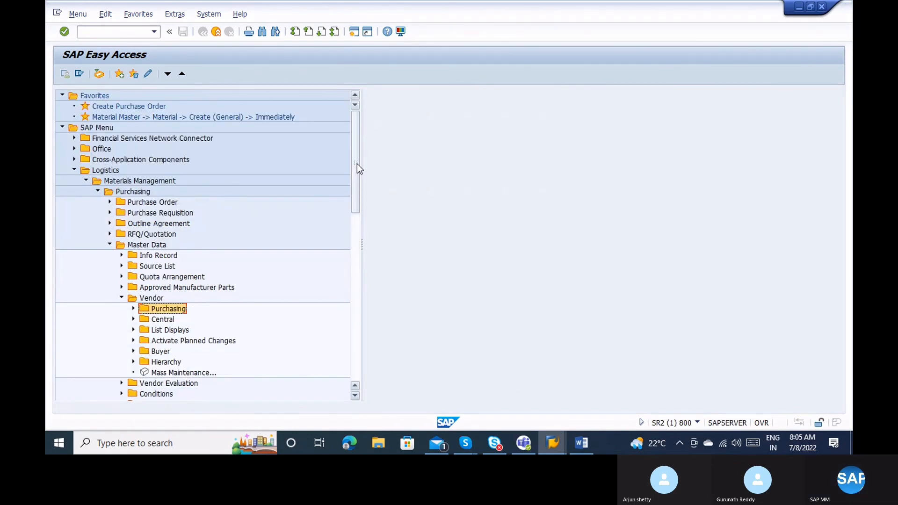
pyautogui.click(132, 319)
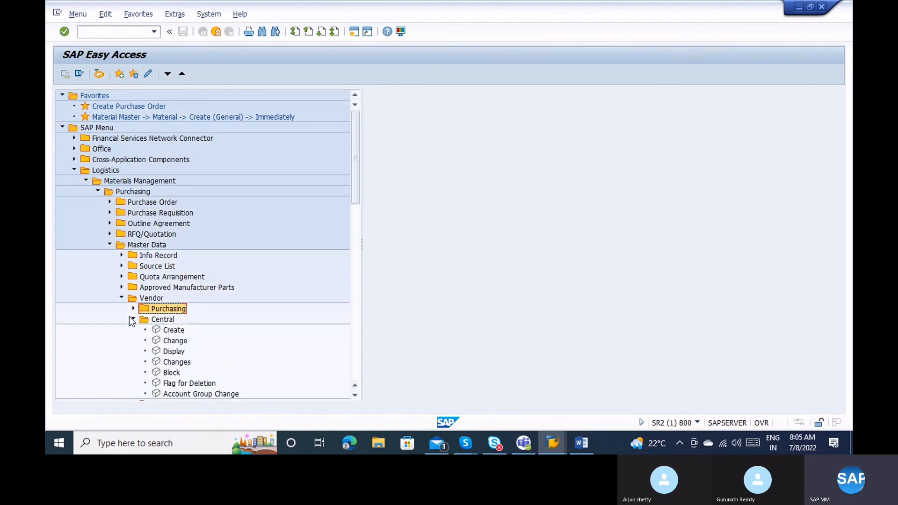
pyautogui.click(132, 320)
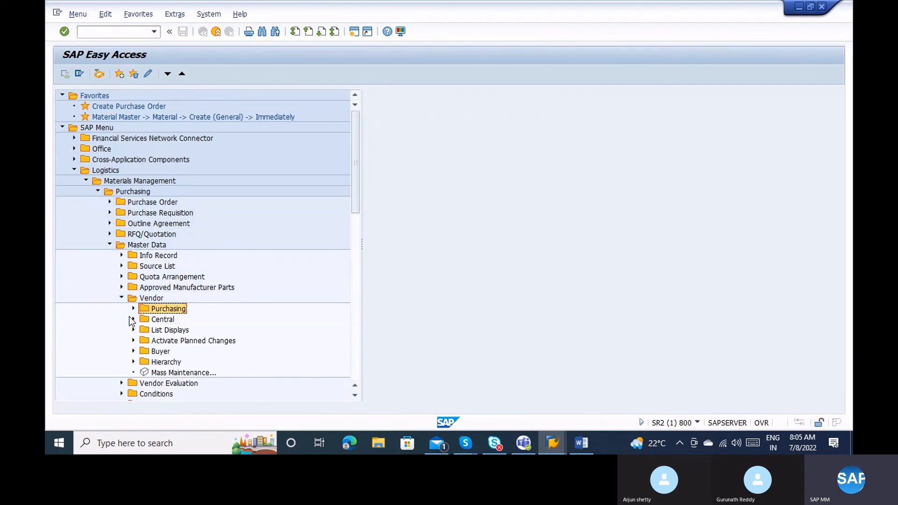
pyautogui.click(131, 320)
pyautogui.doubleClick(203, 394)
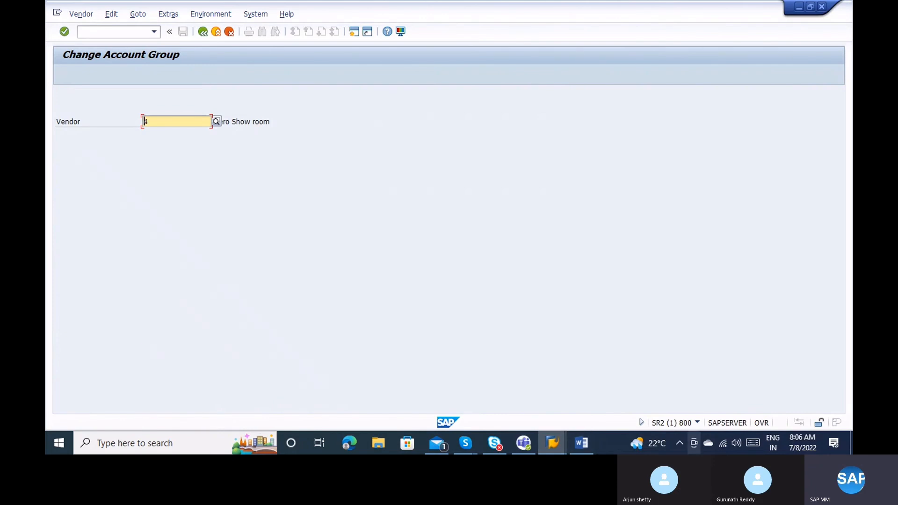
# Check the transaction code XK07 in system information and enter vendor 3.
pyautogui.click(697, 422)
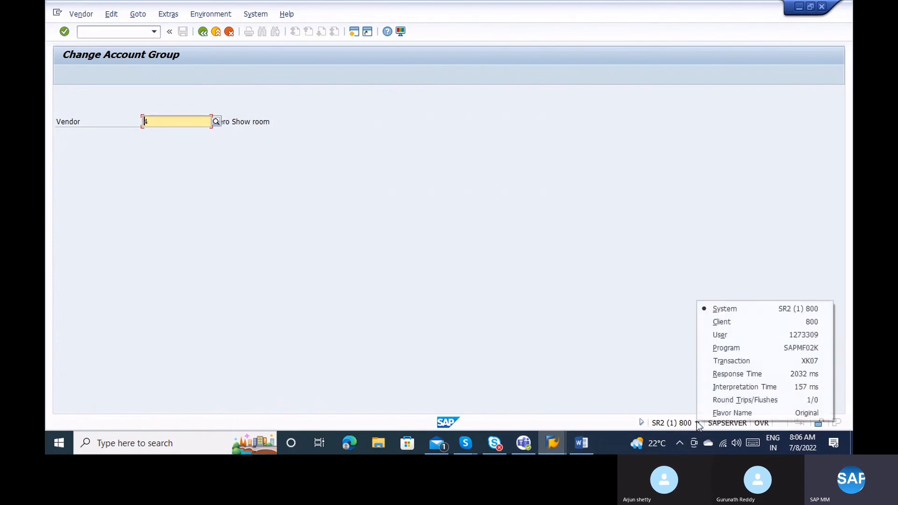
pyautogui.click(724, 362)
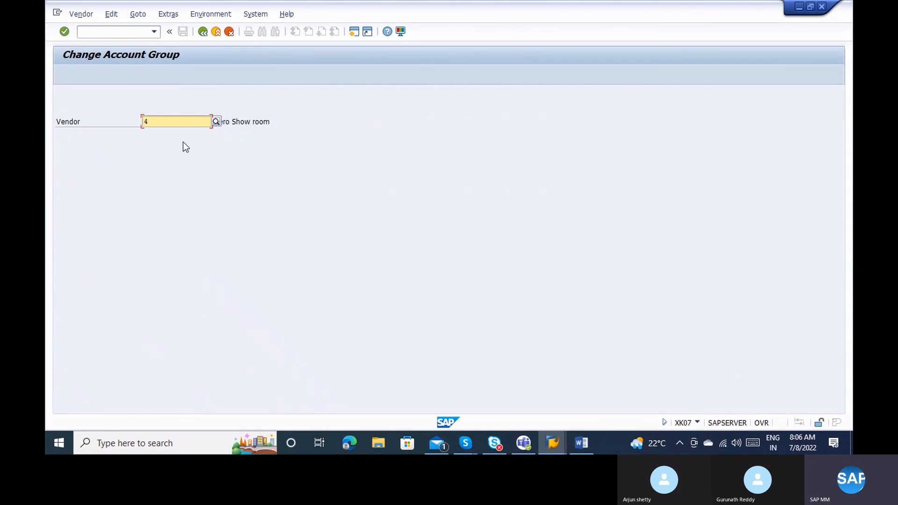
pyautogui.write('3')
pyautogui.press('Delete')
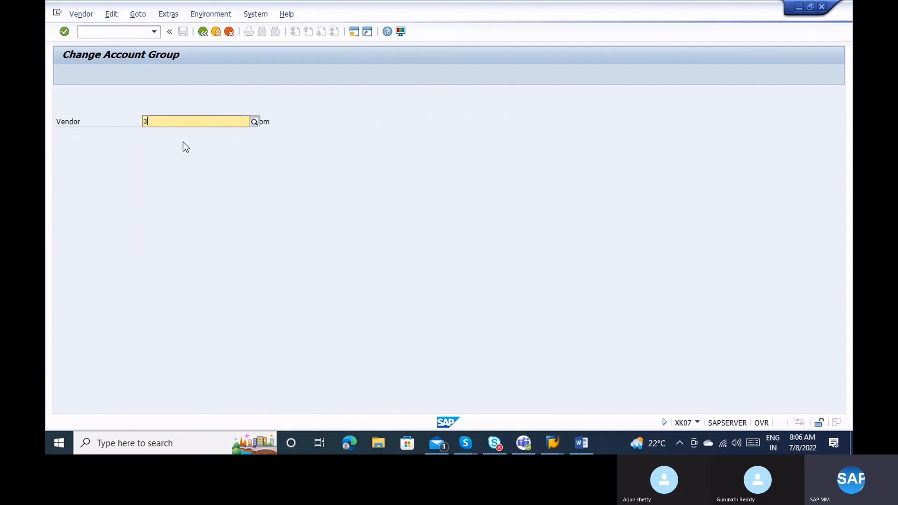
pyautogui.press('Return')
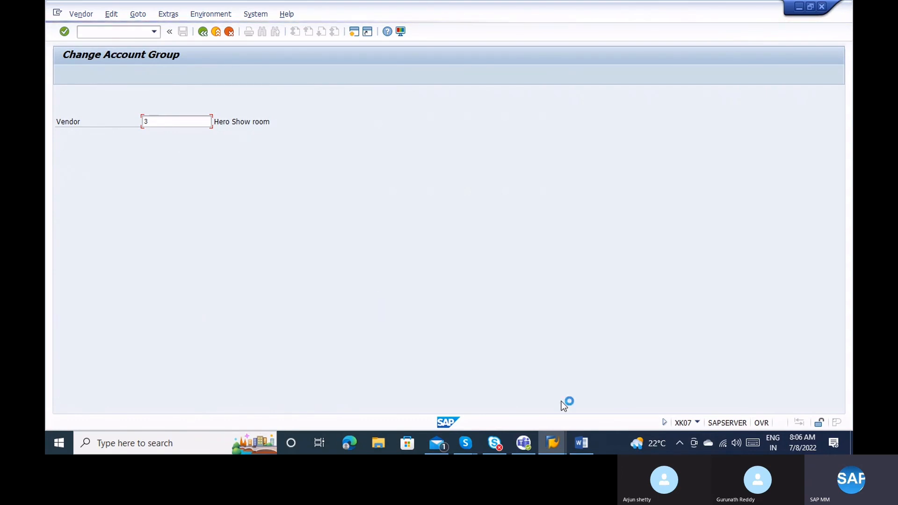
pyautogui.click(558, 437)
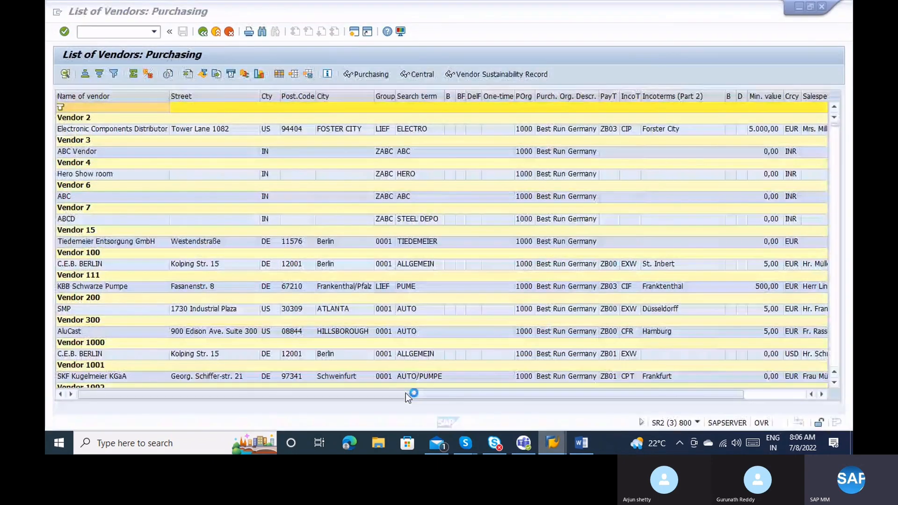
pyautogui.click(405, 394)
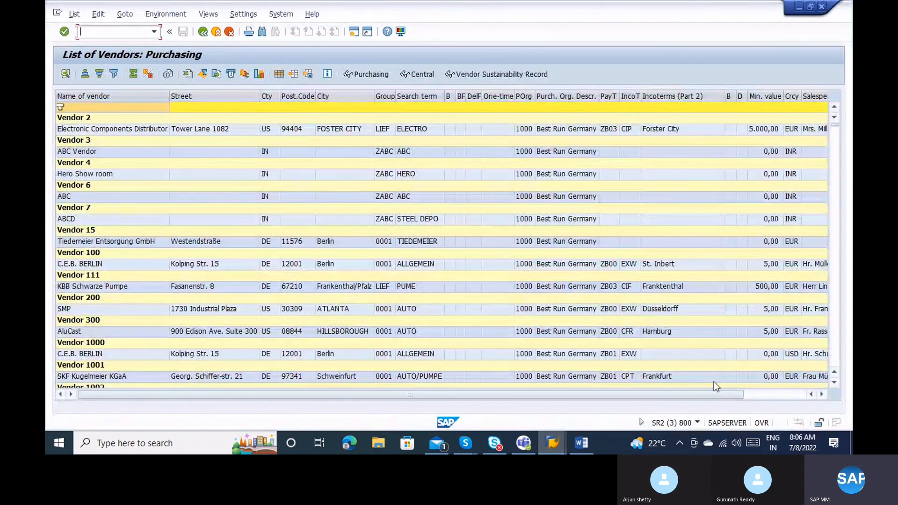
pyautogui.click(698, 422)
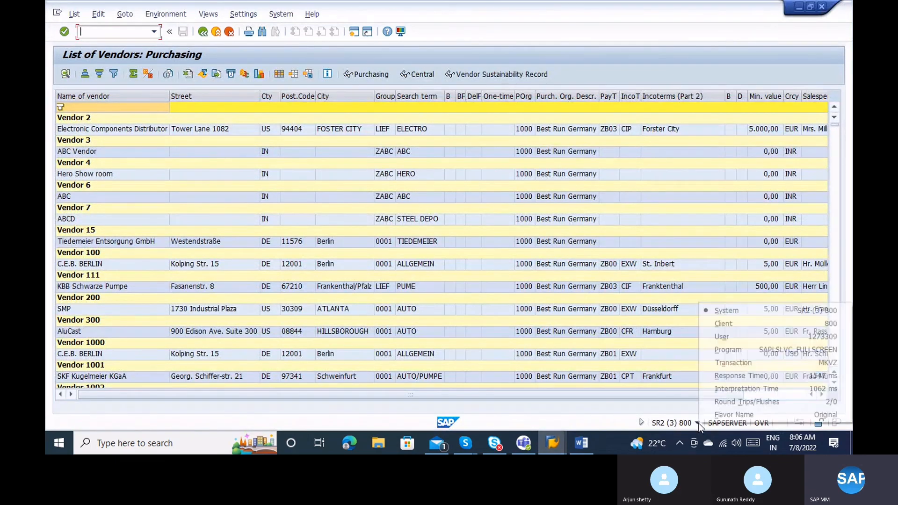
pyautogui.click(740, 365)
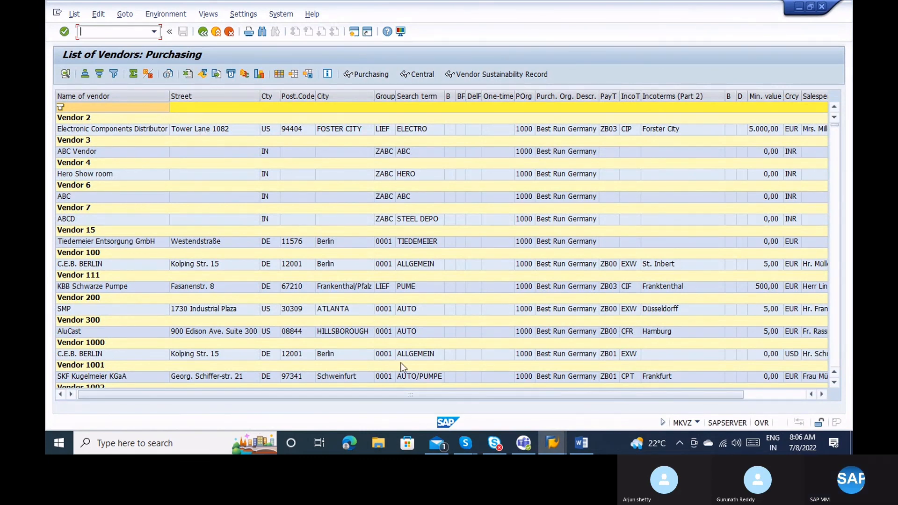
pyautogui.moveTo(552, 446)
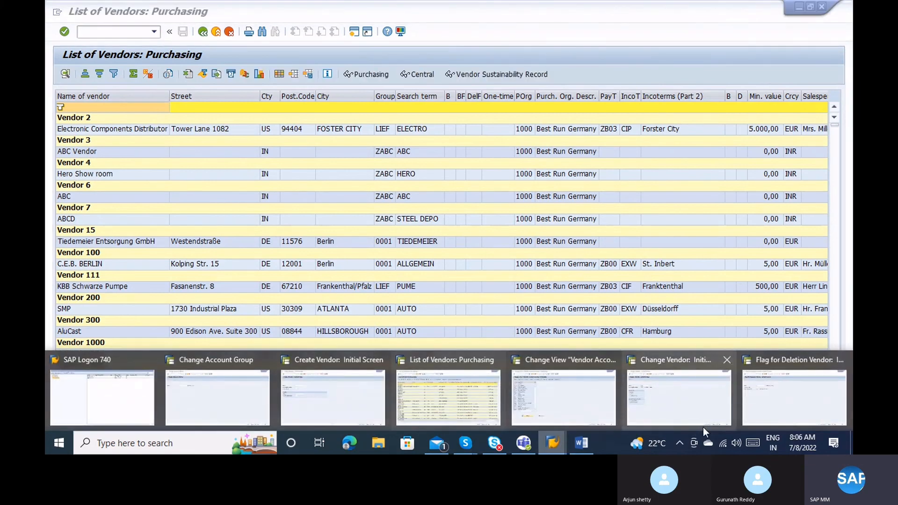
pyautogui.click(787, 395)
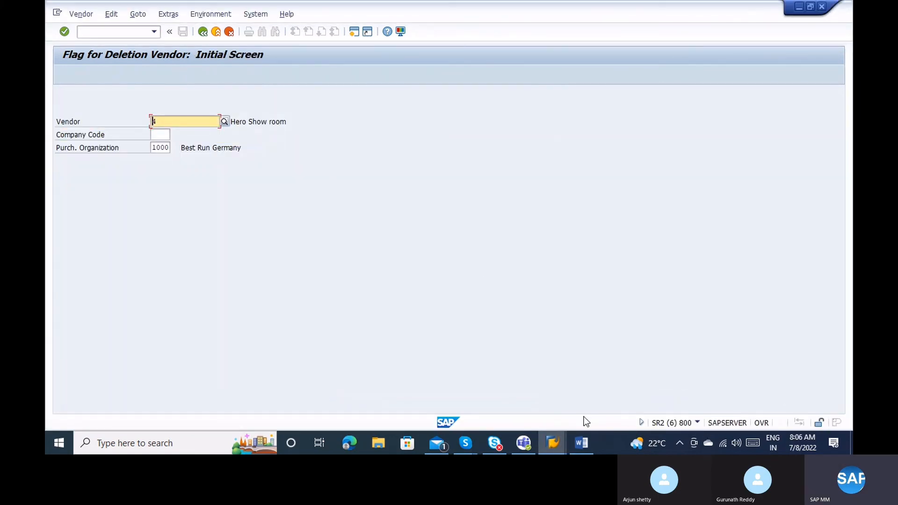
pyautogui.click(550, 450)
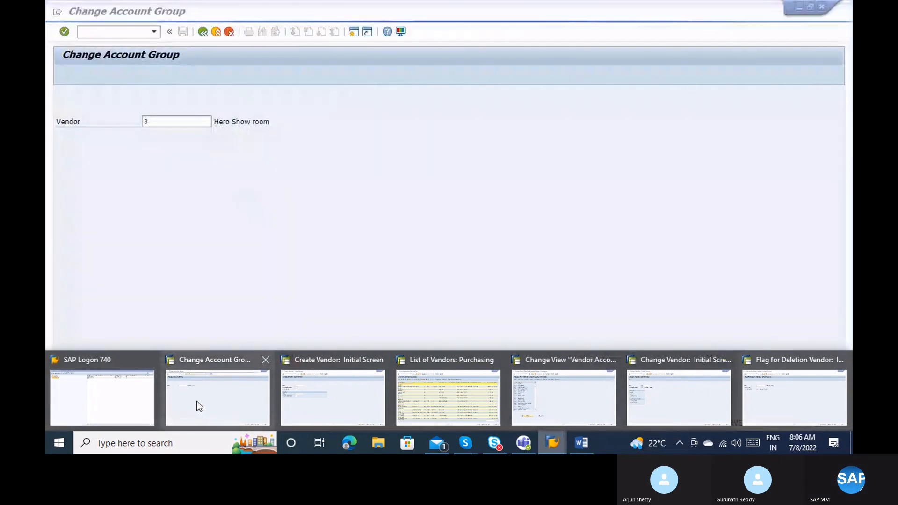
pyautogui.click(197, 400)
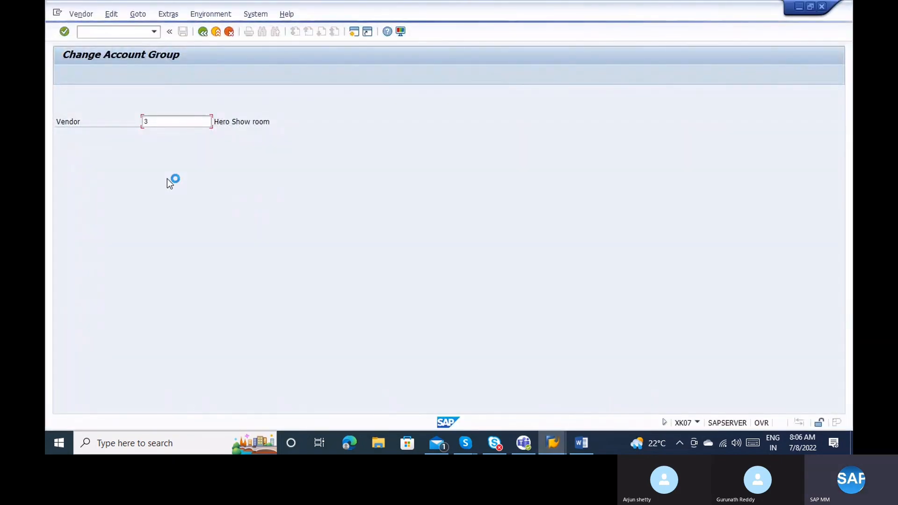
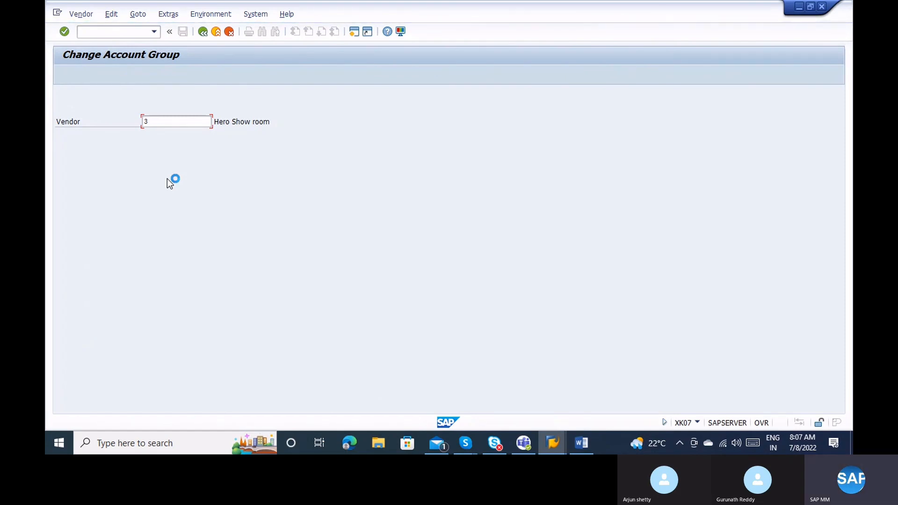
# Switch to the Create Vendor session and run /nxk01 there.
pyautogui.click(552, 443)
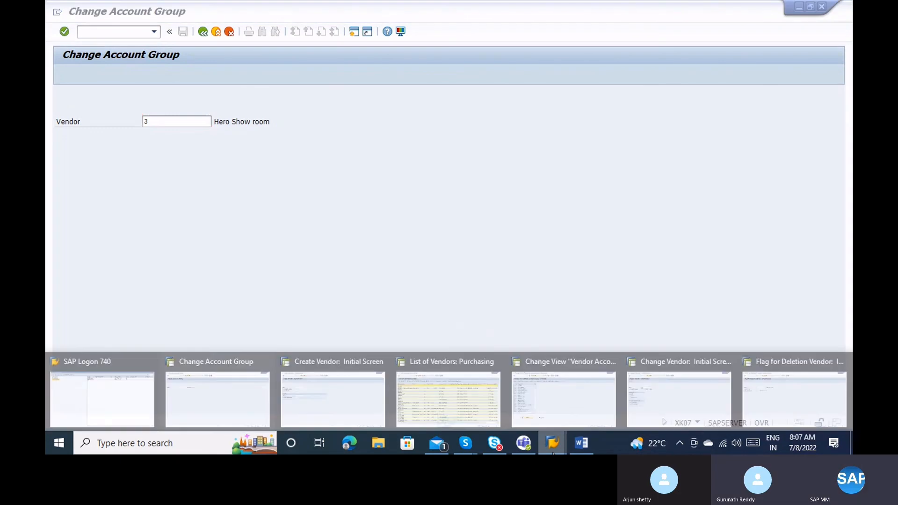
pyautogui.click(326, 395)
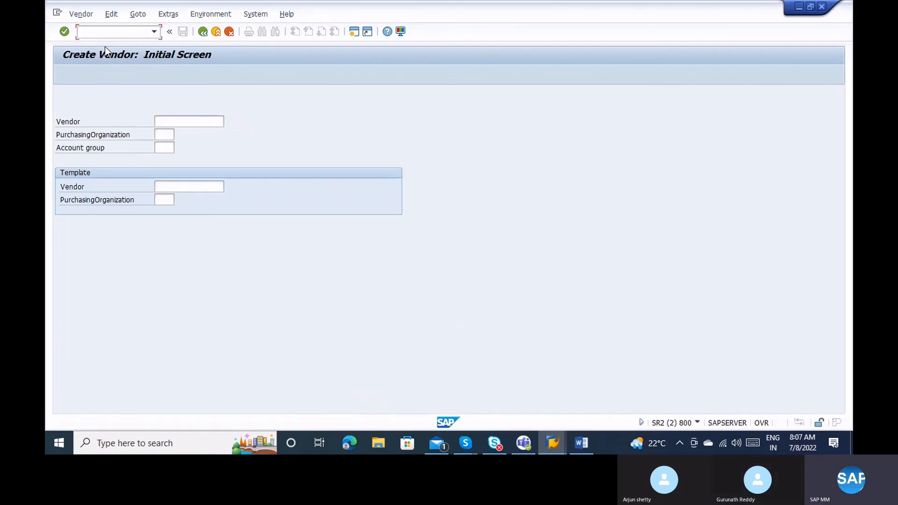
pyautogui.write('/nxk01')
pyautogui.press('Return')
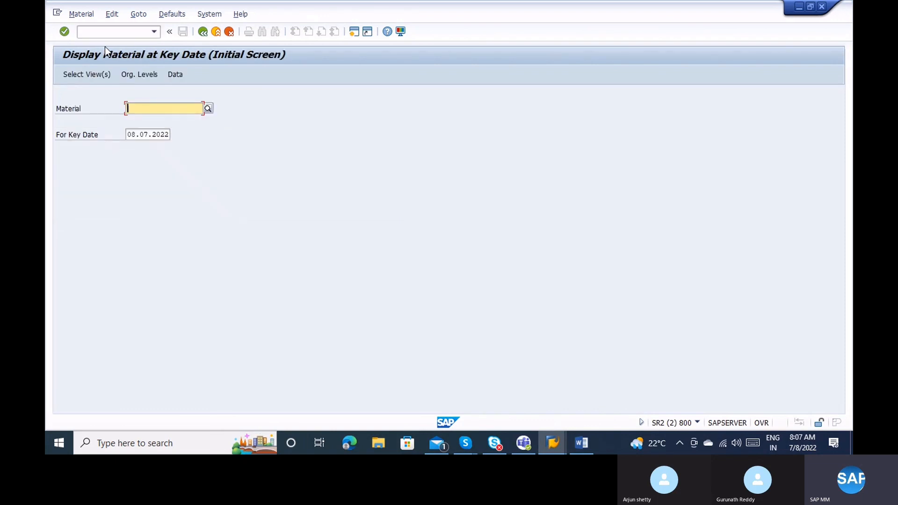
# Try /nmm99, then launch MM17 mass maintenance for industry materials (BUS1001).
pyautogui.click(107, 33)
pyautogui.write('/')
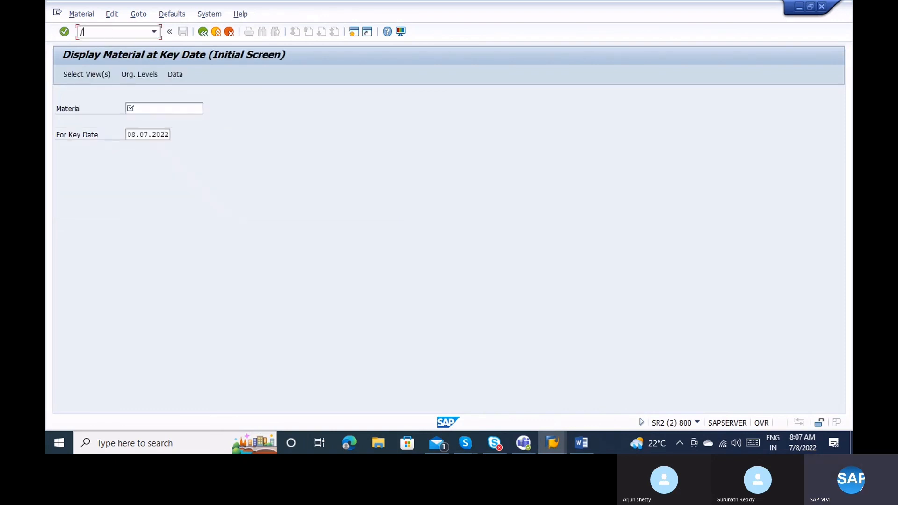
pyautogui.write('nmm')
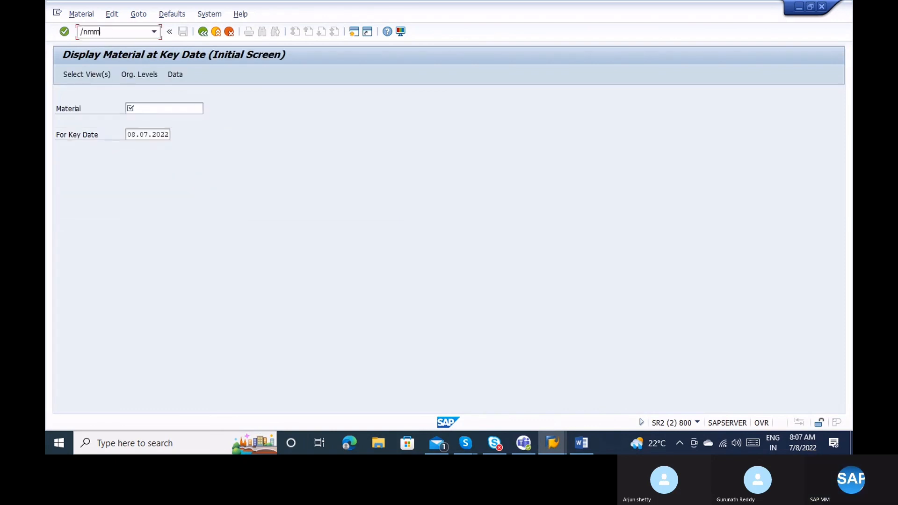
pyautogui.write('99')
pyautogui.press('Return')
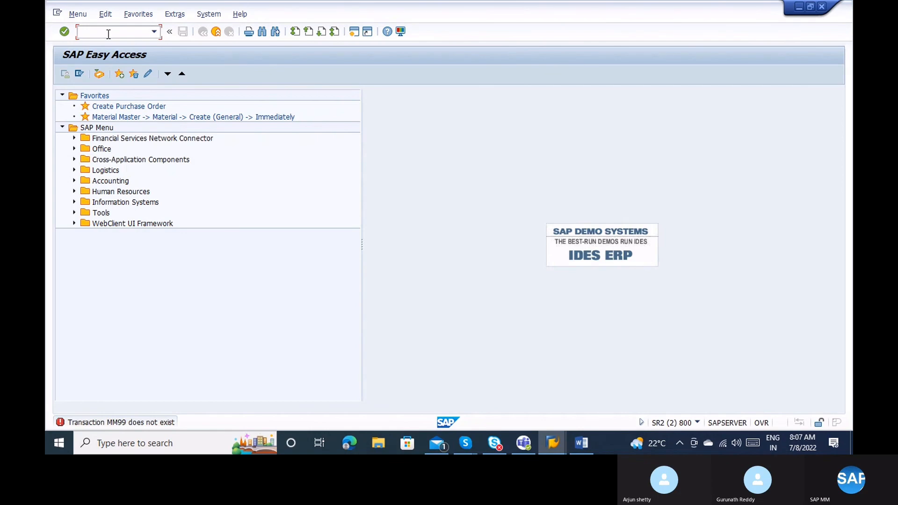
pyautogui.write('mm17')
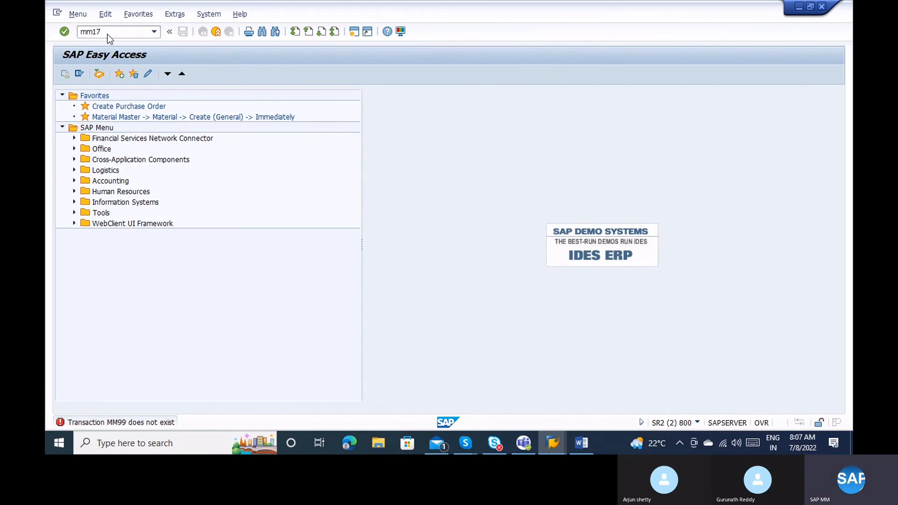
pyautogui.press('Return')
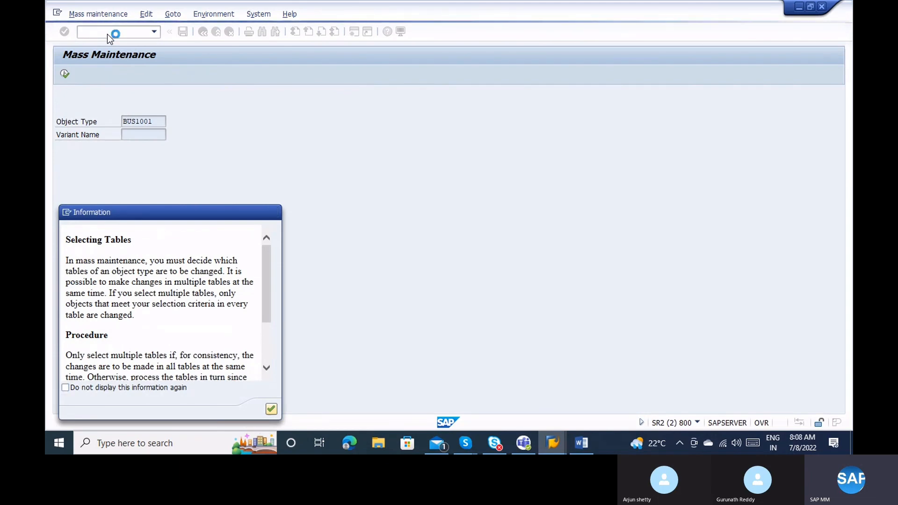
# Dismiss the table-selection note, confirm transaction MM17 in system information, and exit to SAP Easy Access.
pyautogui.press('Return')
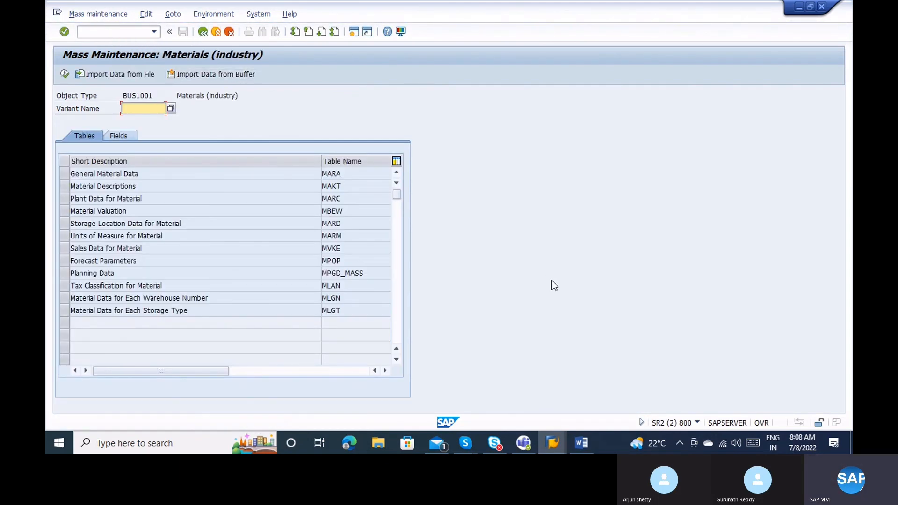
pyautogui.click(698, 422)
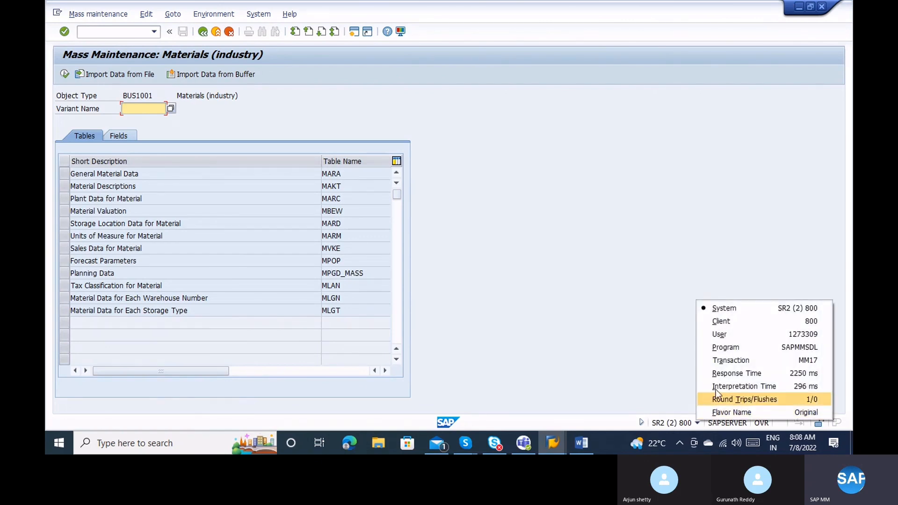
pyautogui.click(728, 361)
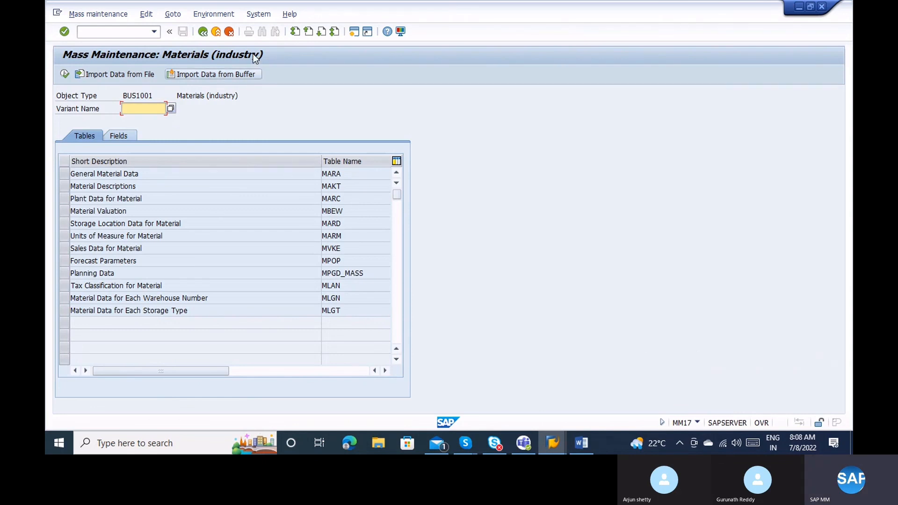
pyautogui.click(217, 32)
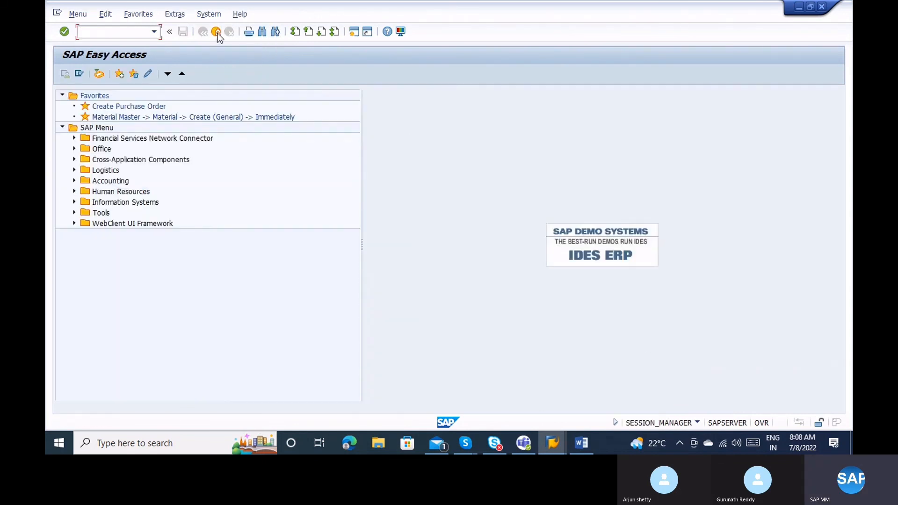
pyautogui.write('xk99')
pyautogui.press('Return')
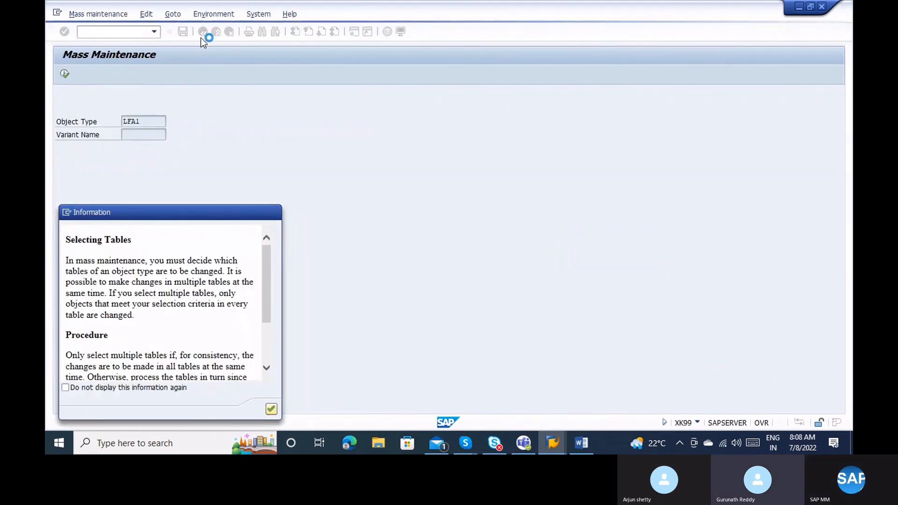
pyautogui.press('Return')
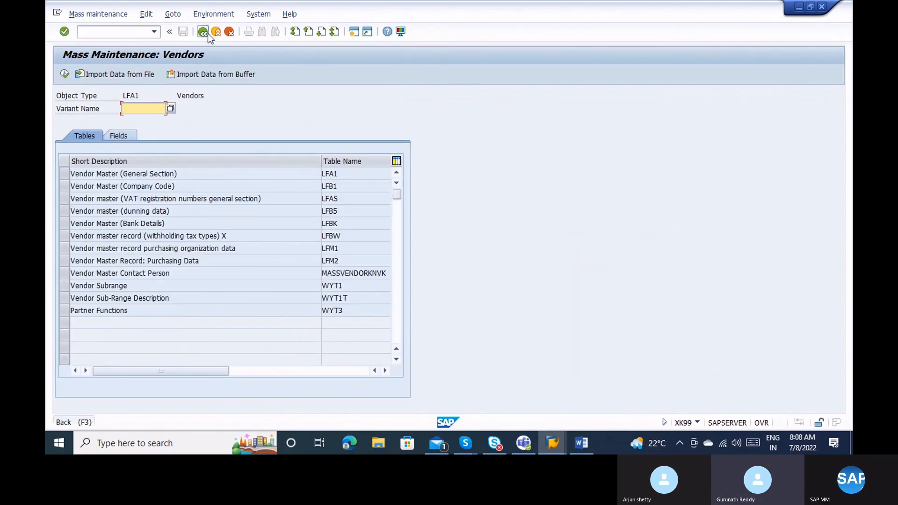
pyautogui.click(208, 32)
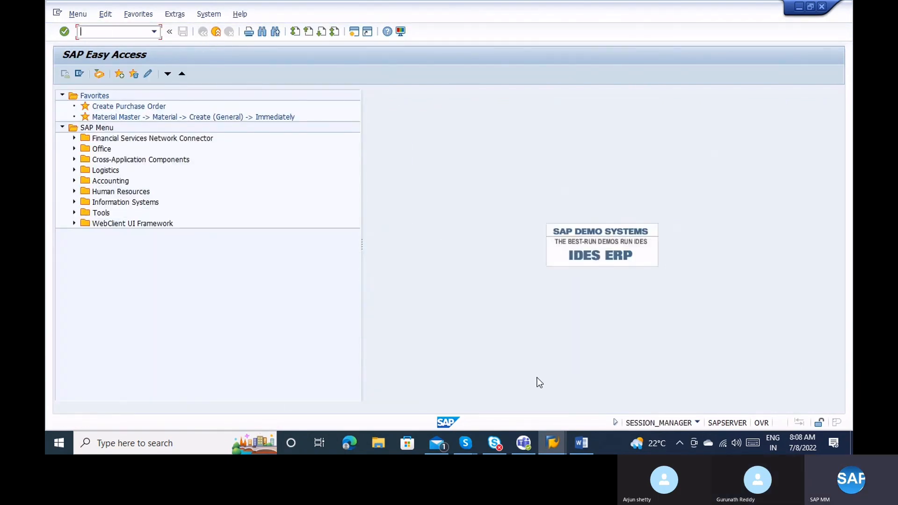
pyautogui.moveTo(556, 445)
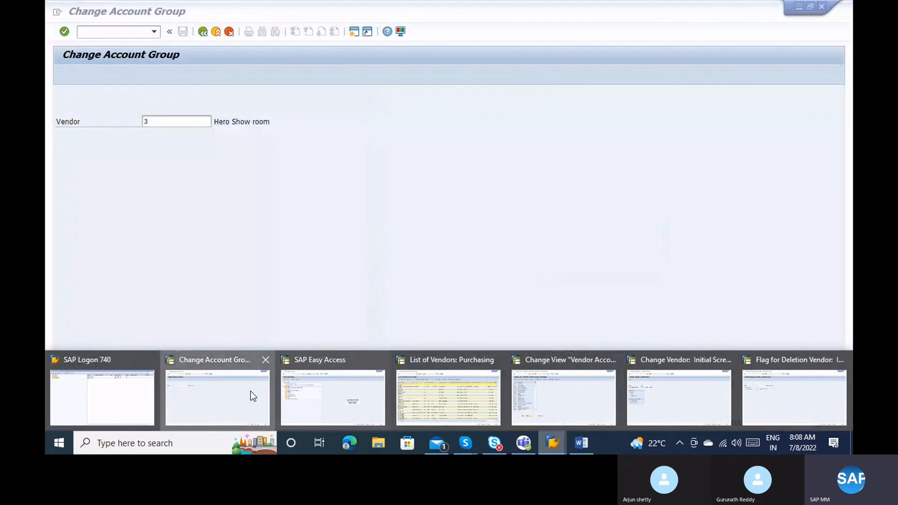
# Back in the Change Account Group session, review company code 1000 and group ZABC, then continue.
pyautogui.click(250, 395)
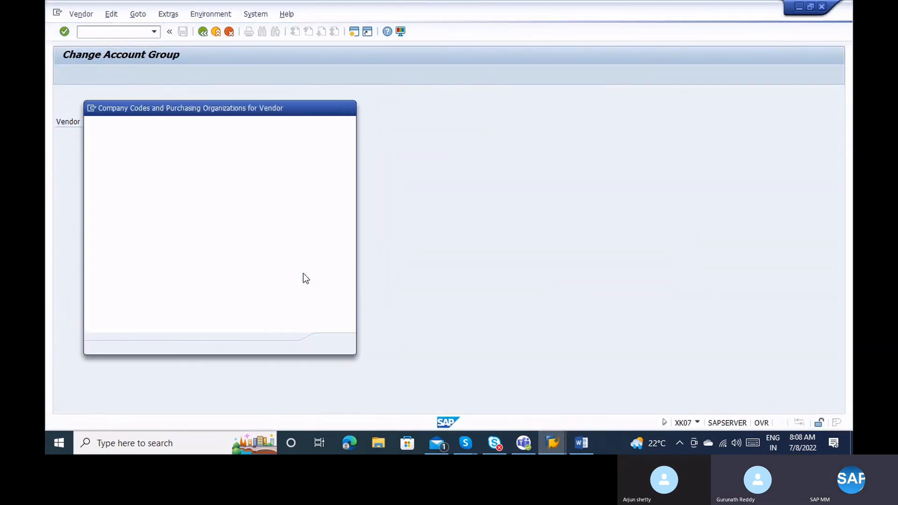
pyautogui.click(157, 207)
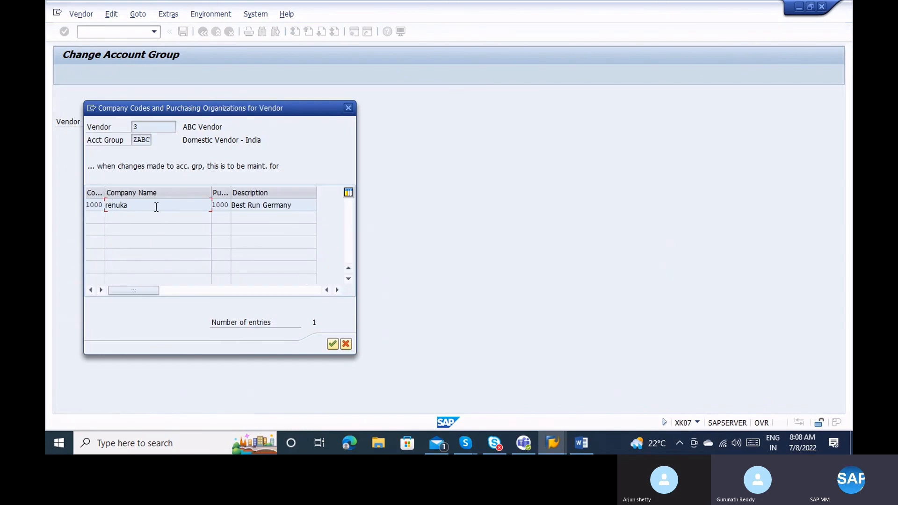
pyautogui.click(147, 142)
pyautogui.click(94, 205)
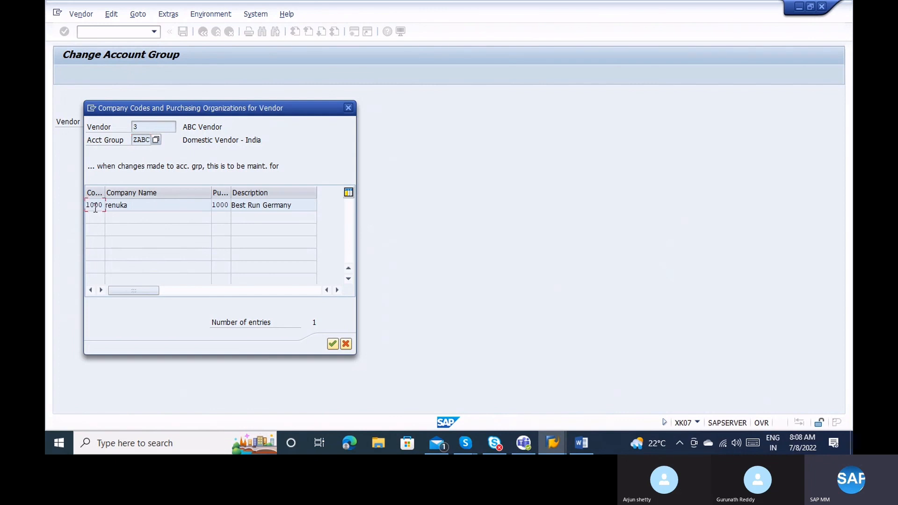
pyautogui.click(332, 345)
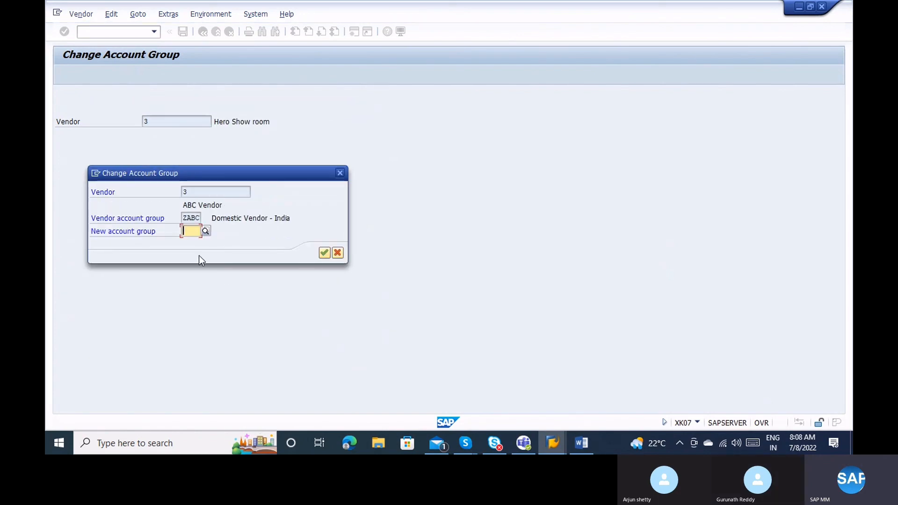
# Enter 0001 (Vendors) as the new account group replacing ZABC and submit it.
pyautogui.write('0001')
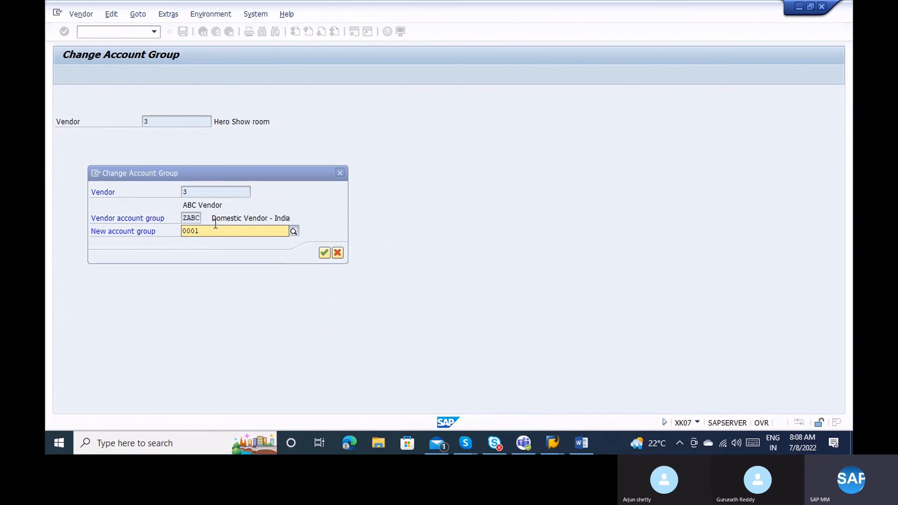
pyautogui.press('BackSpace')
pyautogui.press('BackSpace')
pyautogui.press('BackSpace')
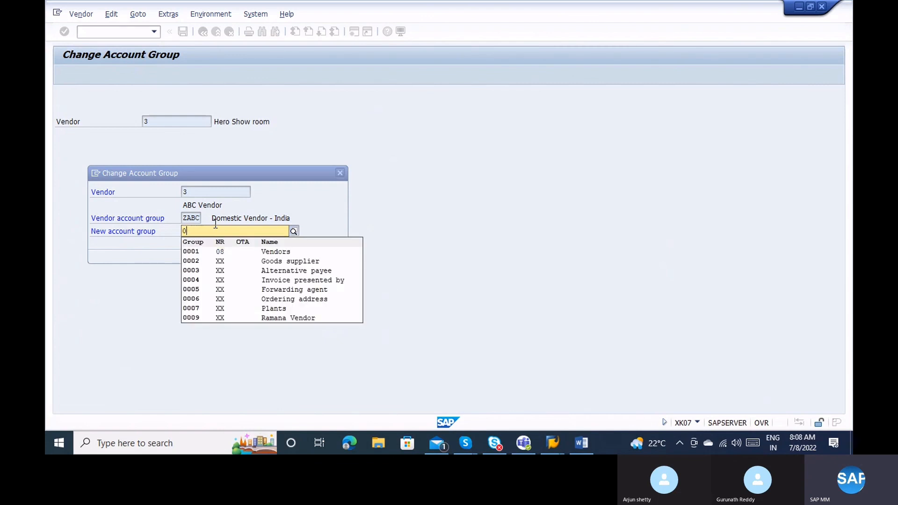
pyautogui.click(195, 251)
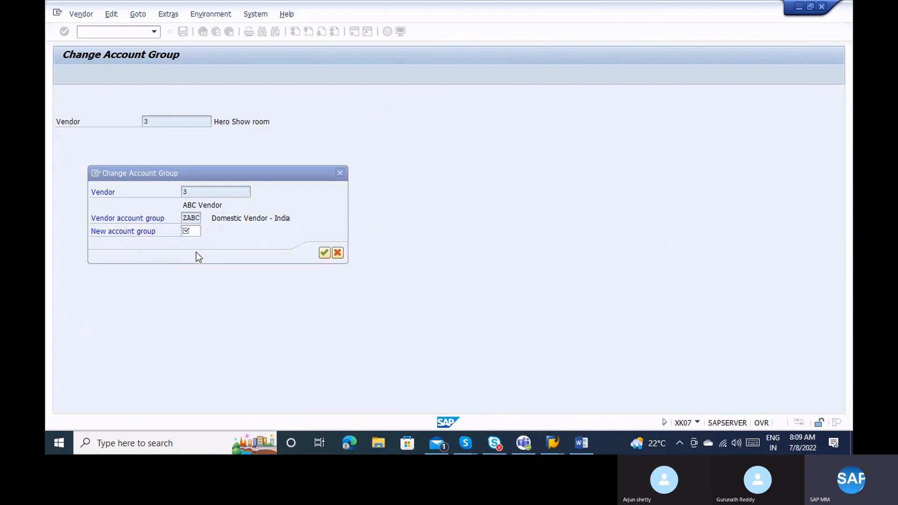
pyautogui.click(197, 218)
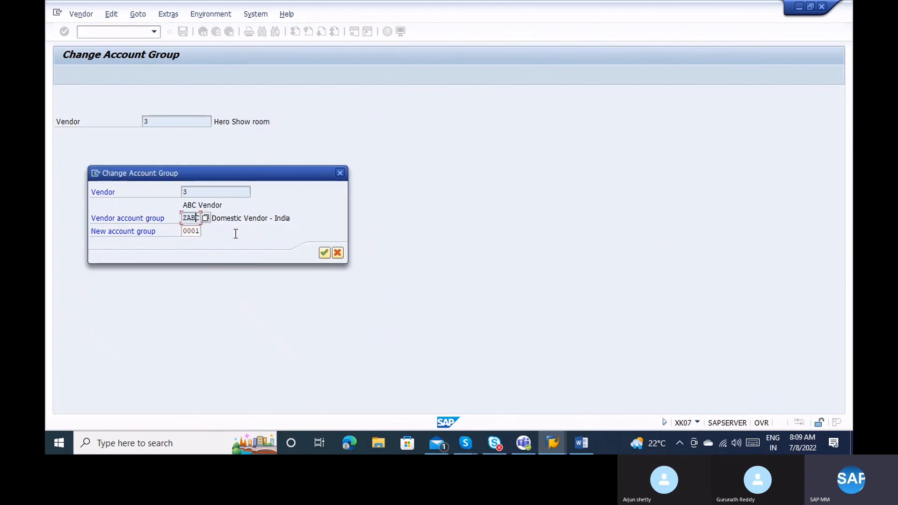
pyautogui.click(324, 253)
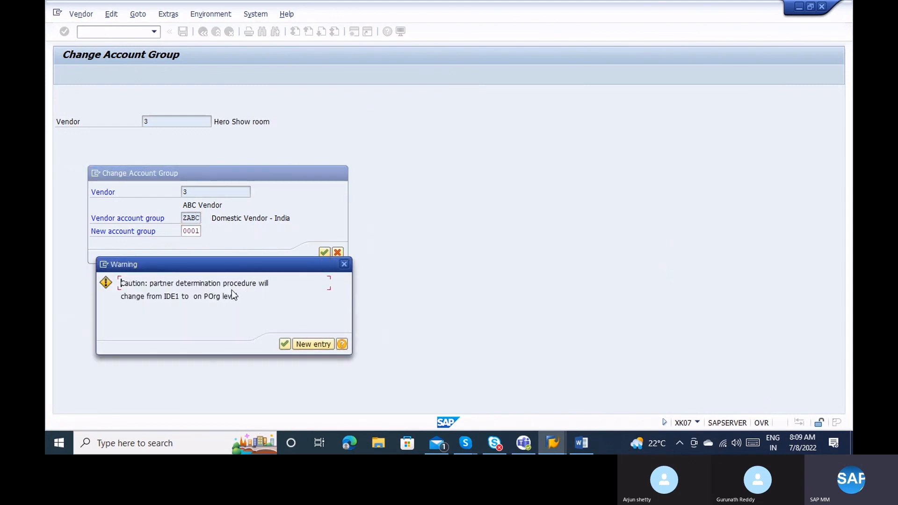
# Accept the POrg, VSR and plant partner-procedure warnings and the number-range warning, then advance through the screens.
pyautogui.click(183, 299)
pyautogui.click(285, 344)
pyautogui.click(284, 345)
pyautogui.click(284, 346)
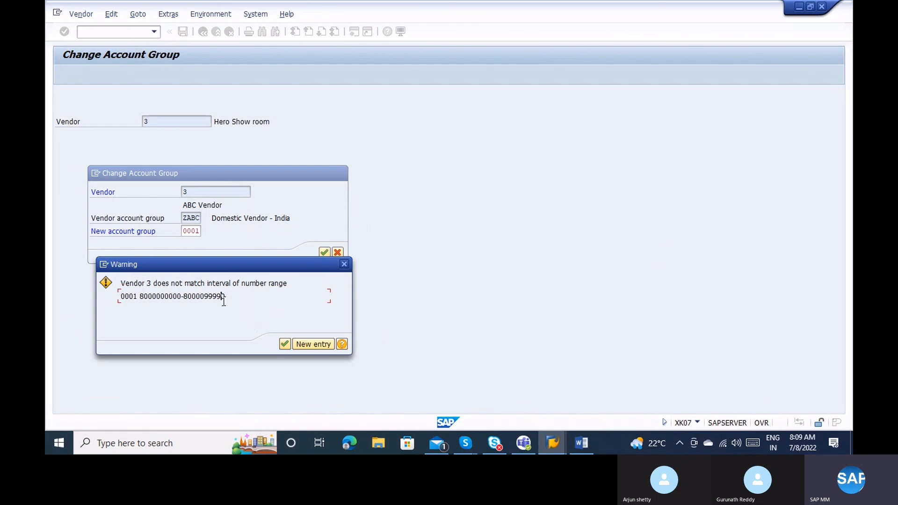
pyautogui.click(285, 345)
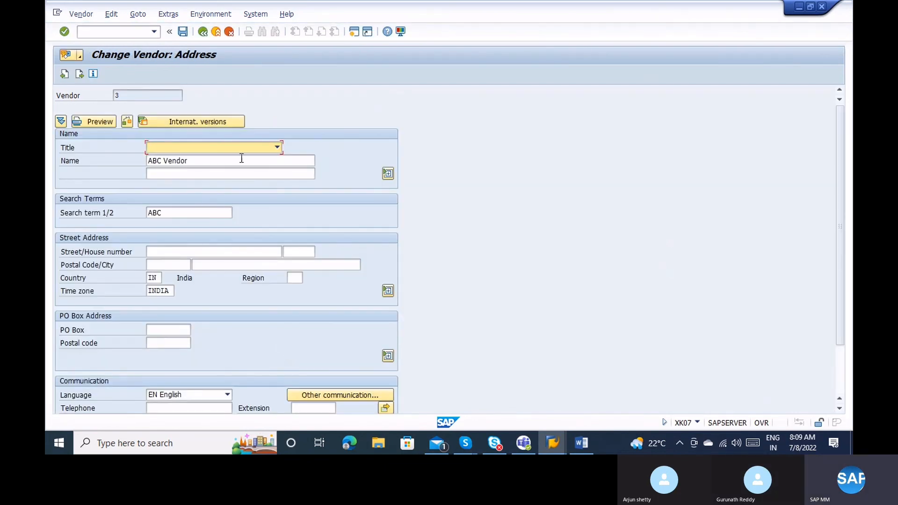
pyautogui.press('Return')
pyautogui.press('Return')
pyautogui.press('Return')
pyautogui.press('Return')
pyautogui.press('Return')
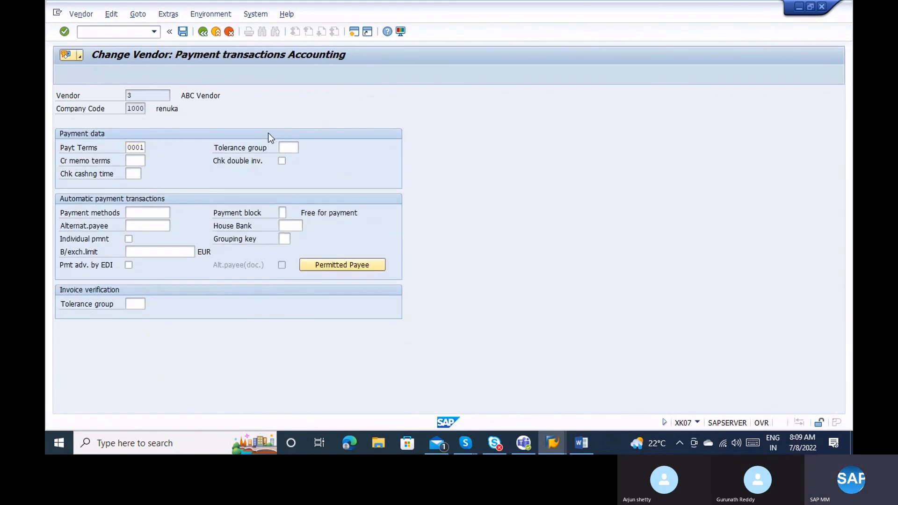
pyautogui.press('Return')
pyautogui.press('Return')
pyautogui.press('Return')
pyautogui.press('Return')
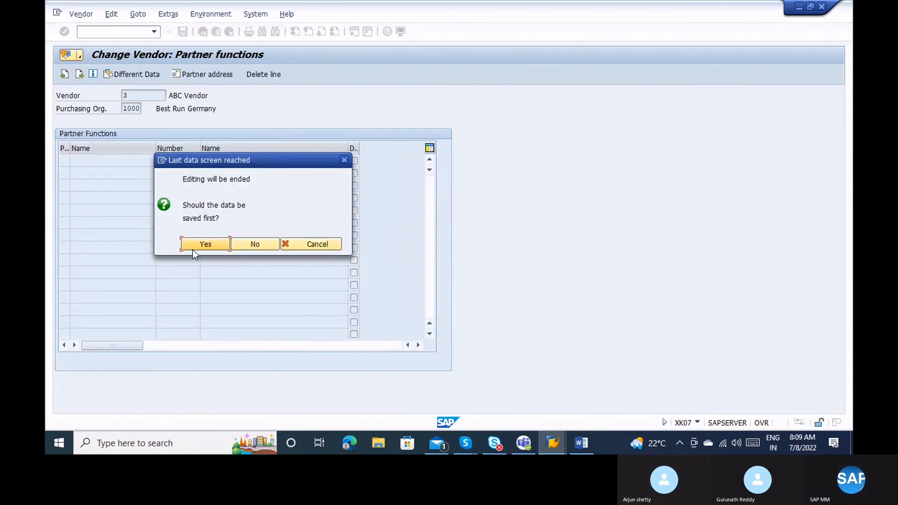
# Confirm saving vendor 3's changes, attempt a new session past the session-limit error, then switch to the Change Vendor window.
pyautogui.click(201, 243)
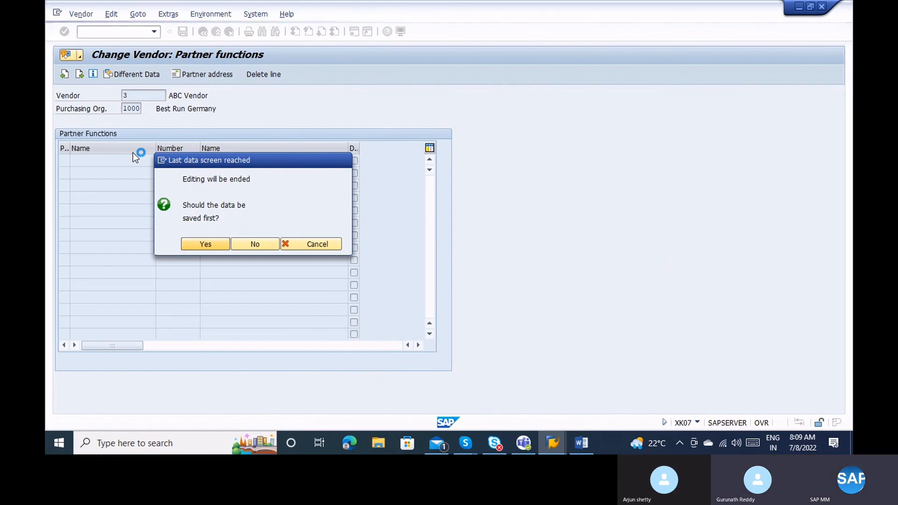
pyautogui.click(161, 160)
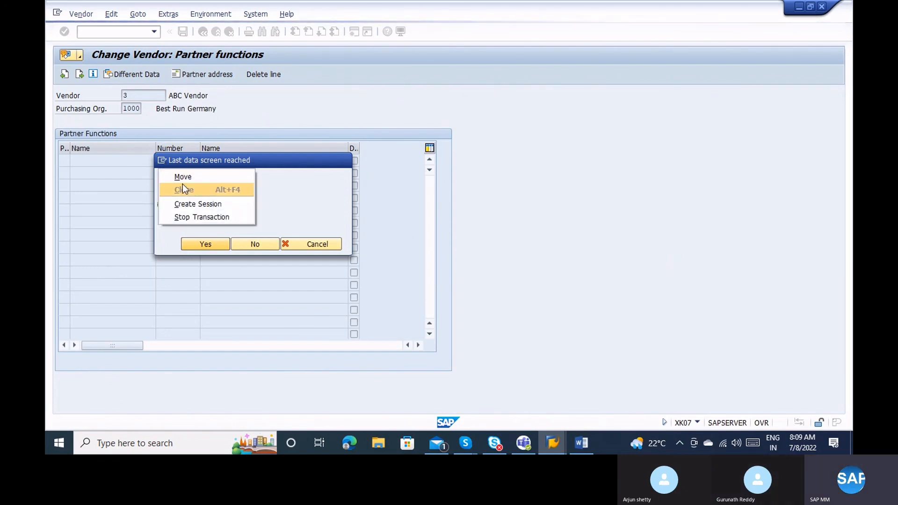
pyautogui.click(193, 203)
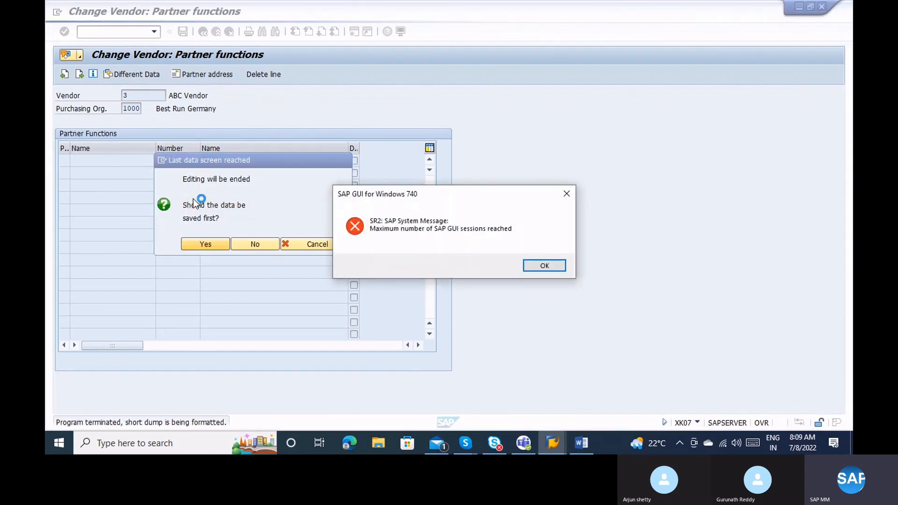
pyautogui.click(559, 269)
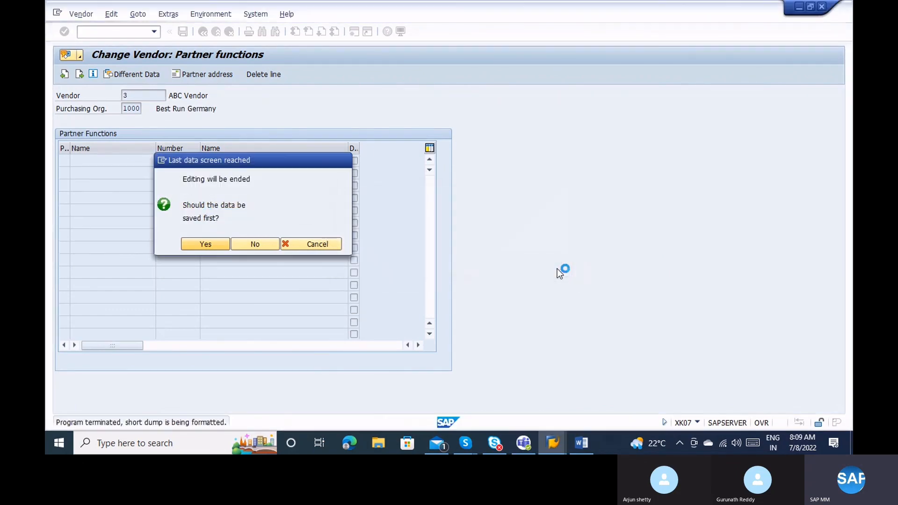
pyautogui.moveTo(544, 452)
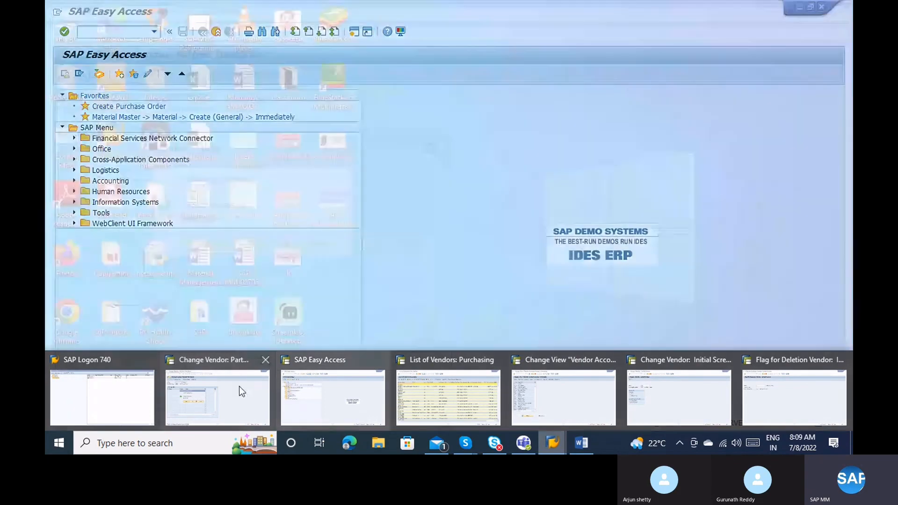
pyautogui.click(236, 387)
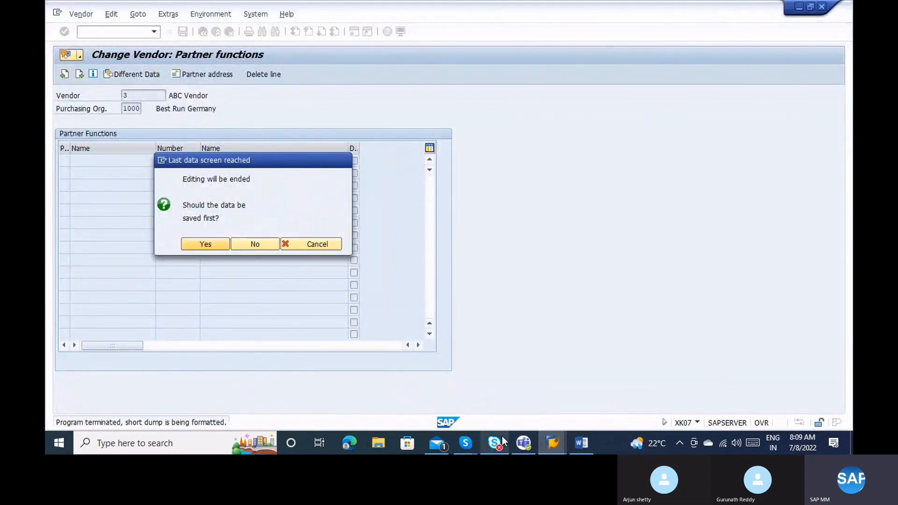
# From the SAP Easy Access window, start the XK03 vendor display.
pyautogui.moveTo(556, 438)
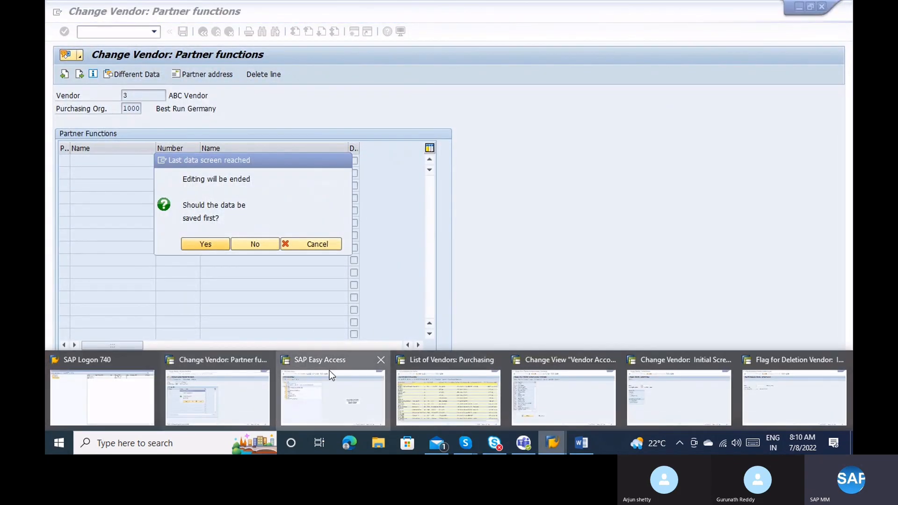
pyautogui.click(329, 372)
pyautogui.write('xk03')
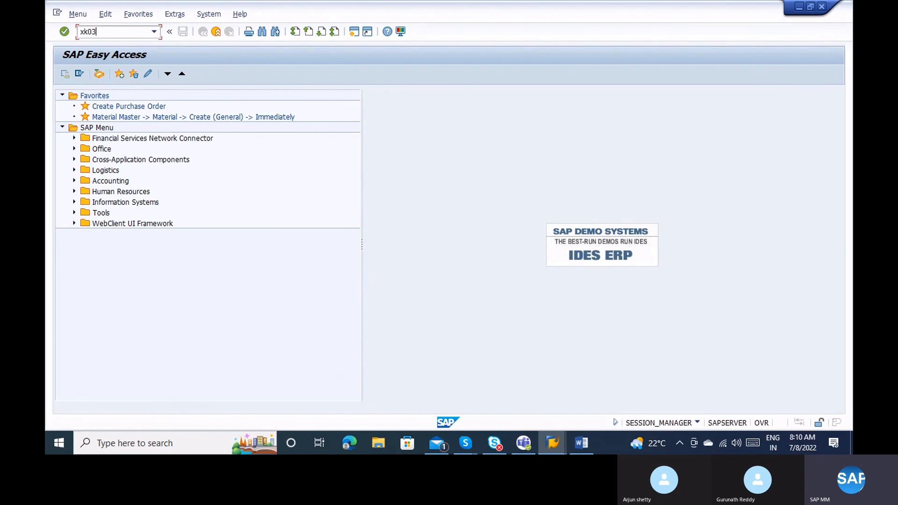
pyautogui.press('Return')
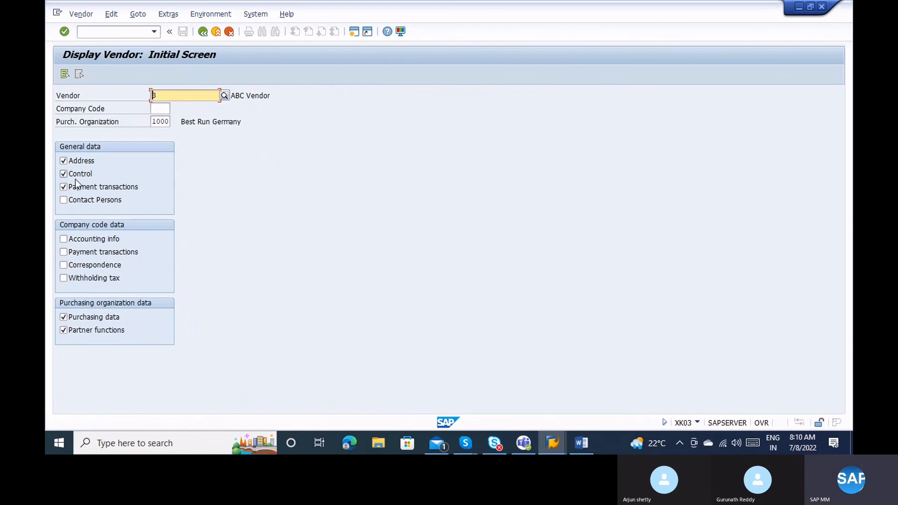
# Show vendor 3's administrative data with Control and Payment transactions left unchecked.
pyautogui.click(75, 179)
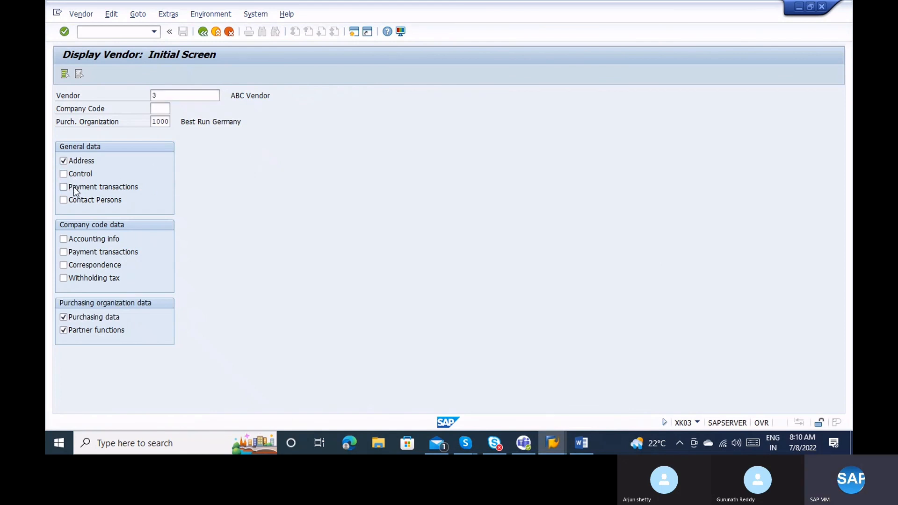
pyautogui.click(74, 187)
pyautogui.press('Return')
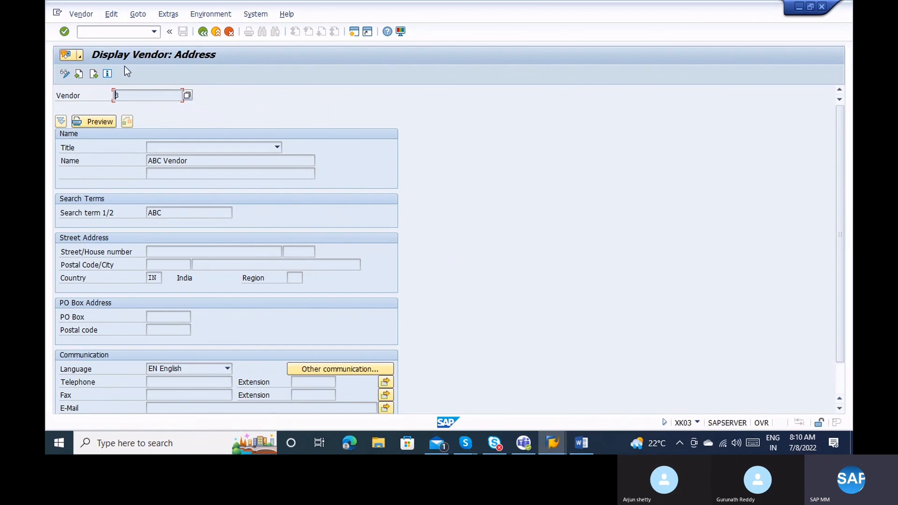
pyautogui.click(108, 74)
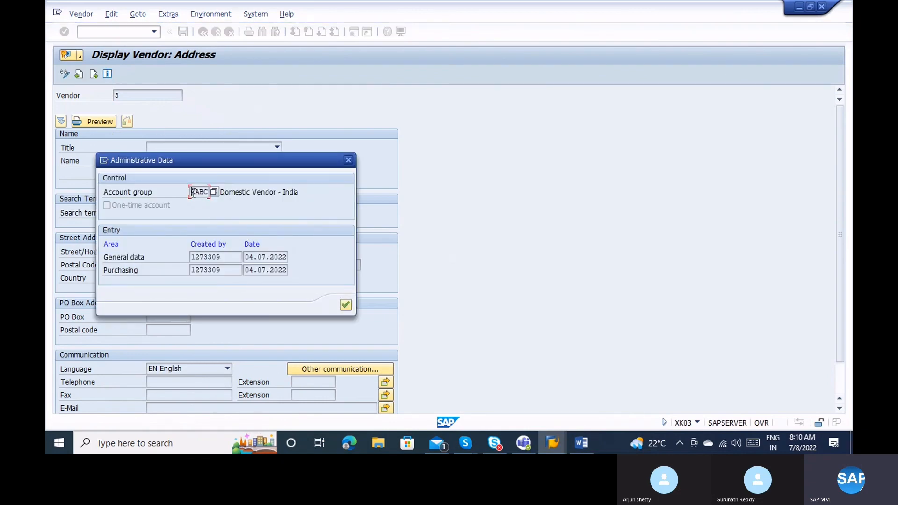
pyautogui.hotkey('alt', 'Tab')
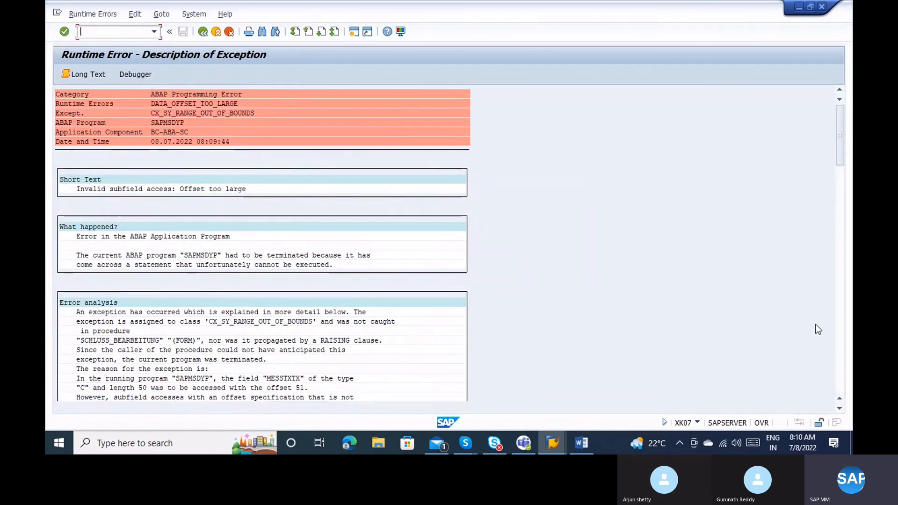
# Page through the DATA_OFFSET_TOO_LARGE runtime error and attempt a new session, dismissing the limit error.
pyautogui.click(841, 327)
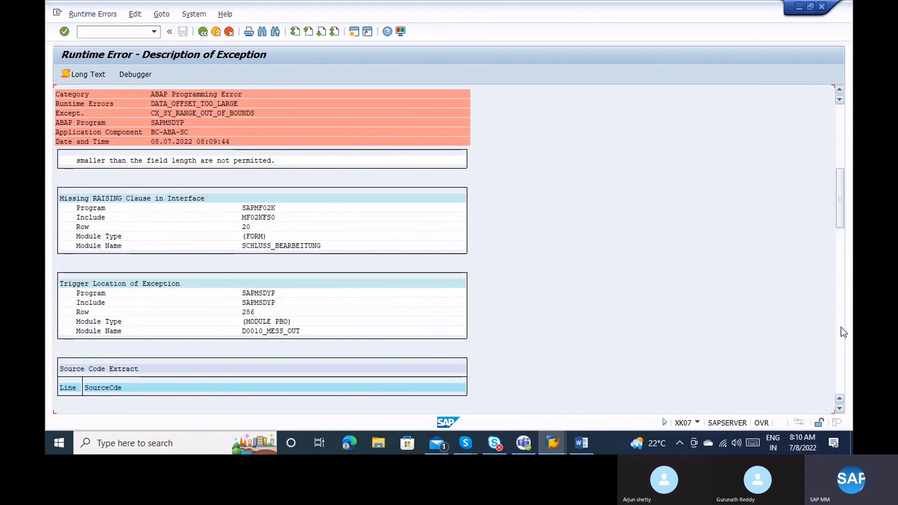
pyautogui.click(841, 328)
pyautogui.click(841, 328)
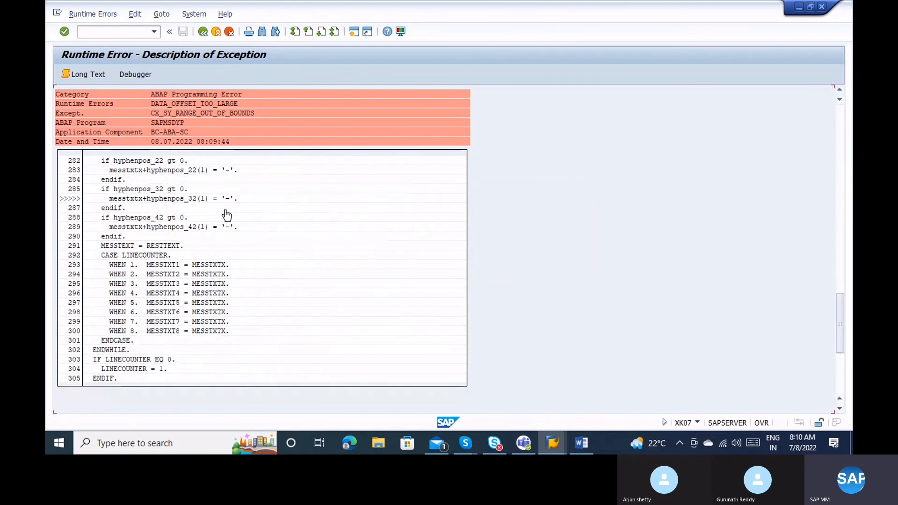
pyautogui.click(191, 201)
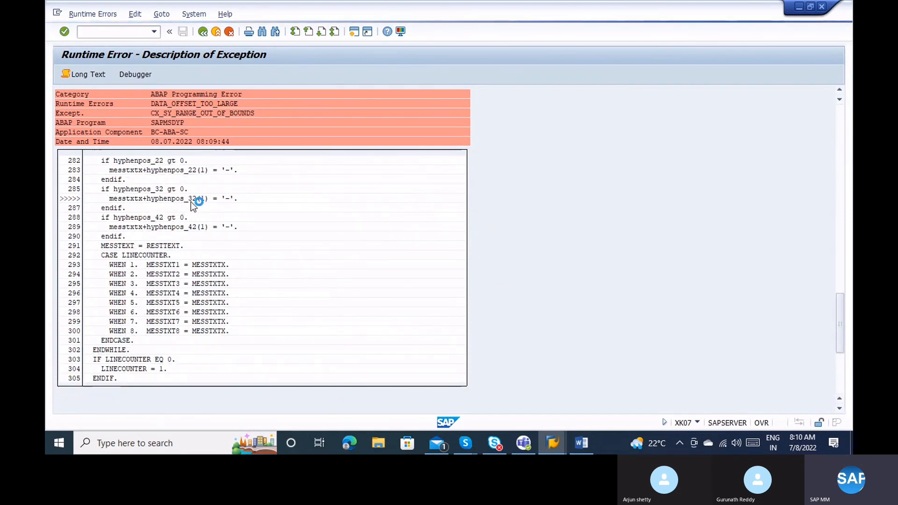
pyautogui.click(58, 14)
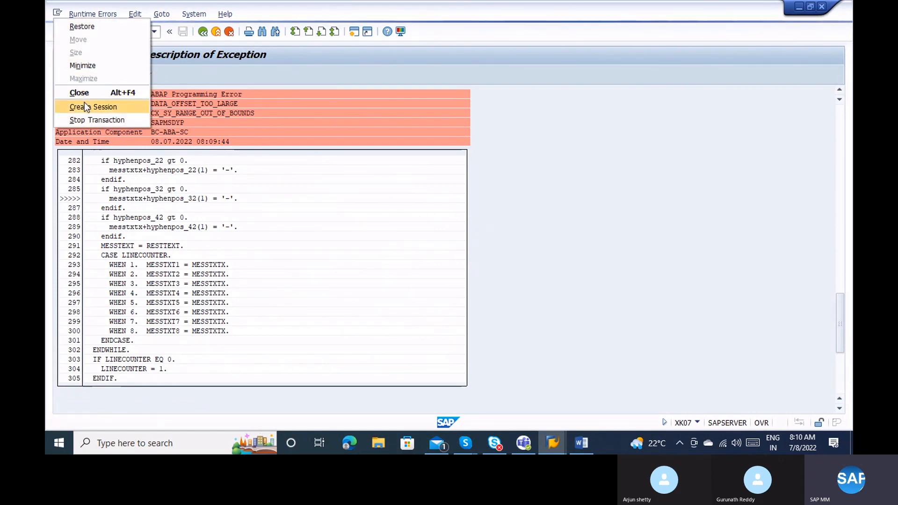
pyautogui.click(84, 106)
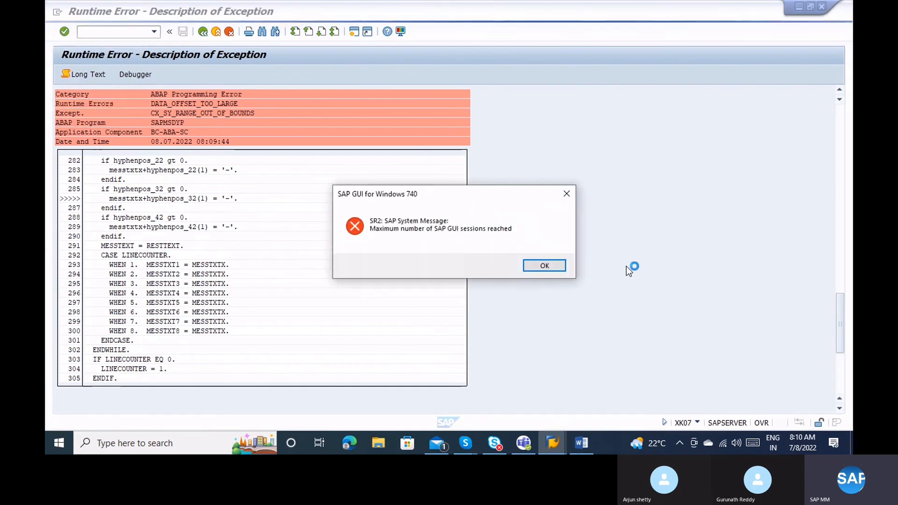
pyautogui.click(539, 266)
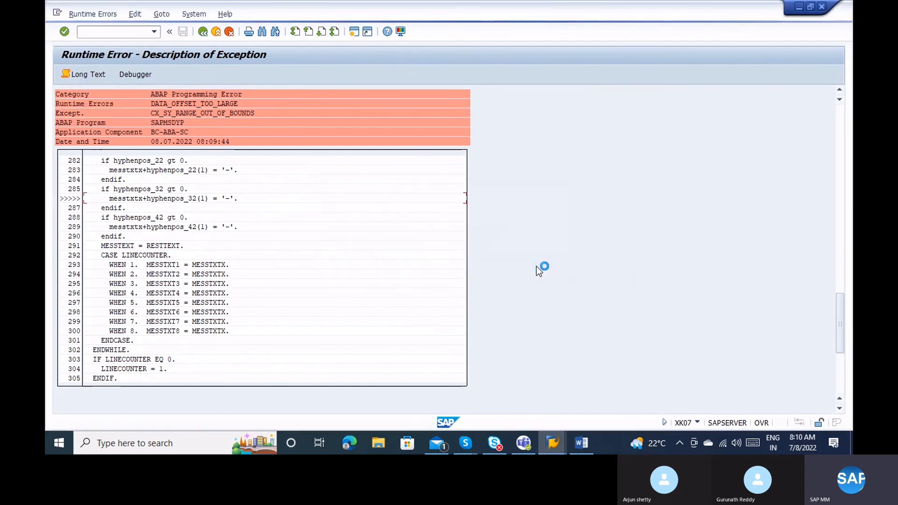
# Stop the failed XK07 transaction from the system menu.
pyautogui.click(58, 14)
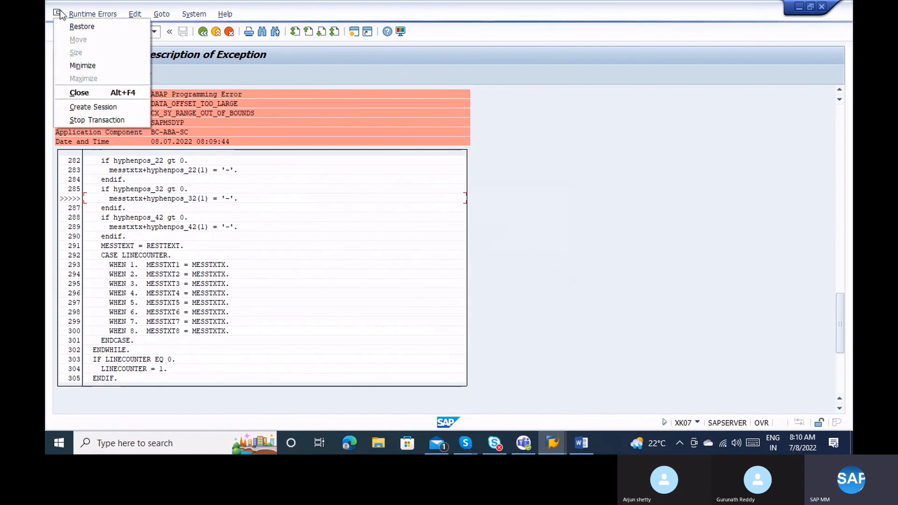
pyautogui.click(58, 13)
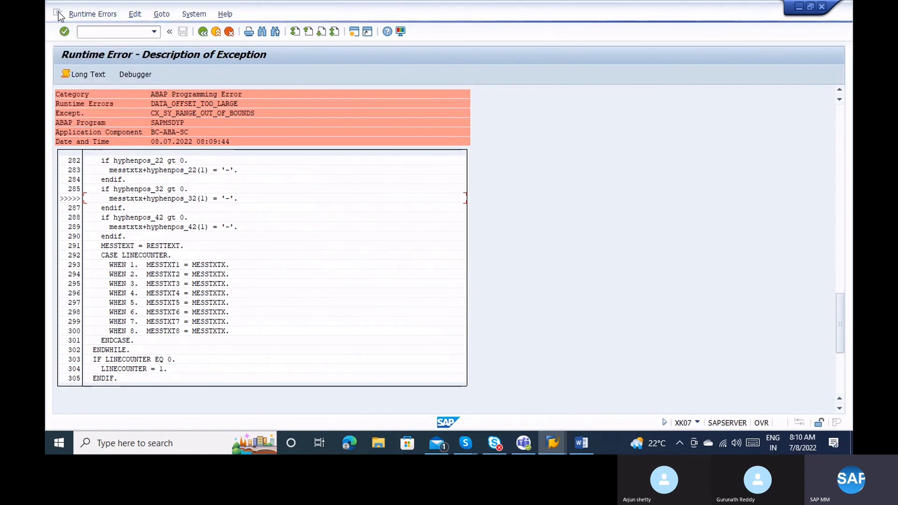
pyautogui.click(58, 14)
pyautogui.click(104, 117)
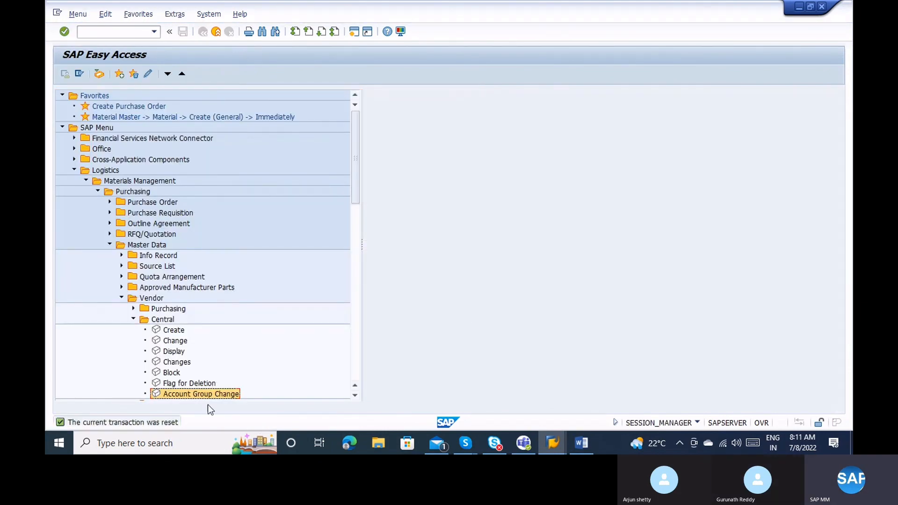
# Relaunch Account Group Change (XK07) from Vendor > Central and clear the prefilled vendor 3.
pyautogui.doubleClick(185, 396)
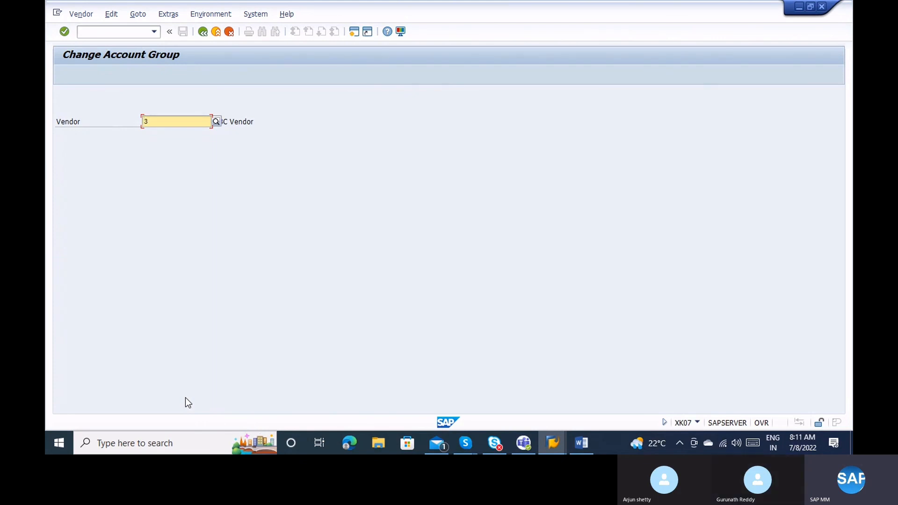
pyautogui.press('BackSpace')
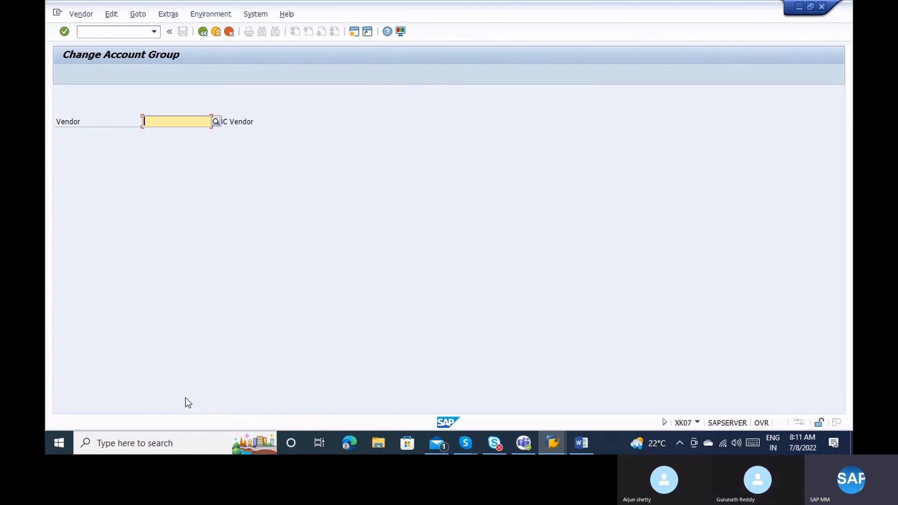